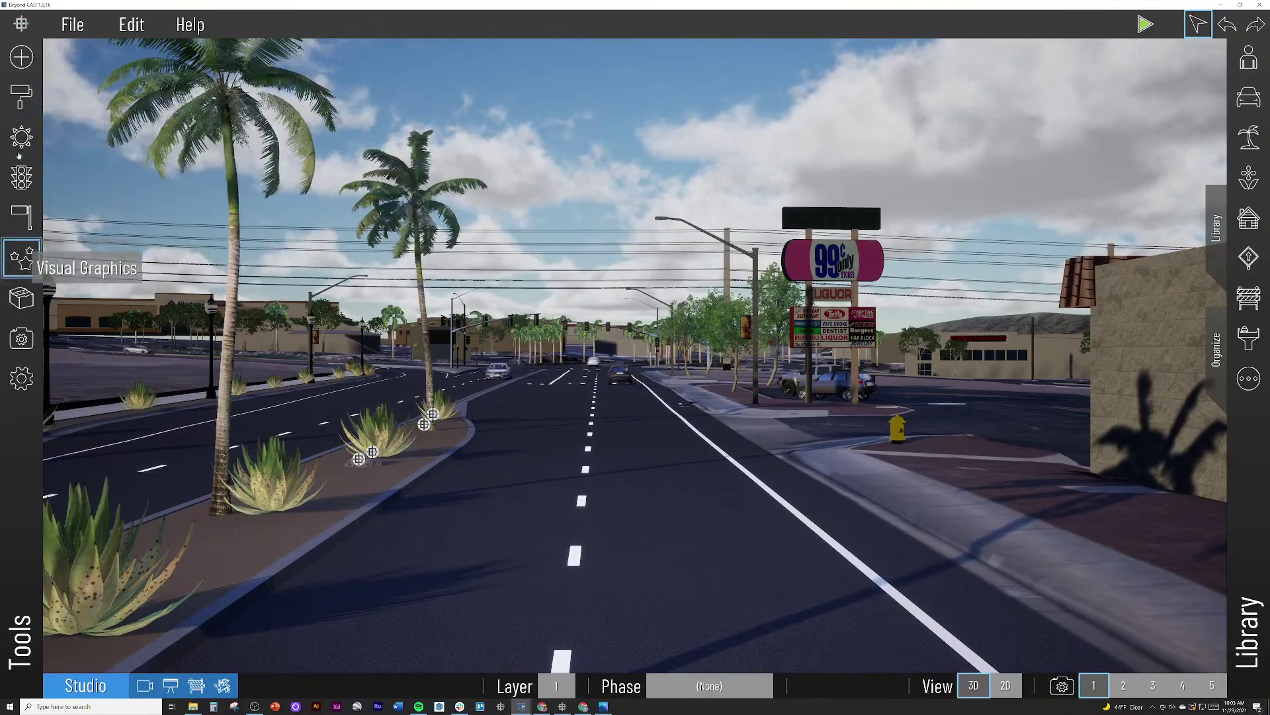
Step: Create an overhead sign in the current scene and place its structure beside the road ahead, near the median
left_click(22, 212)
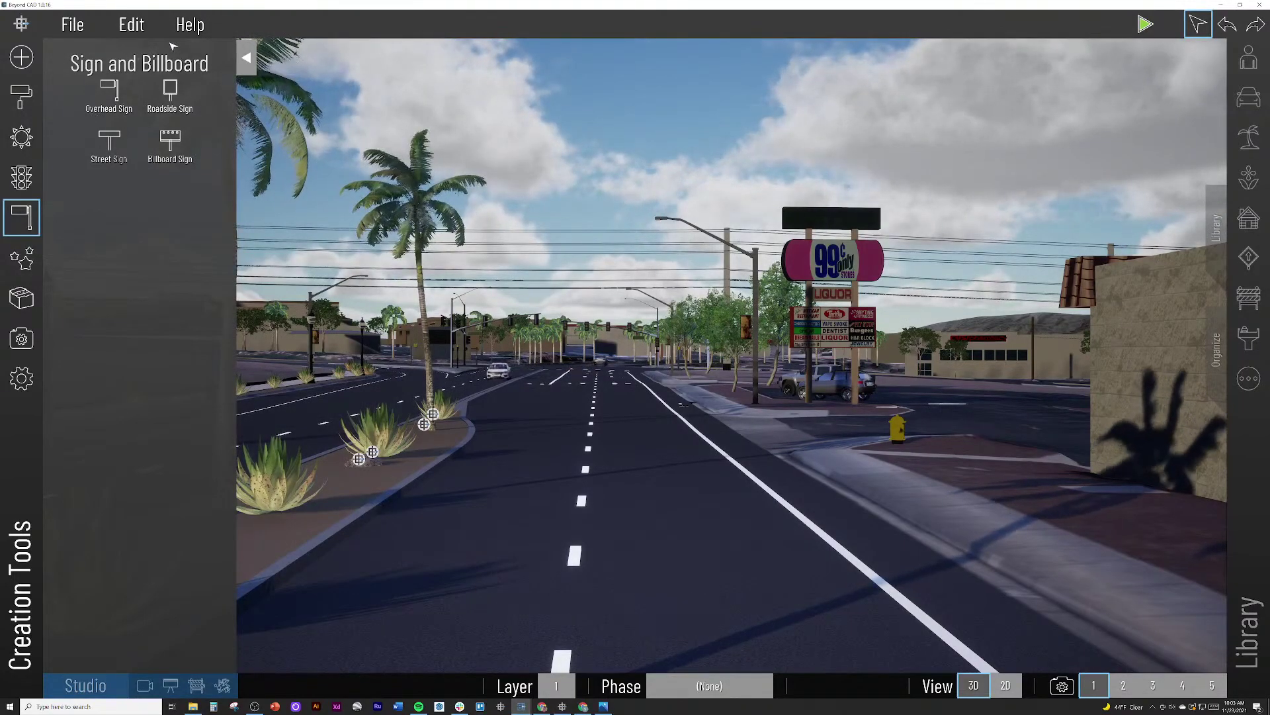
left_click(107, 96)
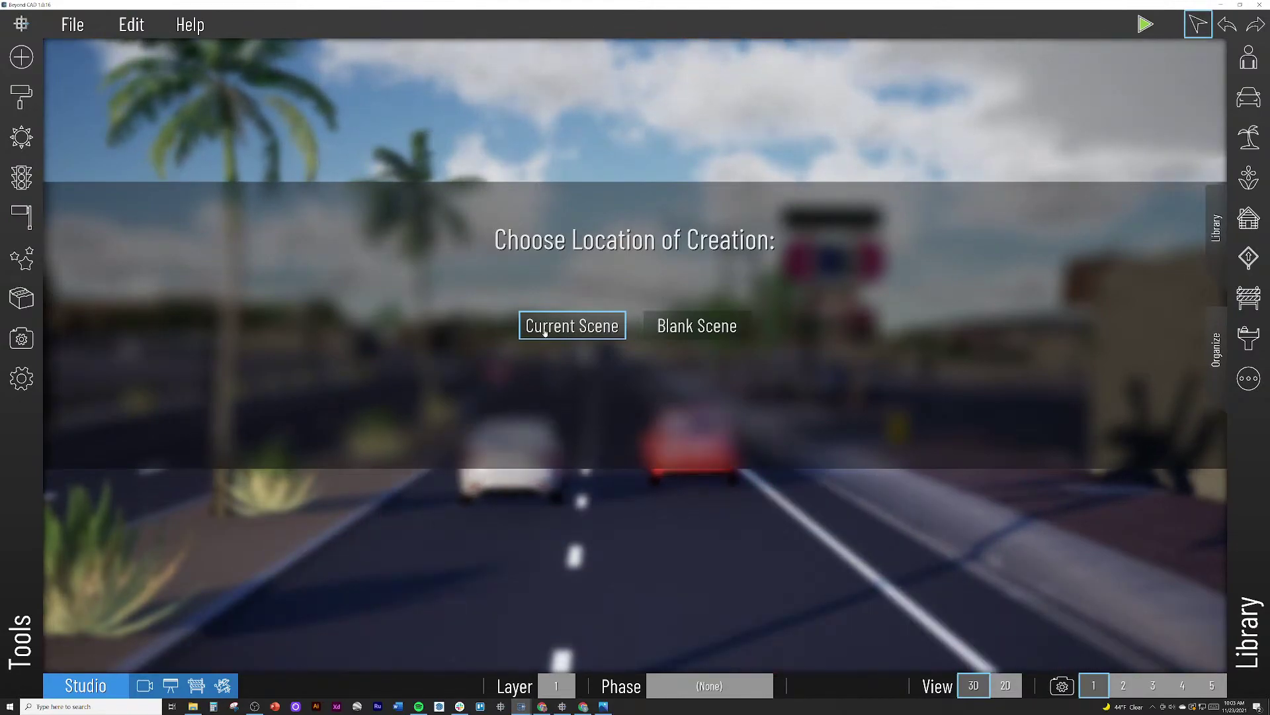
left_click(584, 331)
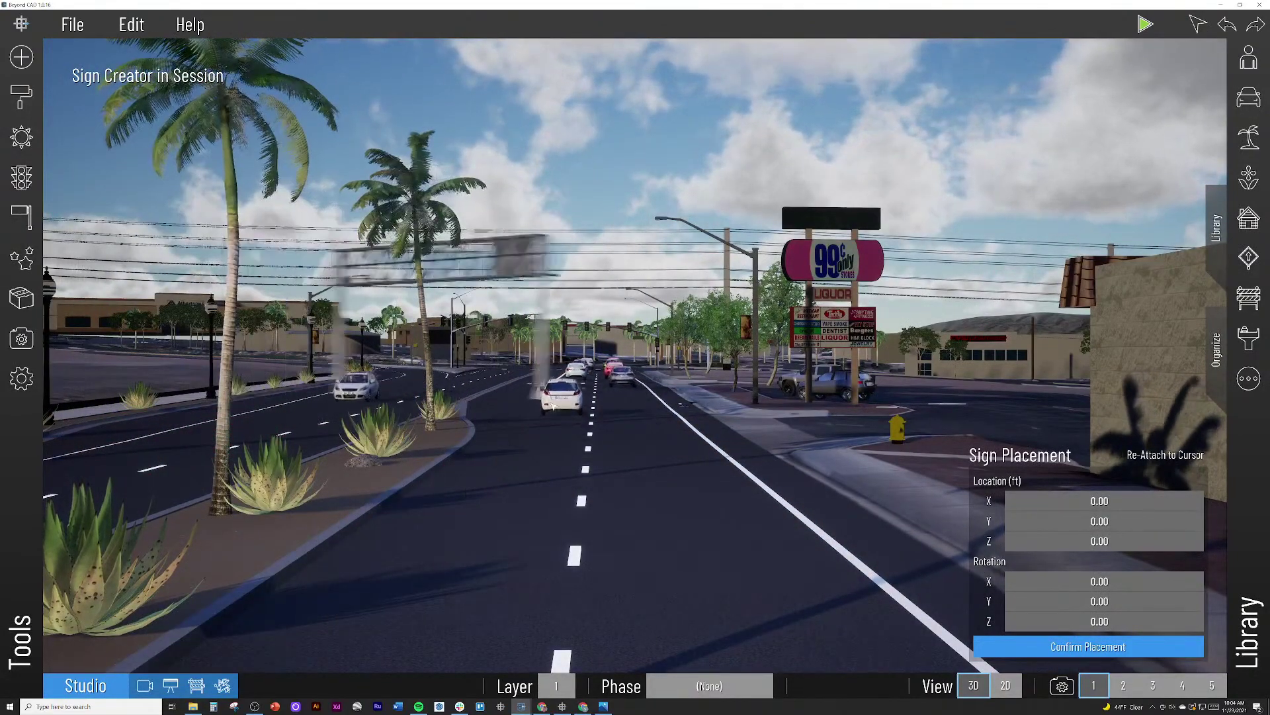
right_click_drag(577, 411, 435, 380)
key("w")
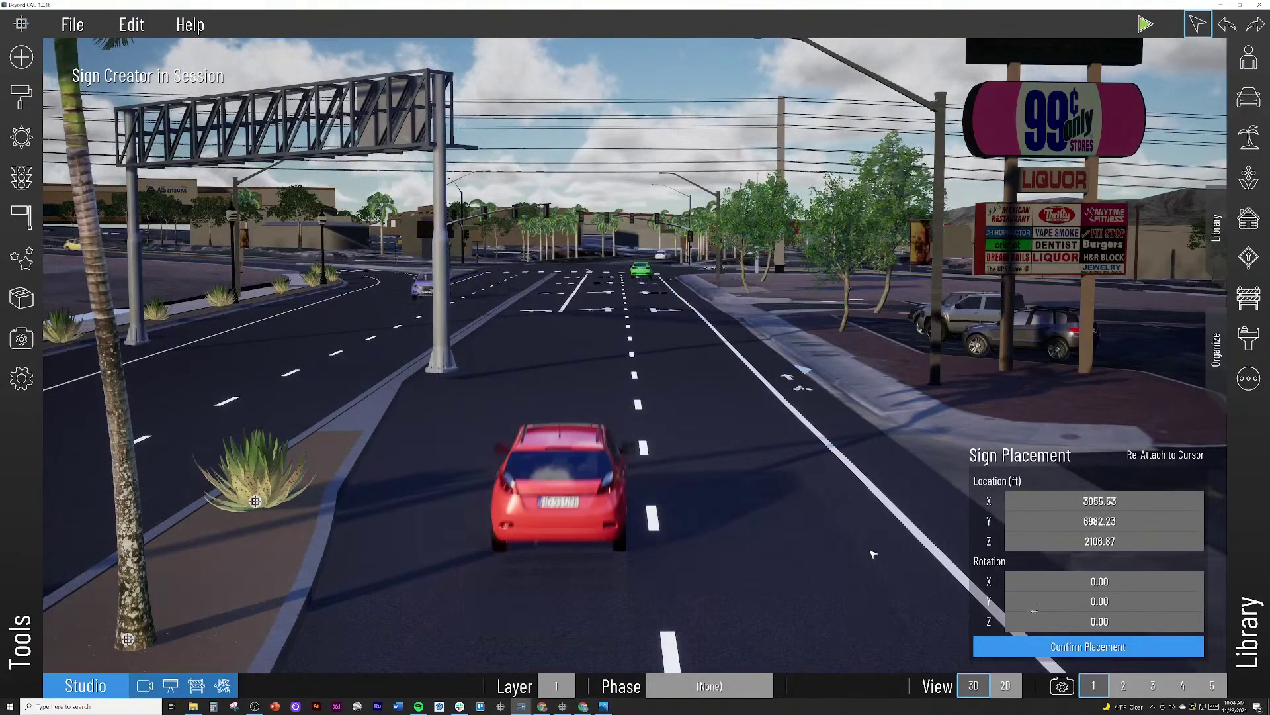
Step: Set the sign's Z rotation to 137.07 and its location to X 3071.11 and Z 2106.14 ft, and confirm the placement
left_click_drag(1032, 621, 1253, 621)
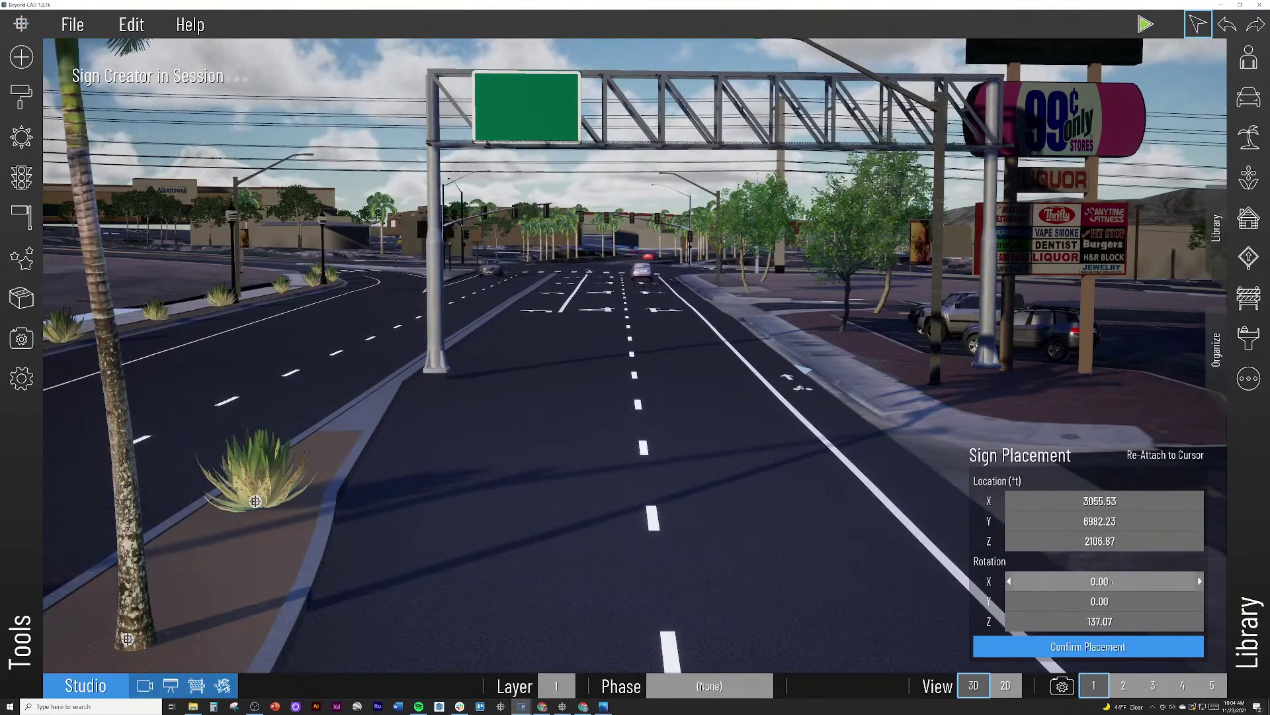
left_click_drag(1124, 500, 1144, 501)
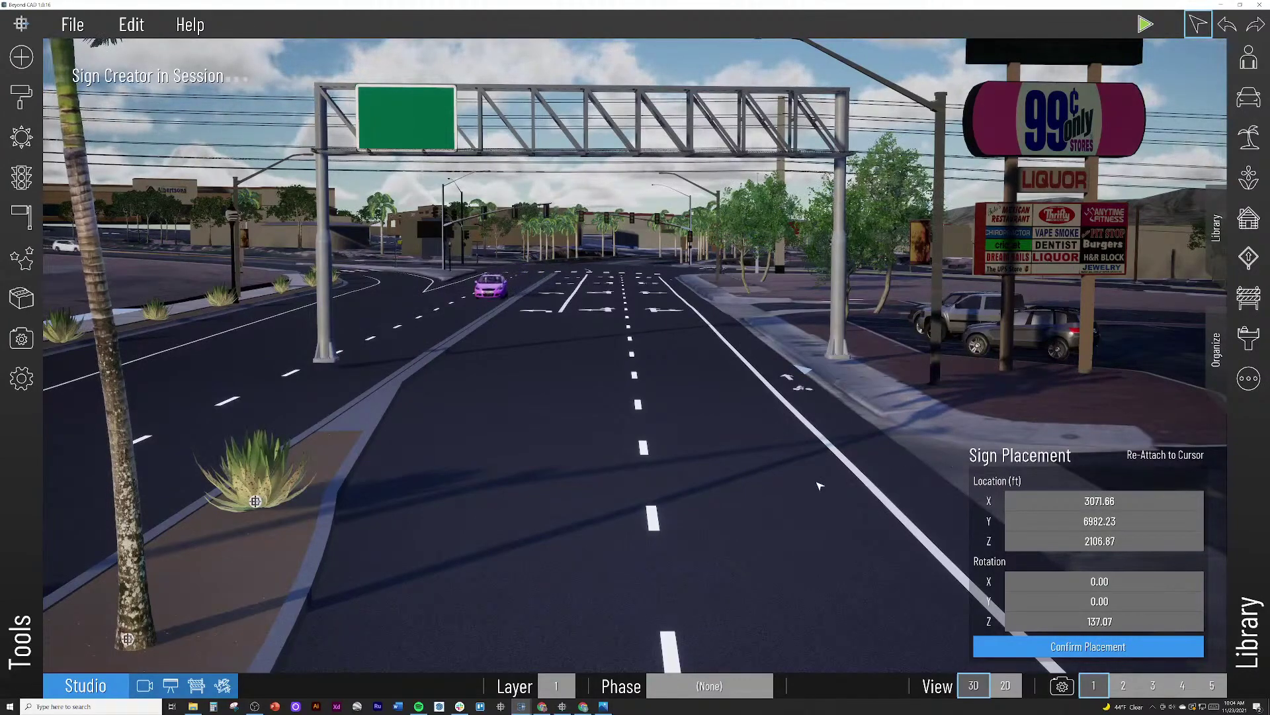
left_click_drag(1125, 541, 1124, 540)
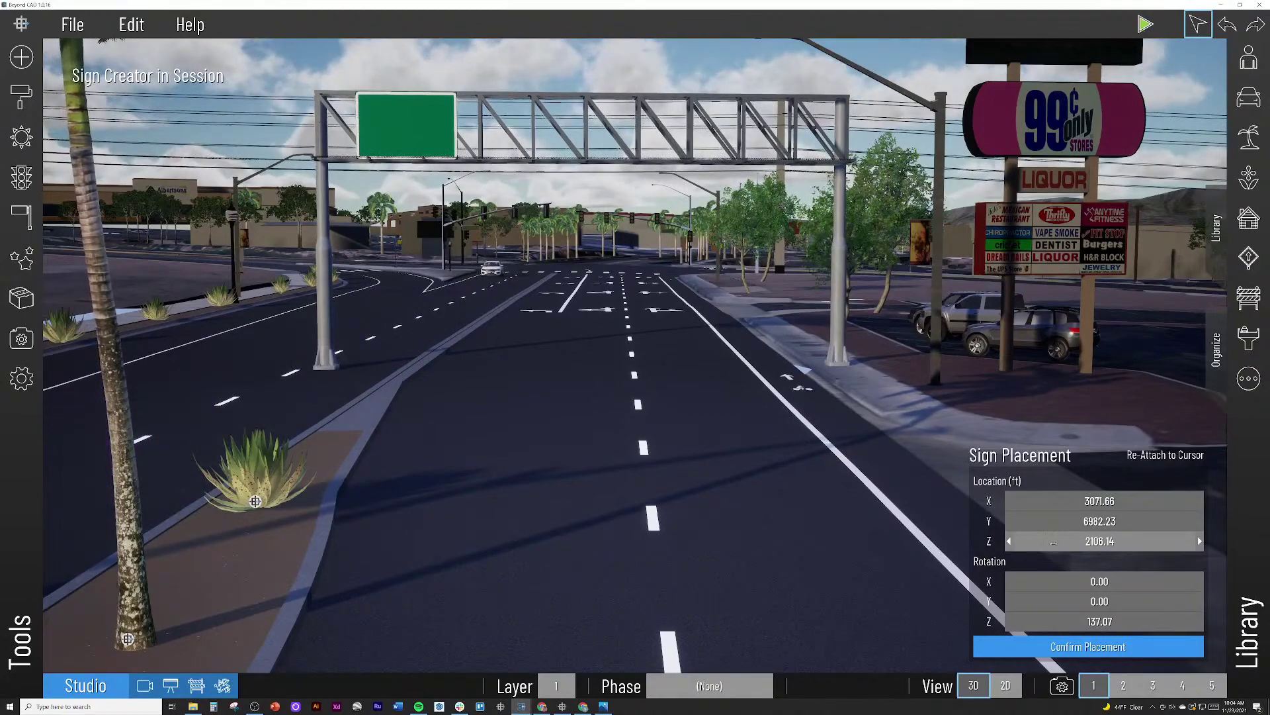
left_click_drag(1066, 503, 1064, 503)
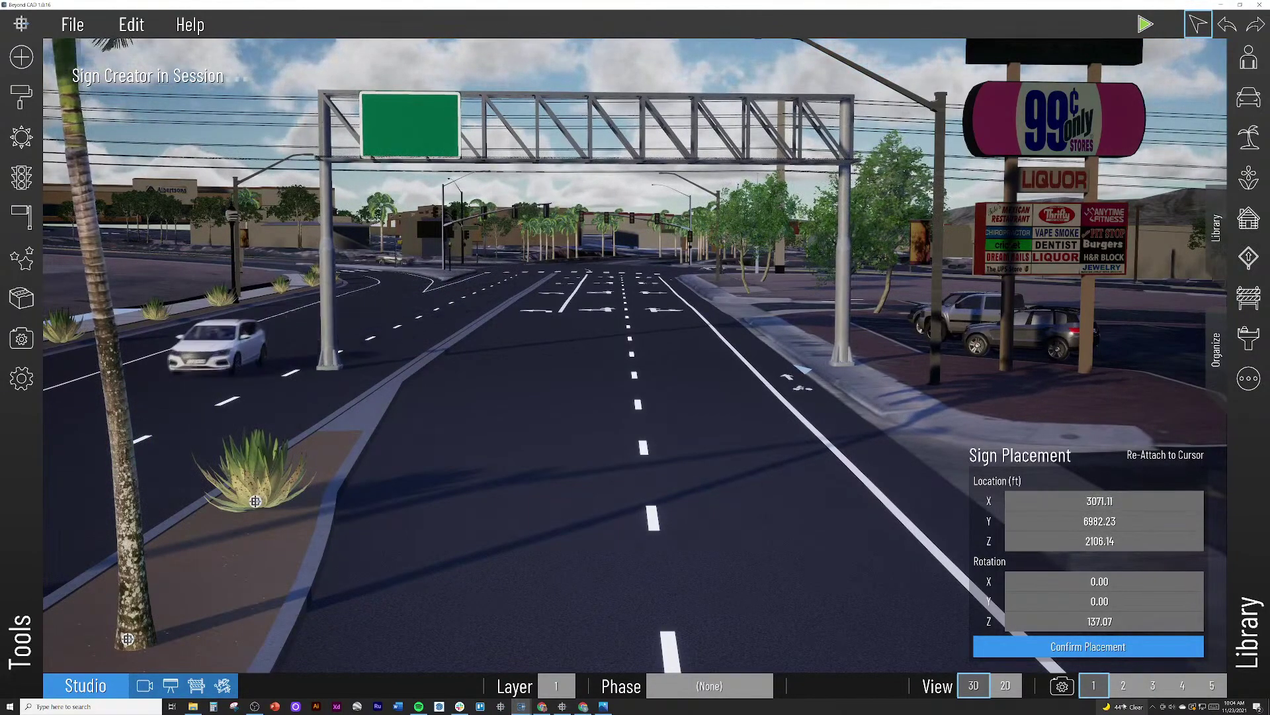
left_click(1125, 647)
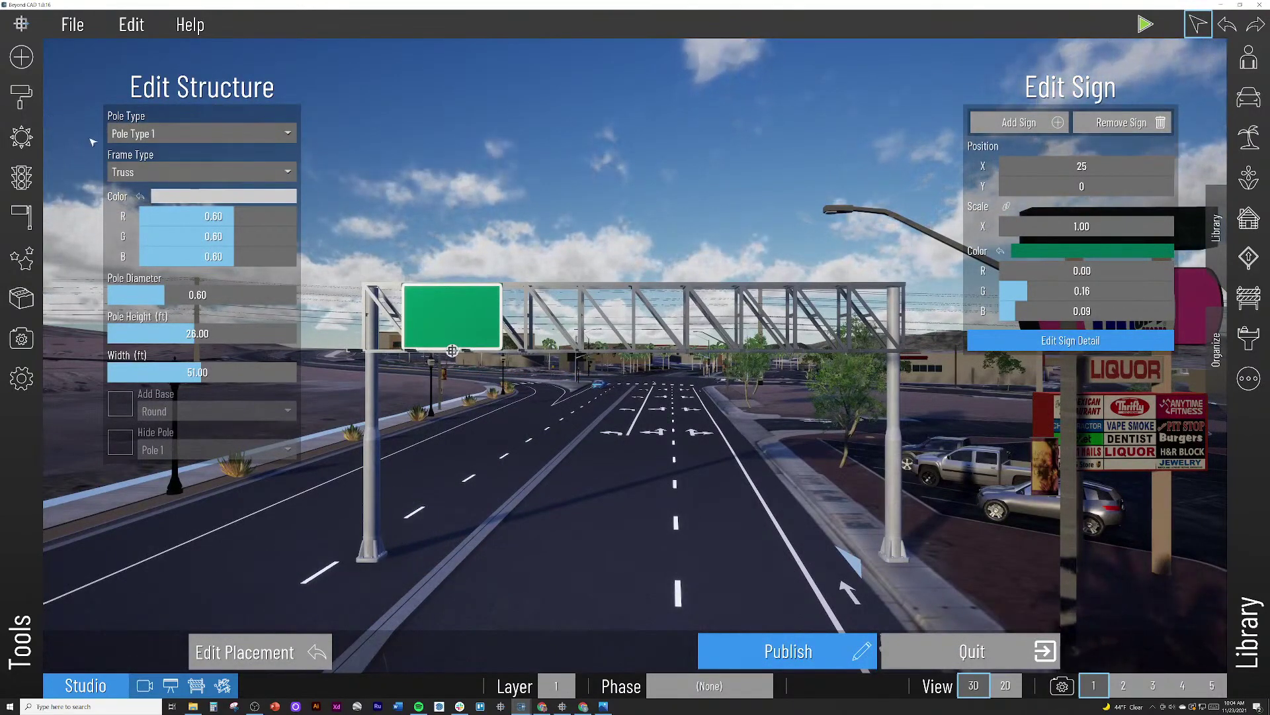
Step: Try Pole Types 2, 3 and 4 on the sign structure and settle on Pole Type 2
left_click(161, 132)
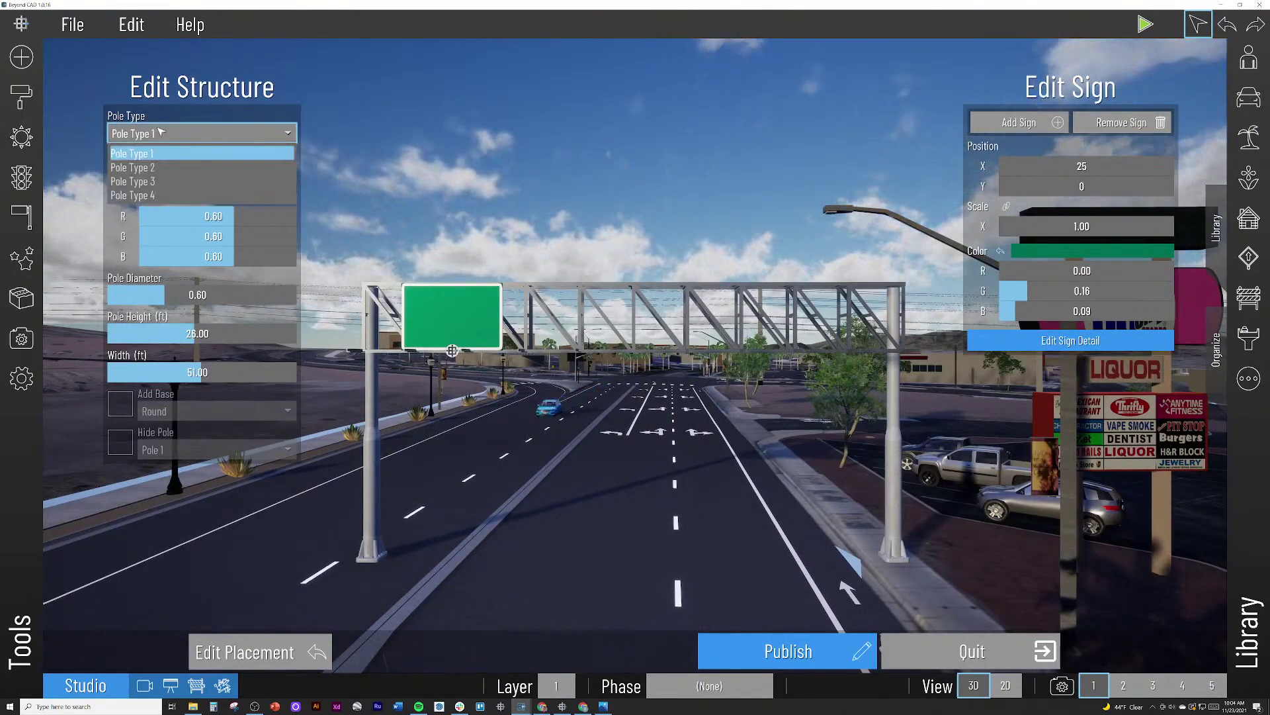
left_click(161, 169)
left_click(156, 134)
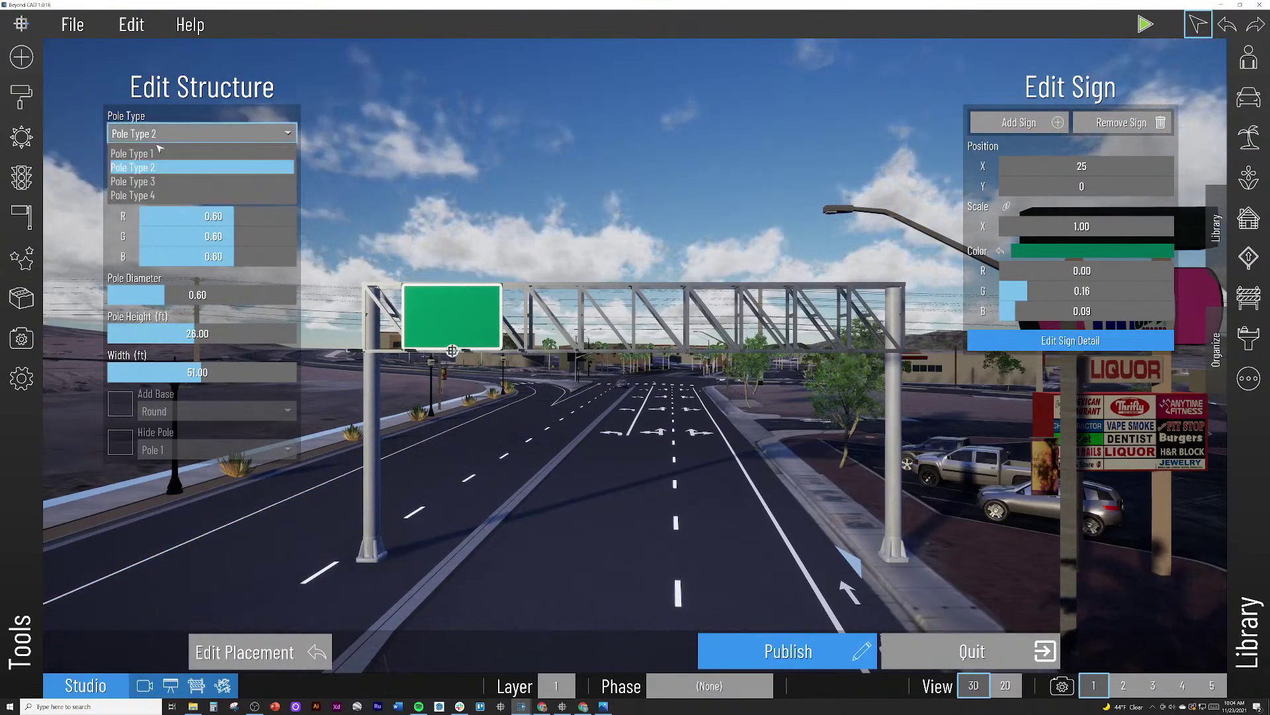
left_click(164, 187)
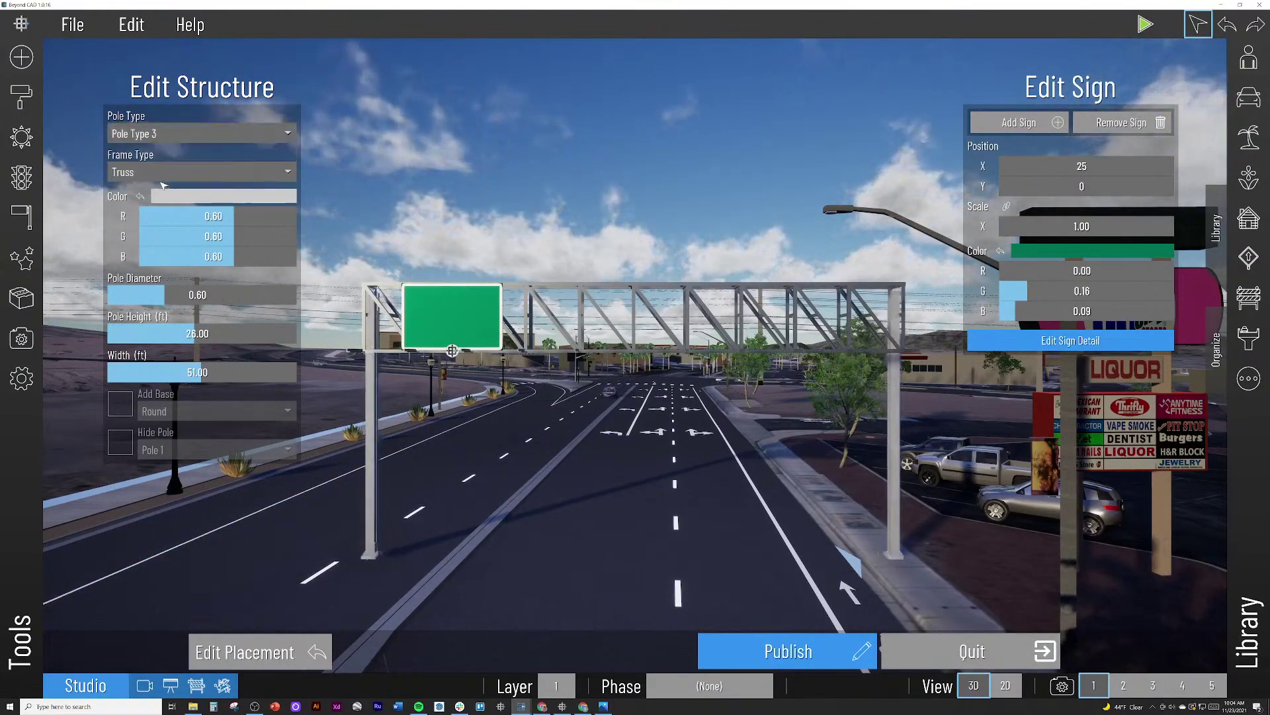
left_click(165, 134)
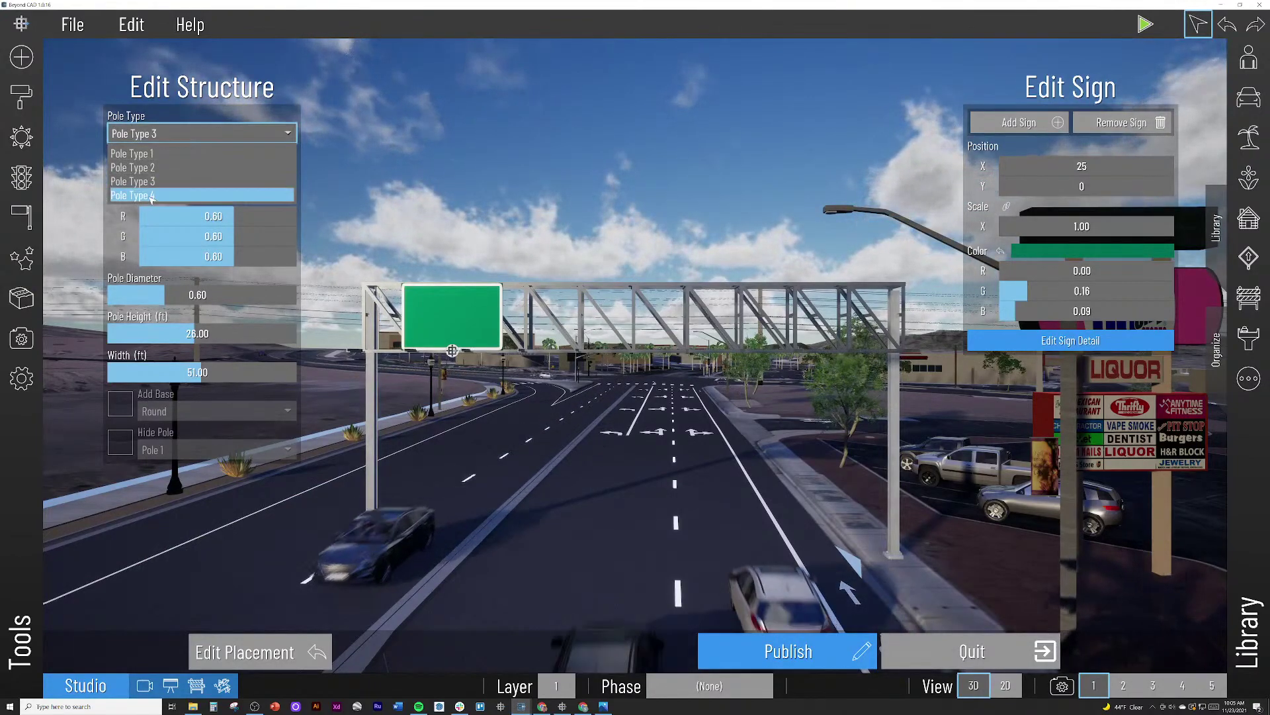
left_click(148, 198)
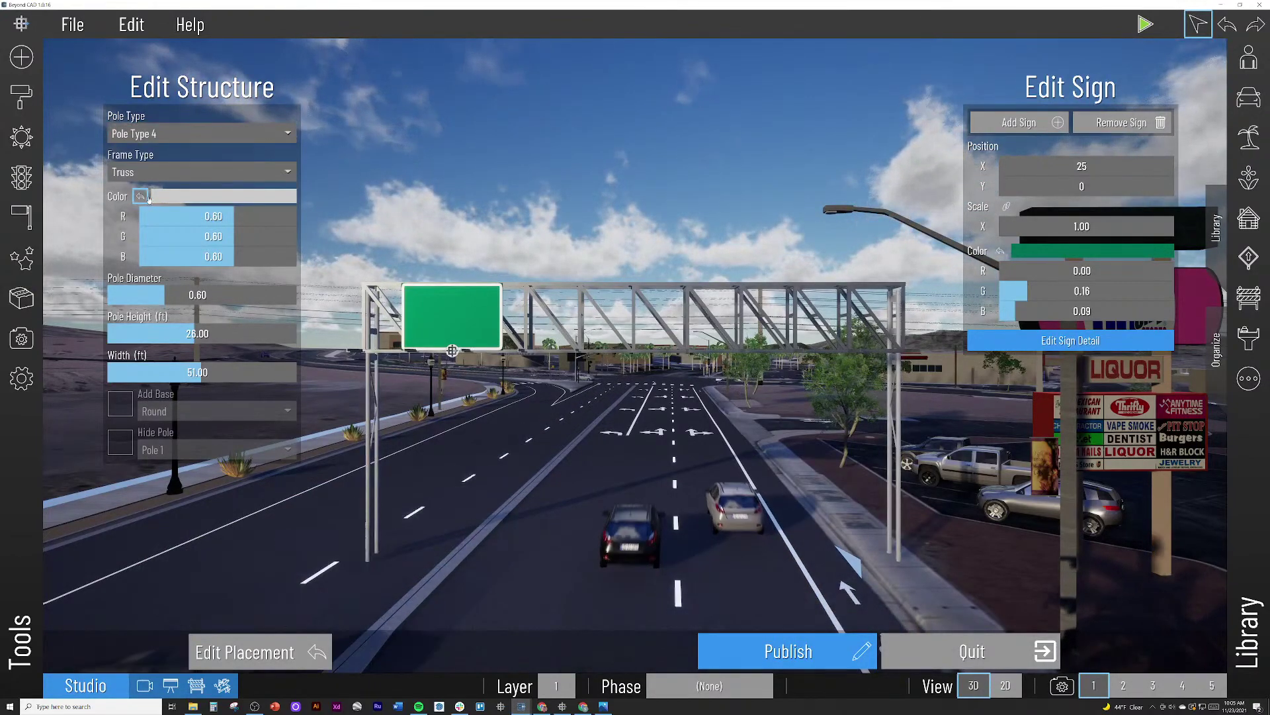
left_click(154, 134)
left_click(153, 168)
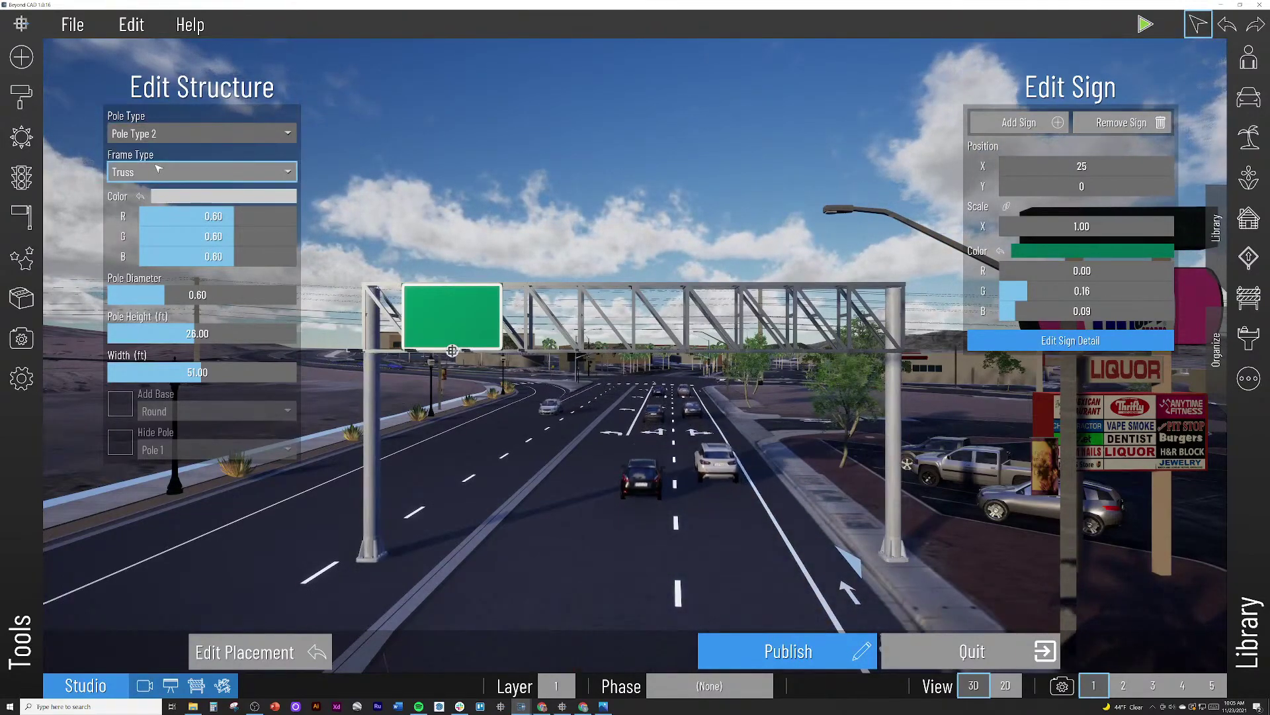
Step: Try the Lattice, Triangle and Tube frame types and a 51.51 ft width, and return the frame to Truss
left_click(156, 172)
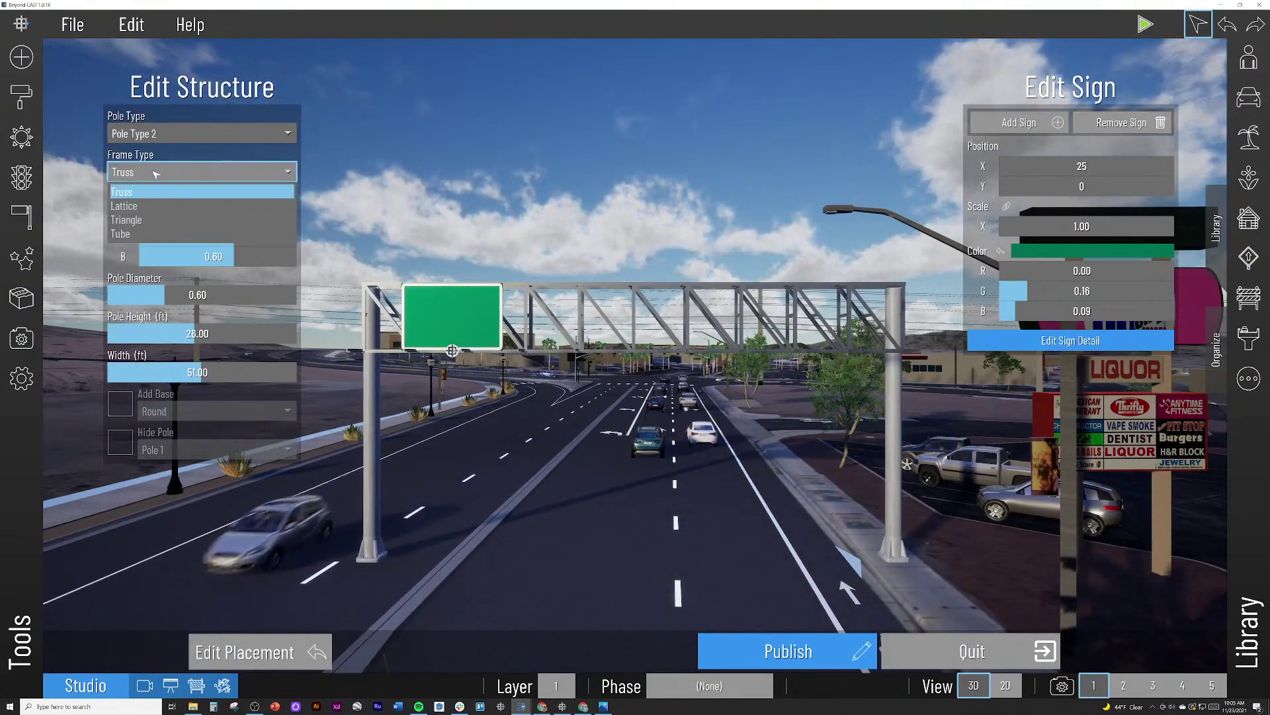
left_click(153, 206)
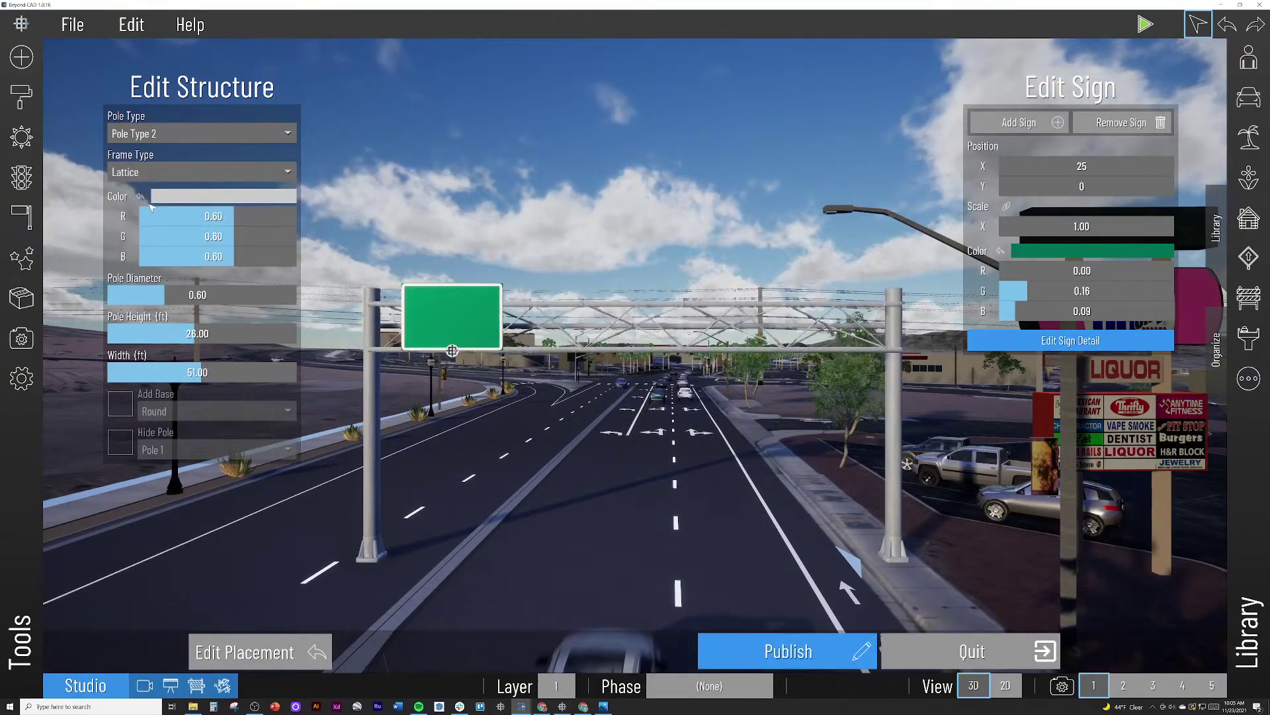
left_click(156, 172)
left_click(149, 220)
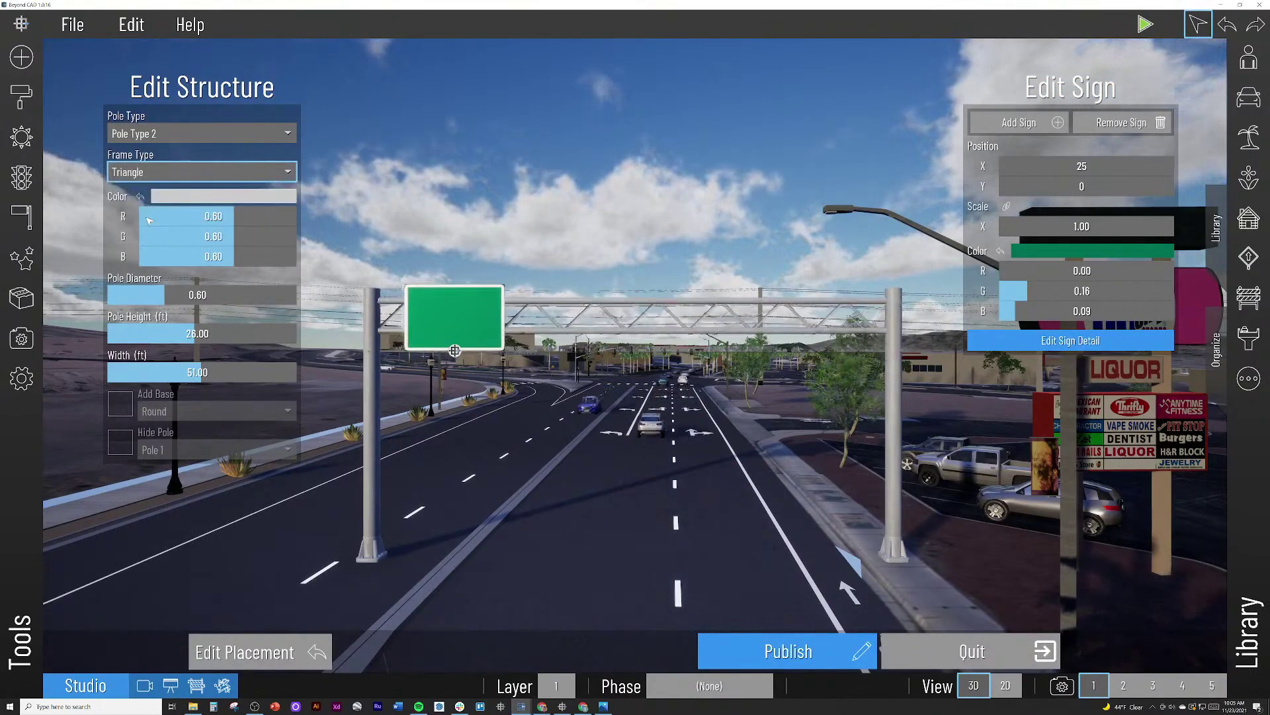
left_click(156, 172)
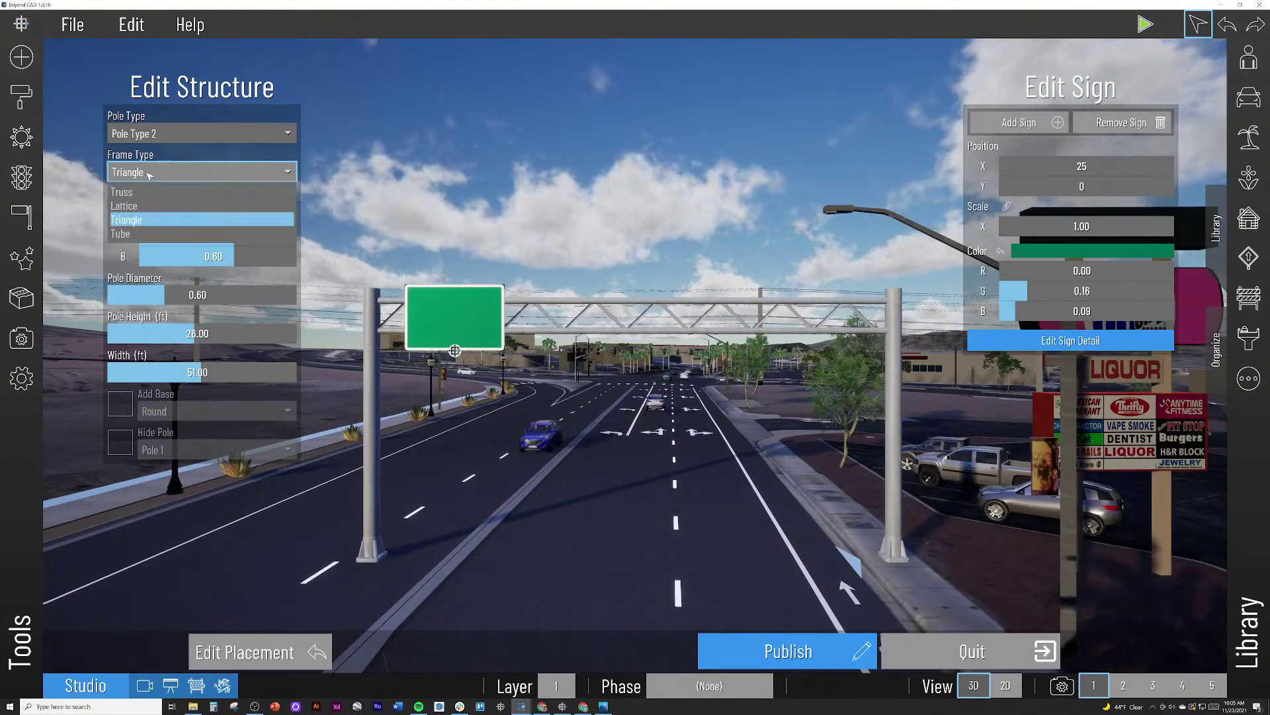
left_click(132, 233)
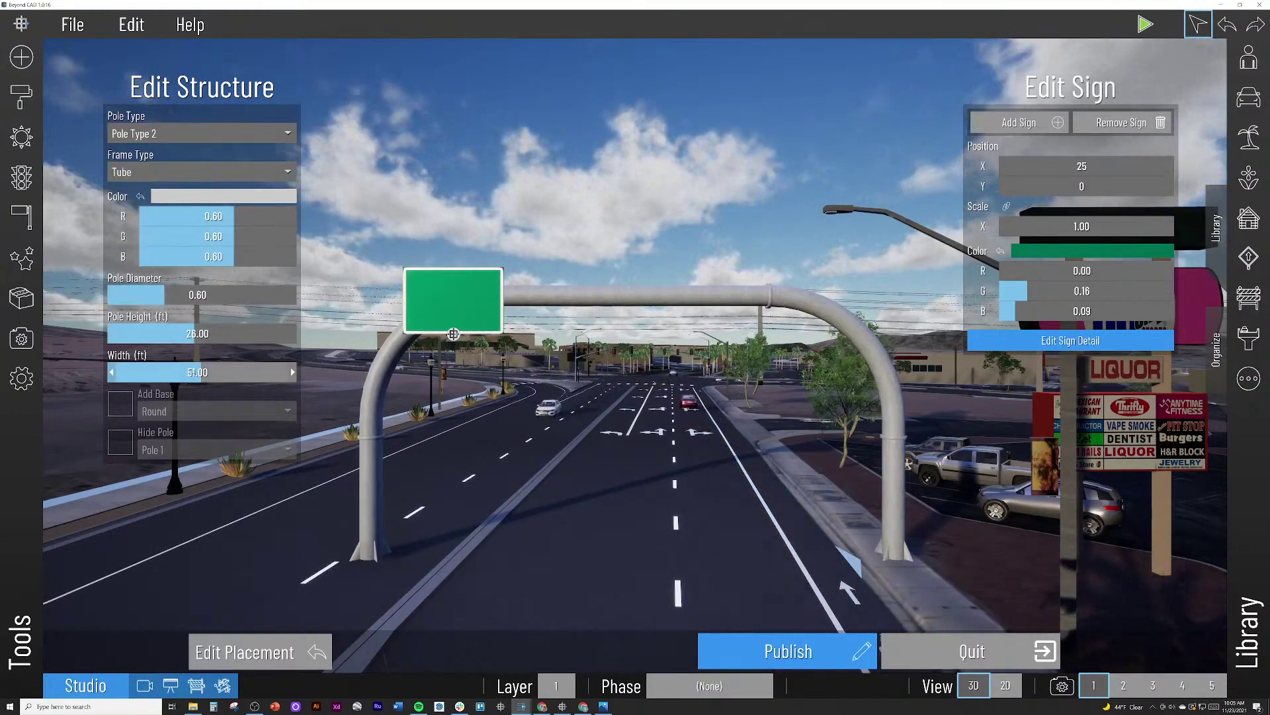
mouse_move(202, 372)
left_mouse_down()
mouse_move(135, 372)
mouse_move(221, 373)
mouse_move(202, 372)
left_mouse_up()
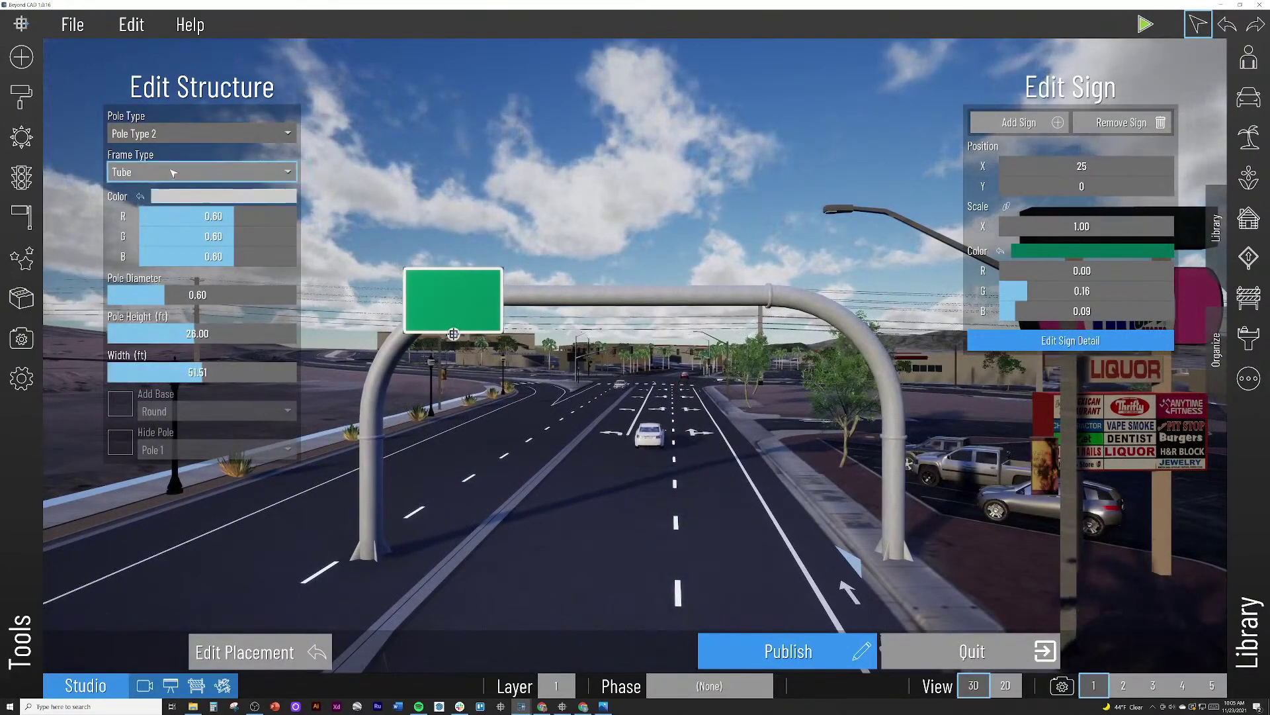
left_click(174, 173)
left_click(175, 192)
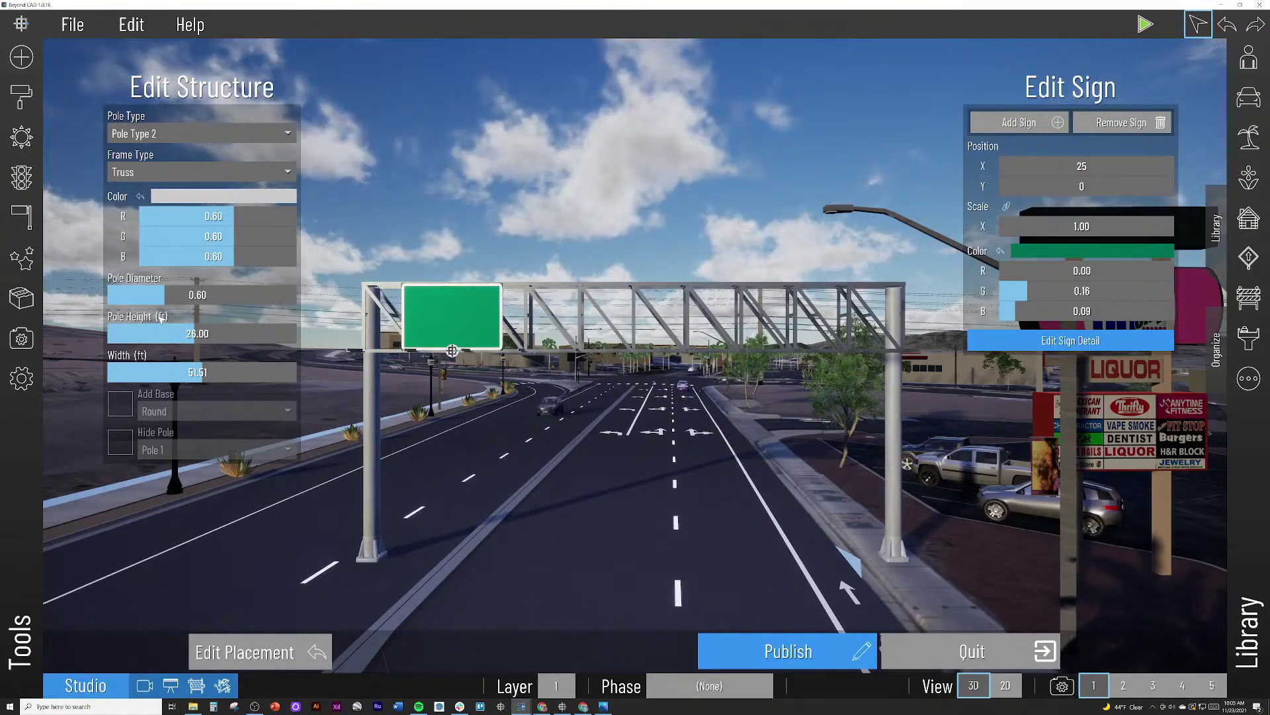
Step: Set the structure's pole diameter to 0.96 and its pole height to 25 ft
left_click_drag(162, 294, 207, 295)
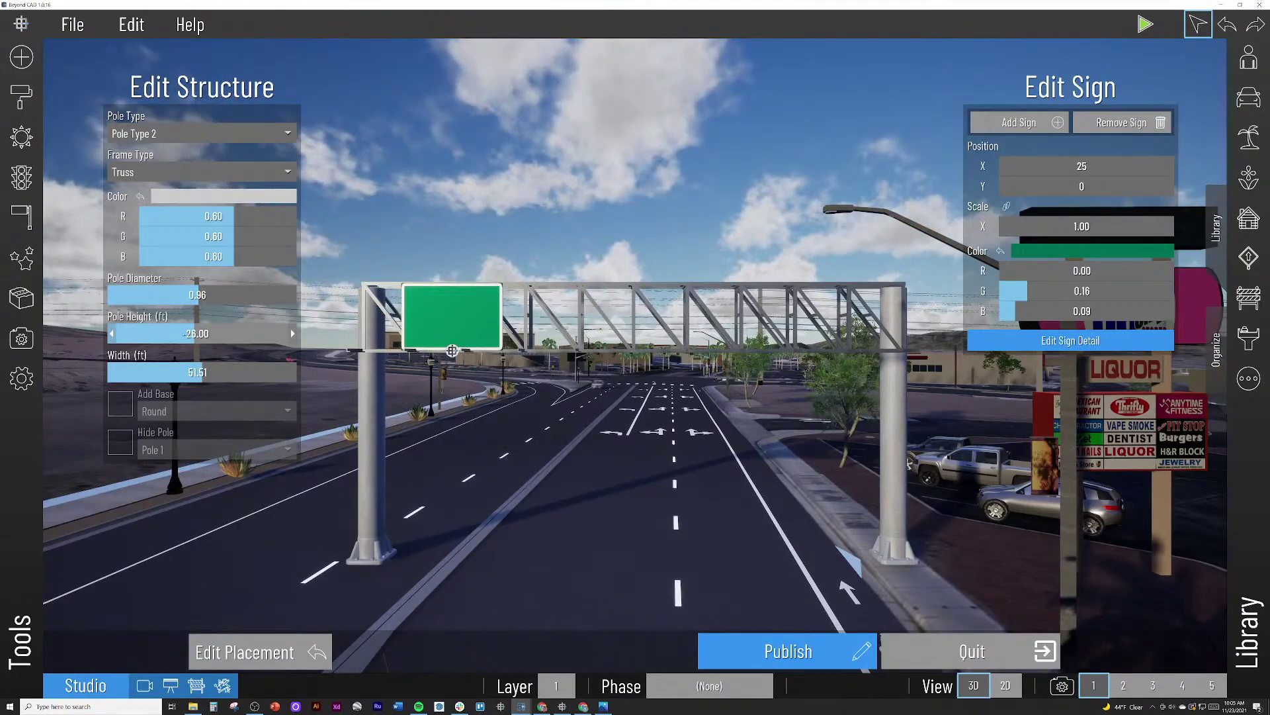
mouse_move(194, 333)
left_mouse_down()
mouse_move(168, 333)
mouse_move(198, 334)
left_mouse_up()
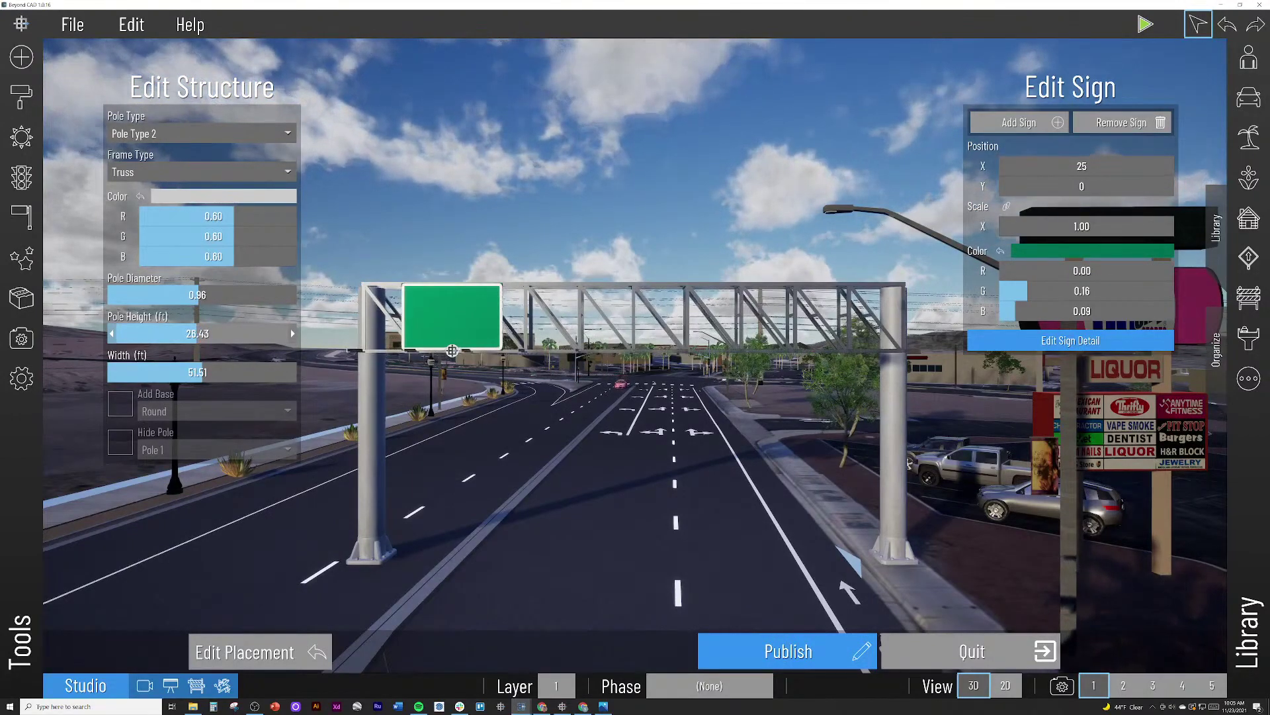
double_click(168, 332)
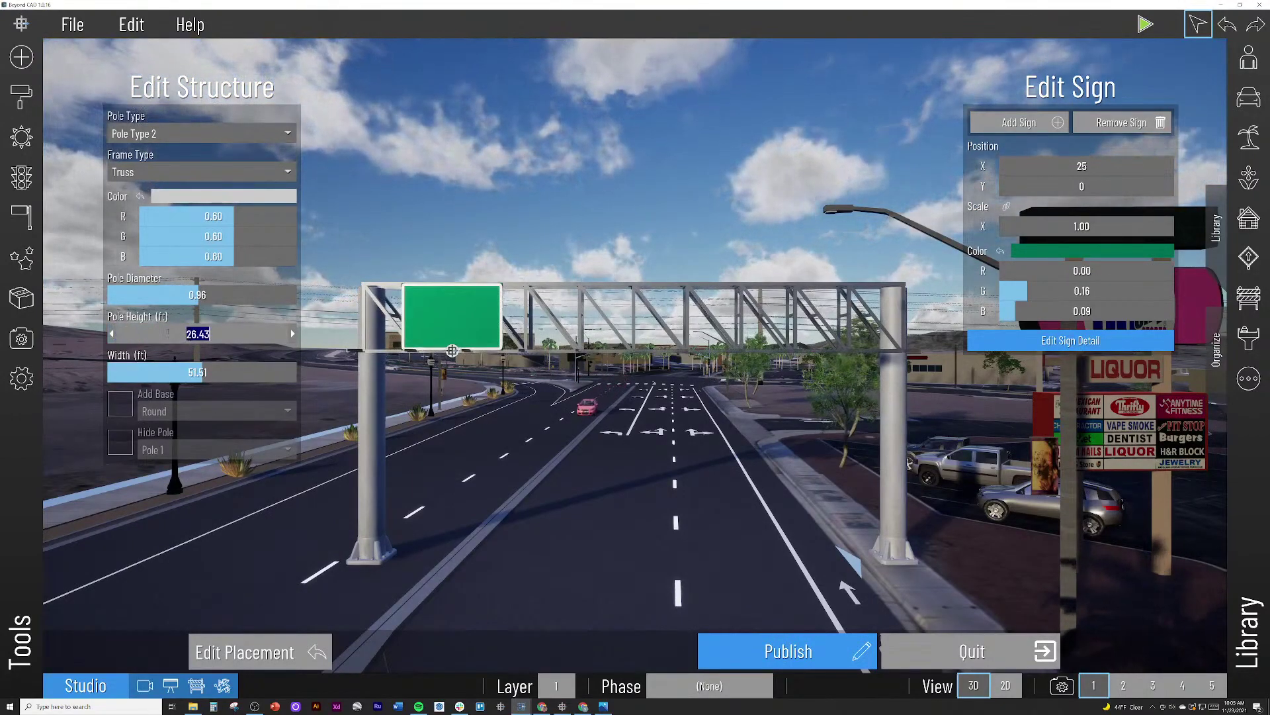
type("25")
key("Return")
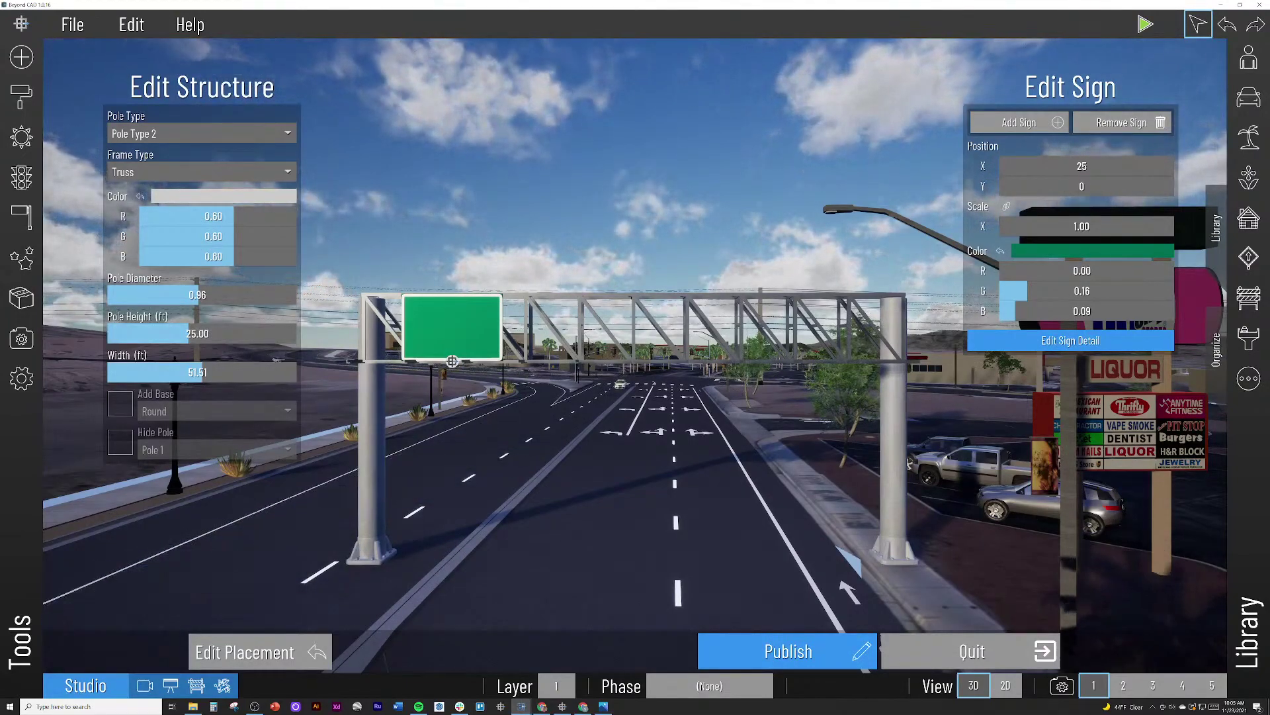
Step: Try a structure width of 58.63 ft, reduce it to 28.29 ft, and add square bases under the poles
mouse_move(194, 372)
left_mouse_down()
mouse_move(131, 371)
mouse_move(215, 372)
left_mouse_up()
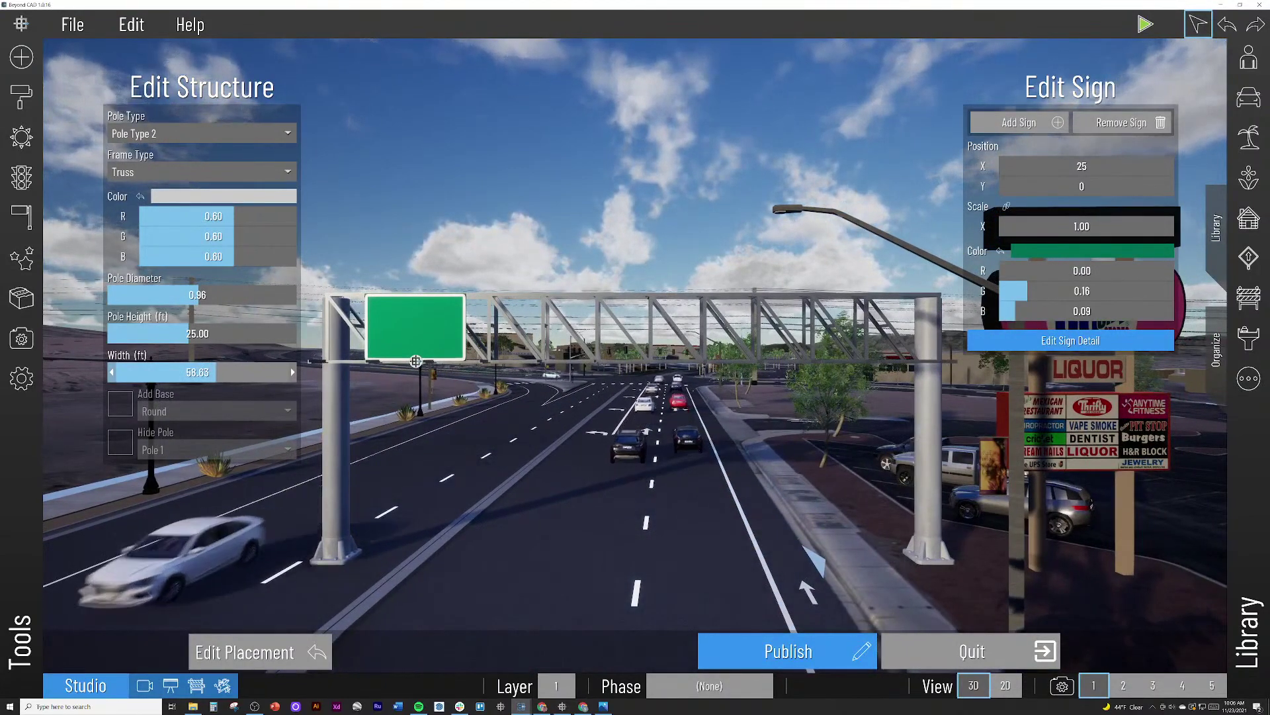
left_click_drag(216, 372, 156, 372)
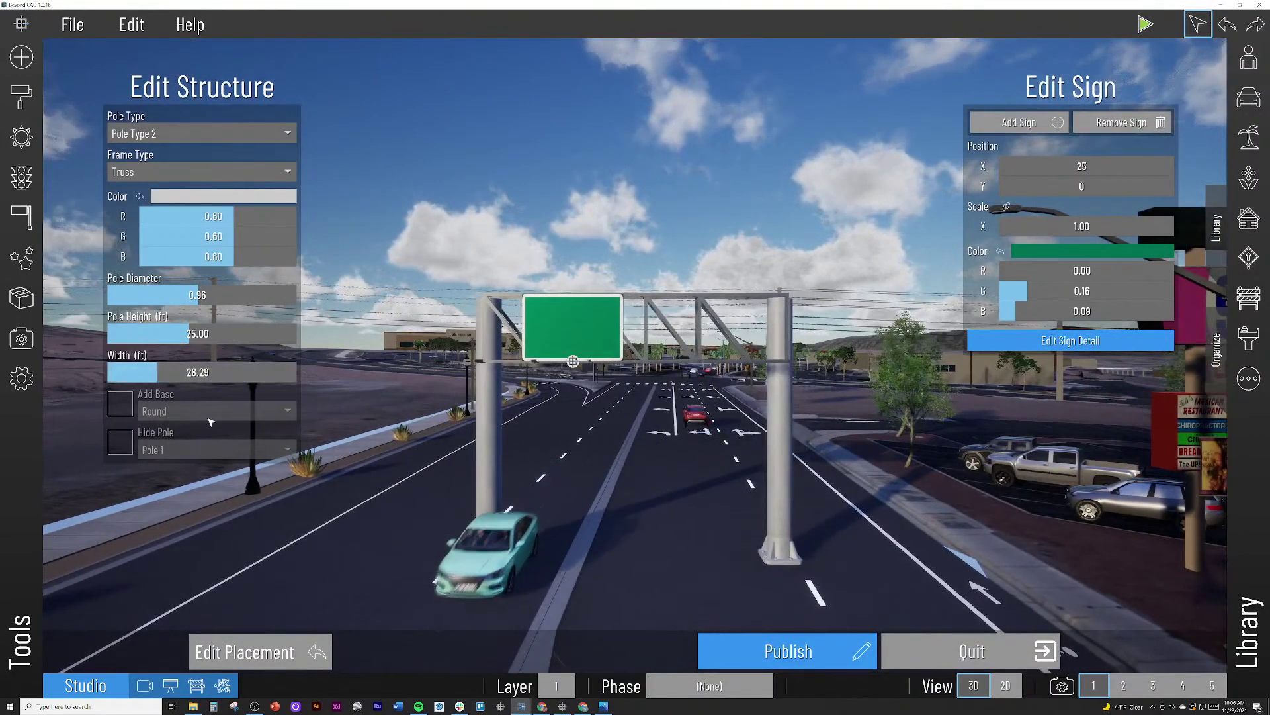
left_click(121, 404)
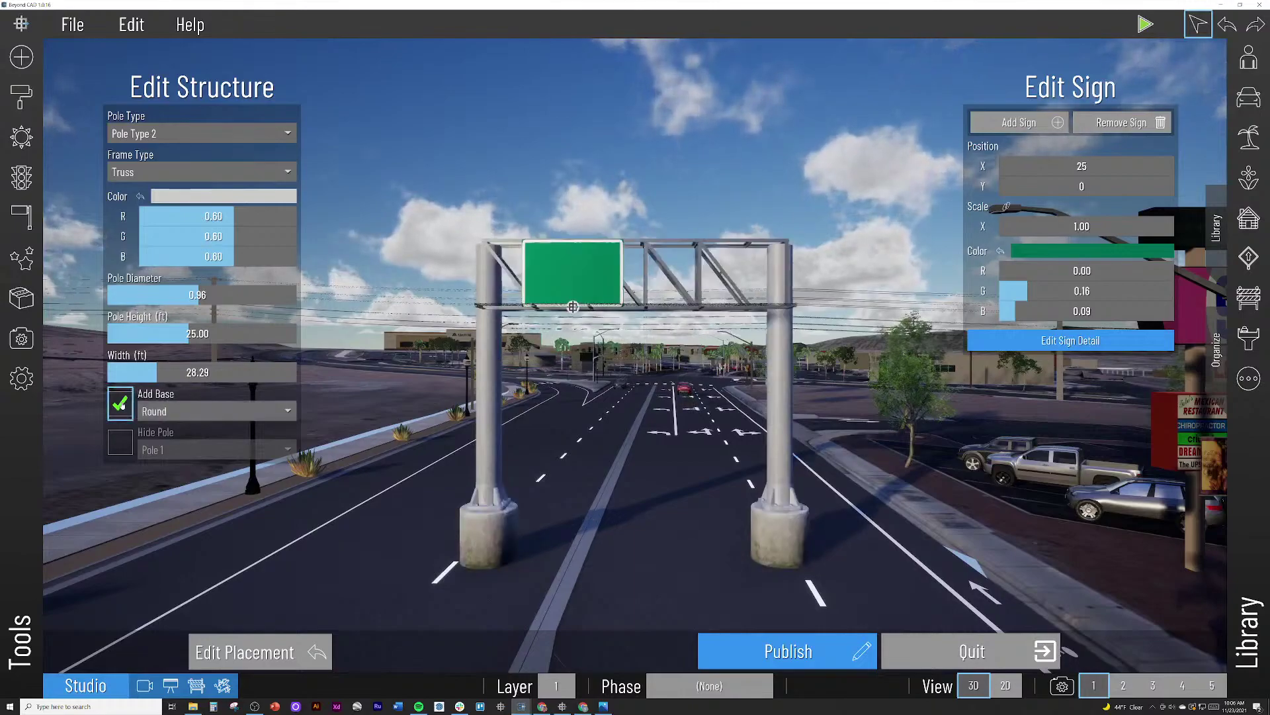
left_click(192, 411)
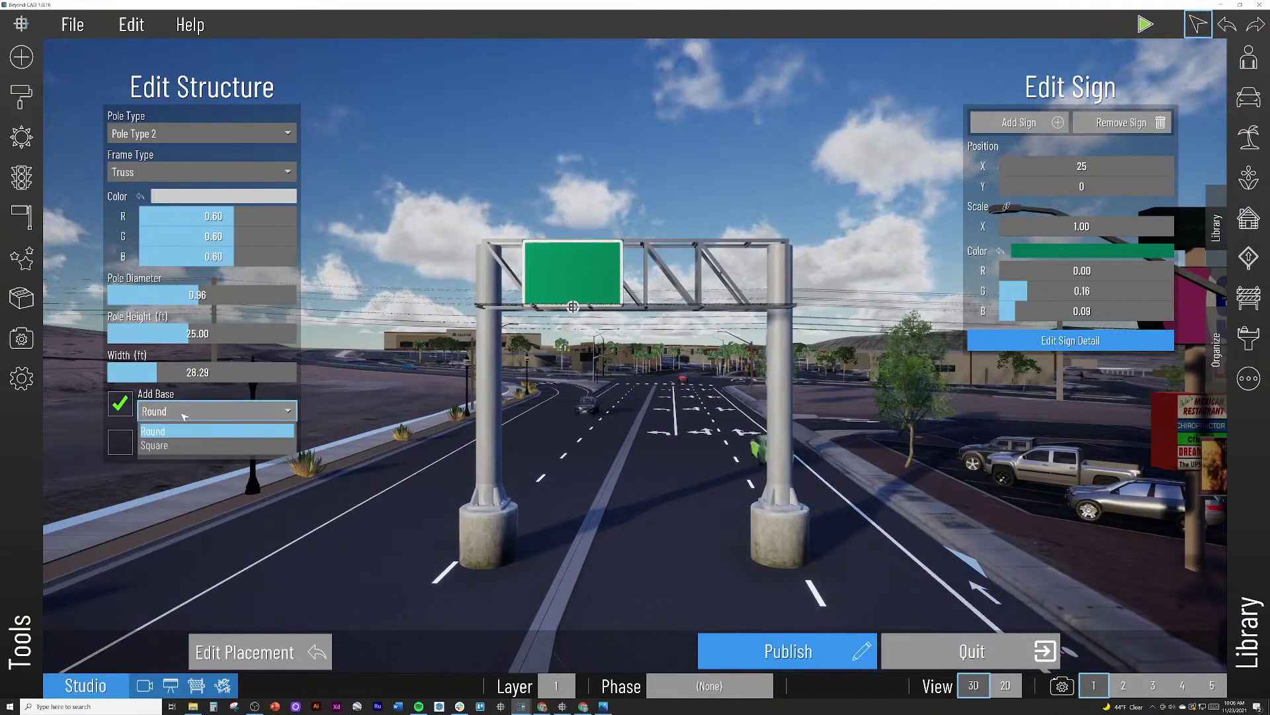
left_click(183, 450)
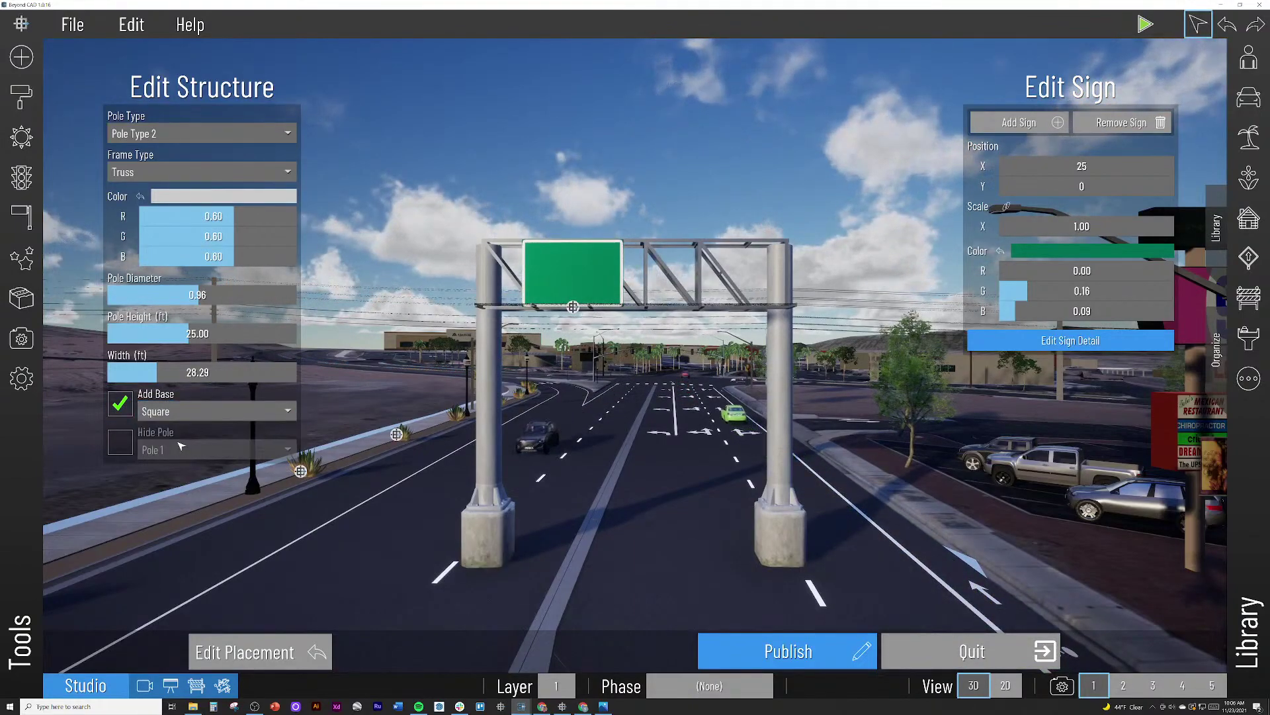
Step: Enable pole hiding, try it on Pole 1 and Pole 2, and set it to Both Poles
left_click(121, 449)
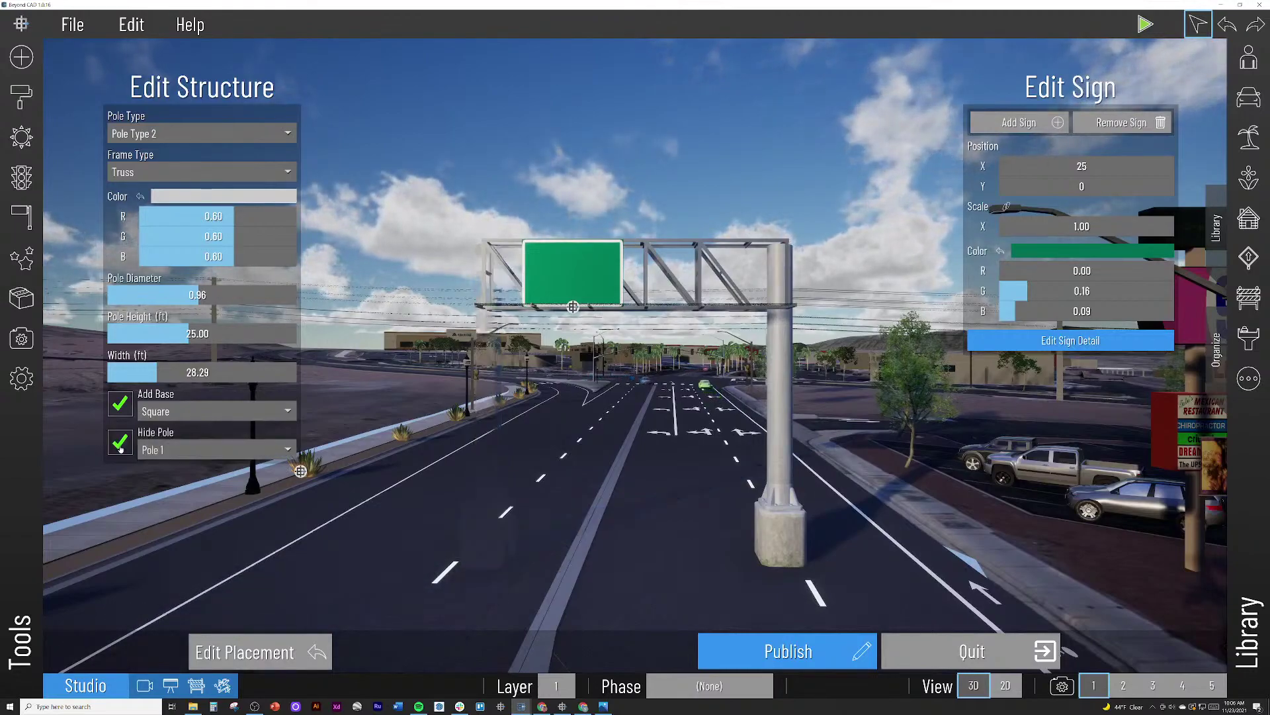
left_click(199, 449)
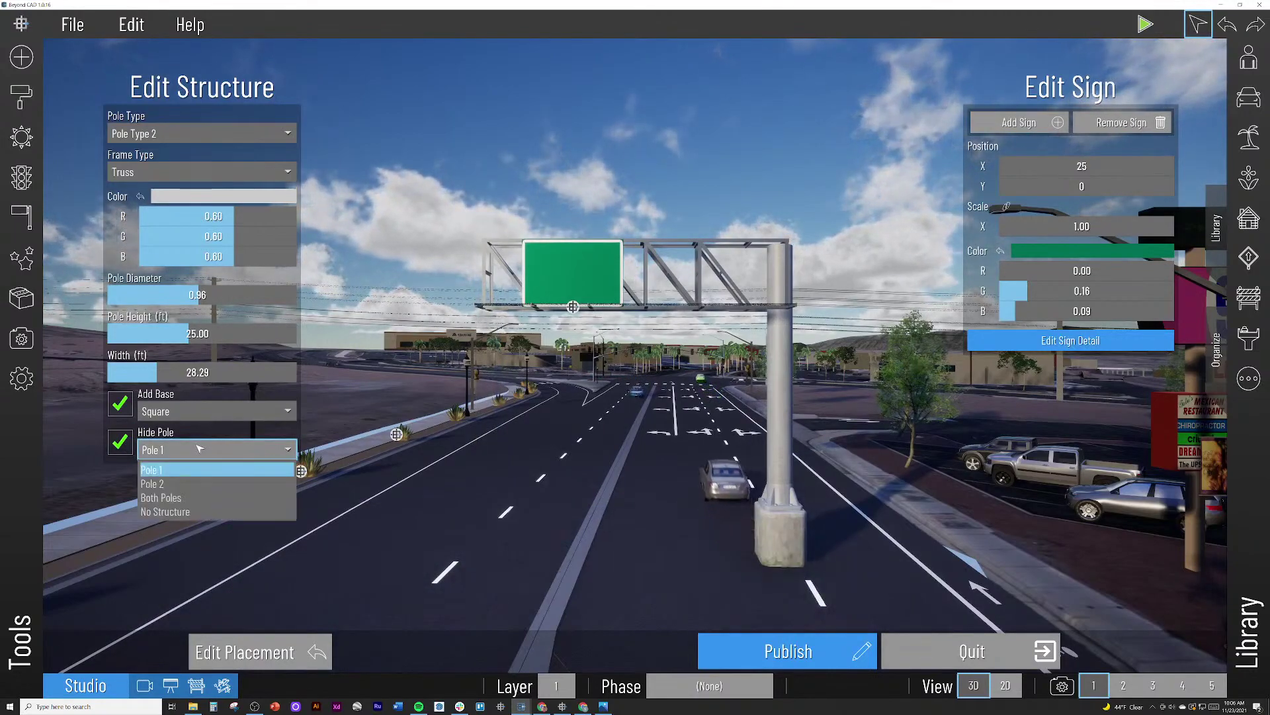
left_click(198, 483)
left_click(198, 455)
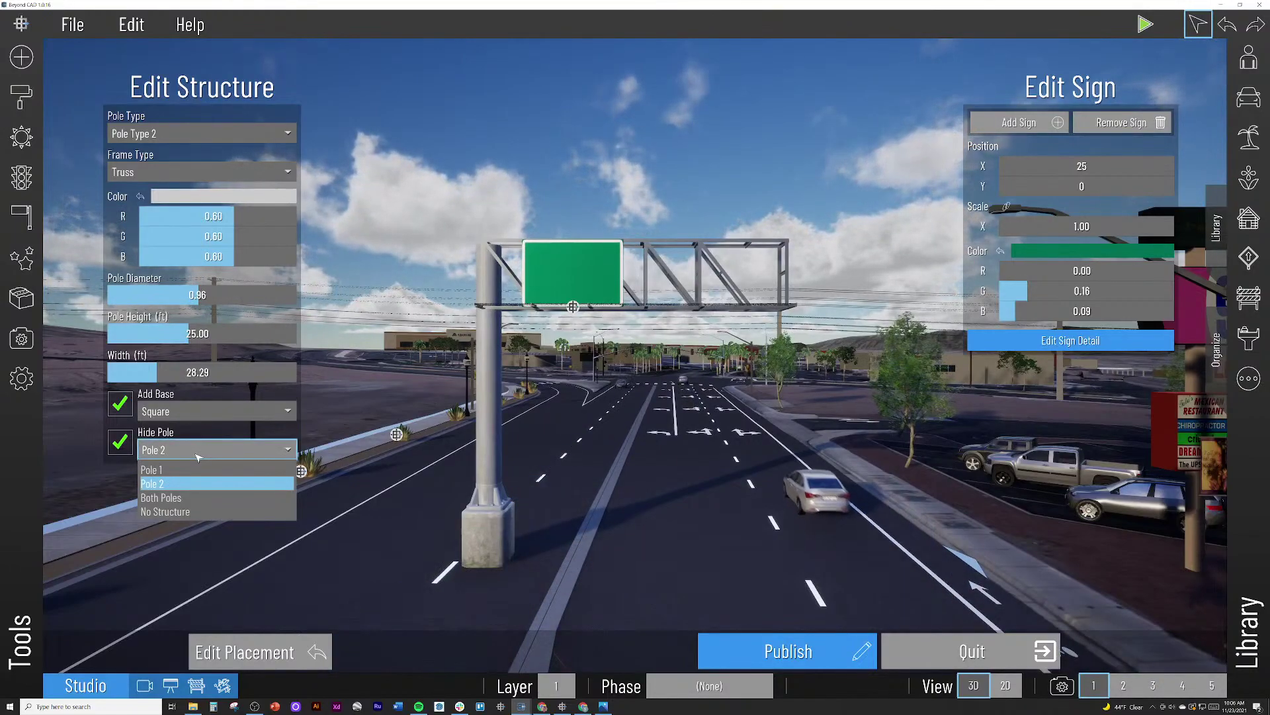
left_click(169, 497)
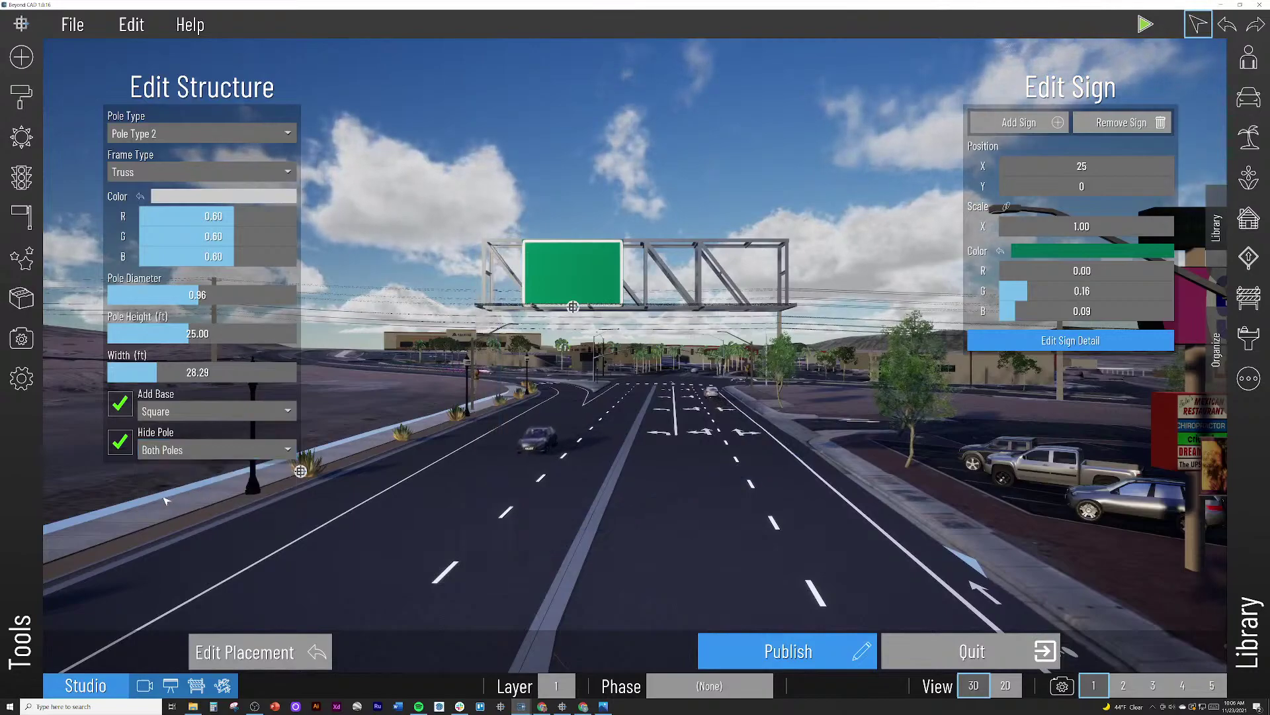
Step: Try the No Structure option for hiding the poles and frame, and turn pole hiding off
left_click(187, 450)
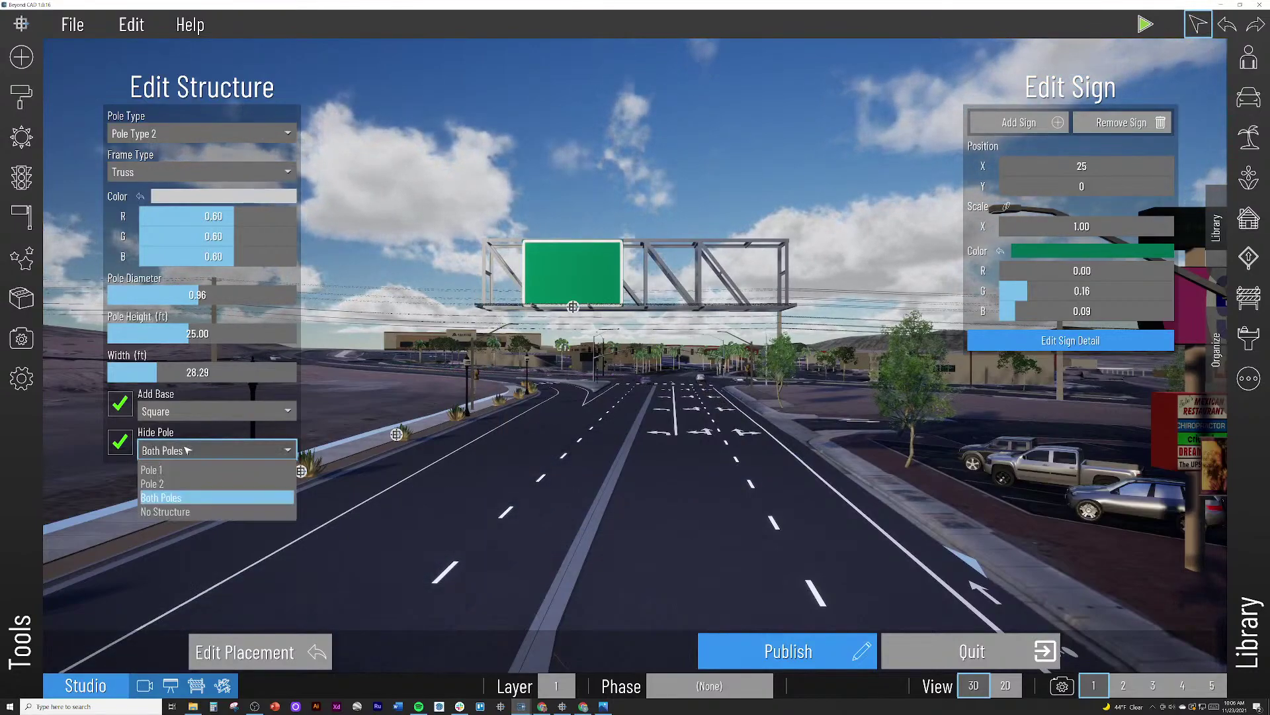
left_click(162, 511)
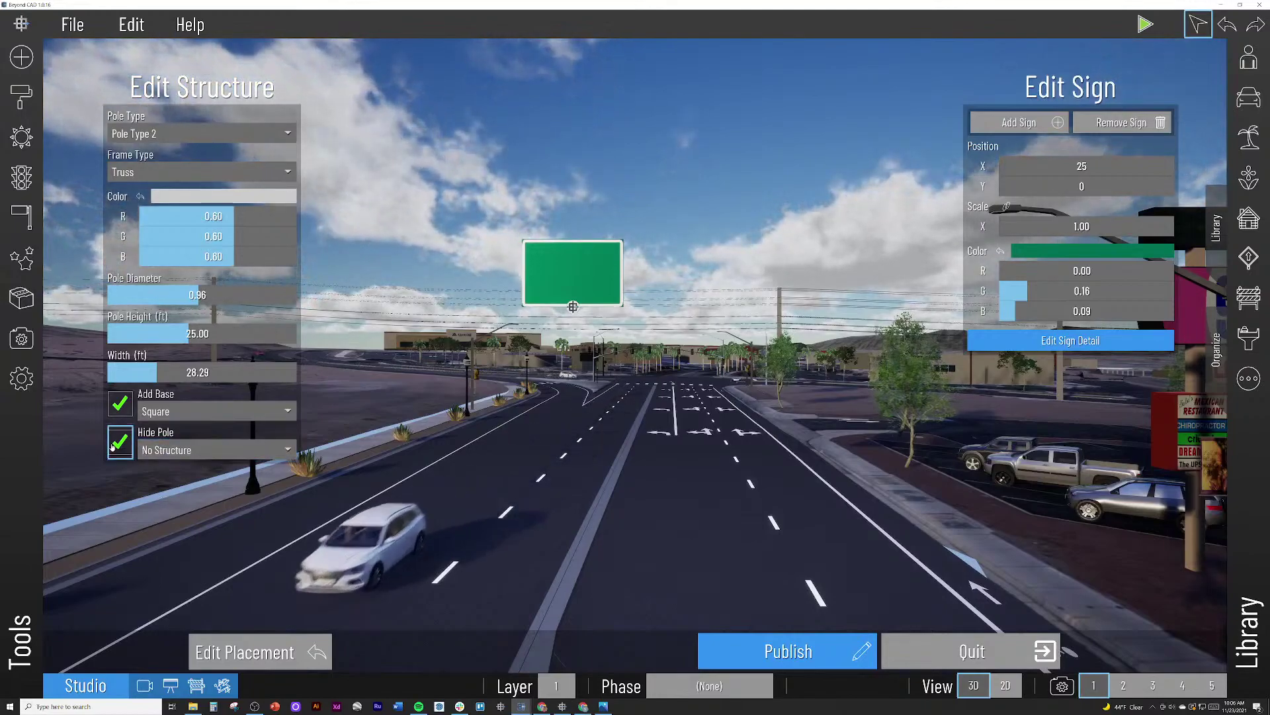
left_click(181, 450)
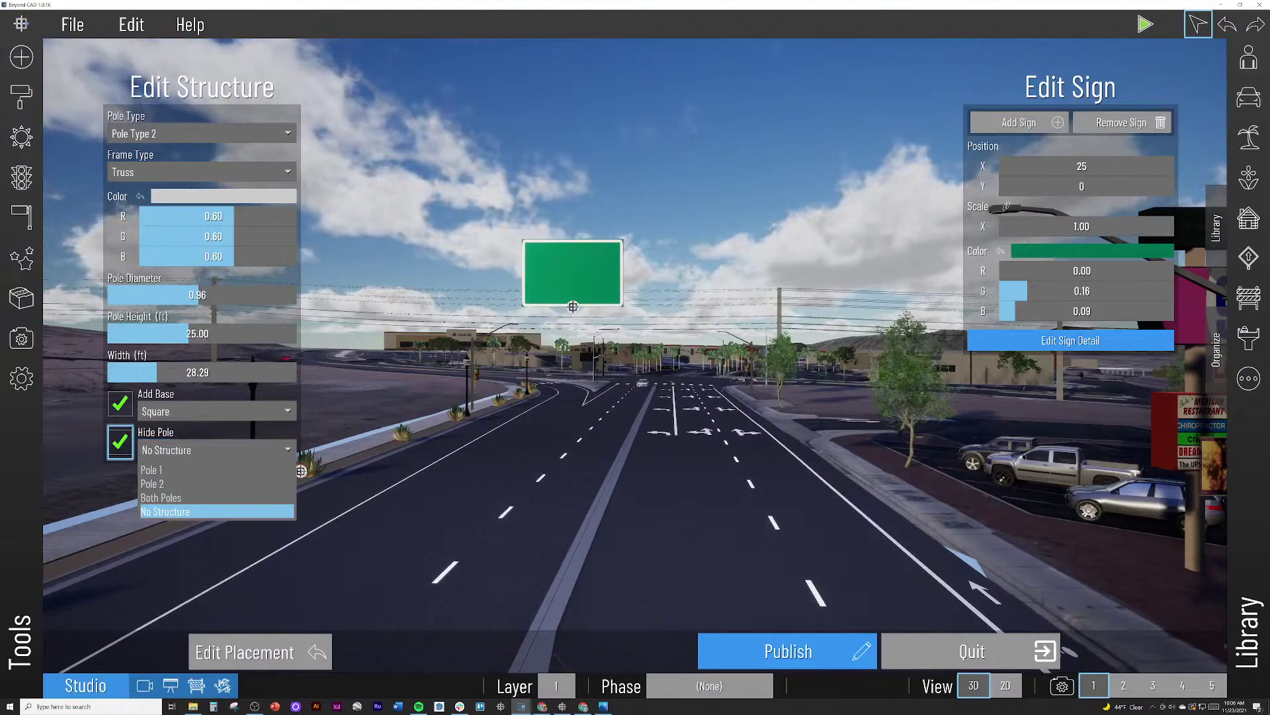
left_click(124, 450)
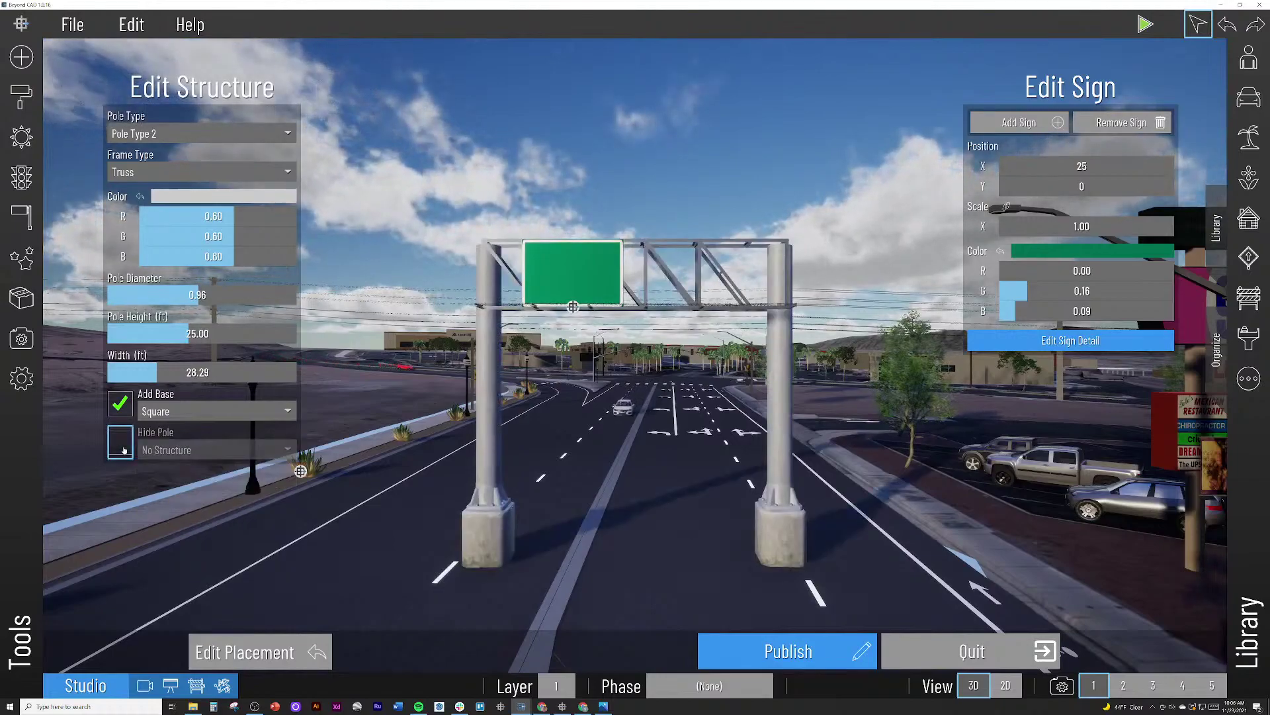
Step: Enable pole hiding again, try it on Pole 2, and set it to Pole 1
left_click(120, 442)
left_click(212, 449)
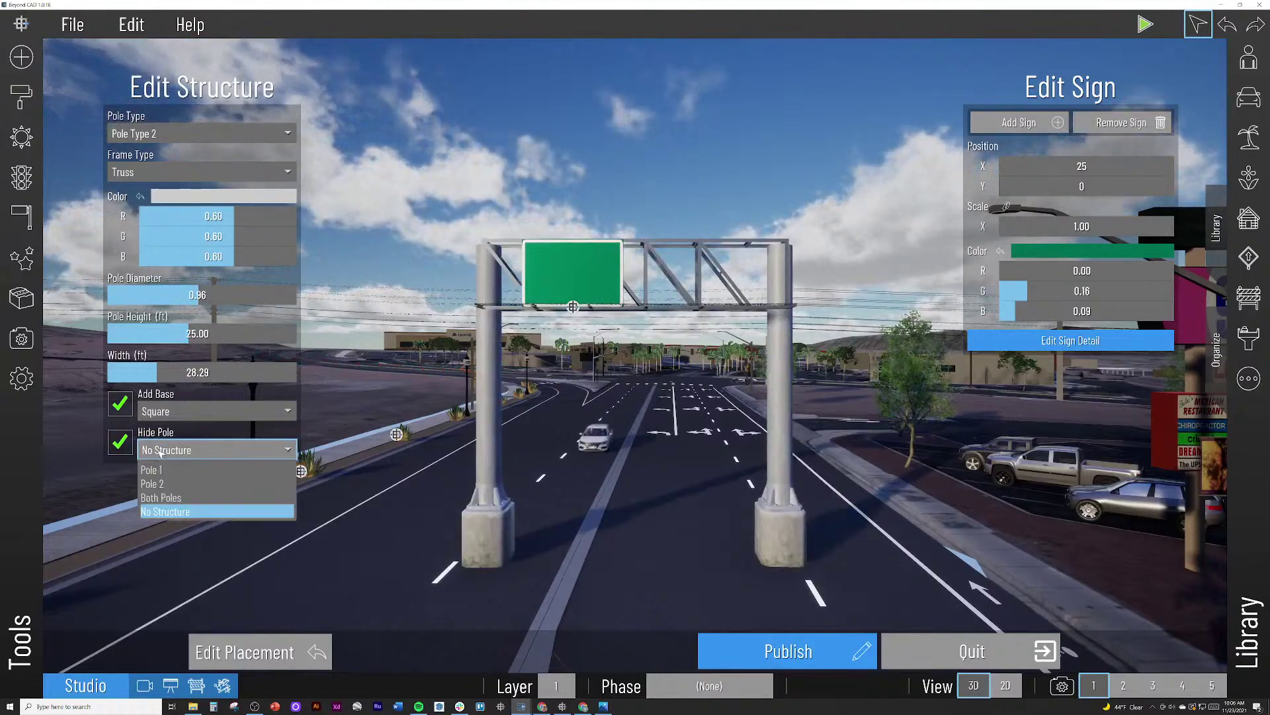
left_click(152, 491)
left_click(173, 450)
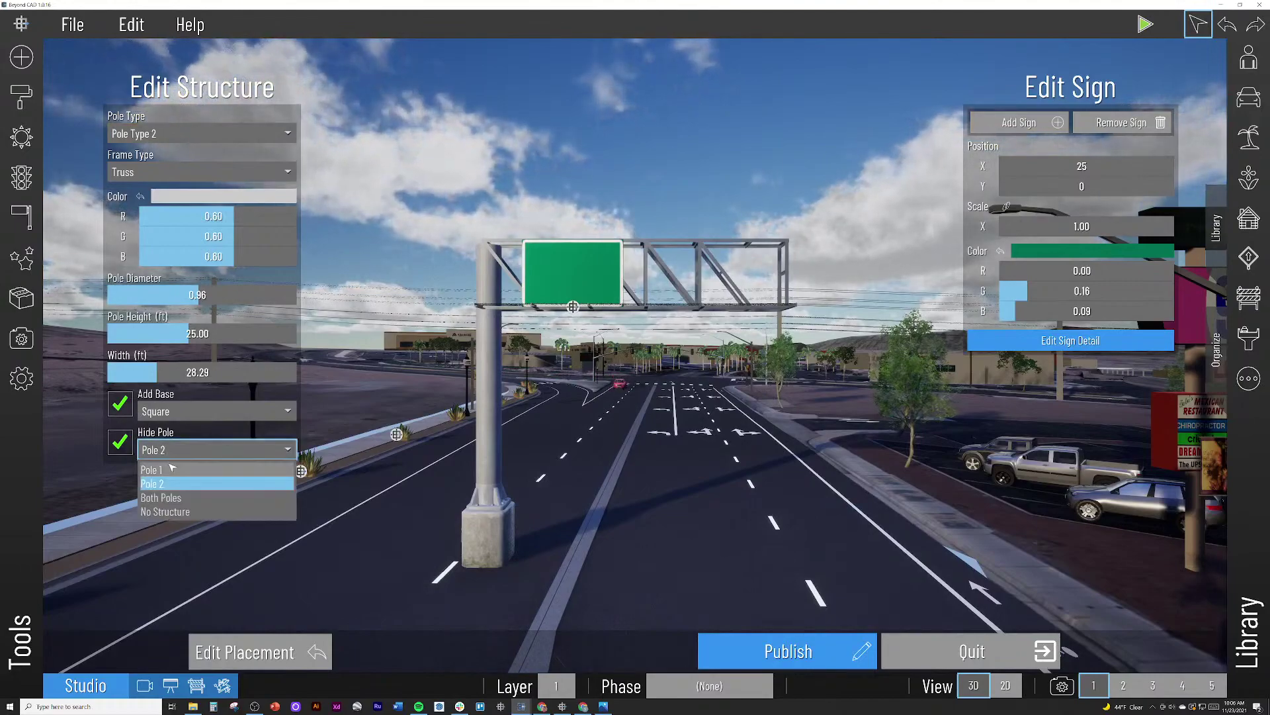
left_click(171, 467)
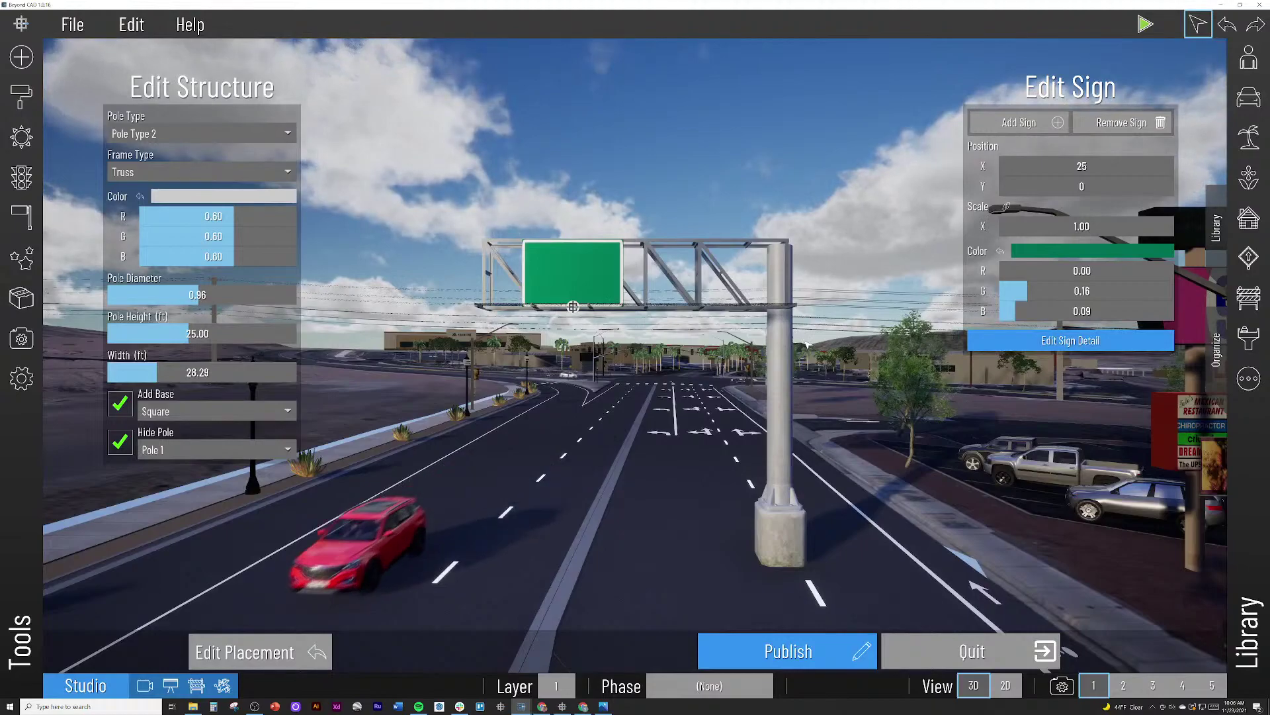
Step: Edit the structure's placement, shifting it along Y so its pole stands on the sidewalk, and lower its Z location to 2101.42 ft
left_click(246, 653)
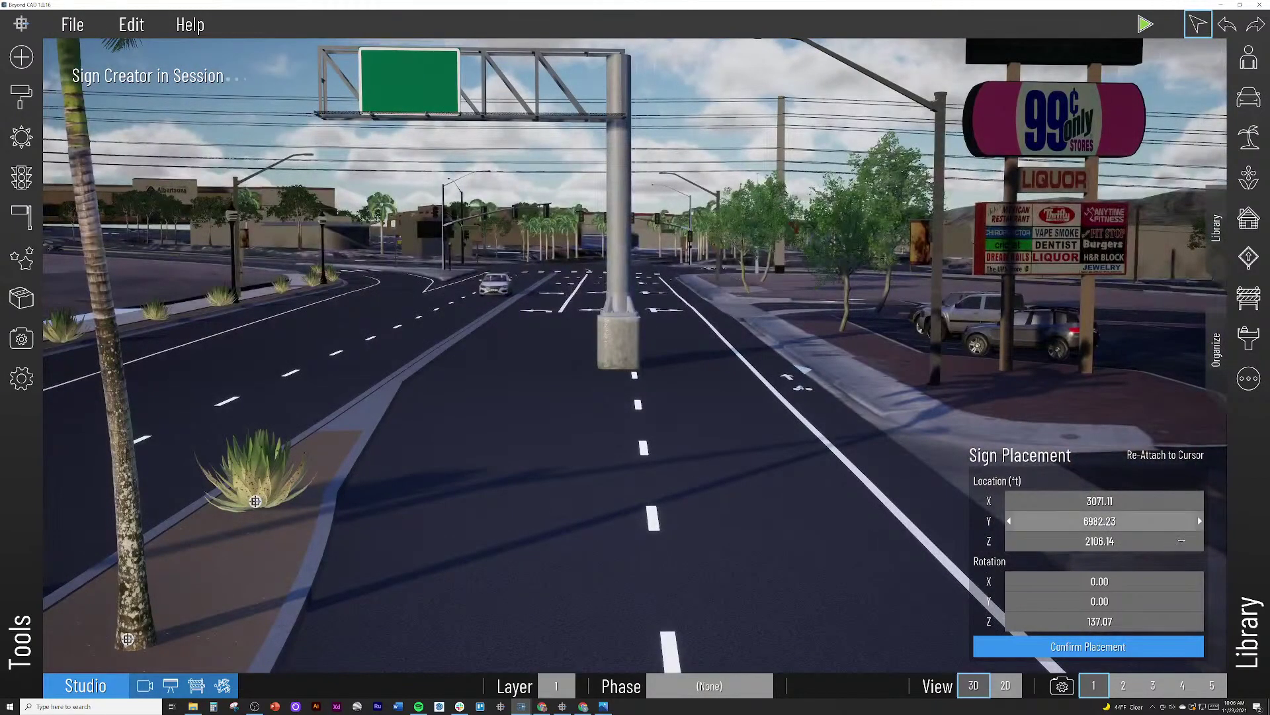
left_click_drag(1177, 522, 1261, 523)
left_click_drag(1054, 542, 1039, 542)
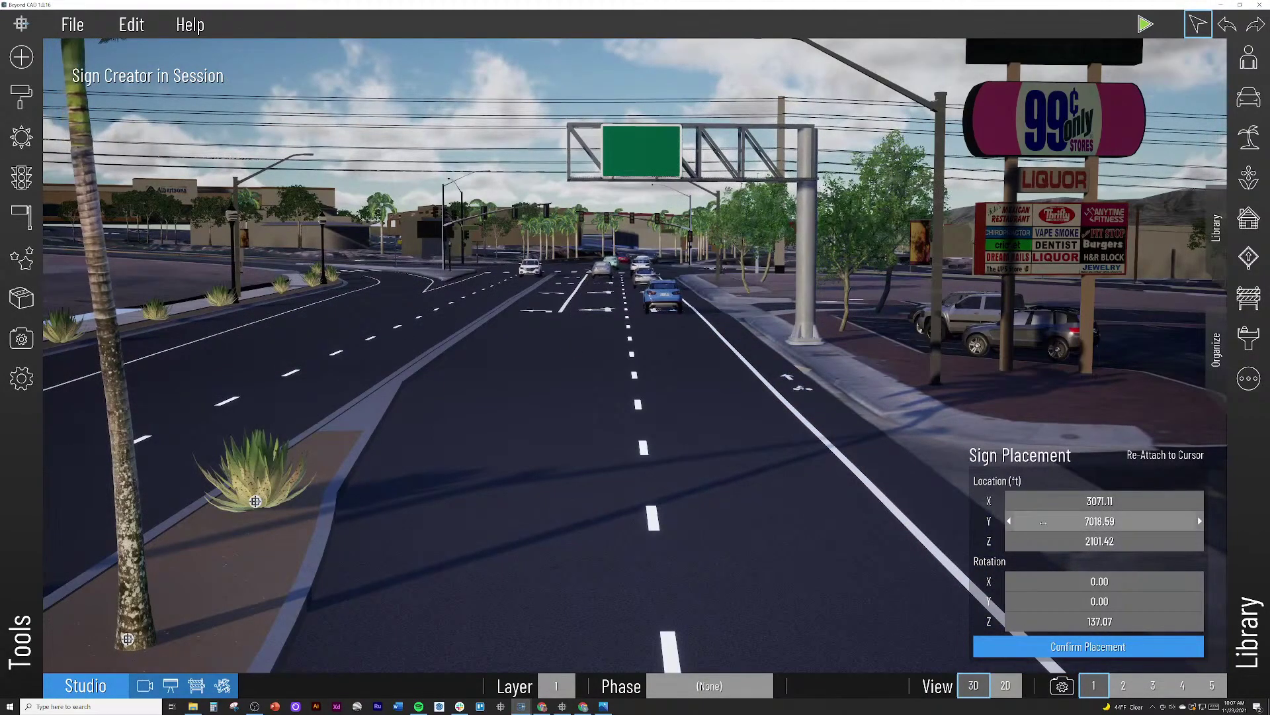
left_click_drag(1040, 521, 1033, 521)
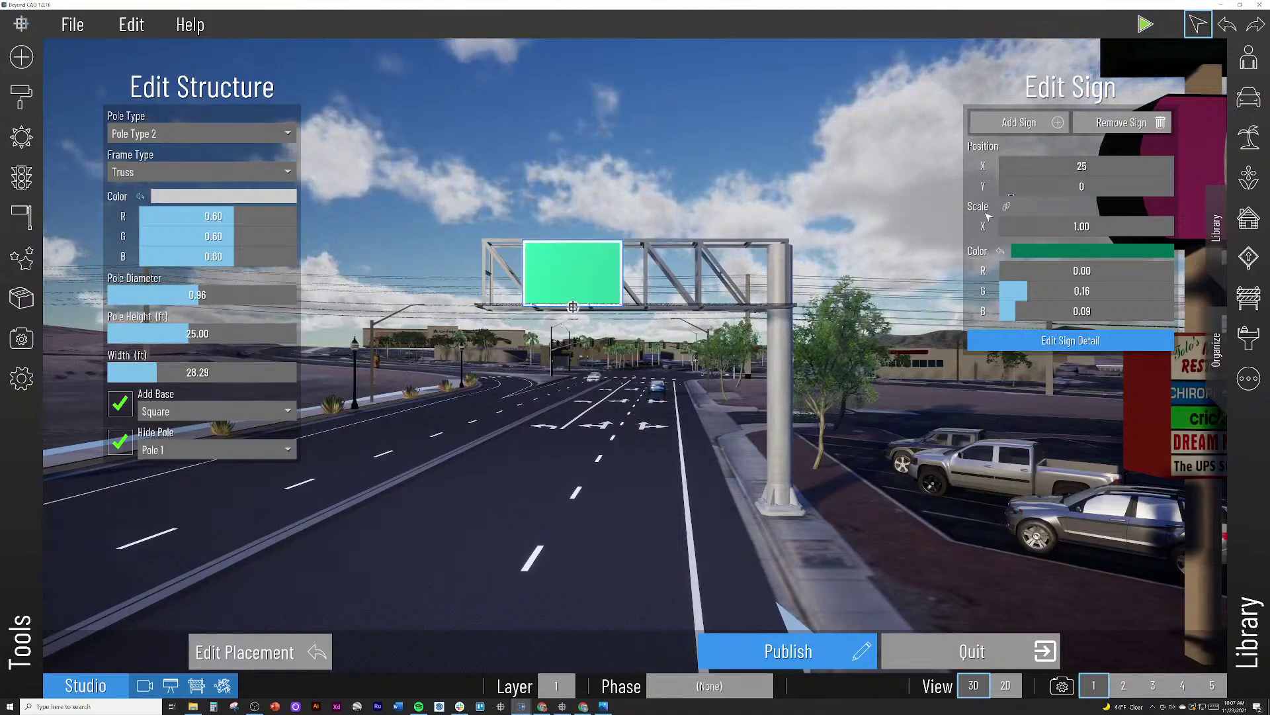
Step: Move the existing sign to X position 42, and add a second sign at X position 11
left_click_drag(1033, 166, 1060, 167)
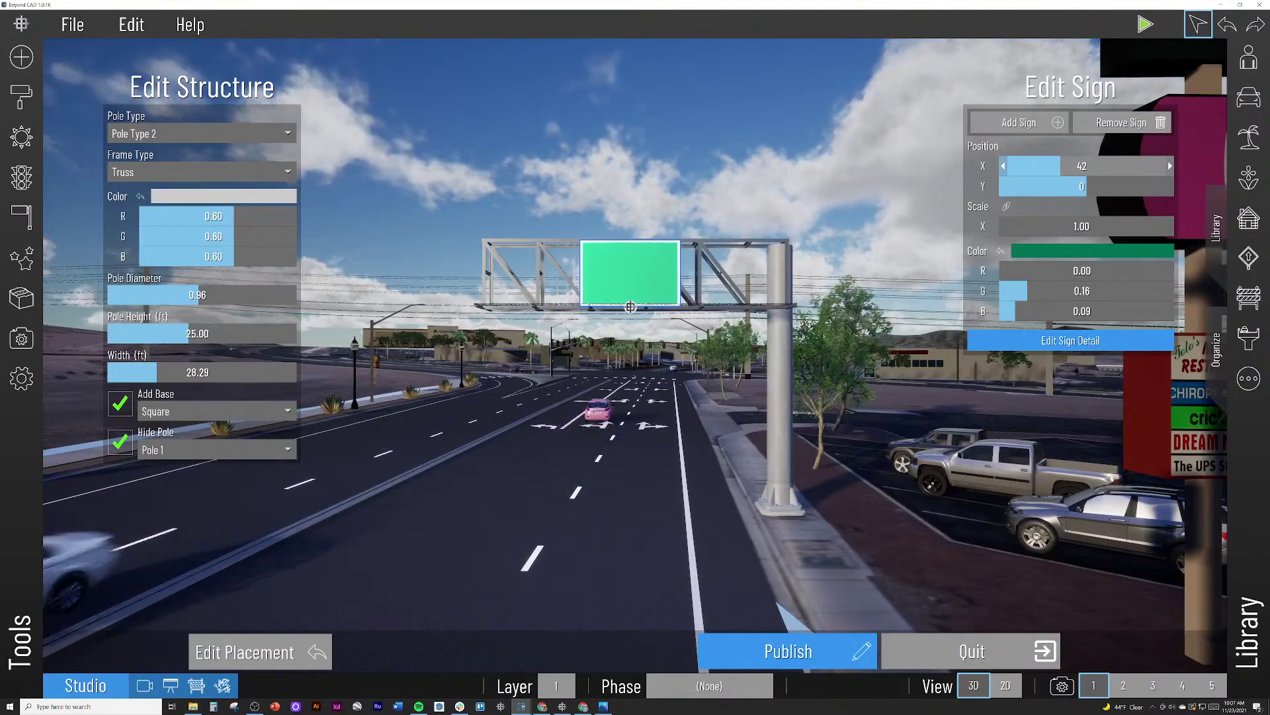
left_click(1013, 124)
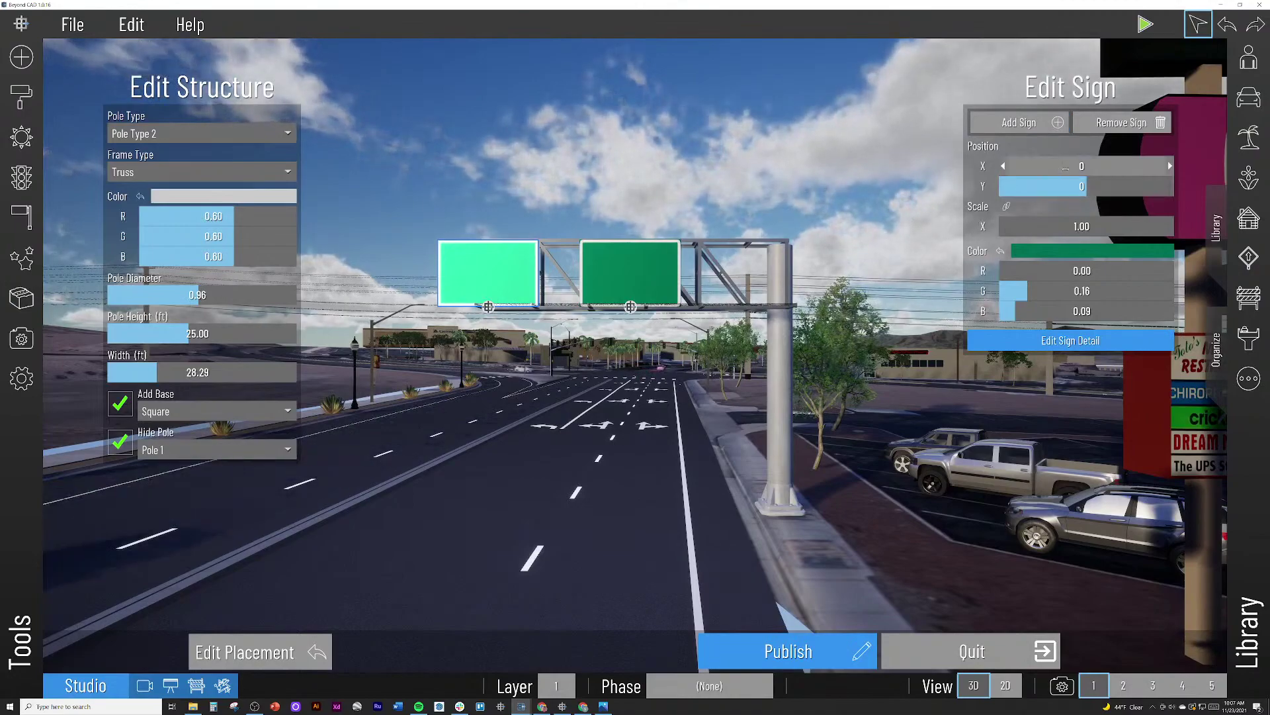
mouse_move(1072, 166)
left_mouse_down()
mouse_move(1103, 166)
mouse_move(1086, 166)
left_mouse_up()
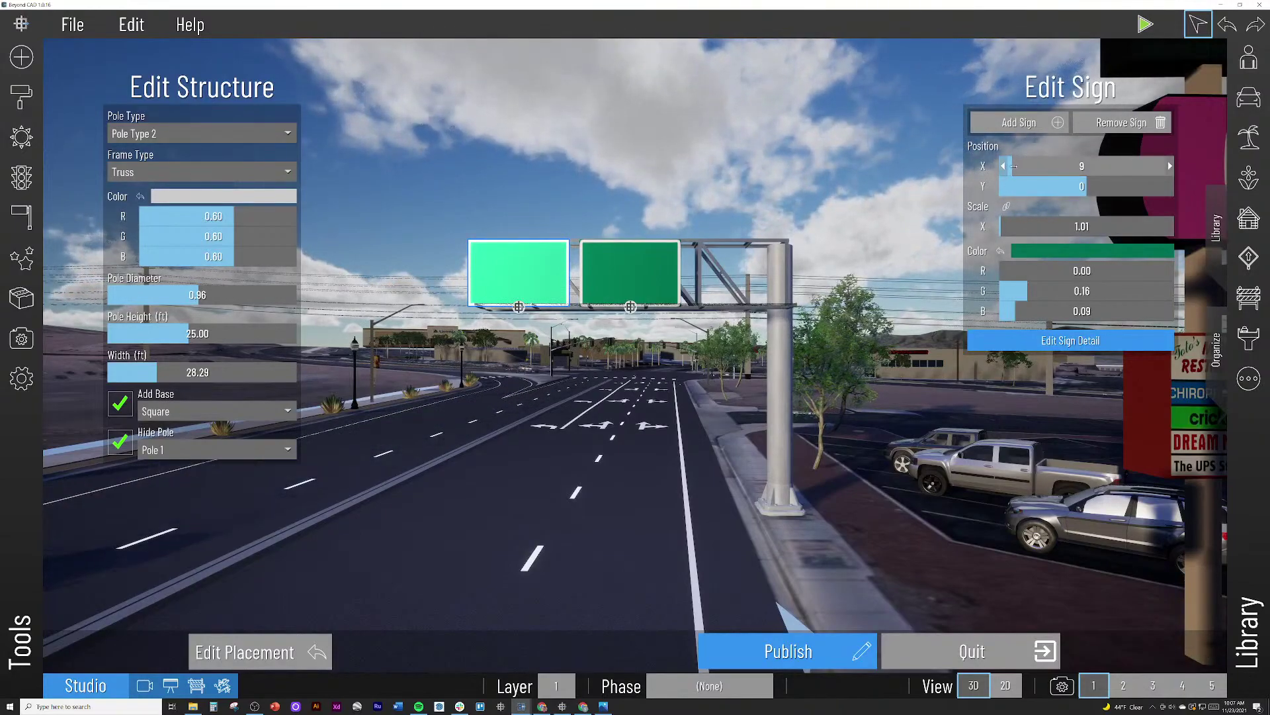
left_click_drag(1022, 166, 1016, 167)
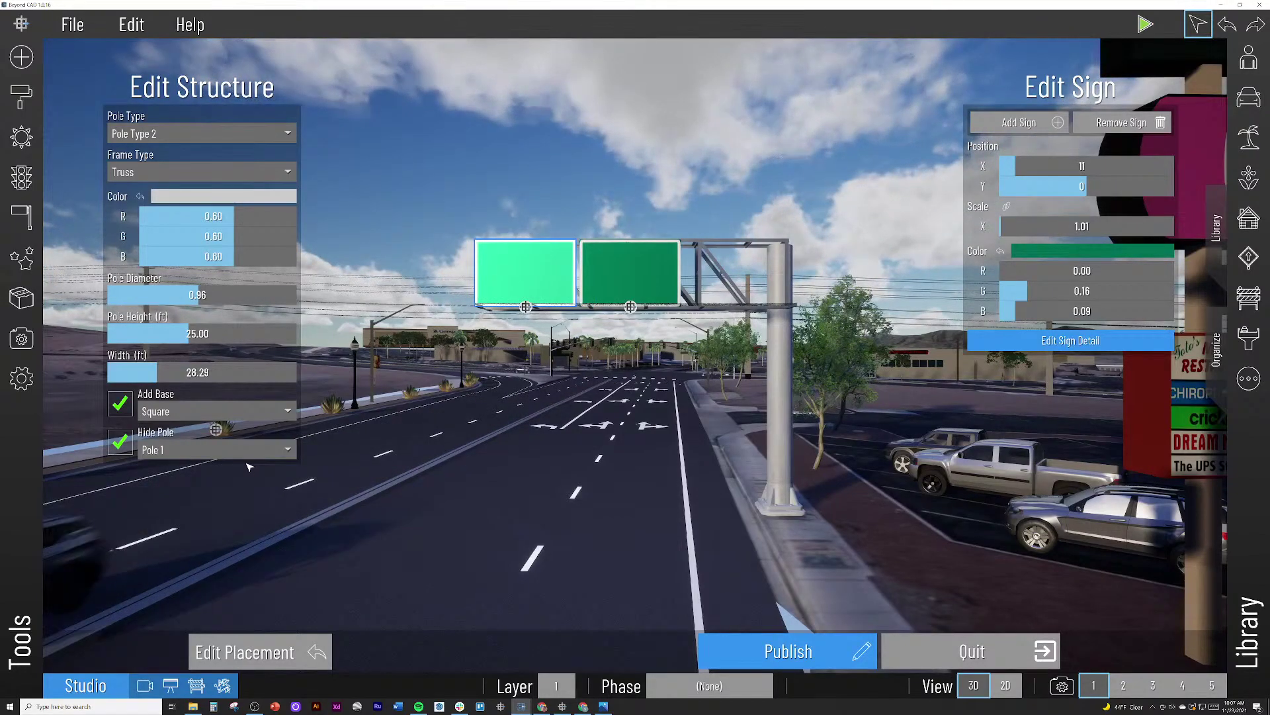
Step: Select the original sign beside the new one, try X position 40, and set its X position to 41
left_click(632, 308)
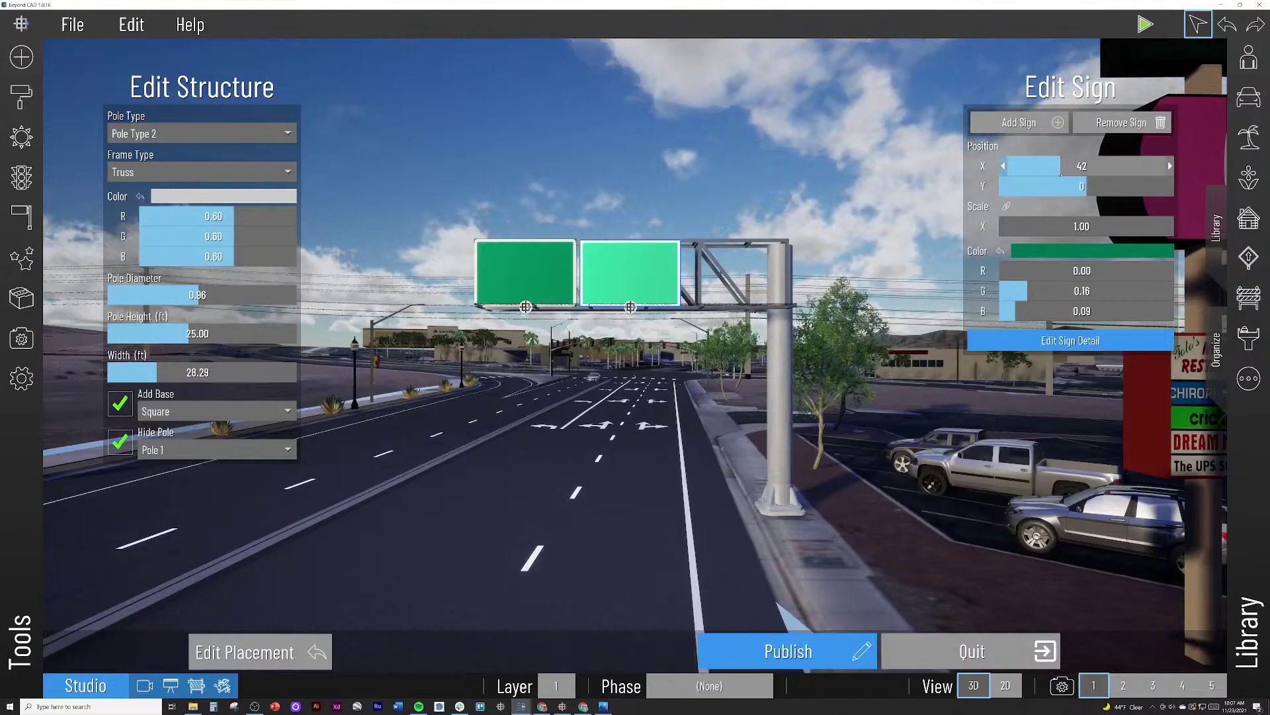
left_click_drag(1053, 167, 1060, 166)
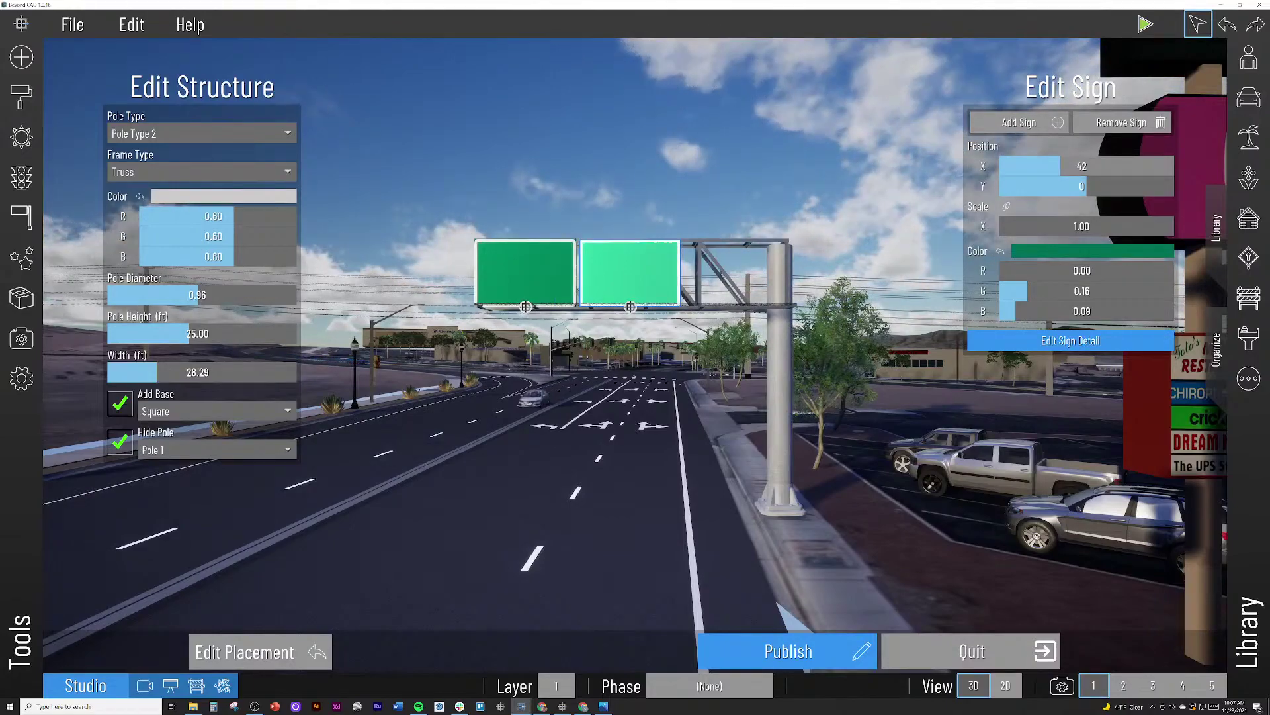
double_click(1083, 166)
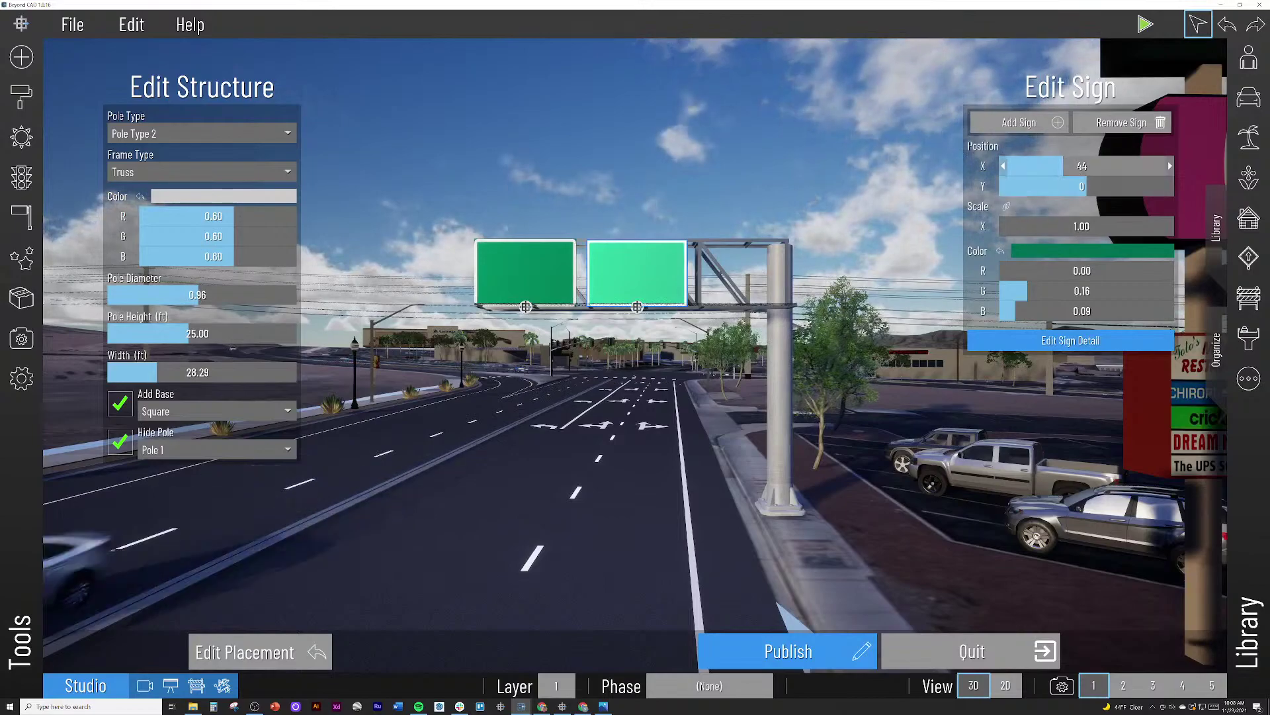
type("40")
key("Return")
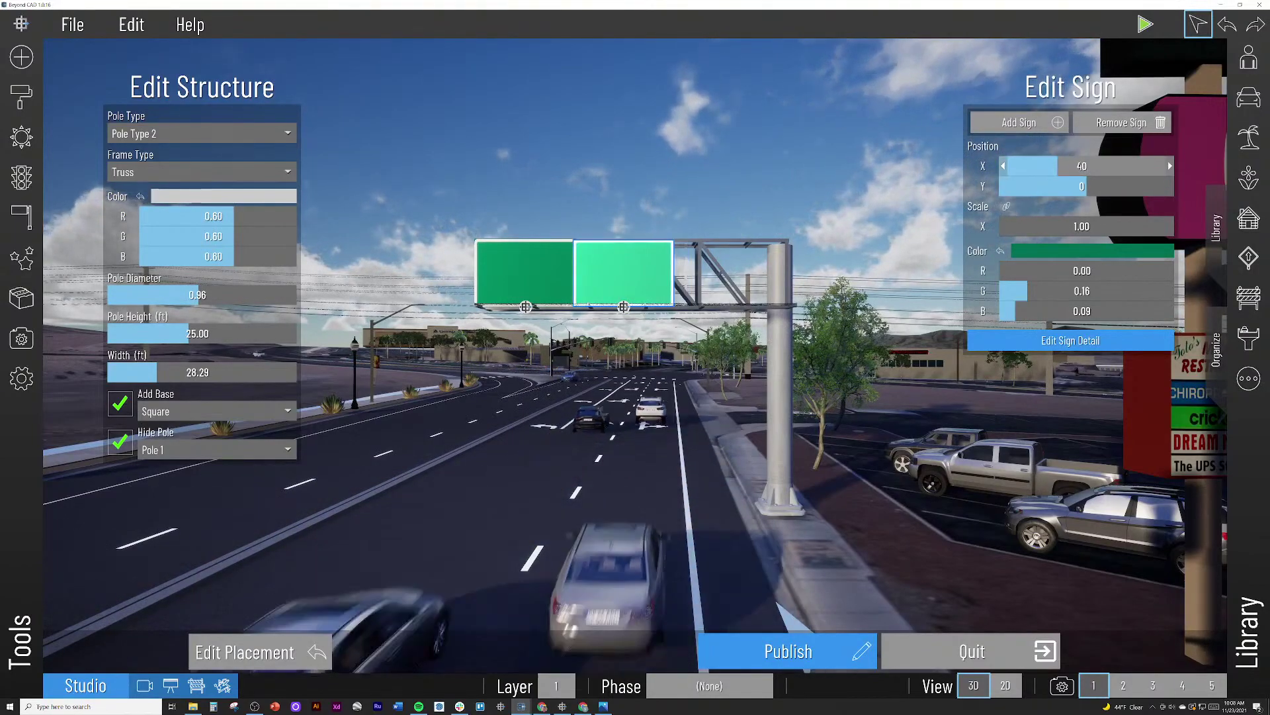
left_click(1084, 166)
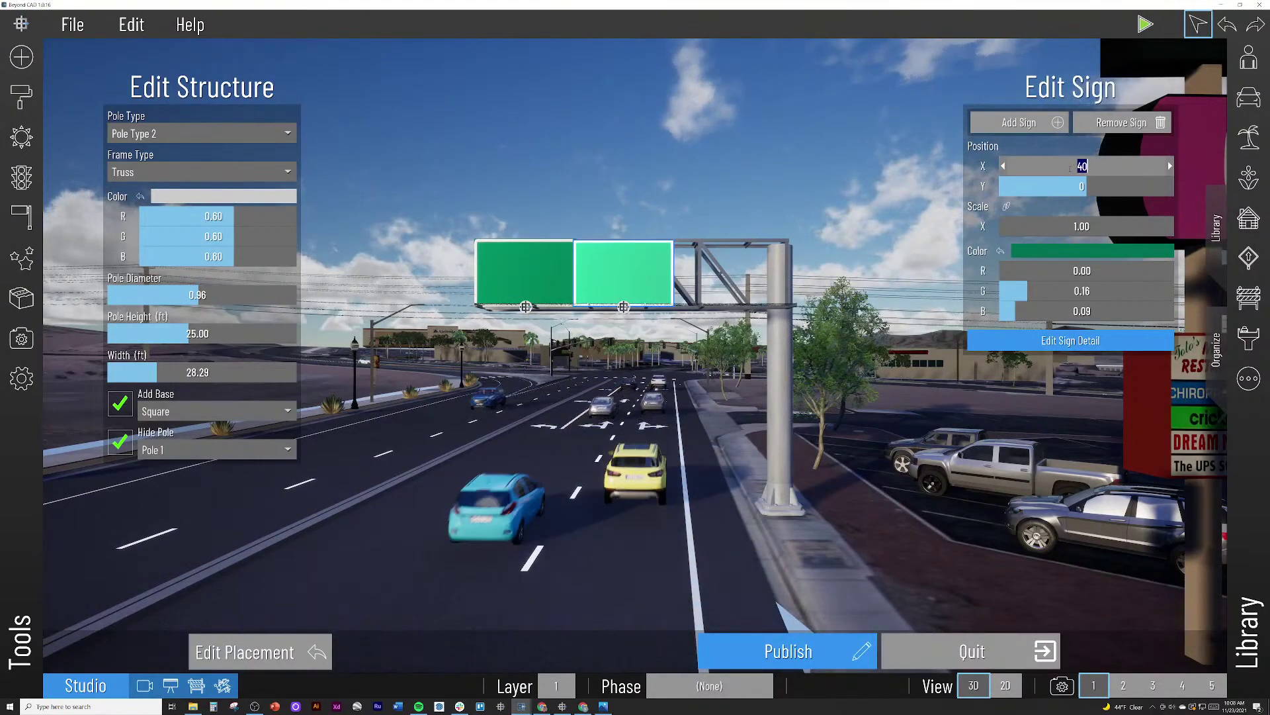
type("41")
key("Return")
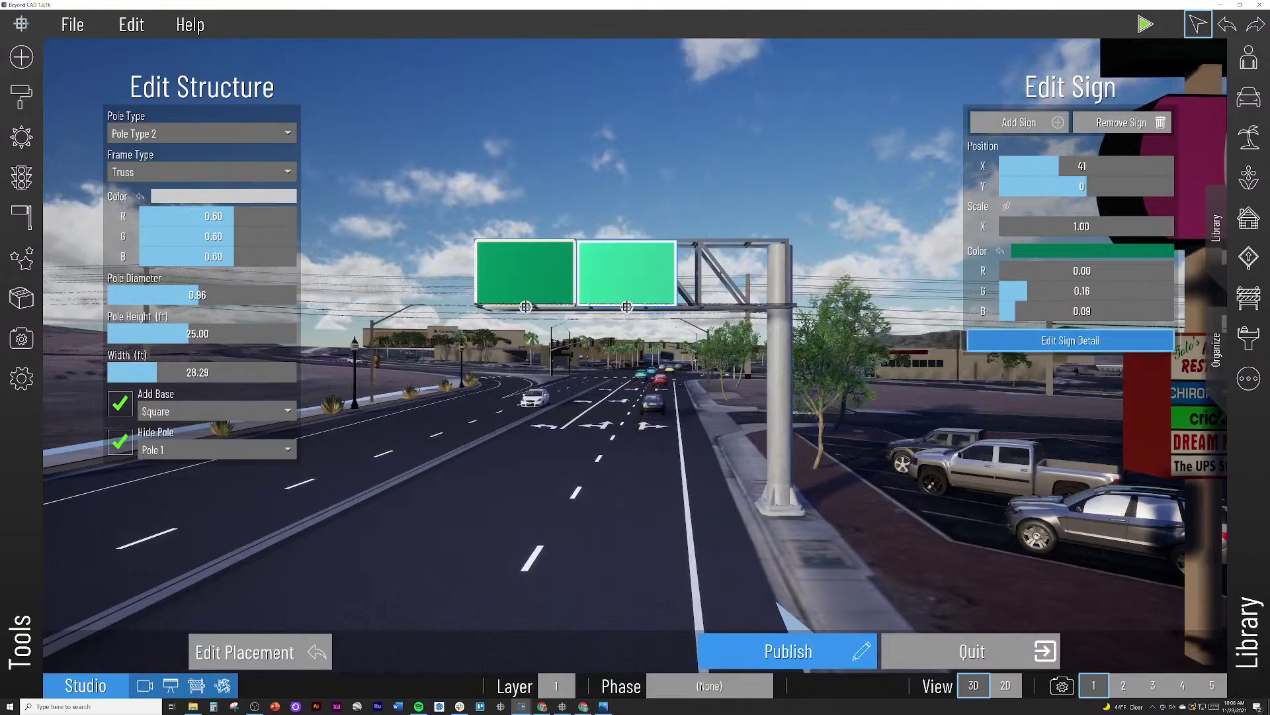
Step: Open the selected sign's details and enable Text 1 with the wording "Historic District"
left_click(1039, 341)
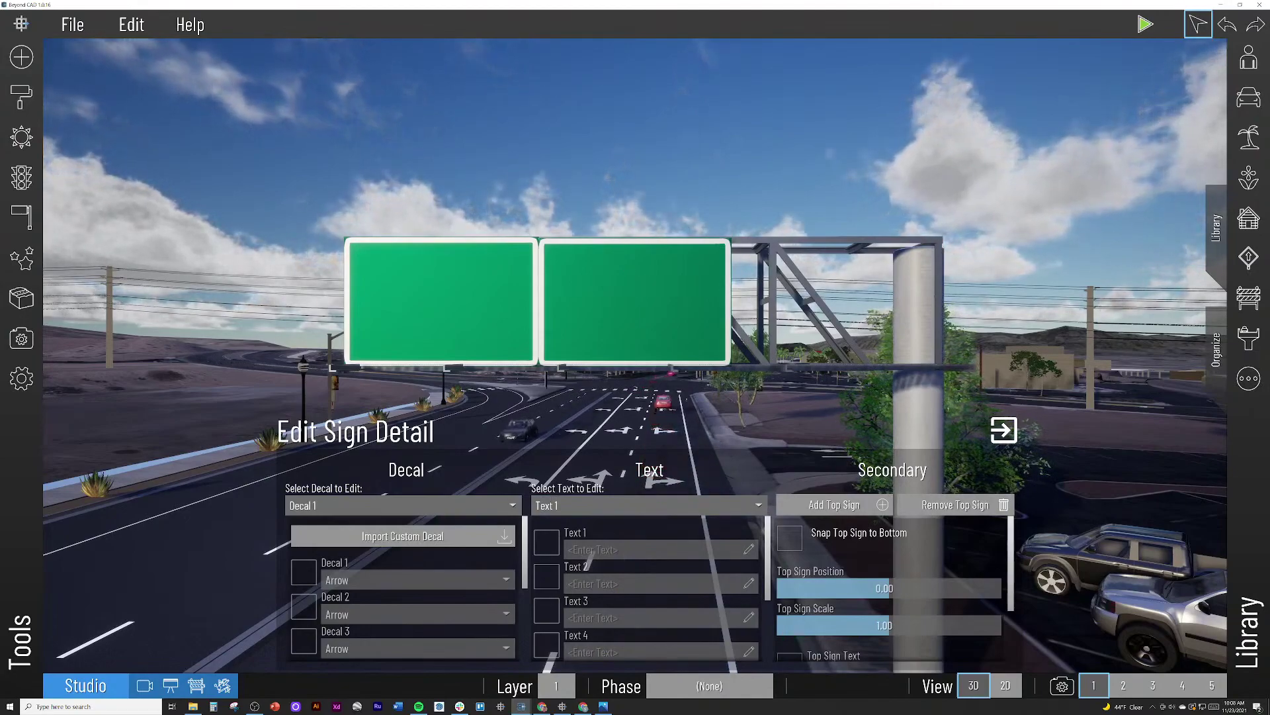
left_click(545, 542)
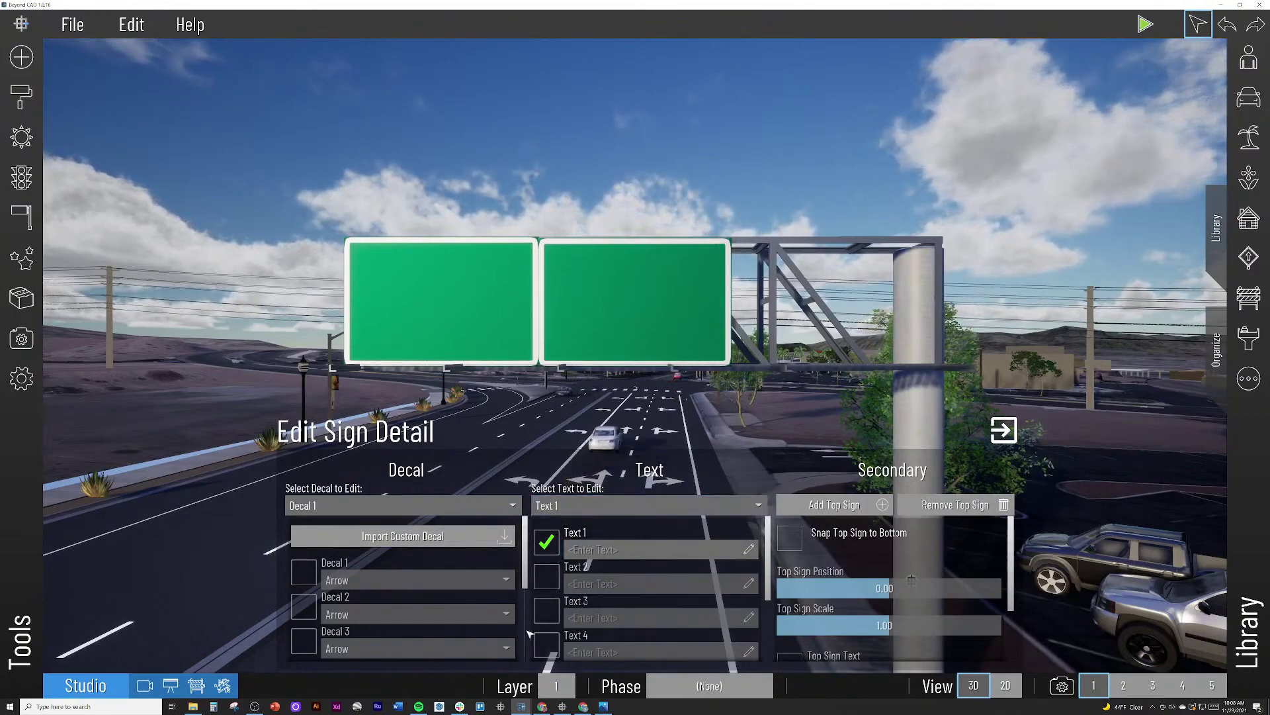
left_click(593, 550)
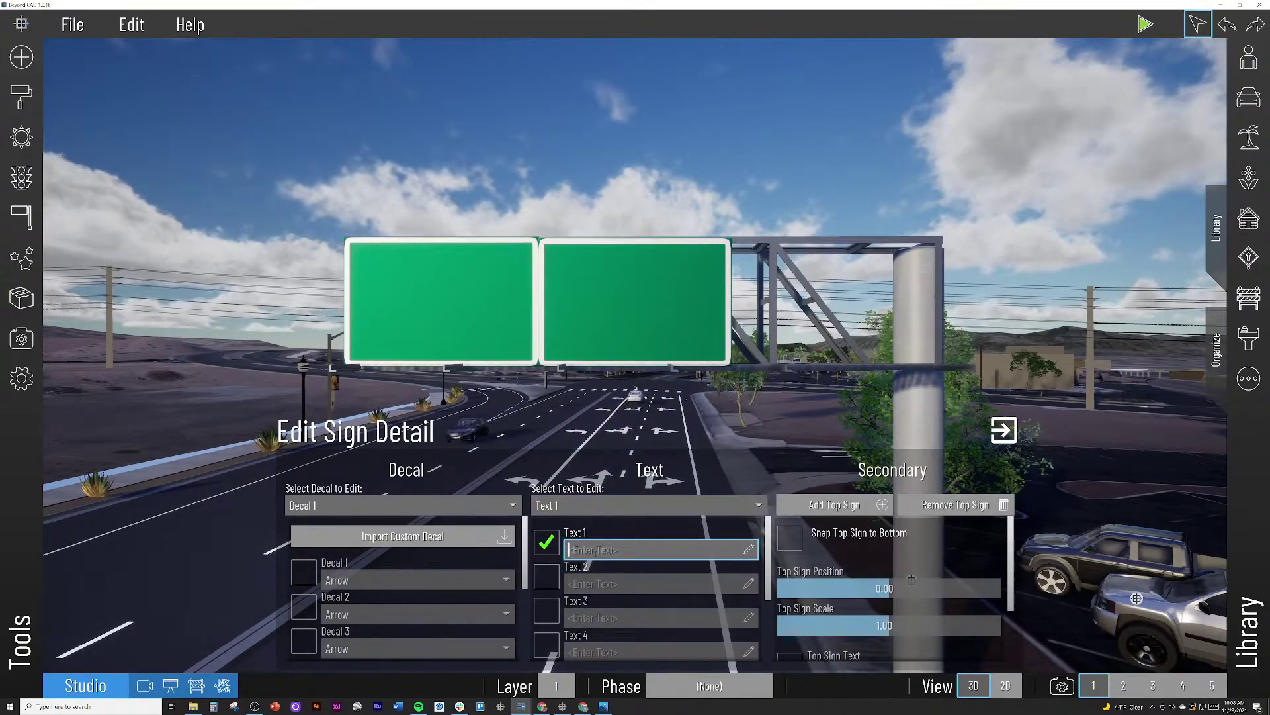
type("Historic District")
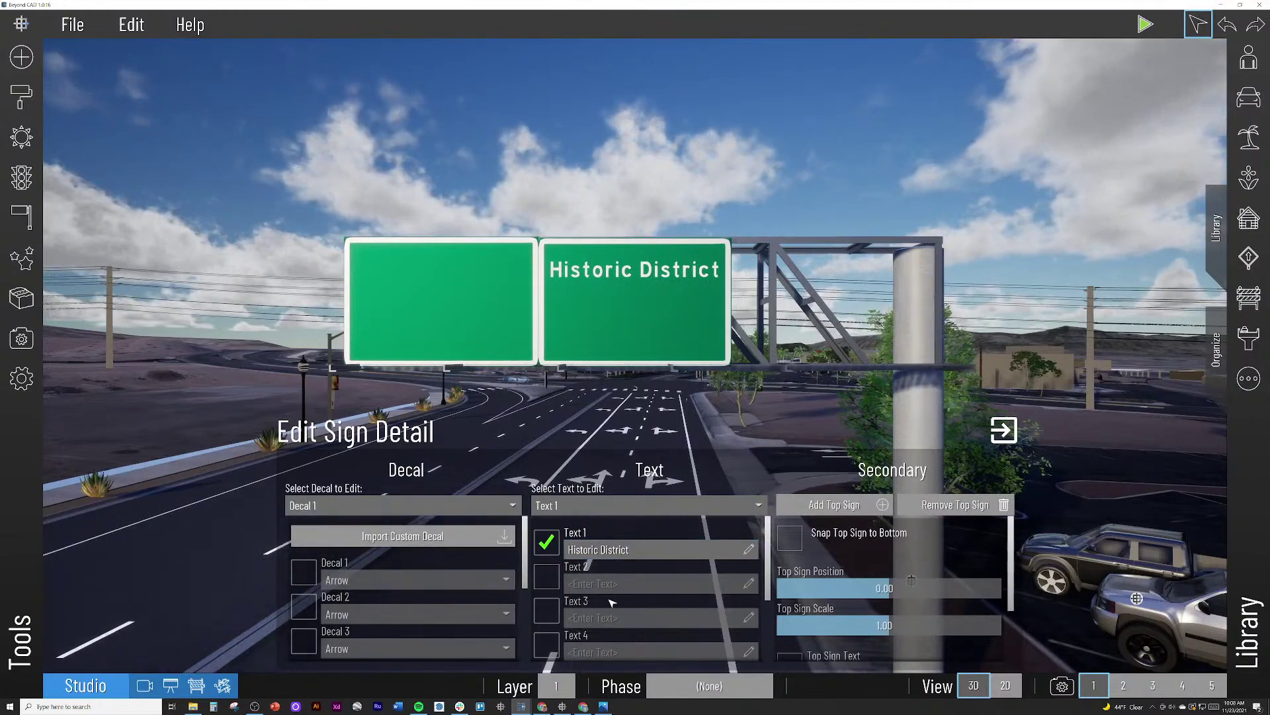
Step: Set the "Historic District" text size to 0.44 and its Y position to 141.09
scroll(609, 599, "down", 1)
scroll(610, 599, "down", 3)
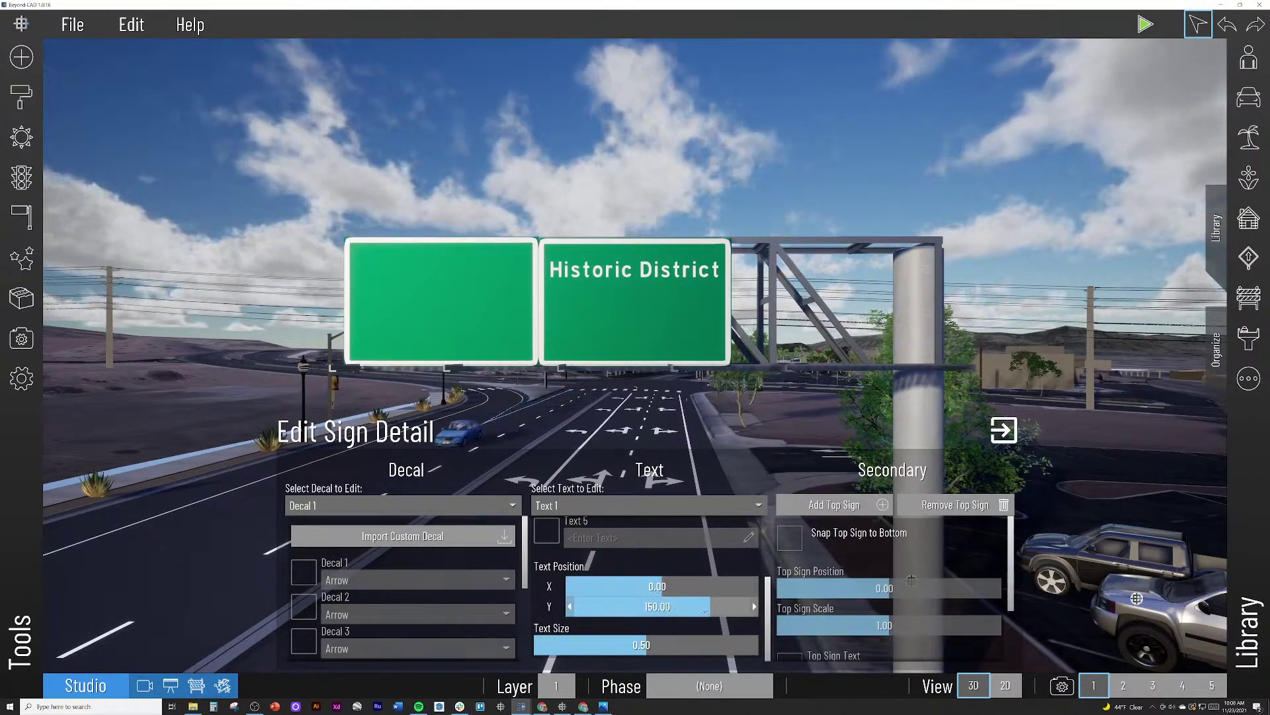
left_click_drag(652, 607, 632, 646)
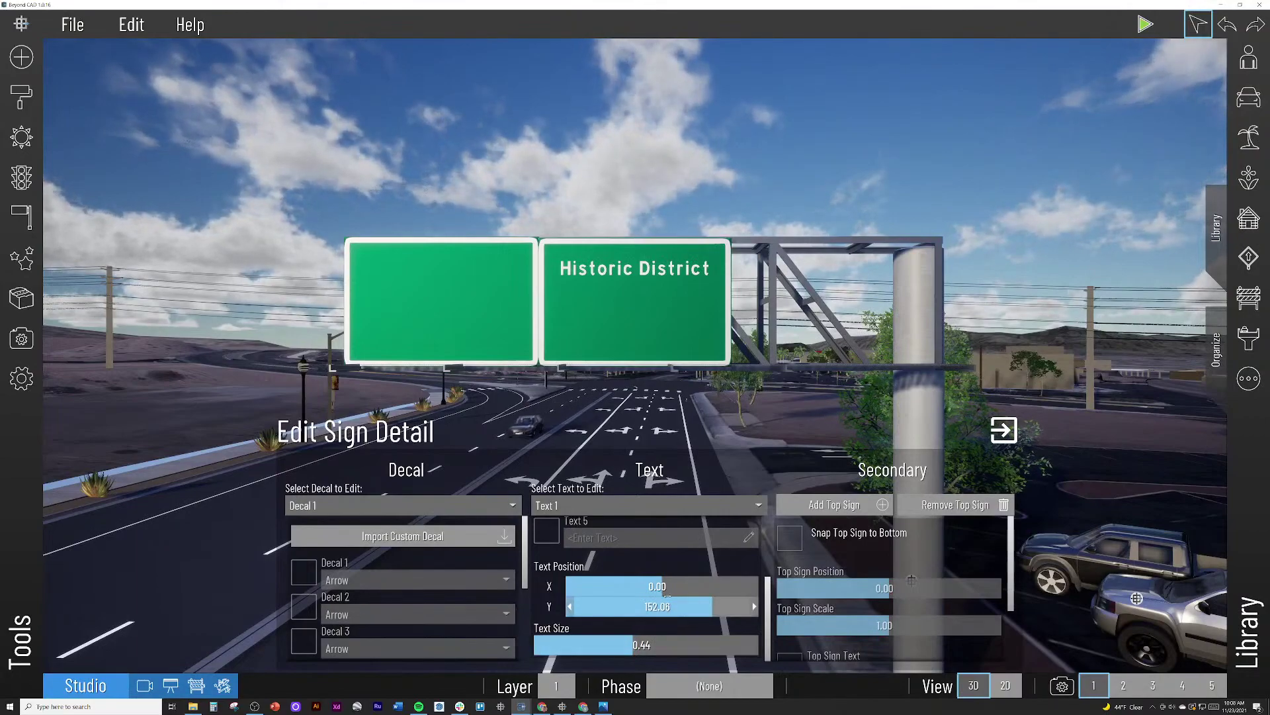
left_click_drag(705, 606, 694, 606)
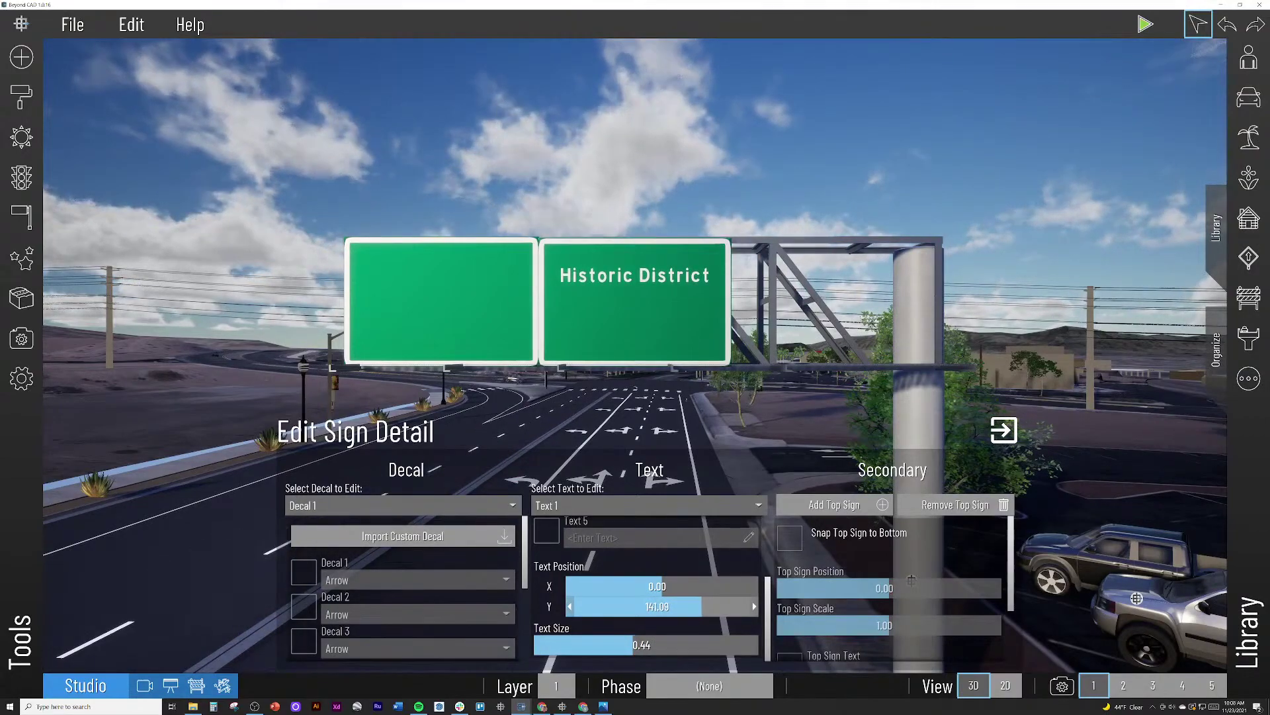
Step: Enable Text 2 with the wording "Nevada Way" and set its Y position to 92.05
scroll(644, 573, "up", 5)
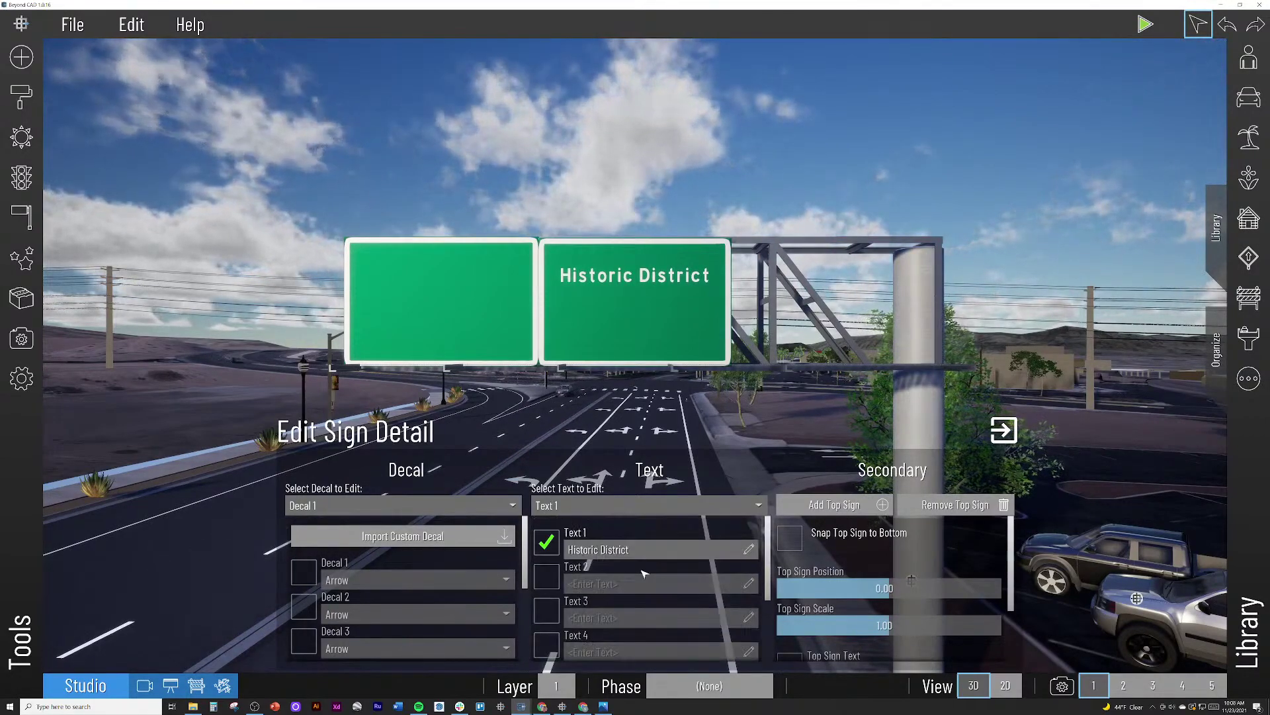
left_click(545, 583)
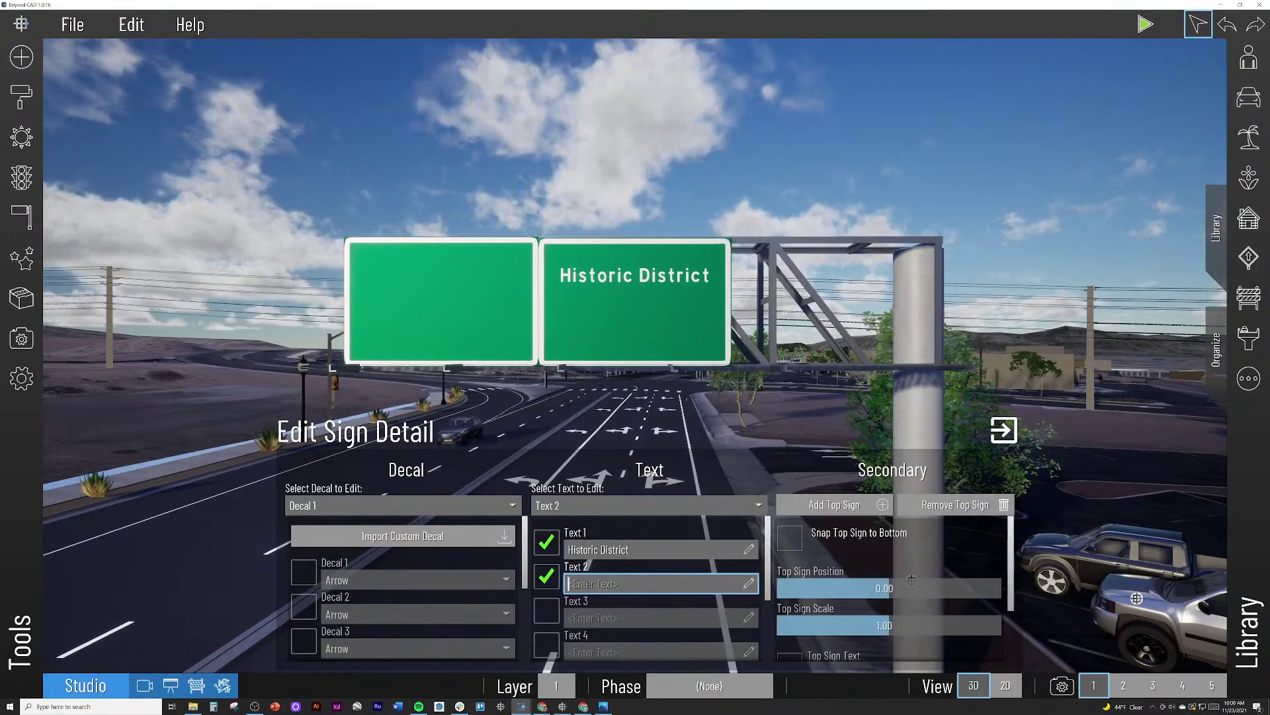
type("Nevada Way")
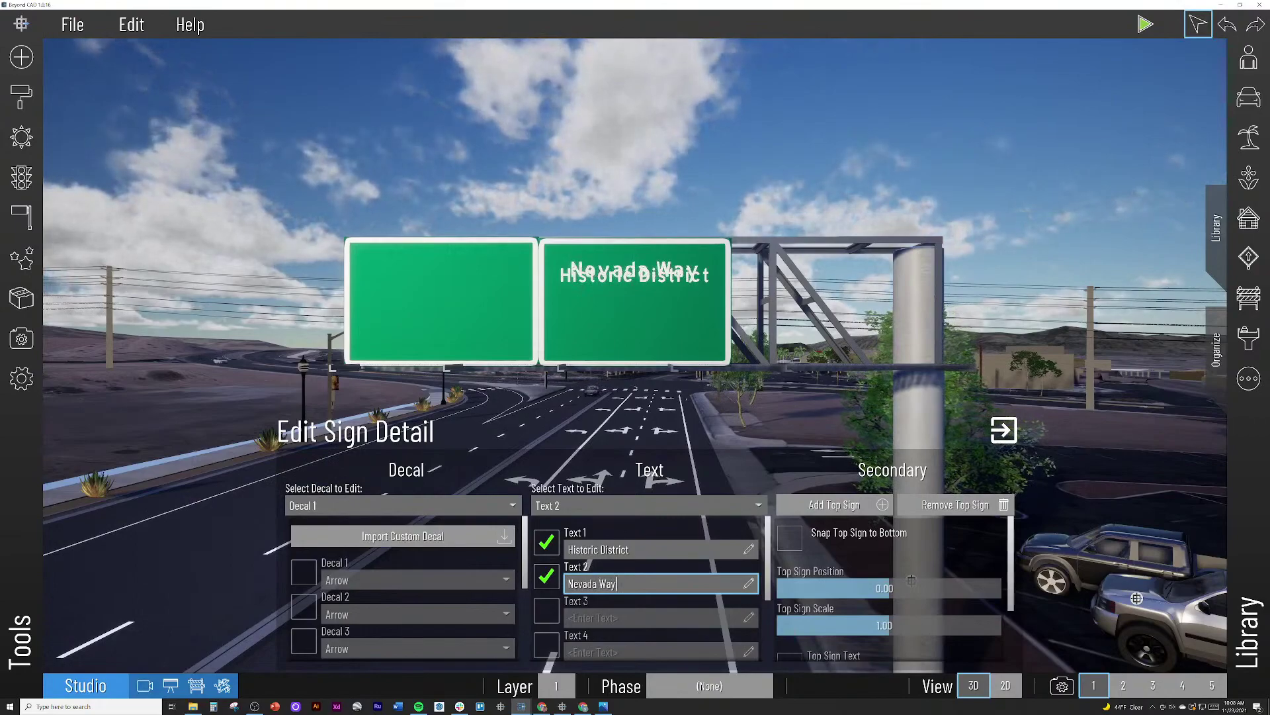
scroll(588, 594, "down", 5)
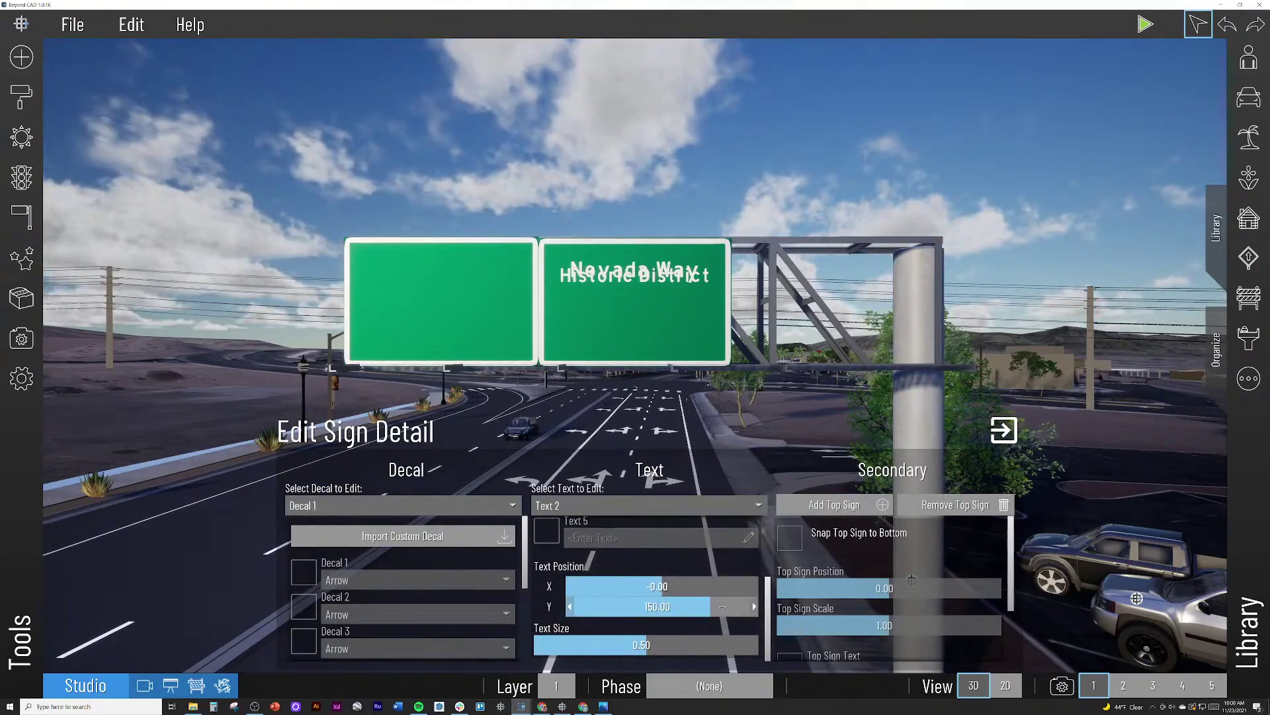
left_click_drag(710, 606, 657, 607)
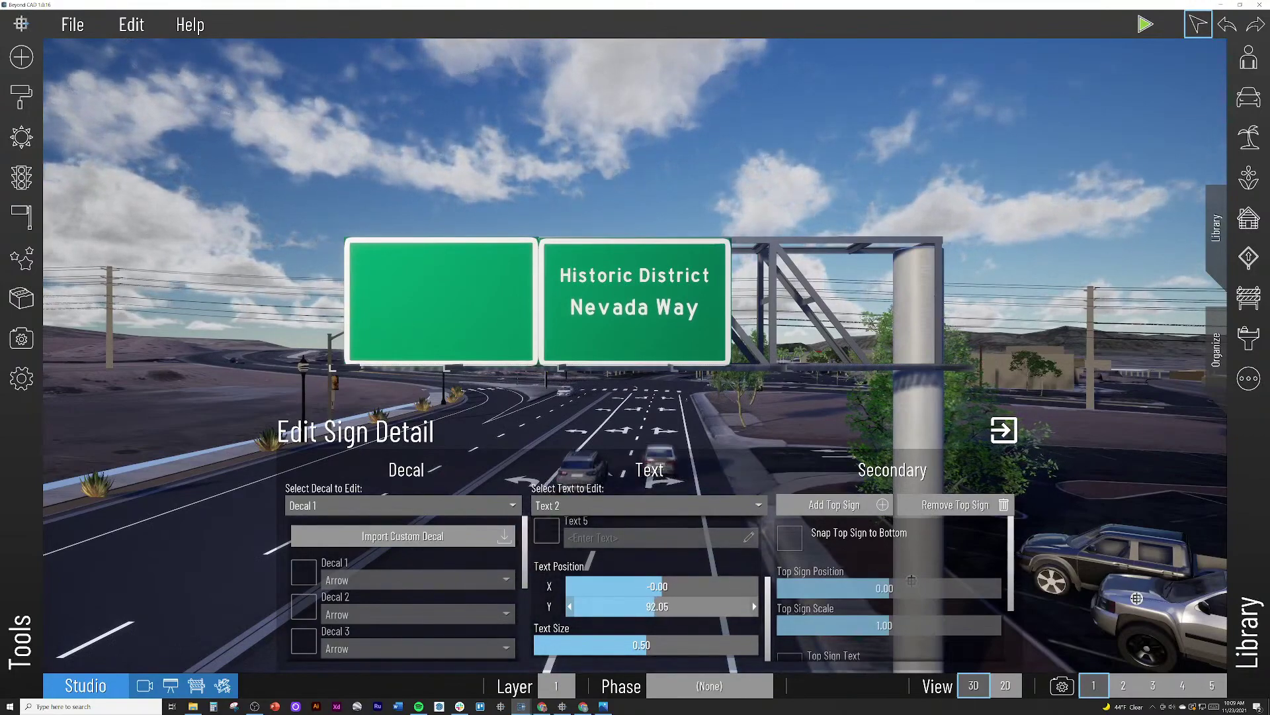
Step: Enable Text 3 on the "Historic District" sign with the wording "RIGHT 2 LANES"
scroll(638, 578, "up", 5)
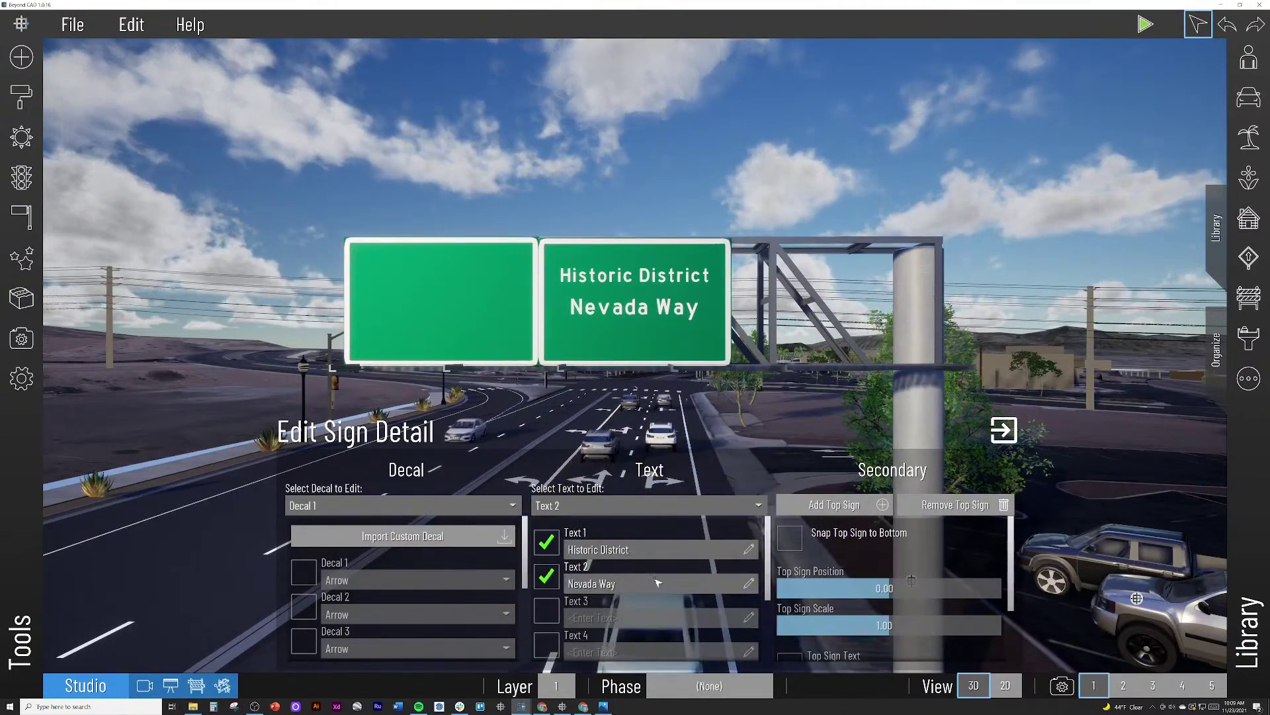
left_click(547, 612)
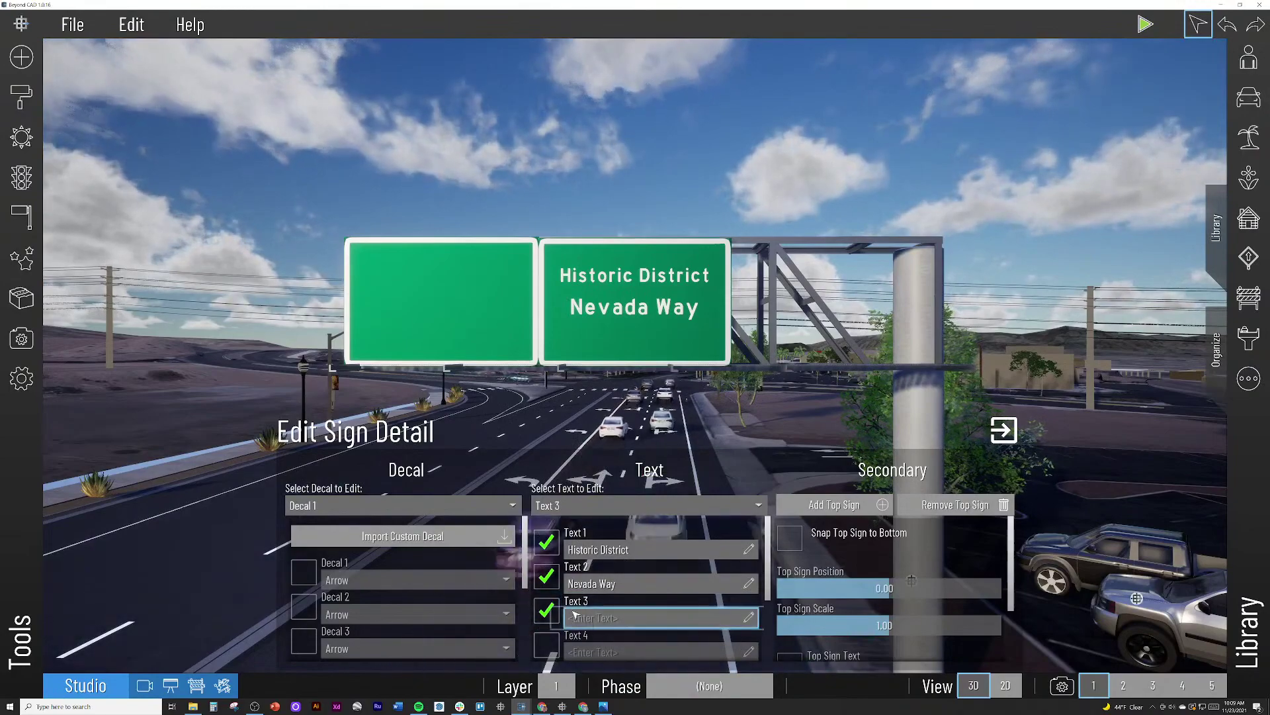
scroll(610, 629, "down", 2)
scroll(612, 631, "up", 1)
left_click(629, 595)
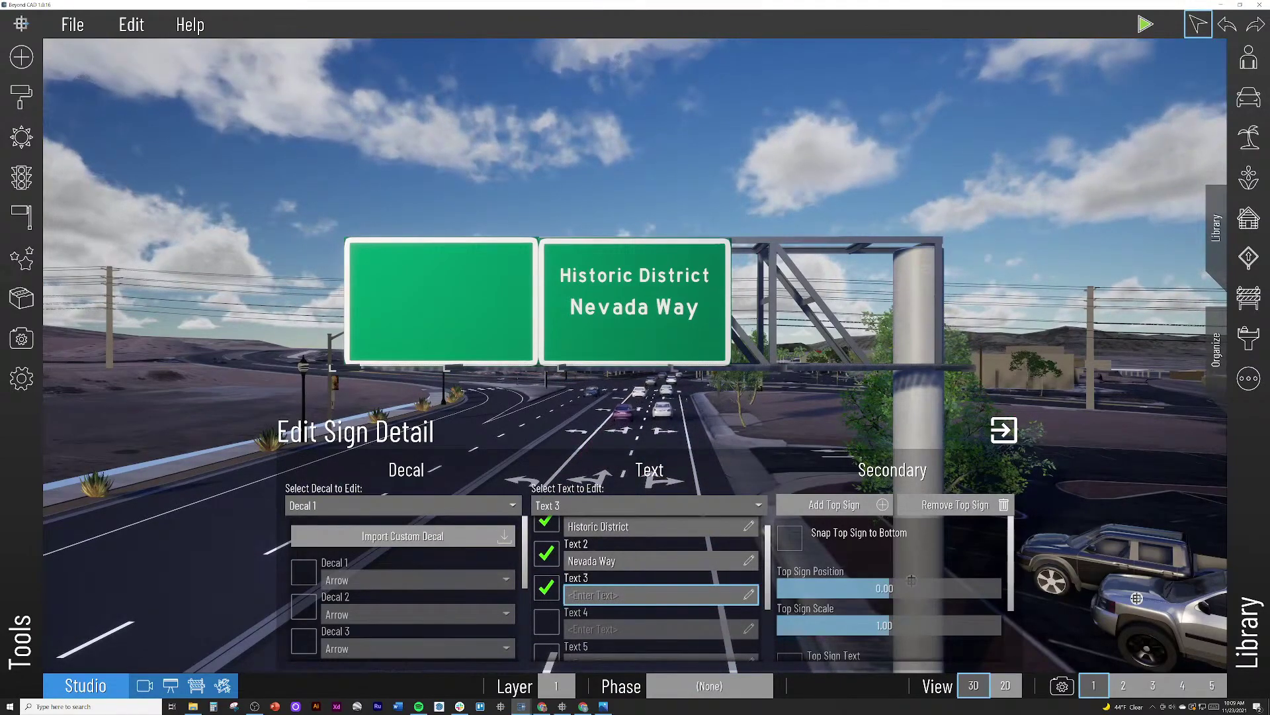
type("RIGHT 2 LANES")
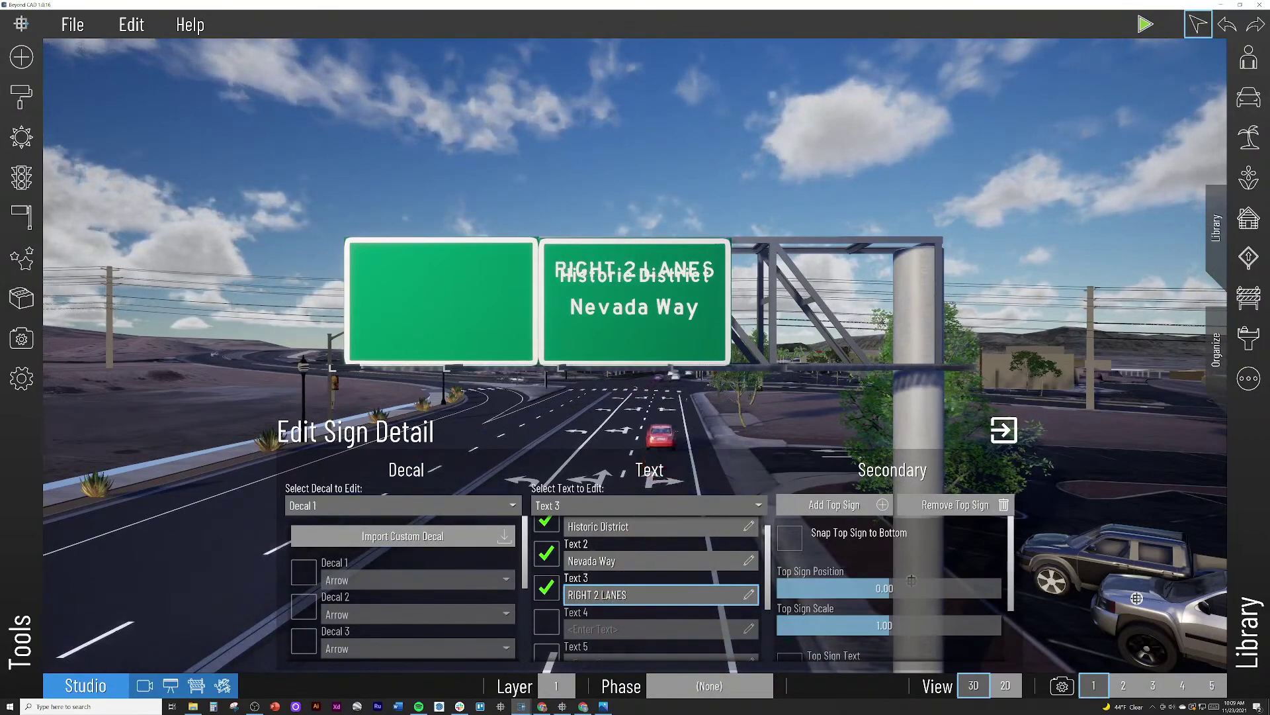
Step: Set the "RIGHT 2 LANES" text's Y position to 37.88 and its size to 0.30
scroll(645, 596, "down", 3)
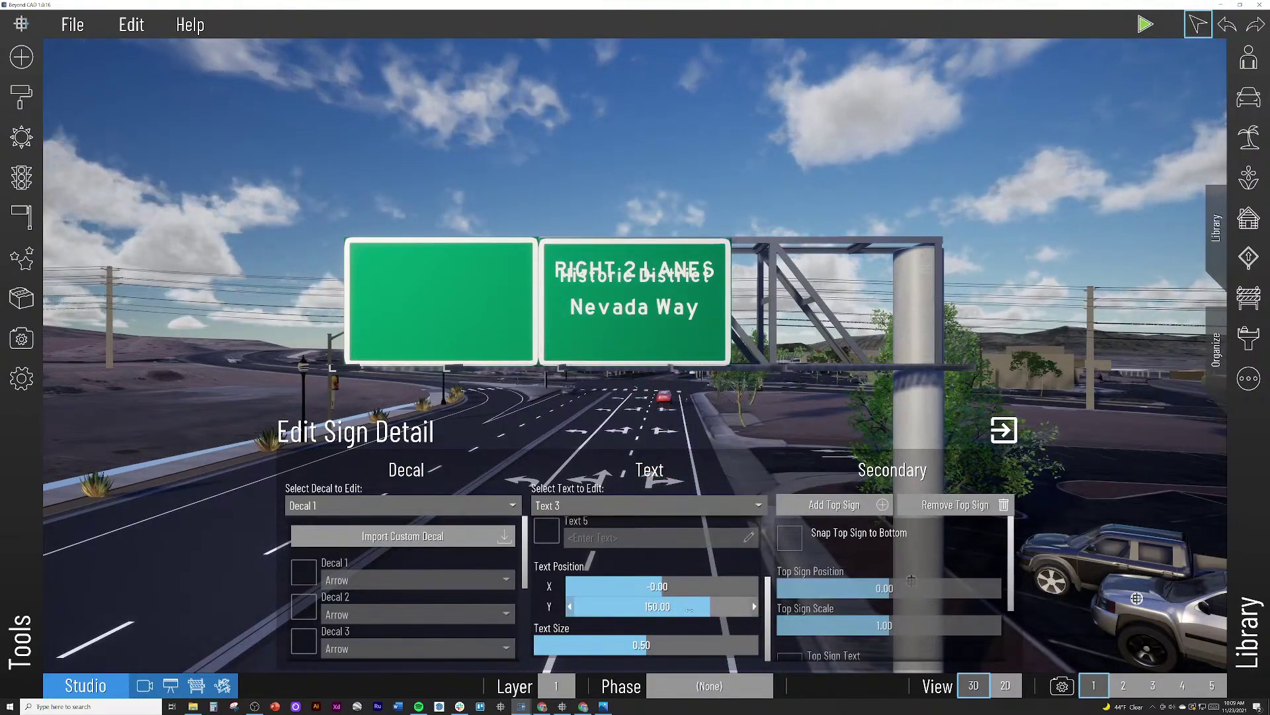
left_click_drag(686, 607, 601, 607)
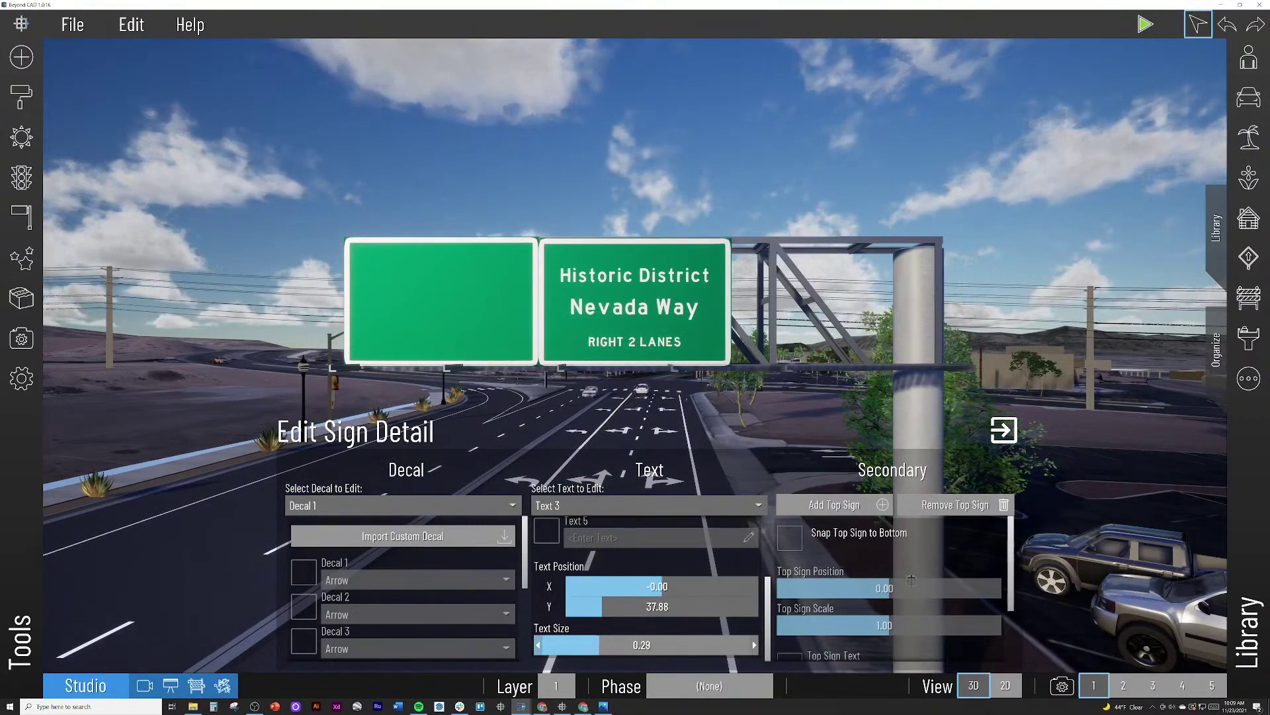
left_click_drag(599, 645, 602, 645)
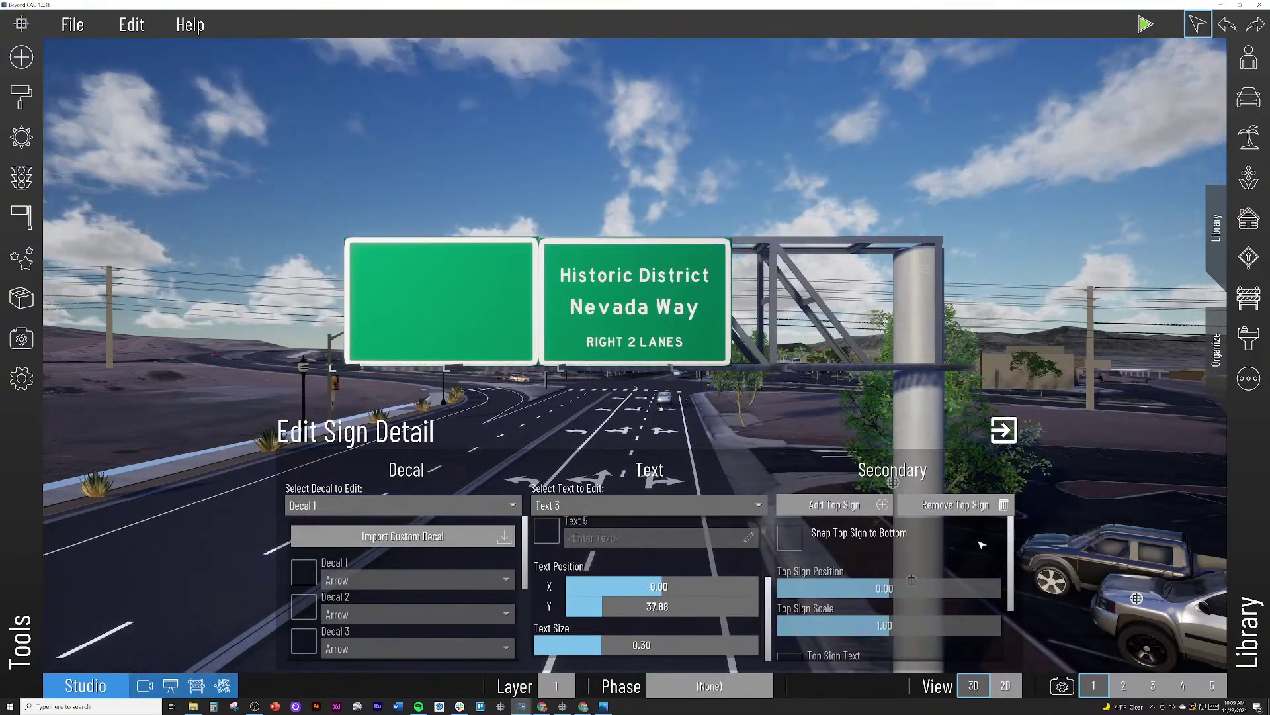
Step: Add a top sign, try snapping it to the bottom and back, and set its position to -150.00 and scale to 2.00
left_click(825, 506)
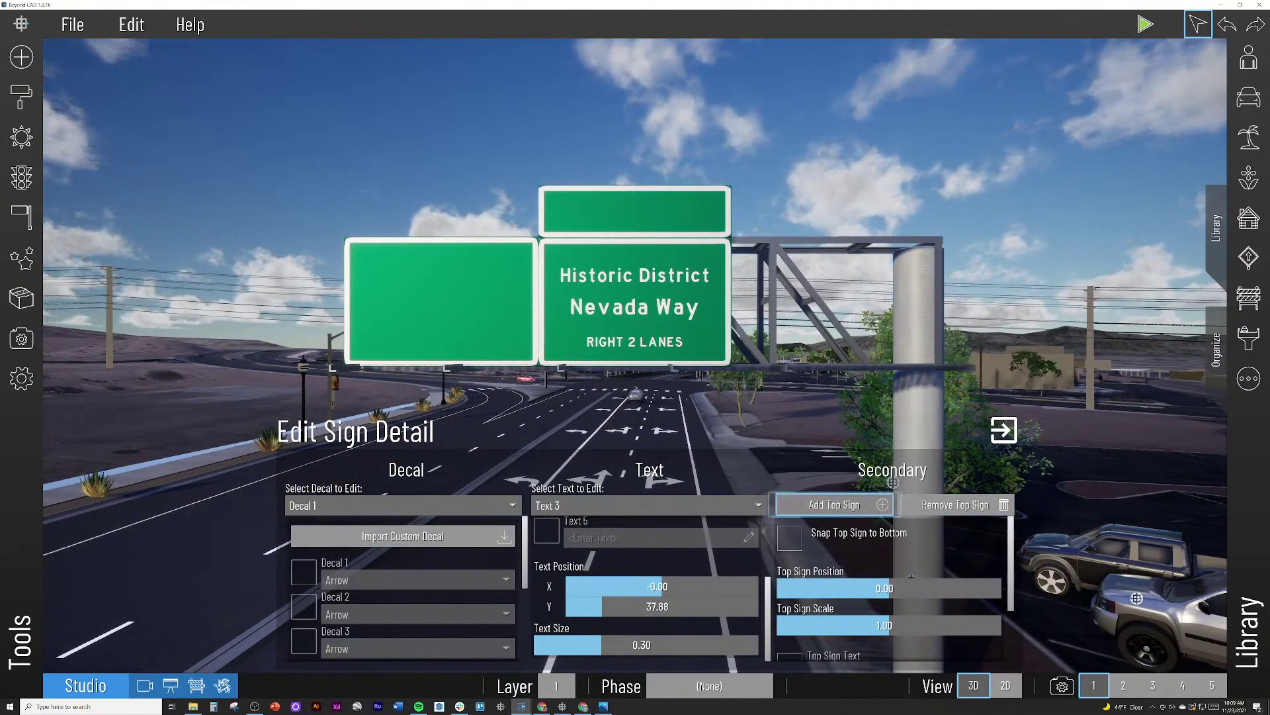
left_click(791, 538)
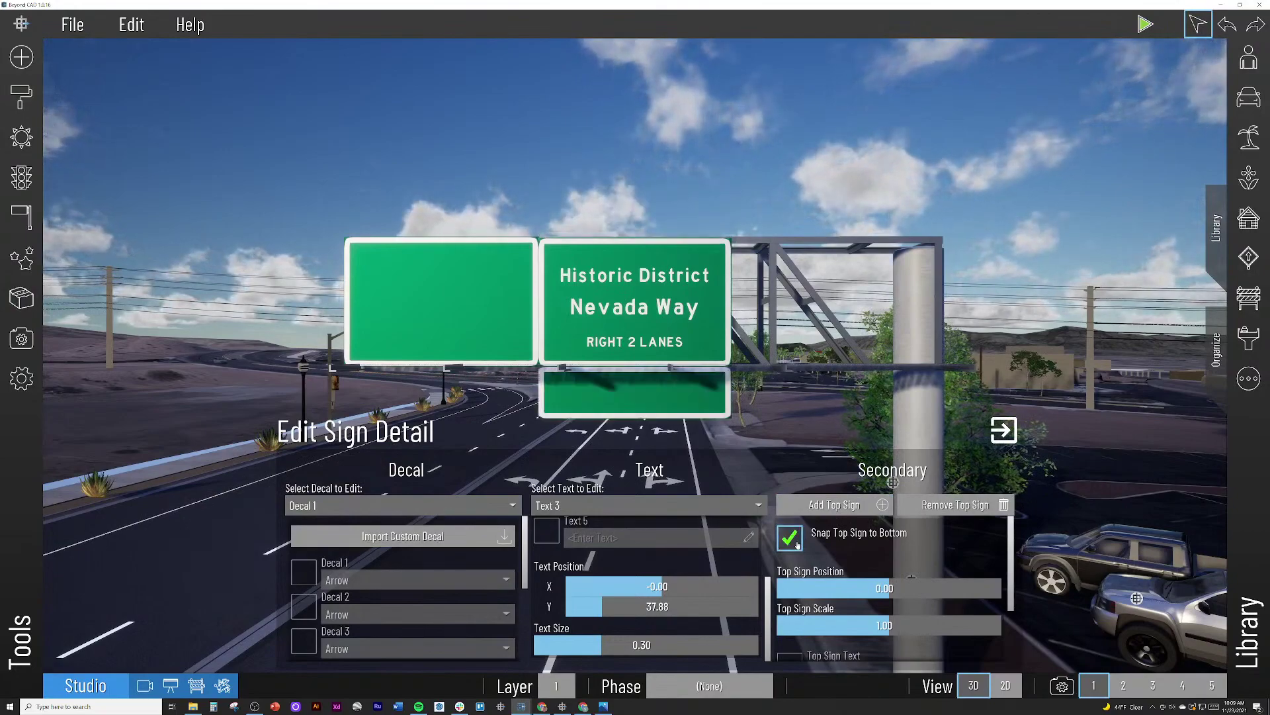
left_click(791, 538)
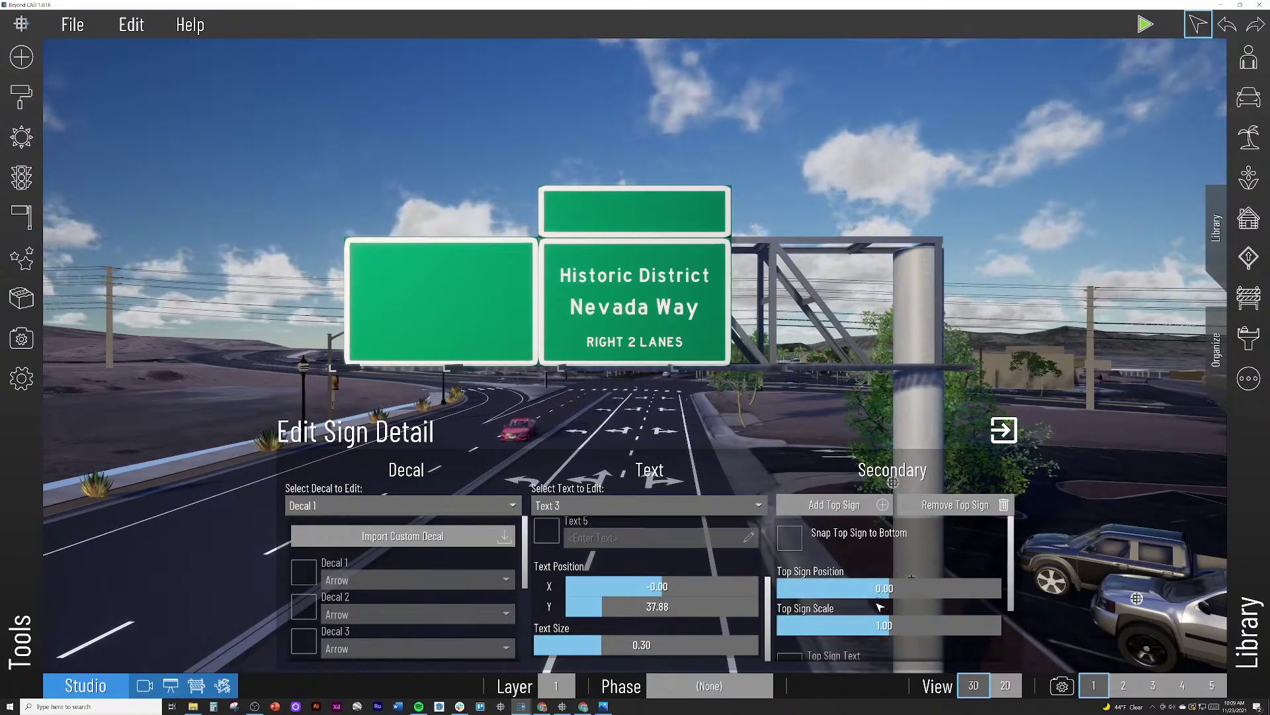
scroll(880, 607, "down", 1)
left_click_drag(835, 563, 795, 542)
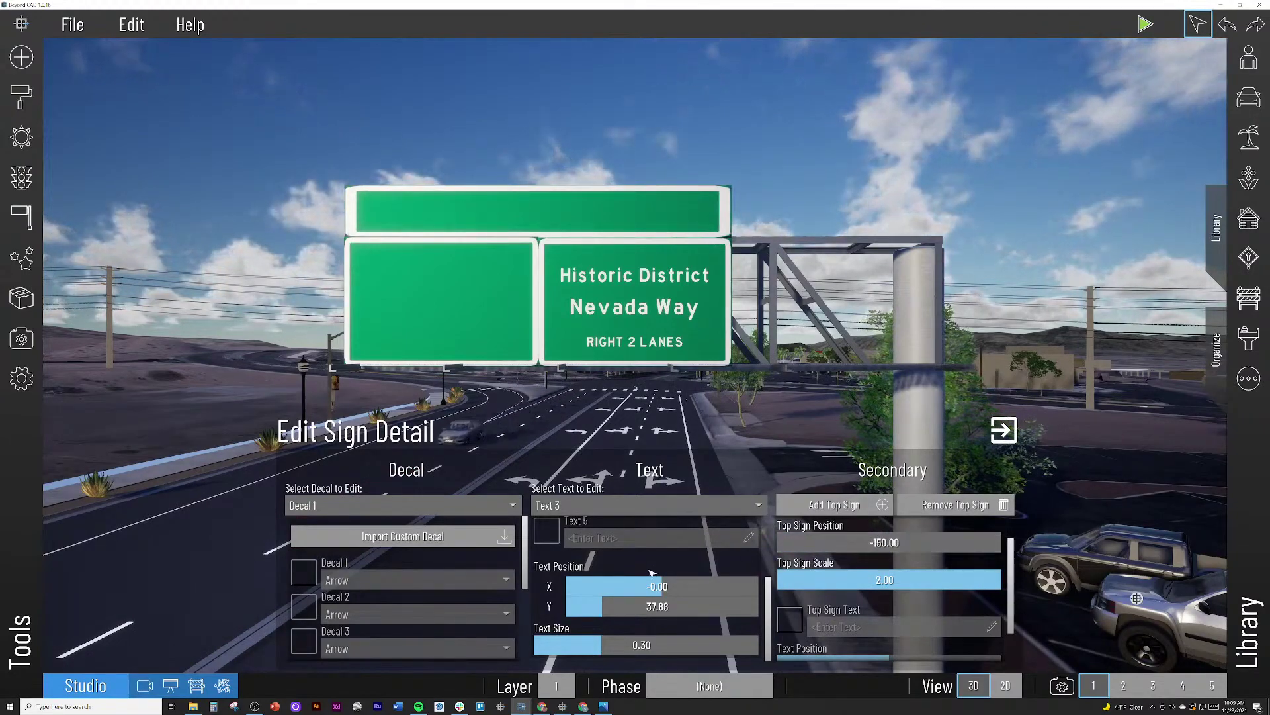
Step: Enable the top sign's text with the wording "Lake Mead - Hoover Dam VIA"
left_click(789, 618)
left_click(884, 626)
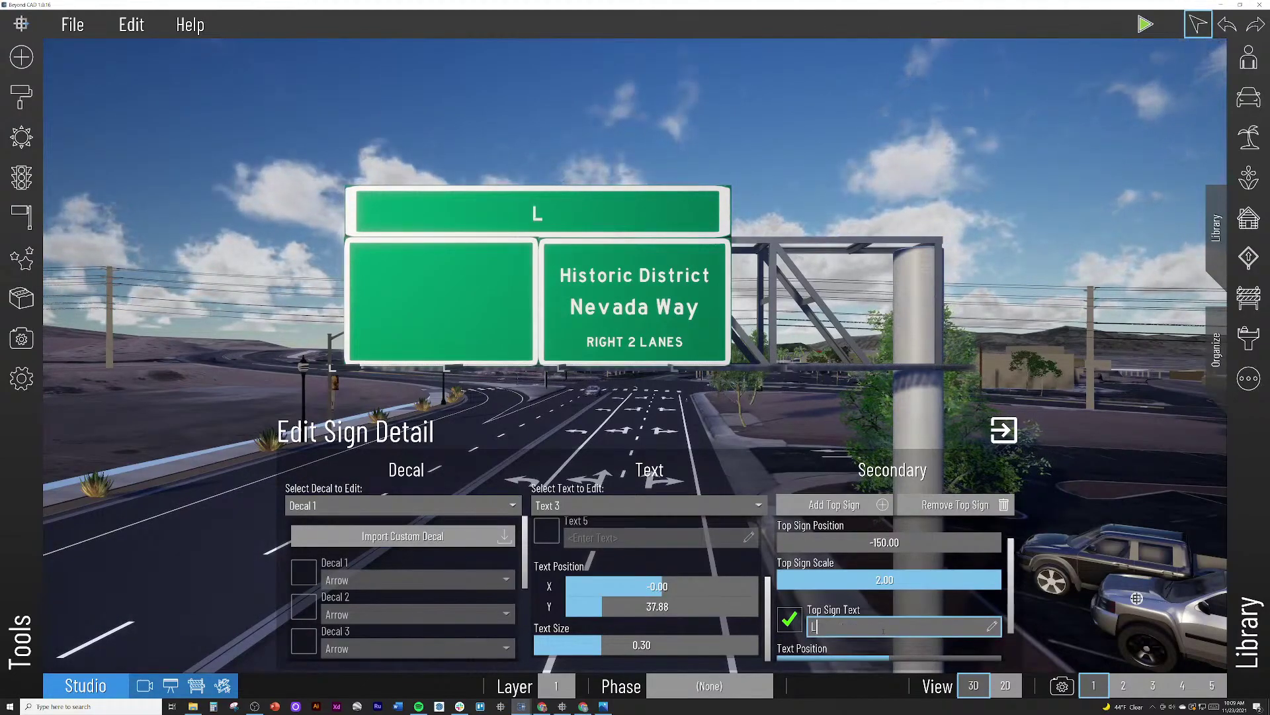
type("Lake MEad - H")
key("BackSpace")
key("BackSpace")
key("BackSpace")
key("BackSpace")
key("BackSpace")
key("BackSpace")
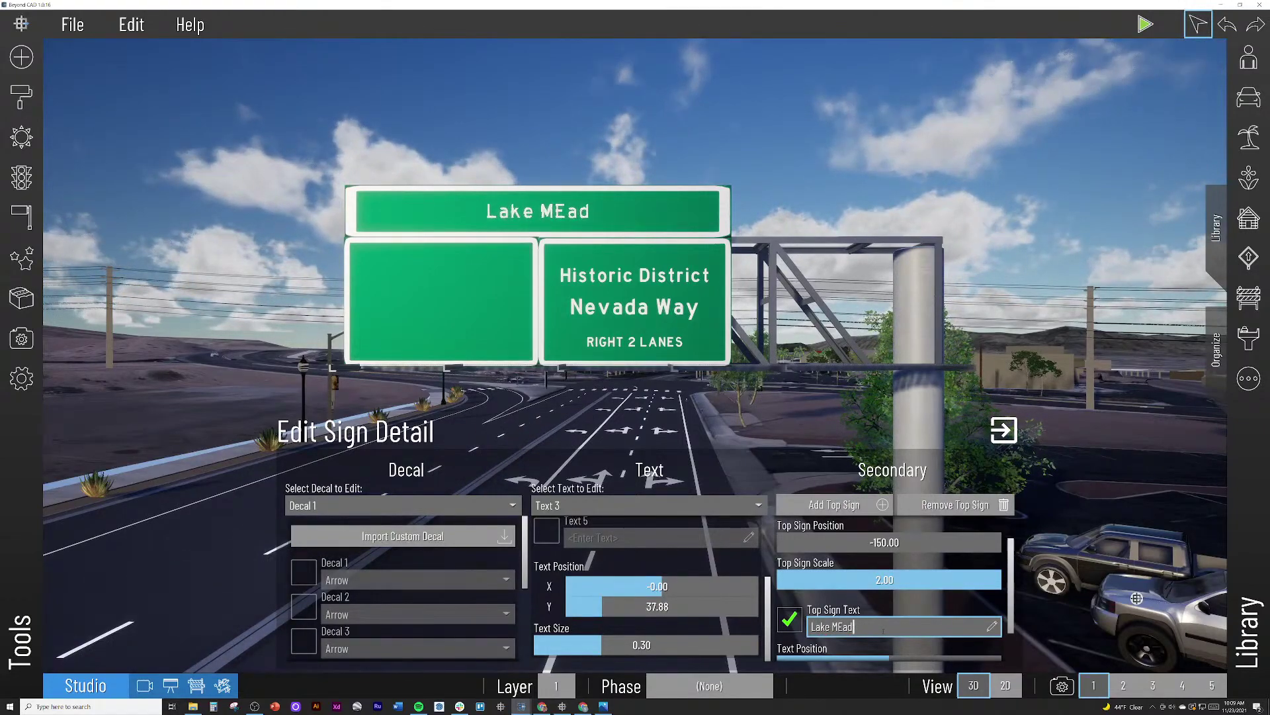
key("BackSpace")
type("ead - Hoover Dam VIA")
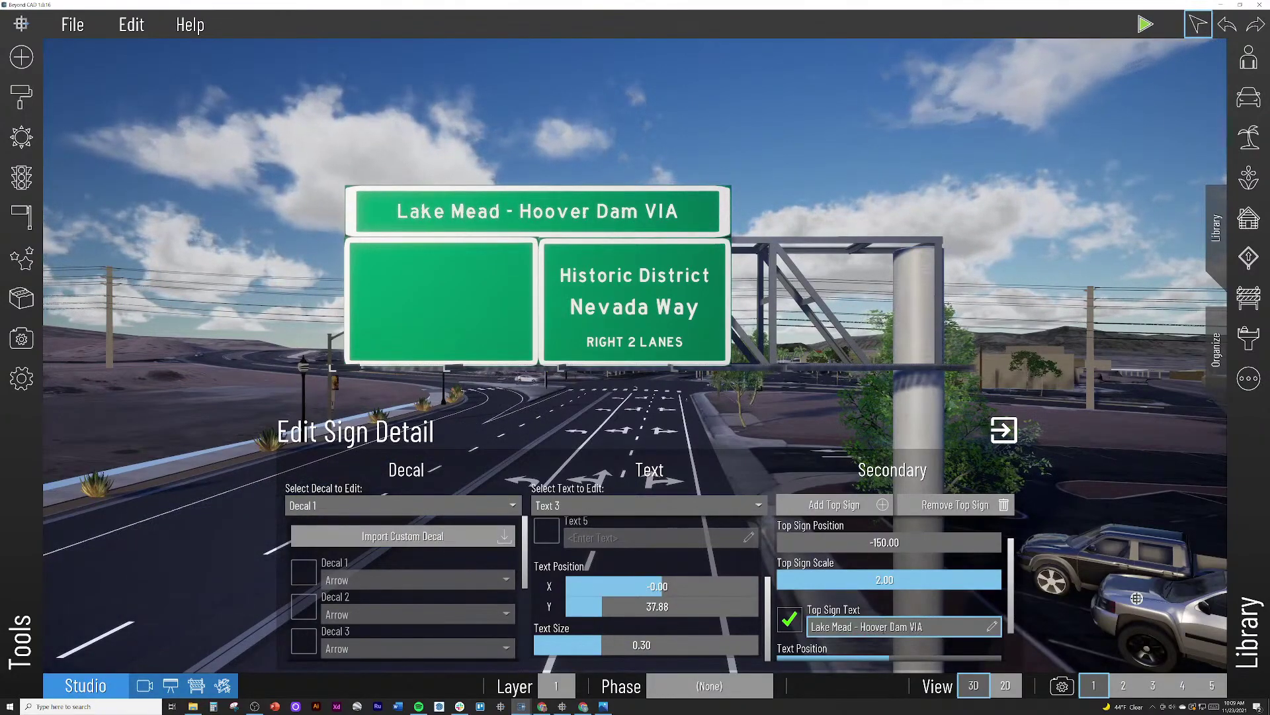
key("Return")
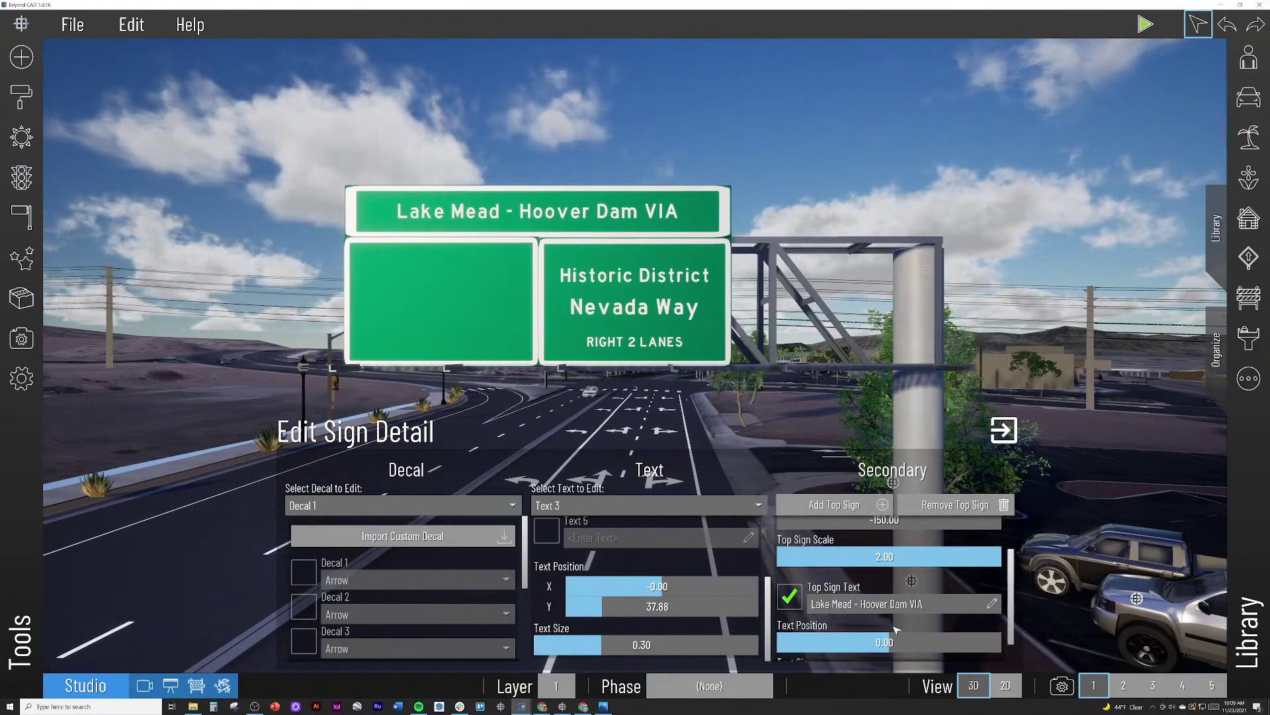
Step: Set the top sign's text size to 13.86 and leave the sign detail editor
scroll(912, 581, "down", 2)
left_click_drag(888, 646, 898, 646)
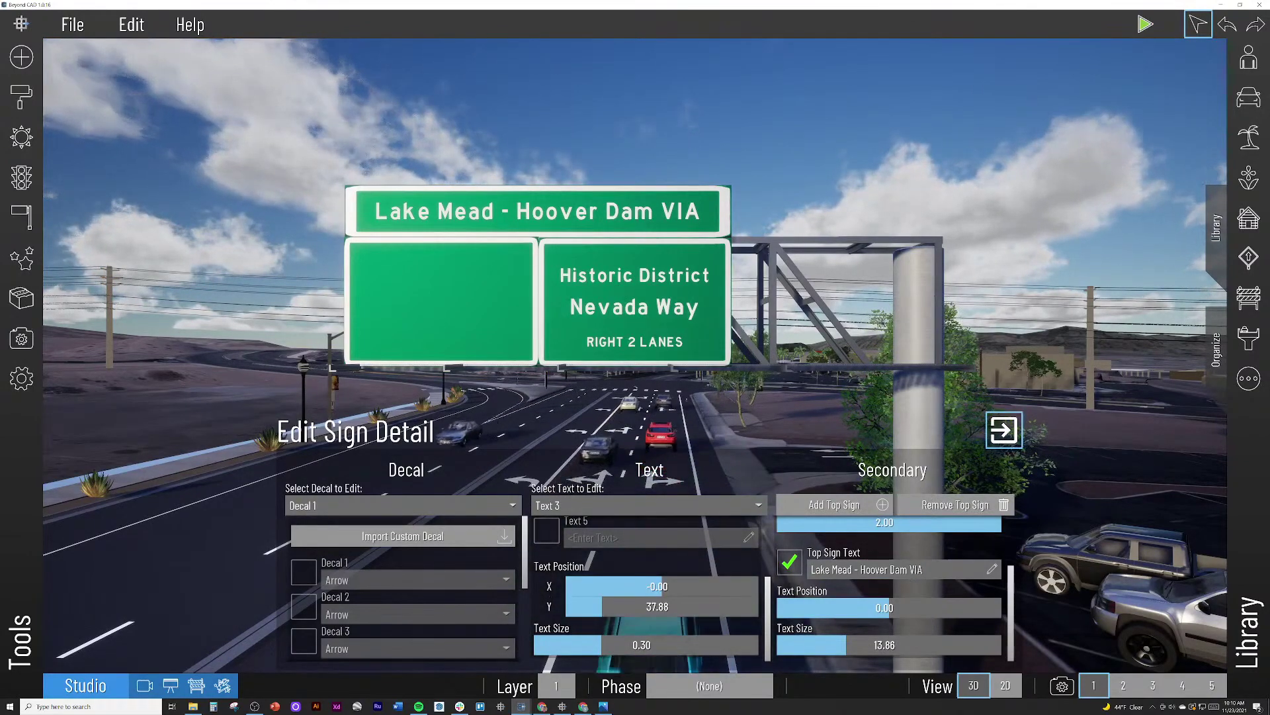
left_click(1003, 430)
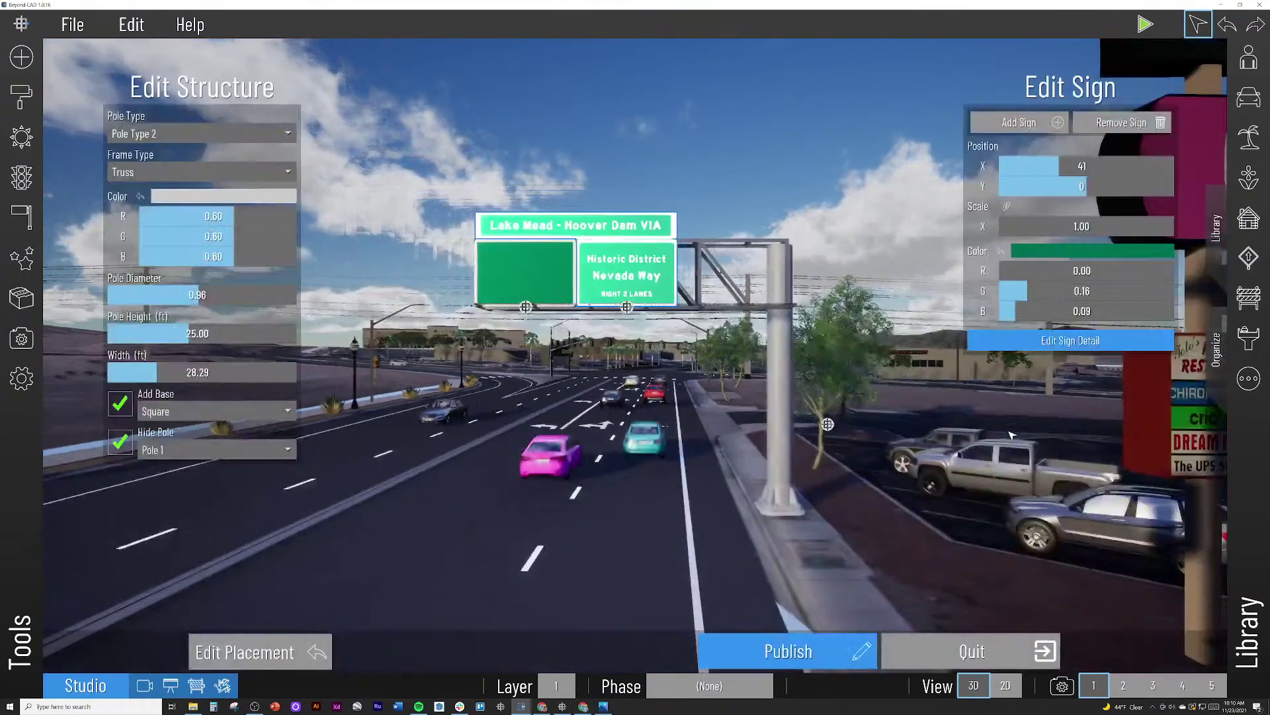
Step: Open the blank green sign's details and enable Decal 1 as a Highway Badge
left_click(526, 308)
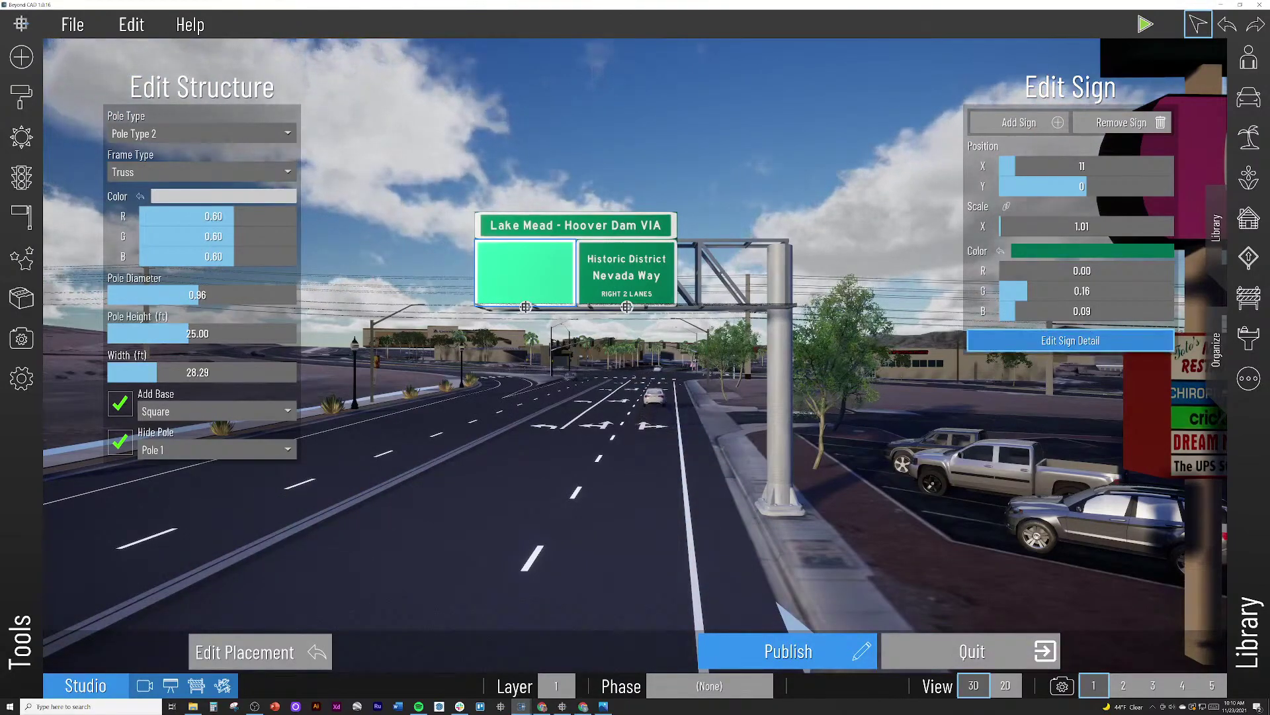
left_click(993, 342)
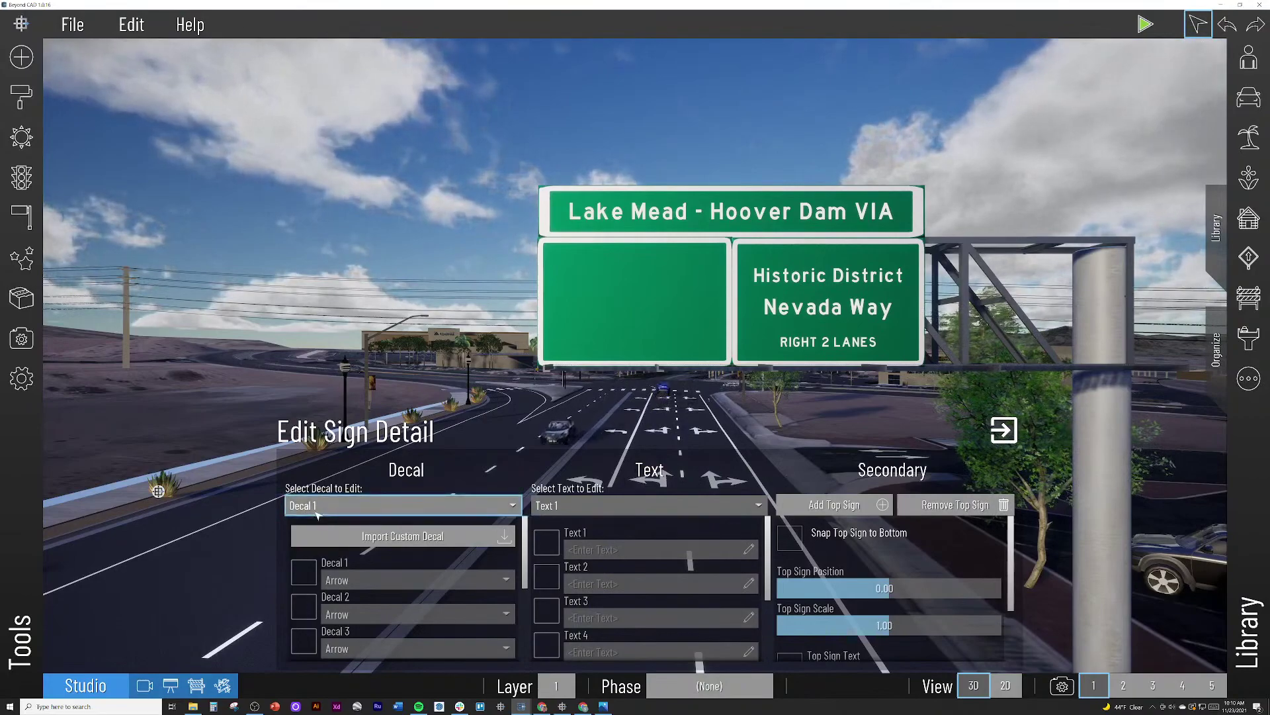
scroll(304, 609, "down", 5)
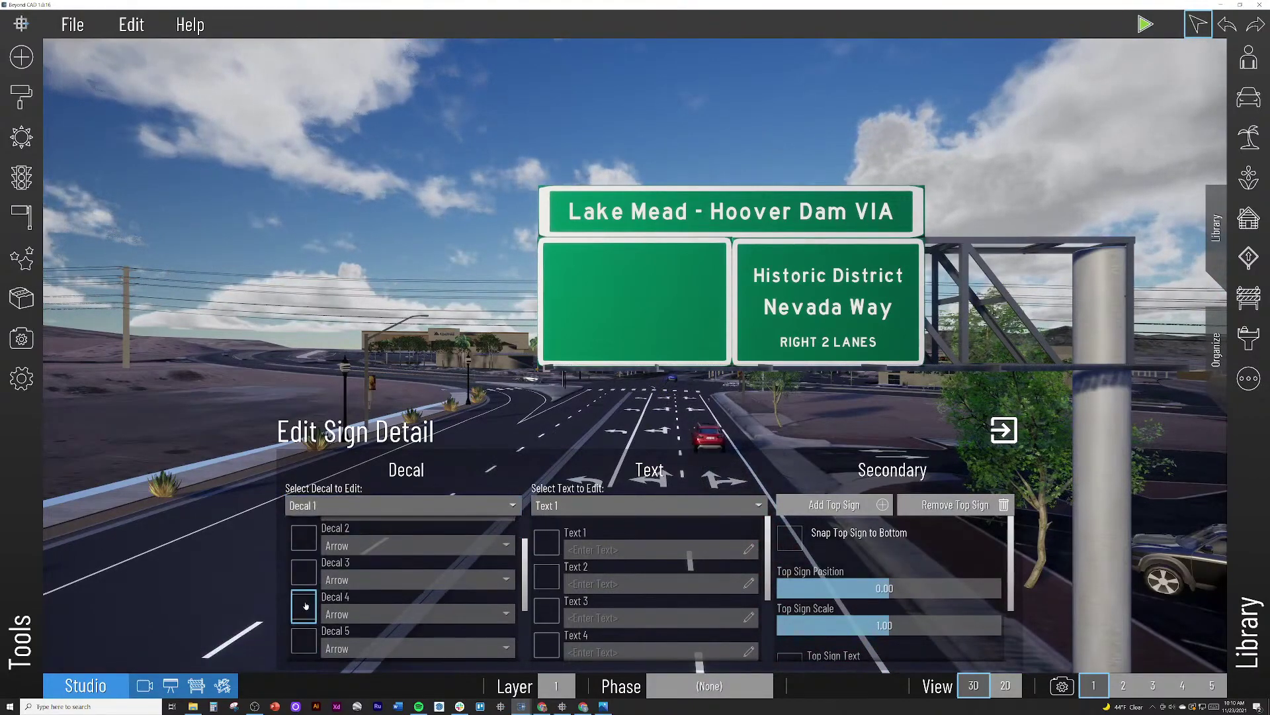
scroll(308, 604, "up", 4)
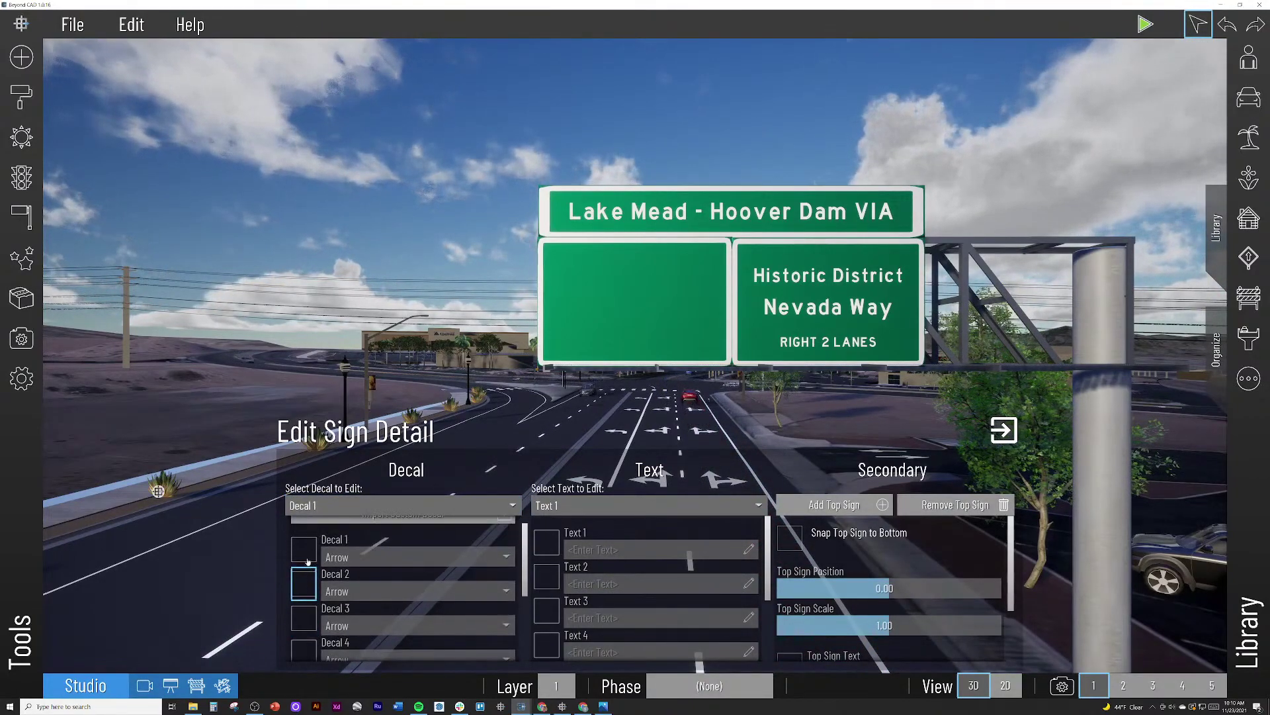
left_click(306, 550)
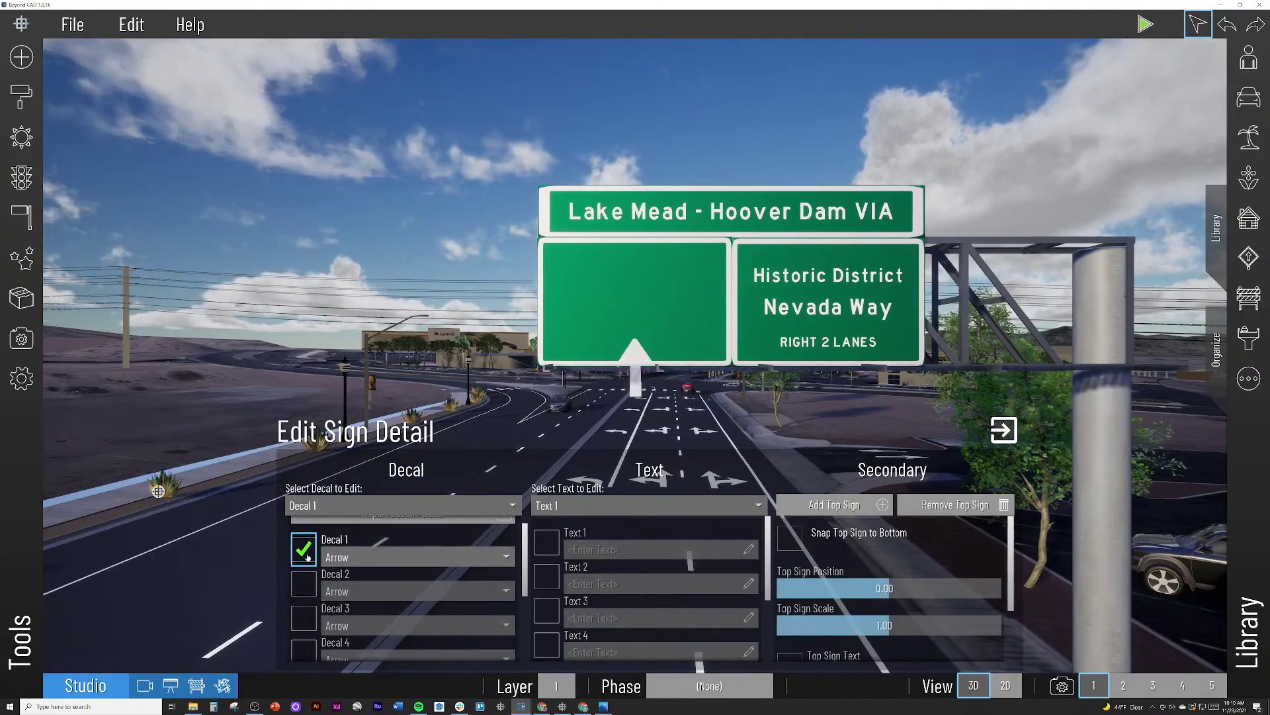
left_click(395, 558)
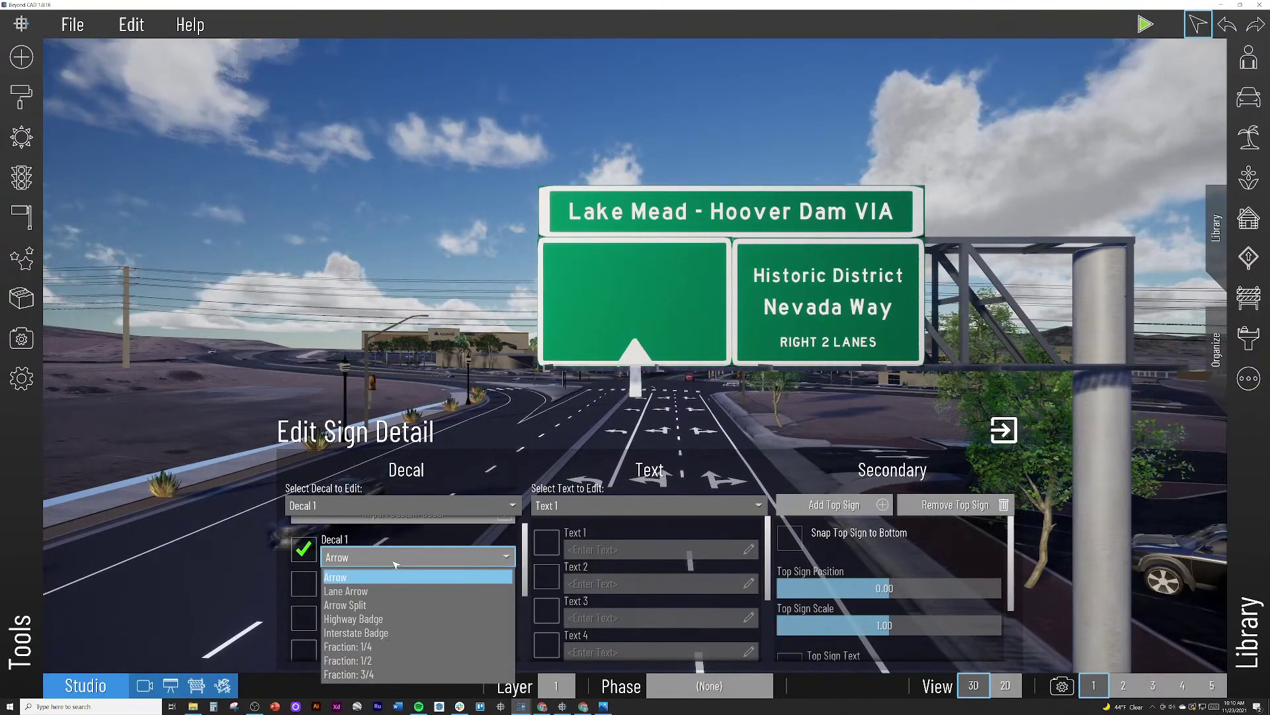
left_click(392, 619)
Step: Move the Highway Badge decal to X position -71.49 and Y position 144.42
scroll(410, 556, "up", 1)
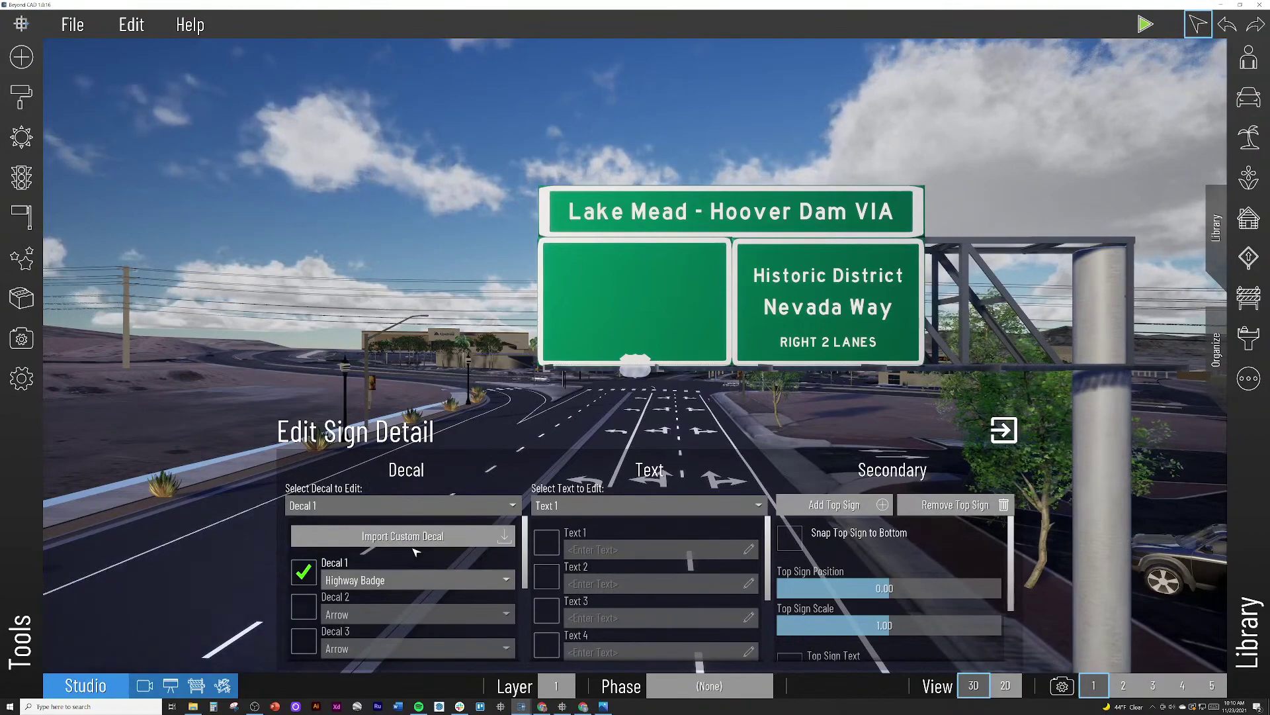
scroll(410, 558, "down", 4)
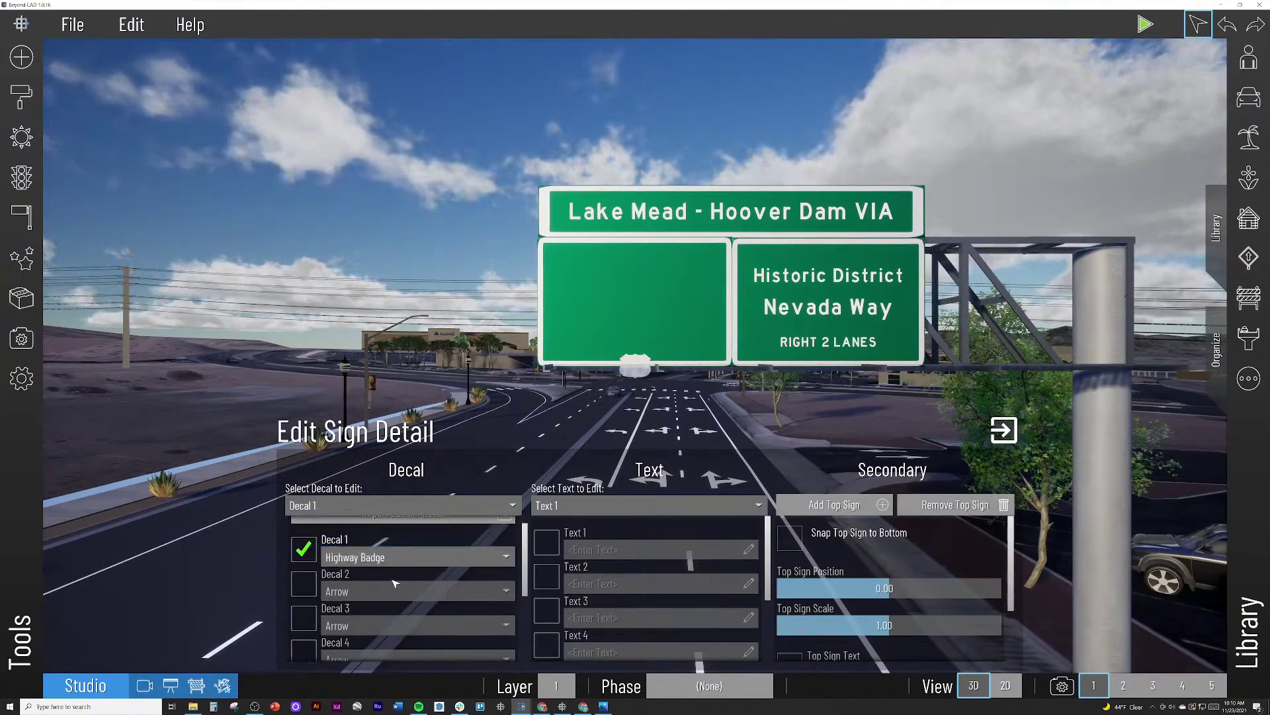
scroll(392, 585, "down", 2)
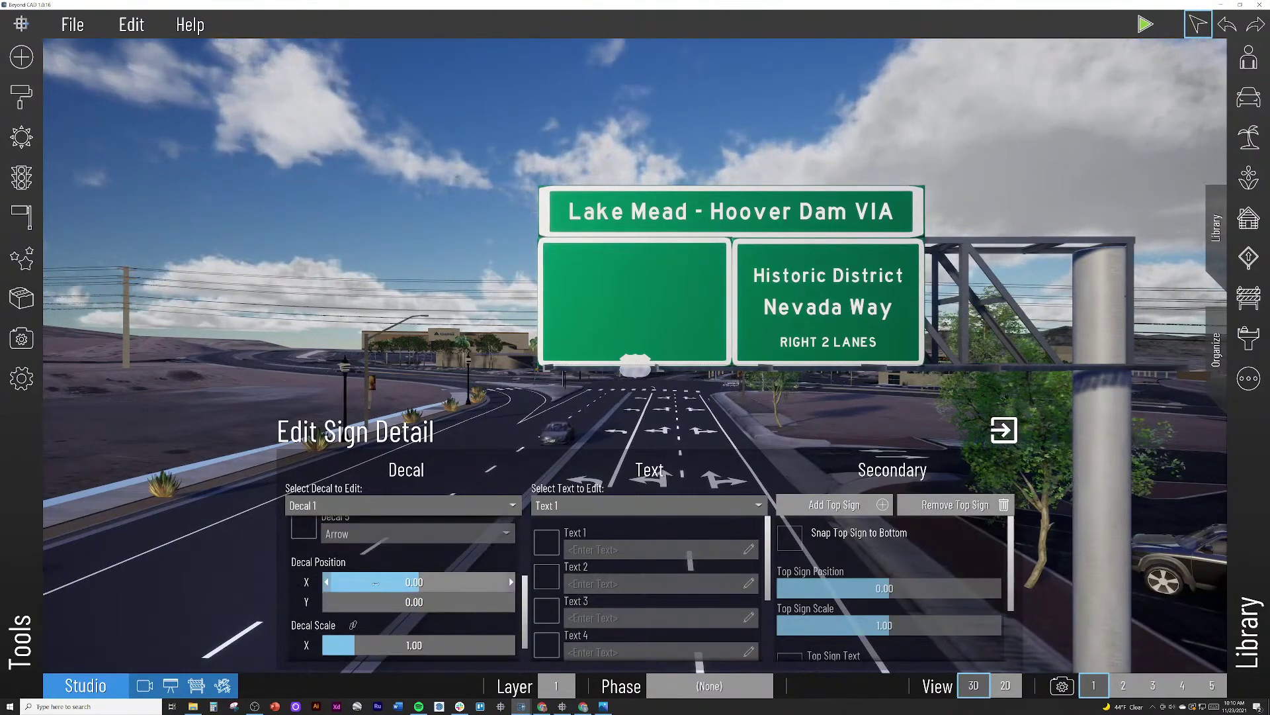
left_click_drag(397, 601, 478, 601)
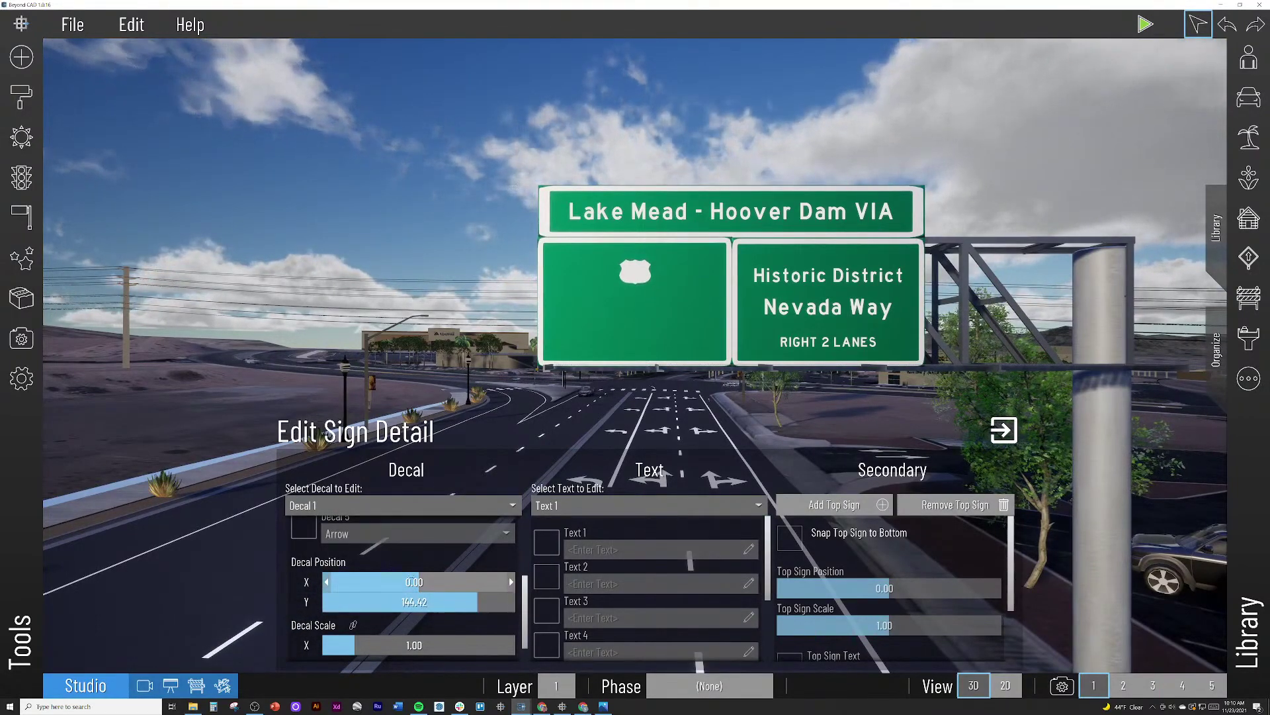
Step: Unlink the Highway Badge decal's scale axes and set its Y scale to 1.33
scroll(354, 595, "down", 1)
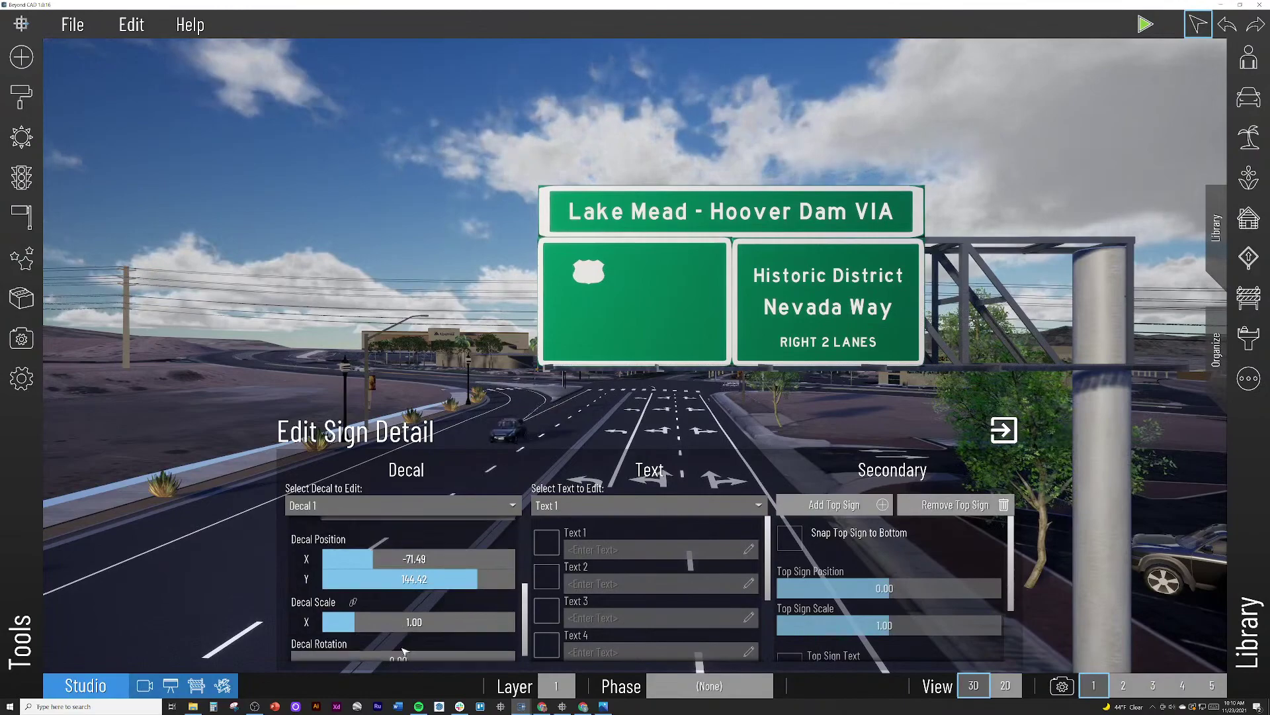
left_click(354, 587)
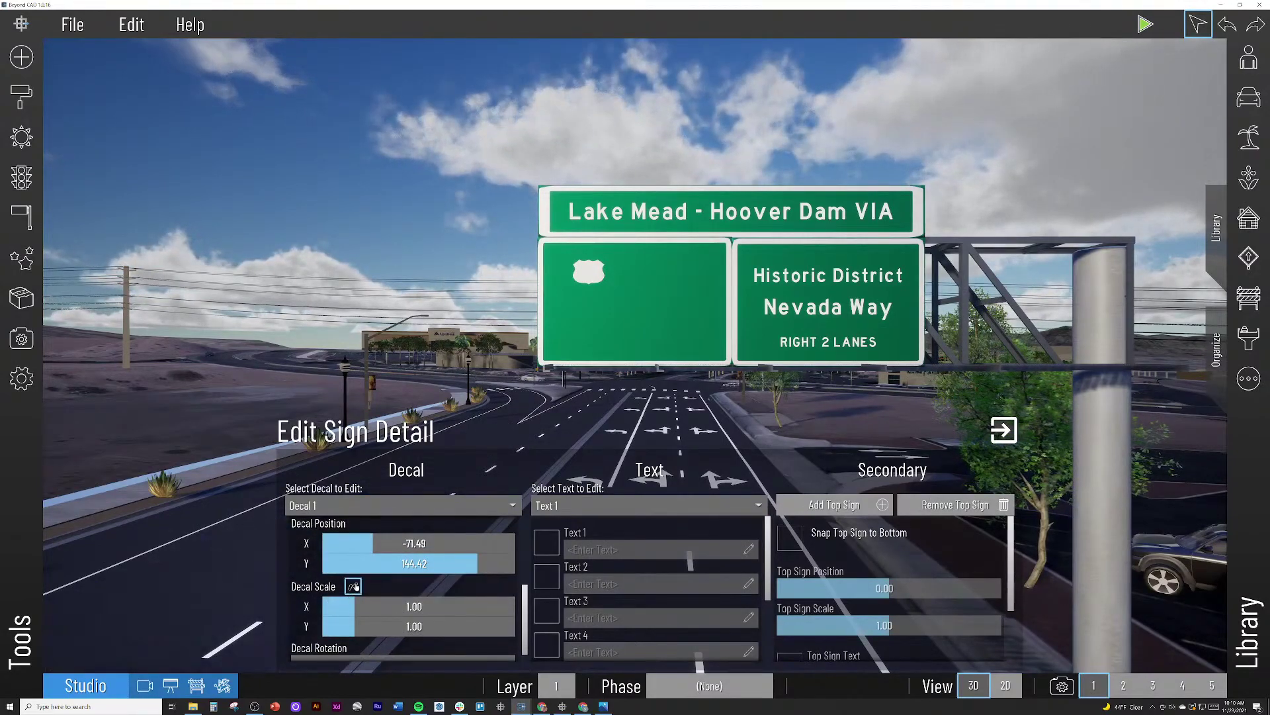
left_click(511, 627)
left_click_drag(370, 626, 366, 626)
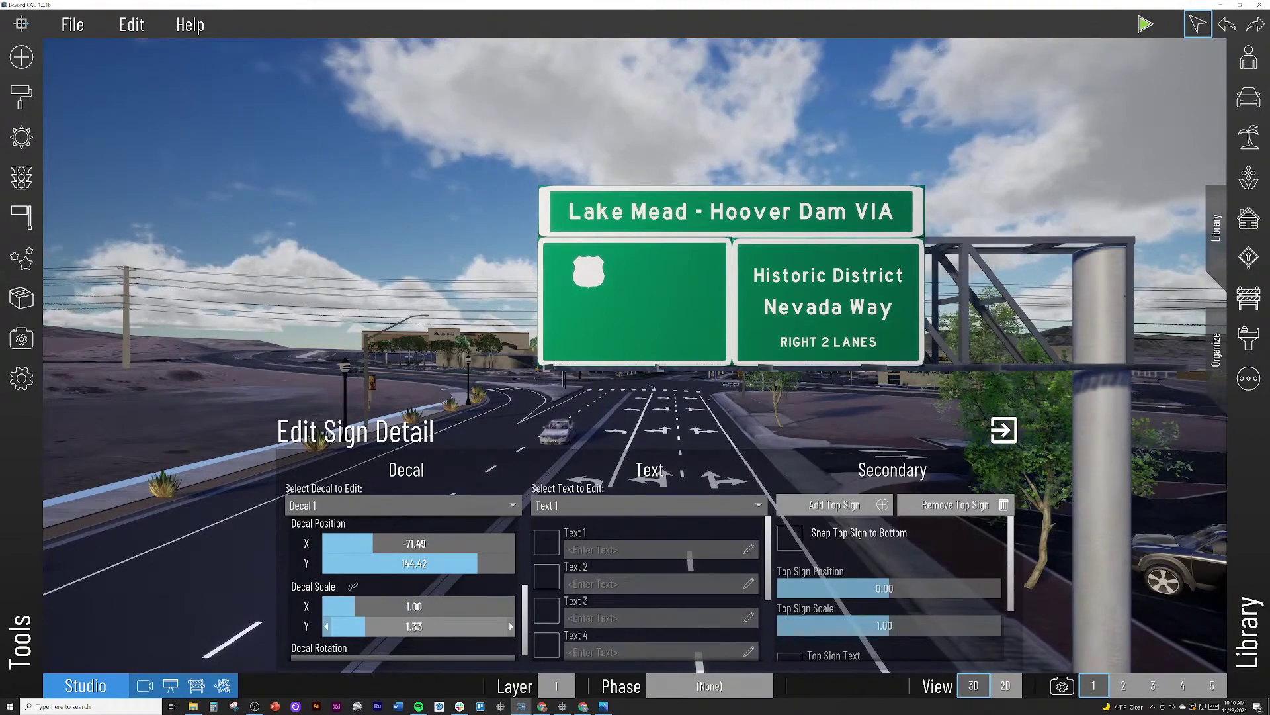
Step: Add Text 1 reading "BUSINESS" beside the Highway Badge, at position X 19.03 and Y 182.69 with text size 0.35
scroll(339, 635, "down", 1)
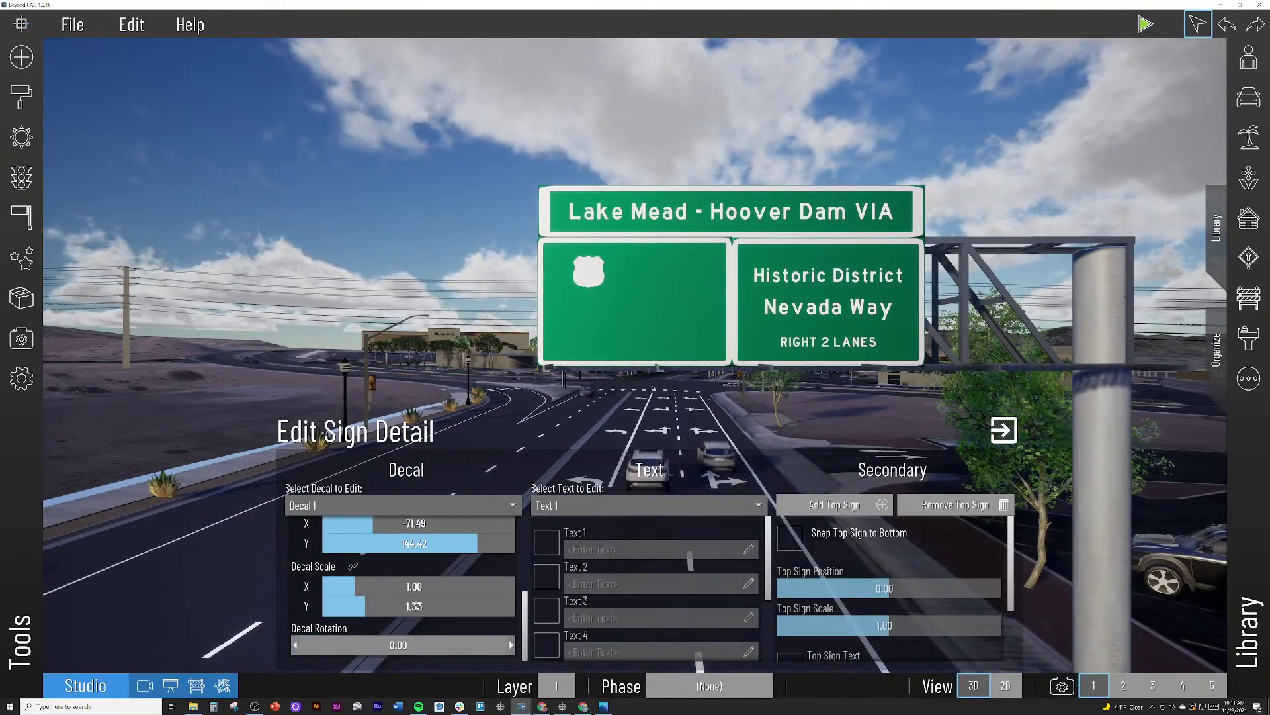
left_click(546, 542)
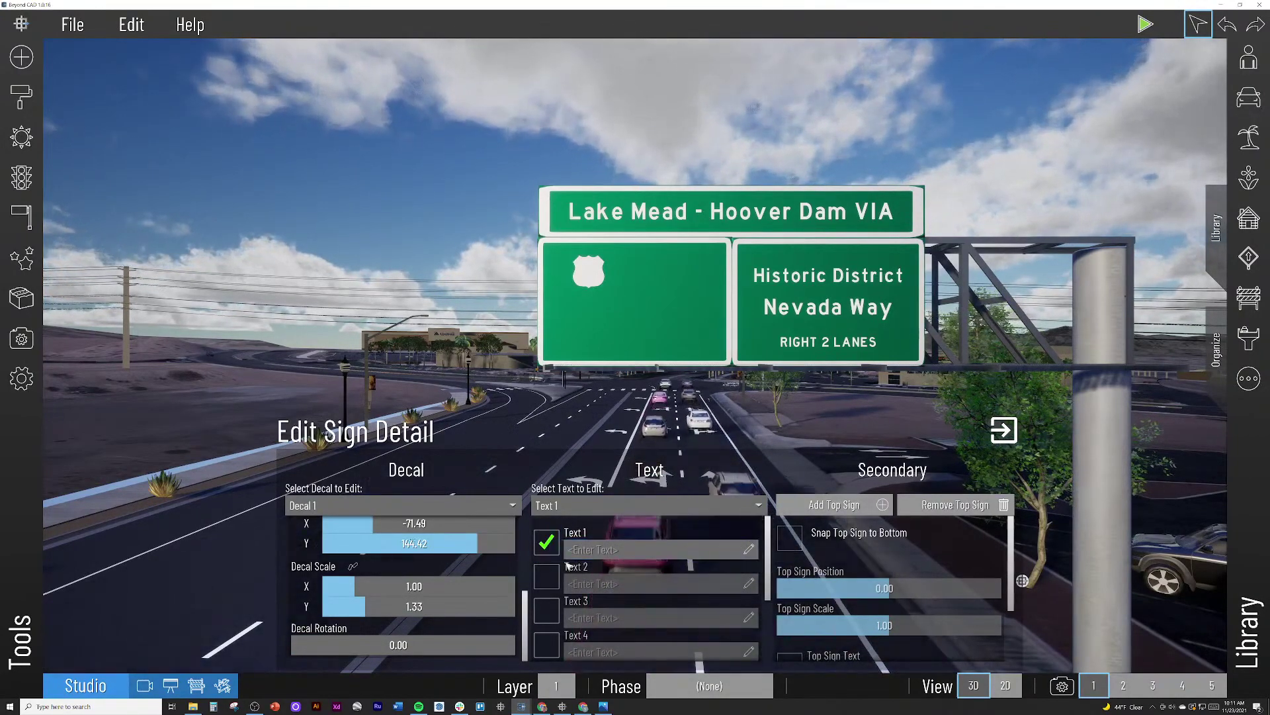
scroll(397, 582, "up", 5)
left_click(304, 572)
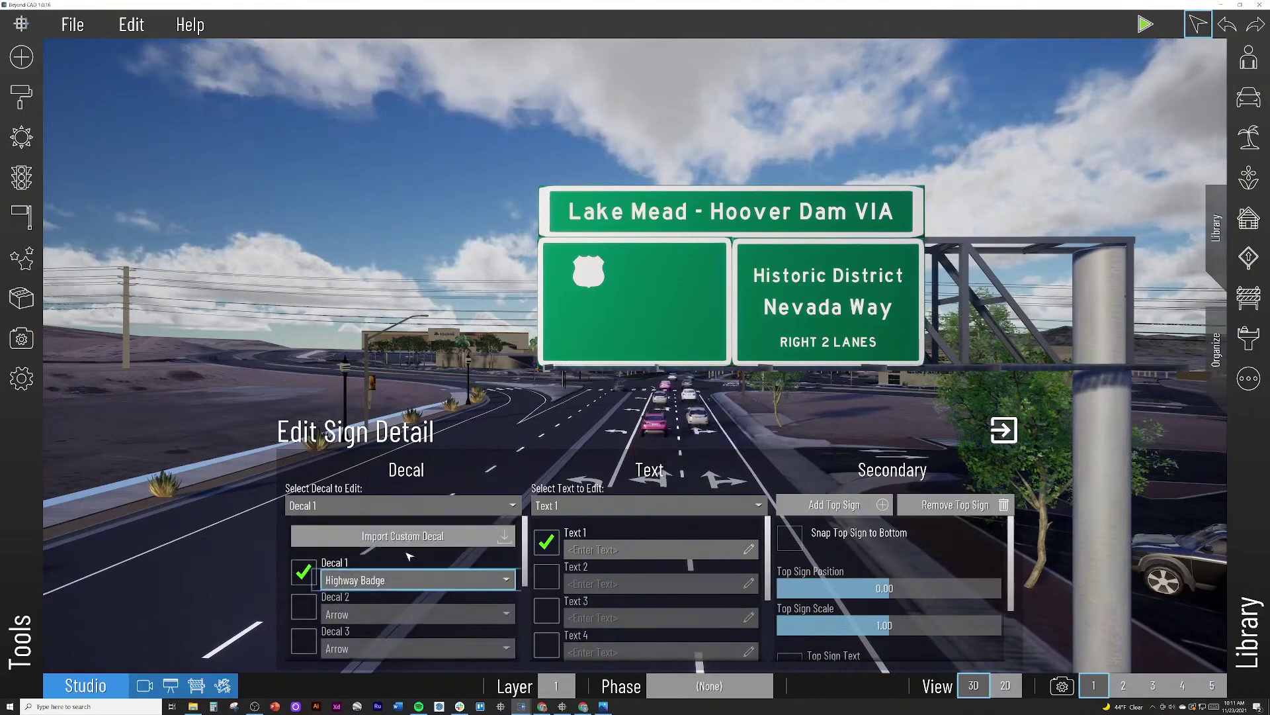
left_click(361, 580)
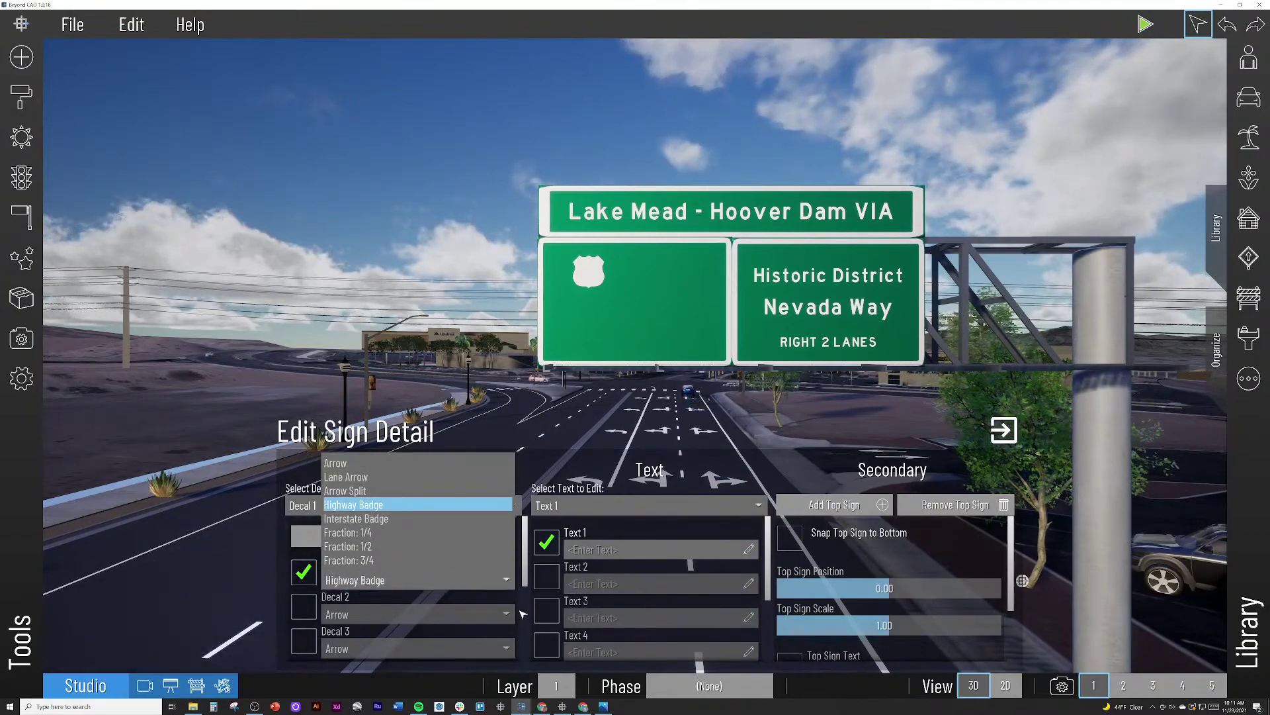
left_click(589, 595)
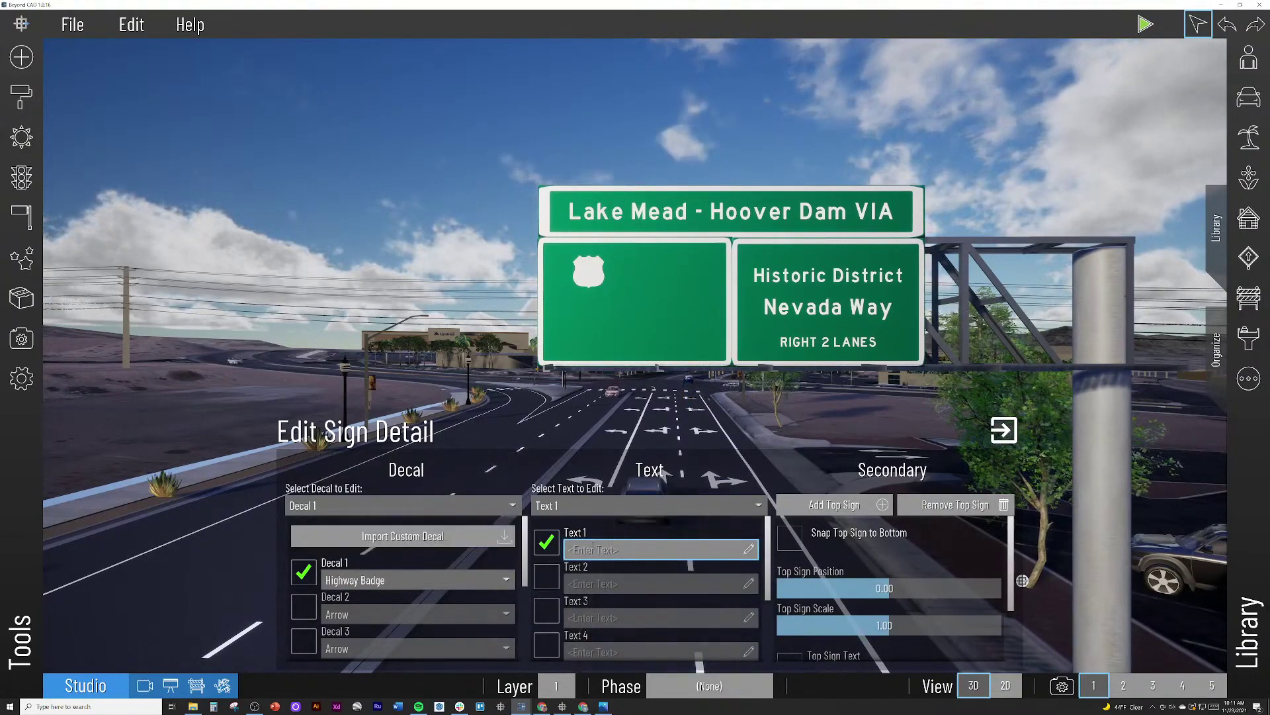
left_click(592, 549)
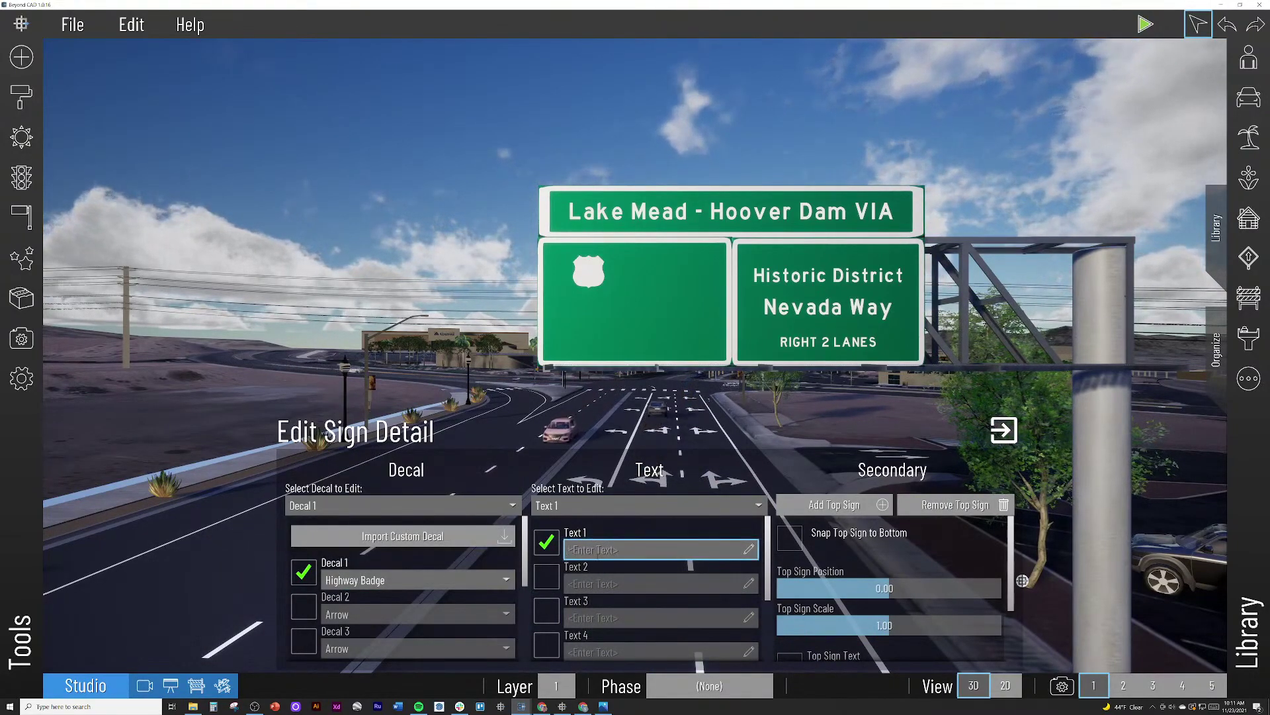
type("BUSINESS")
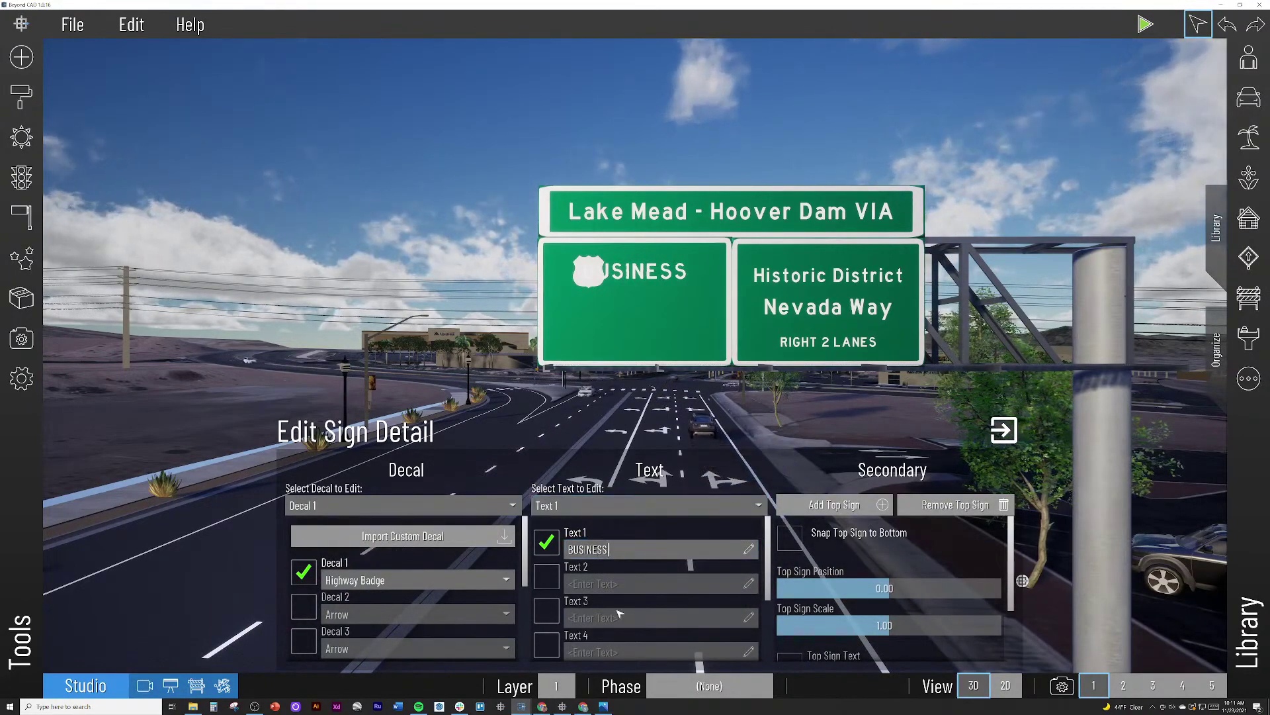
scroll(620, 612, "down", 3)
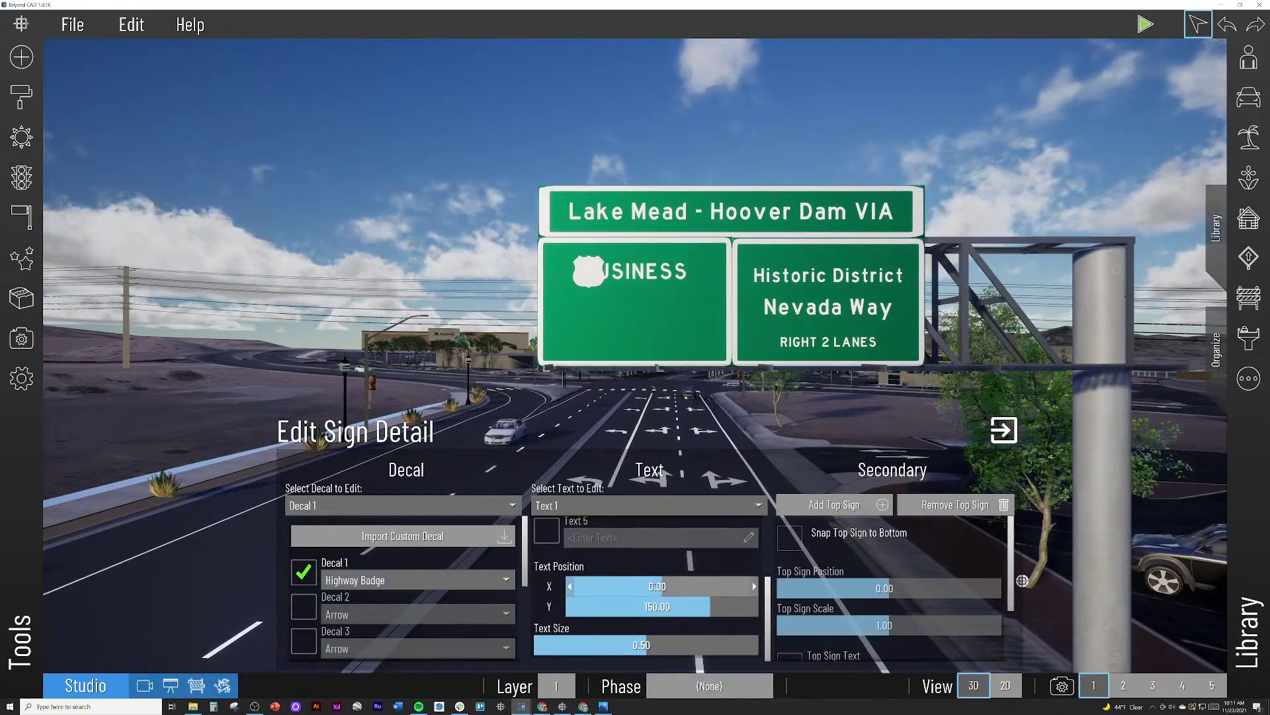
mouse_move(657, 588)
left_mouse_down()
mouse_move(676, 588)
mouse_move(615, 626)
mouse_move(634, 645)
mouse_move(674, 586)
left_mouse_up()
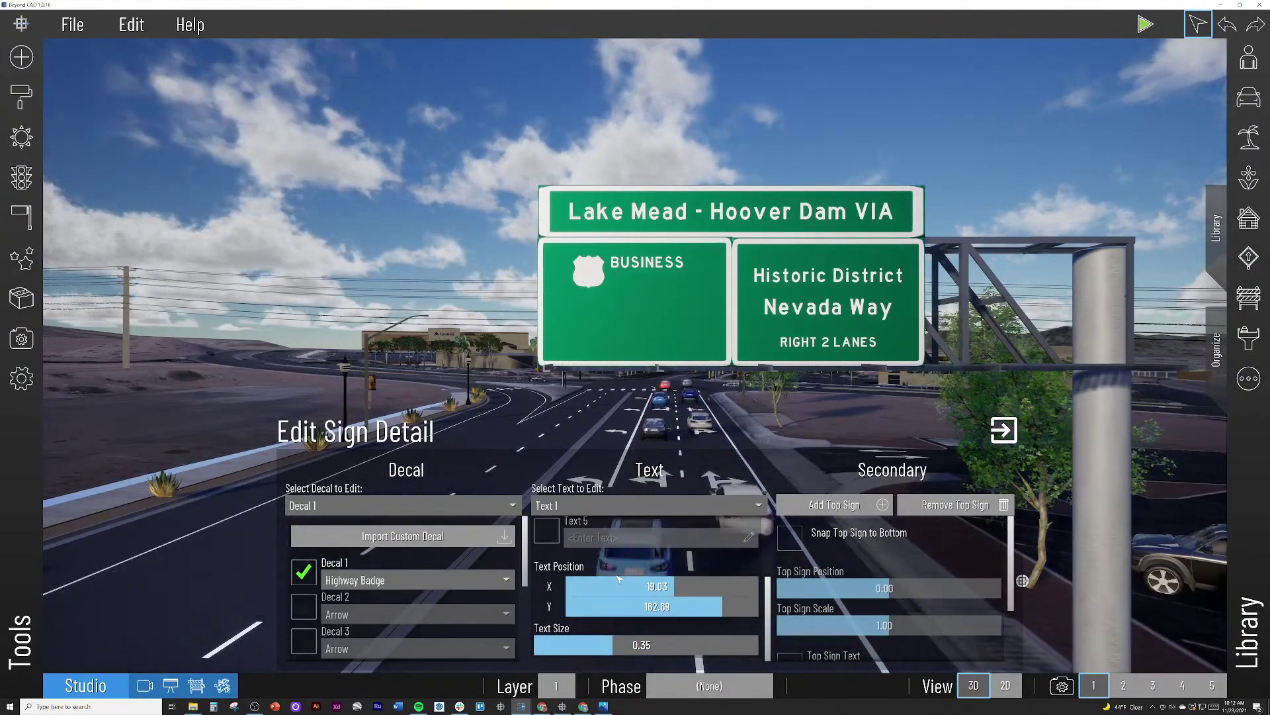
Step: Add Text 2 reading "Boulder City Pkwy" to the sign, at Y position 91.71 with text size 0.42
scroll(595, 569, "up", 5)
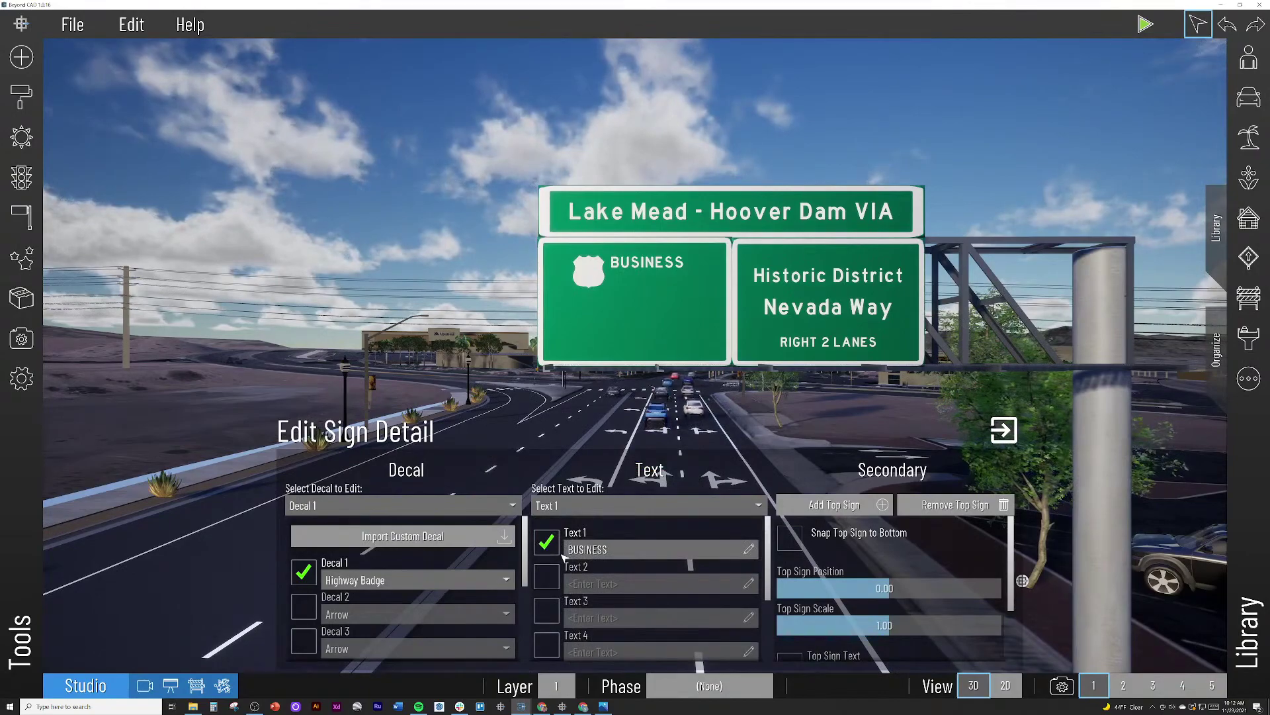
left_click(546, 575)
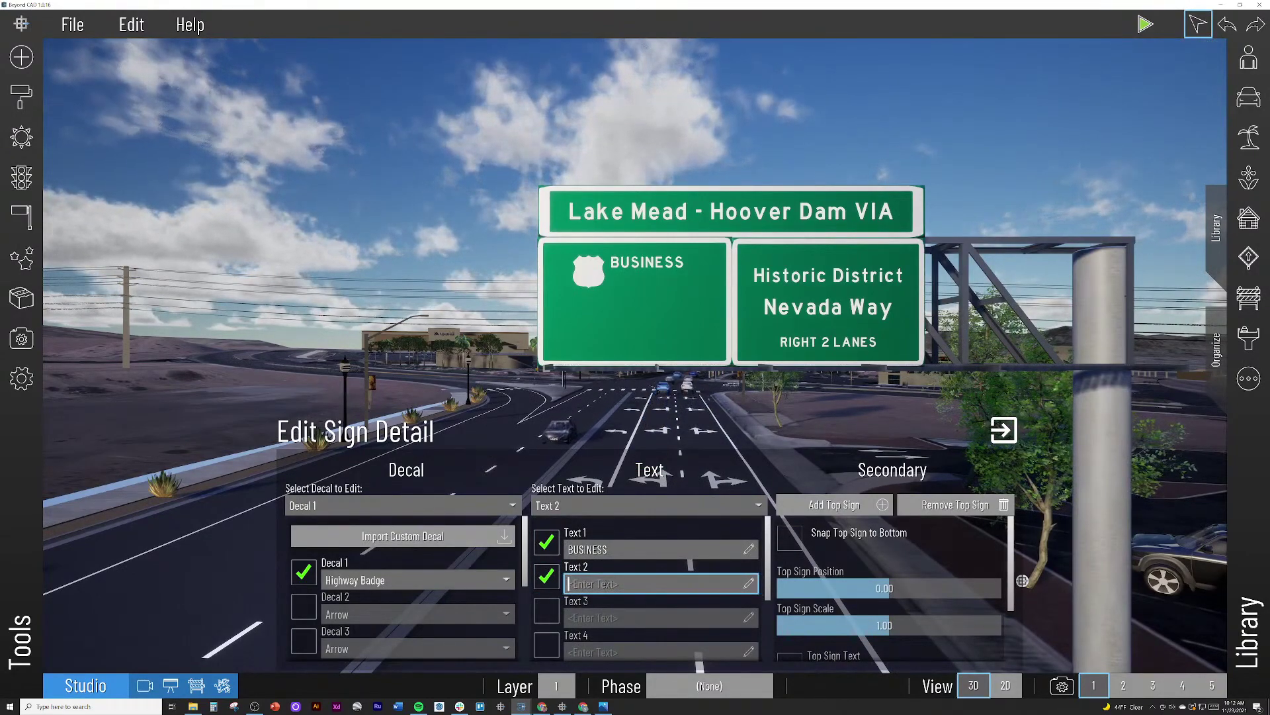
type("Boulde")
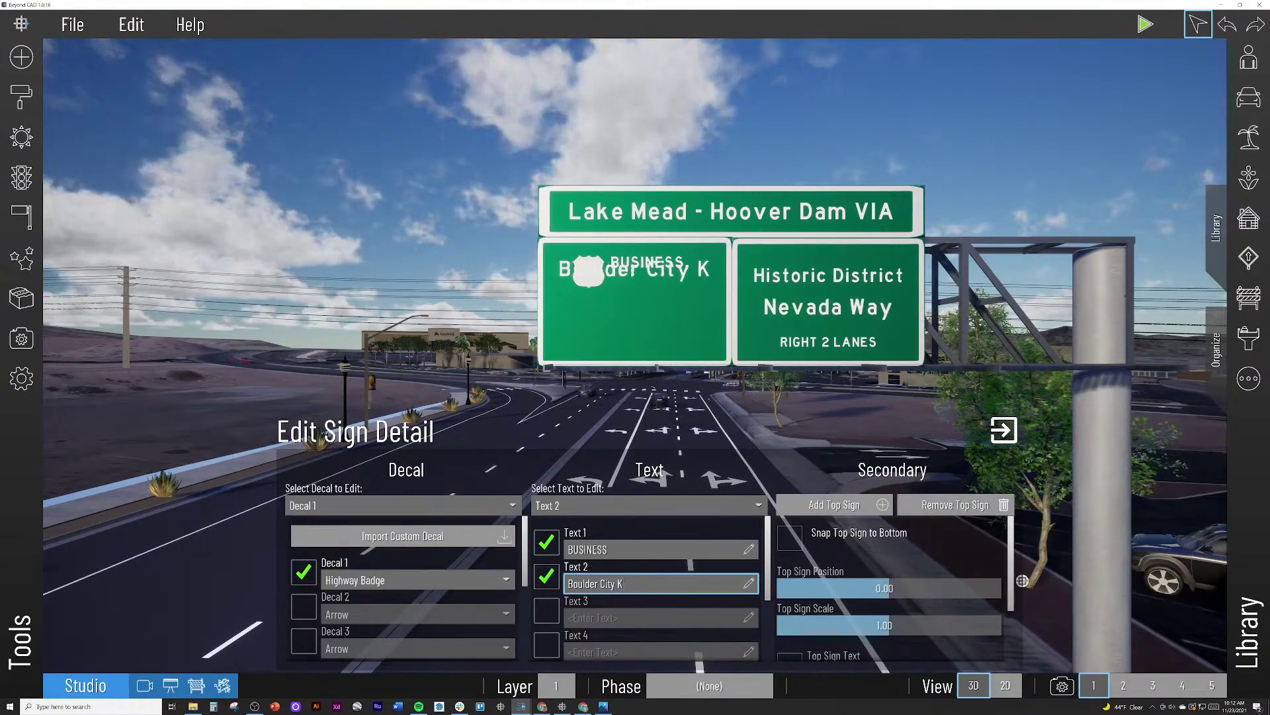
type("r City 0")
key("BackSpace")
type("Pkwy")
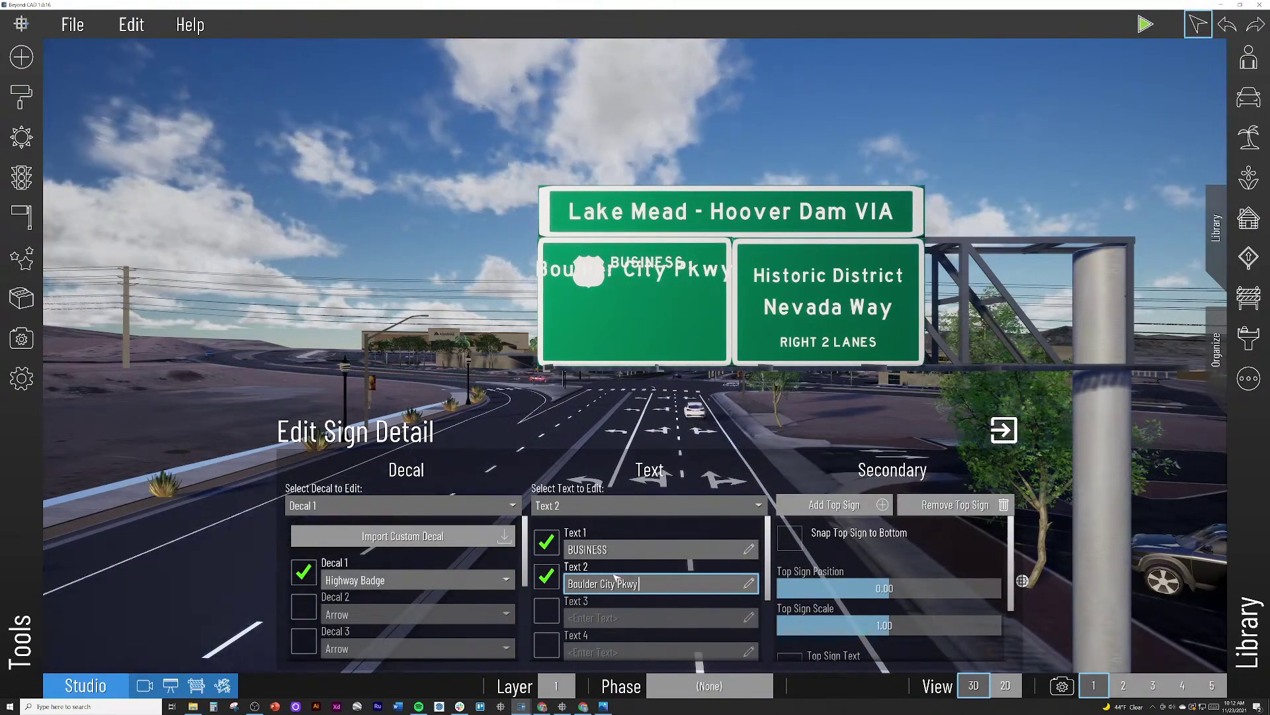
scroll(635, 610, "down", 3)
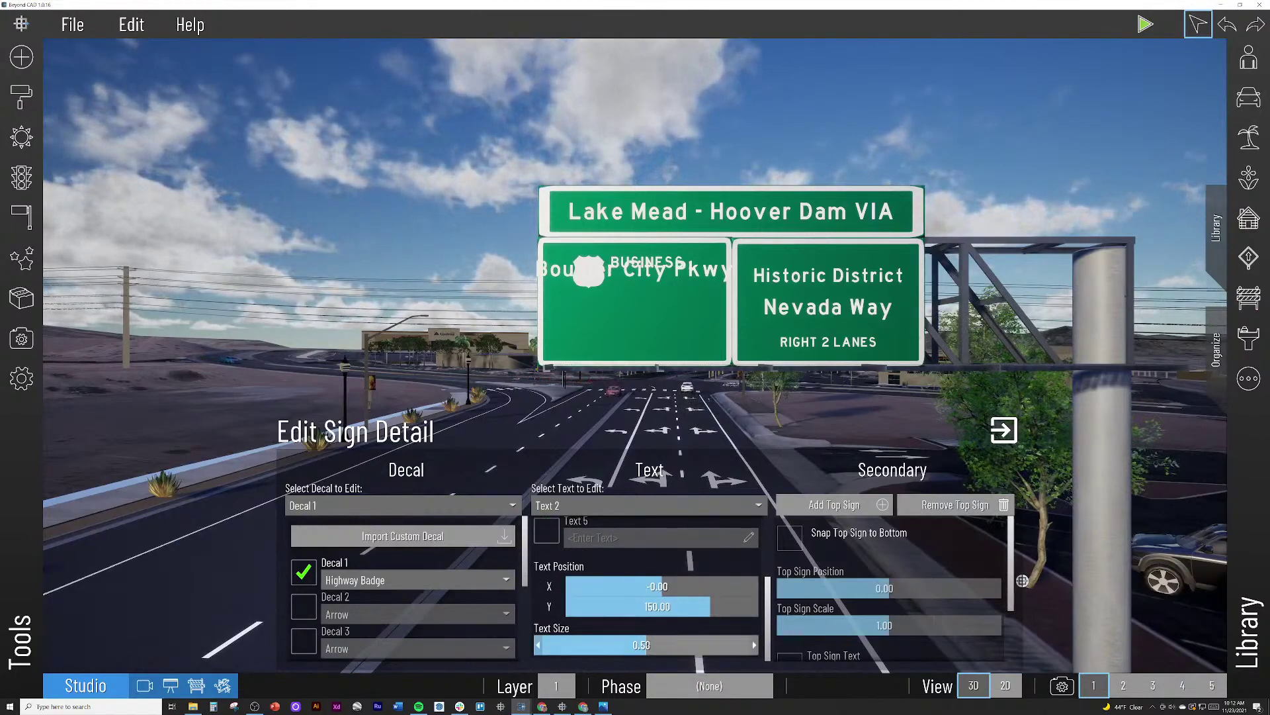
left_click_drag(619, 645, 698, 604)
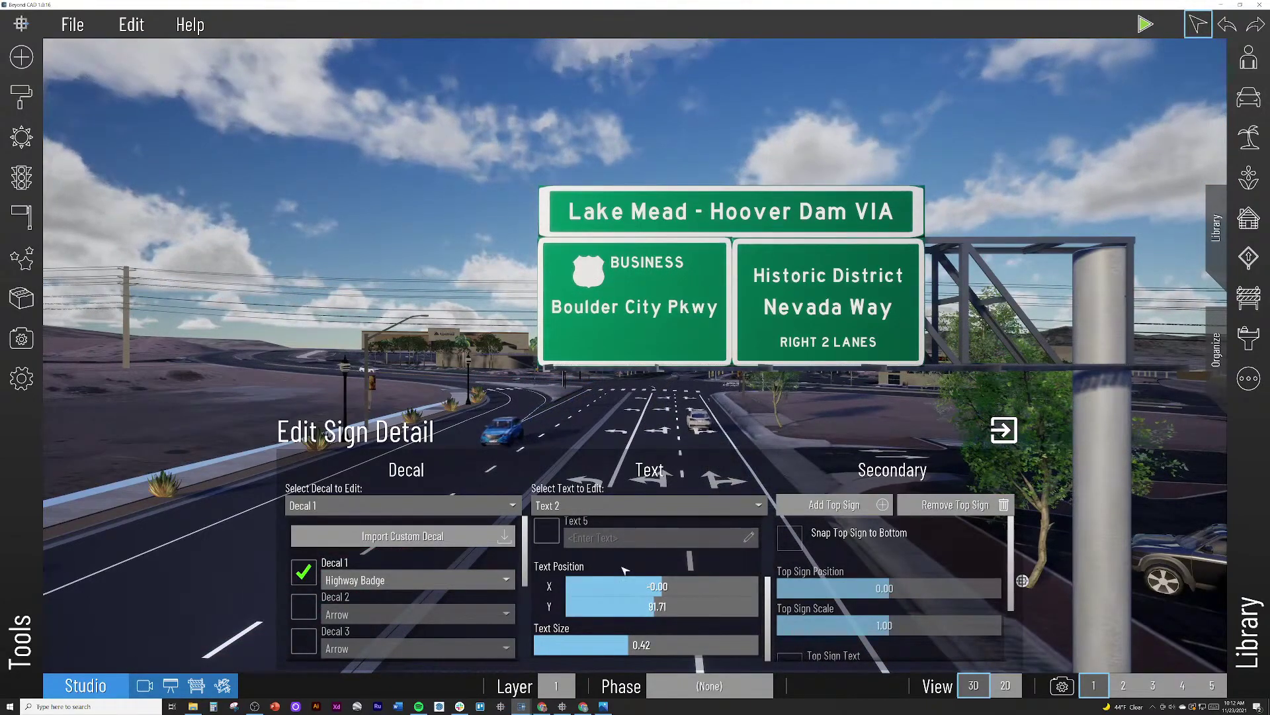
Step: Add Text 3 reading "LEFT 2 LANES" to the sign, at Y position 37.88 with text size 0.30
scroll(586, 544, "up", 3)
left_click(618, 618)
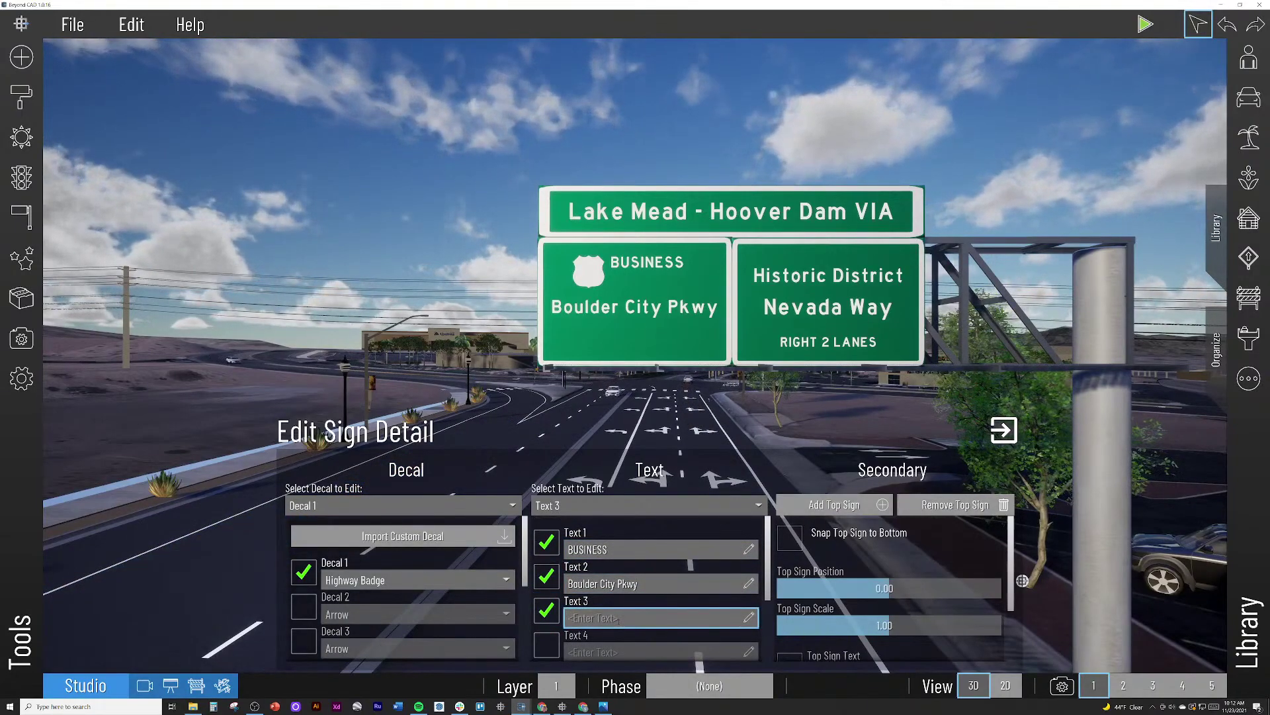
type("LEFT 2 LANES")
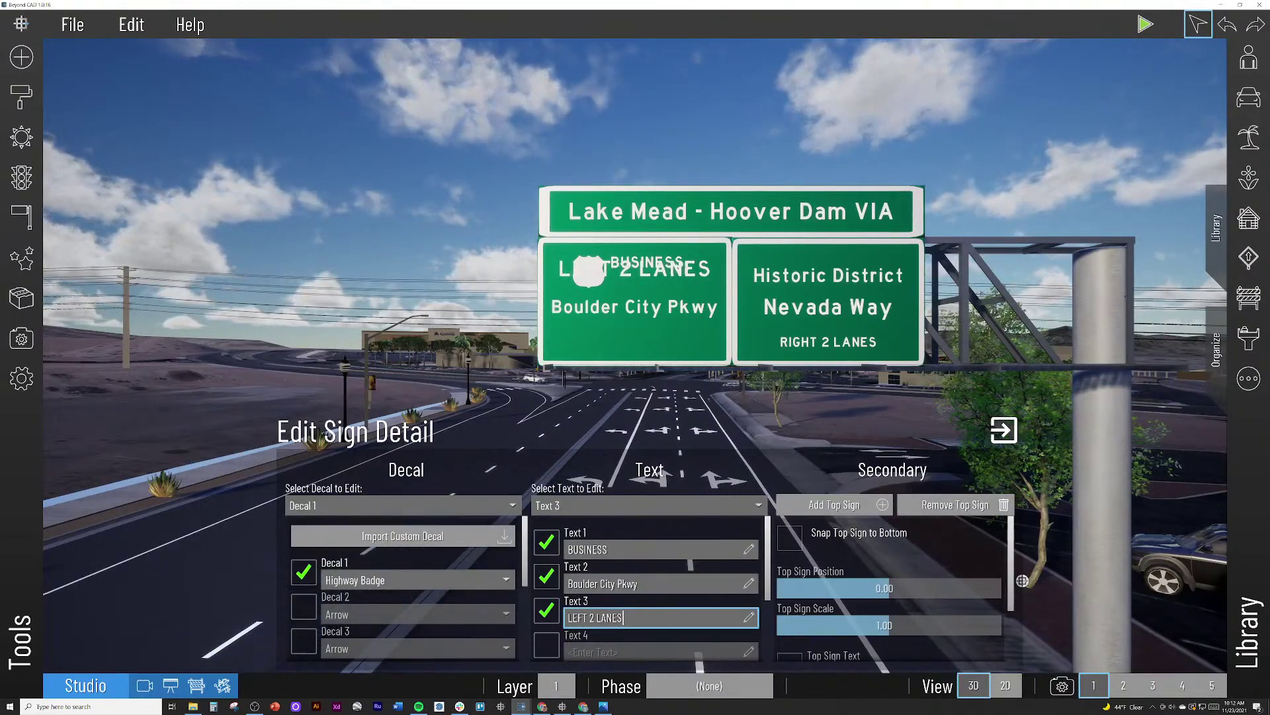
scroll(619, 615, "down", 3)
scroll(619, 593, "down", 1)
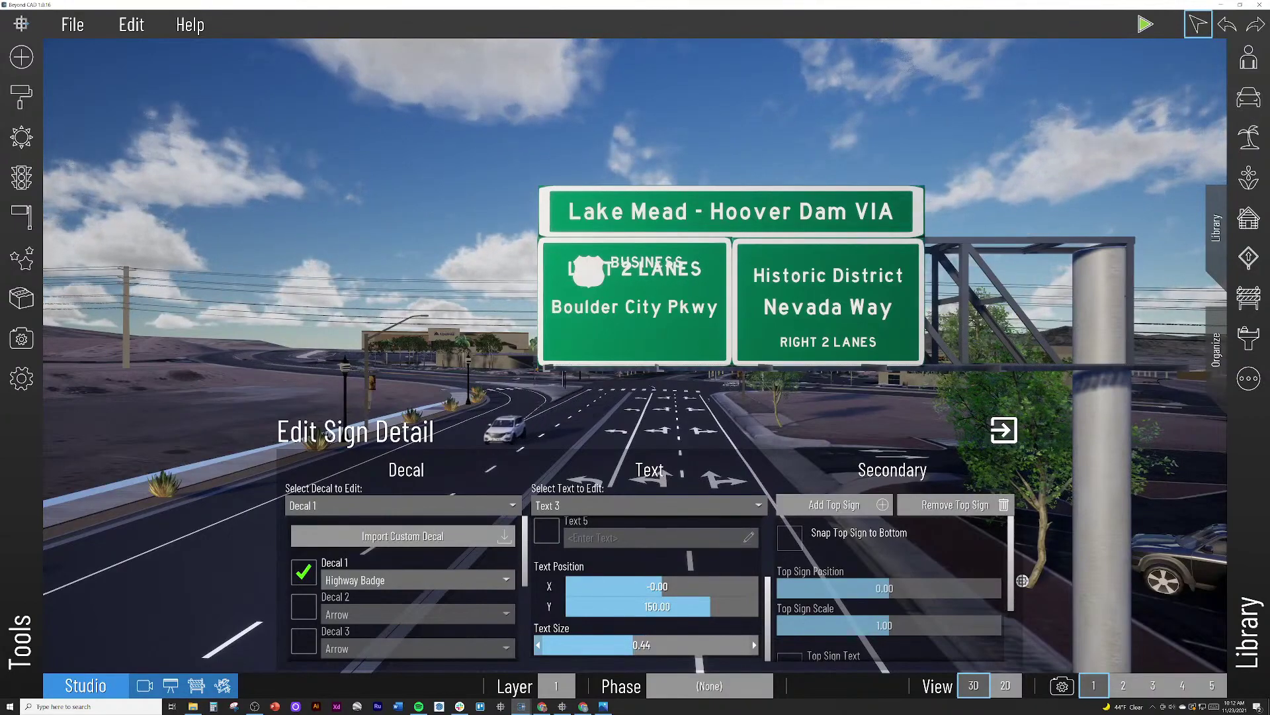
left_click_drag(624, 645, 602, 646)
left_click_drag(710, 607, 672, 607)
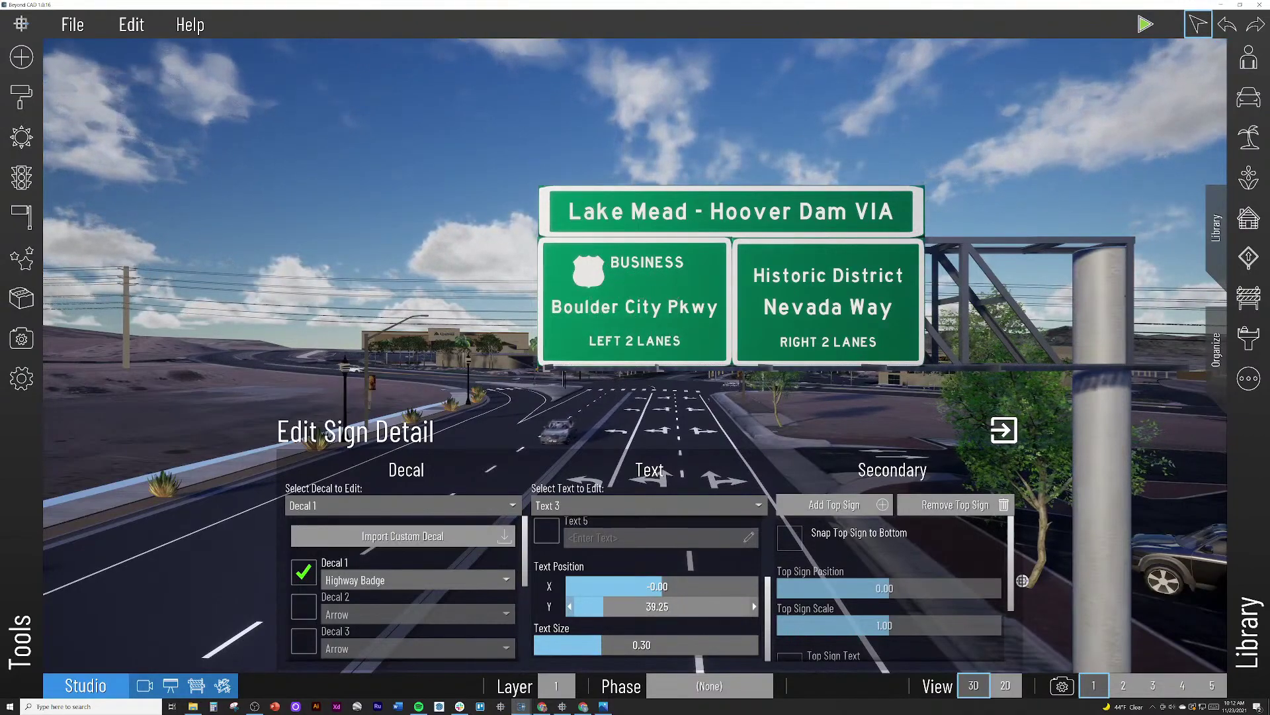
left_click_drag(717, 607, 697, 611)
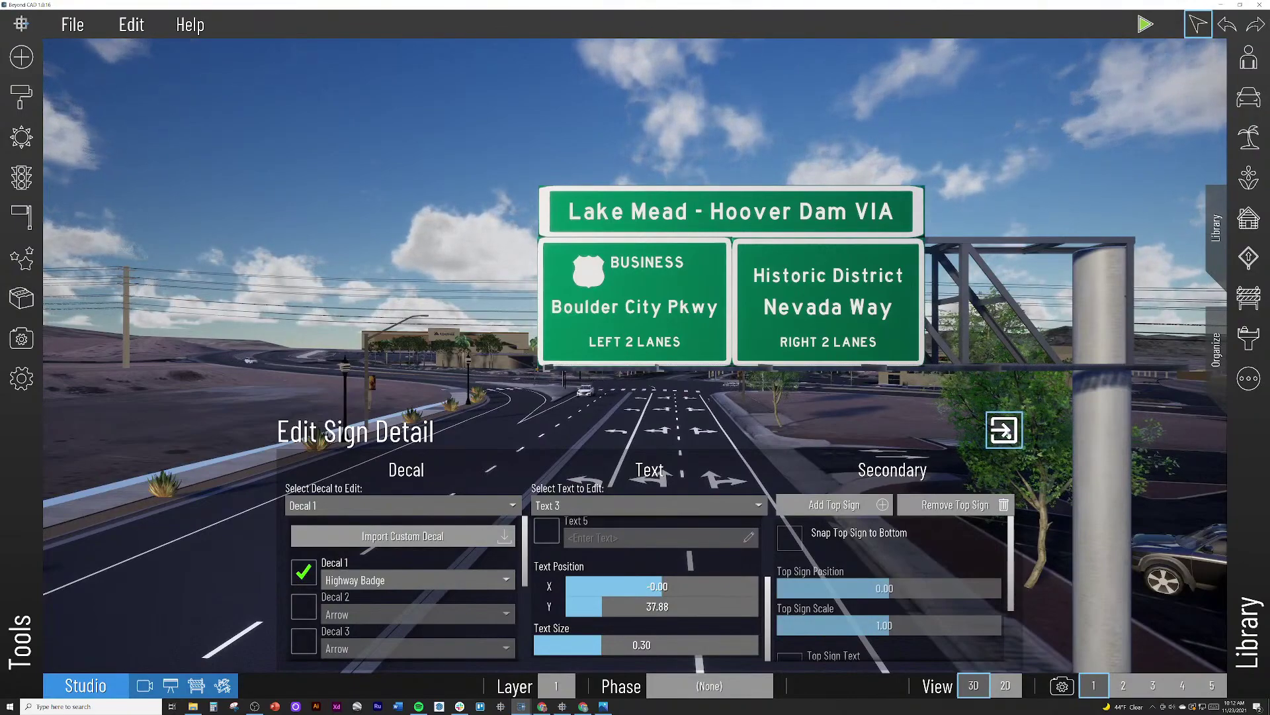
Step: Leave the sign detail editor and publish the overhead sign structure to the scene
left_click(1004, 430)
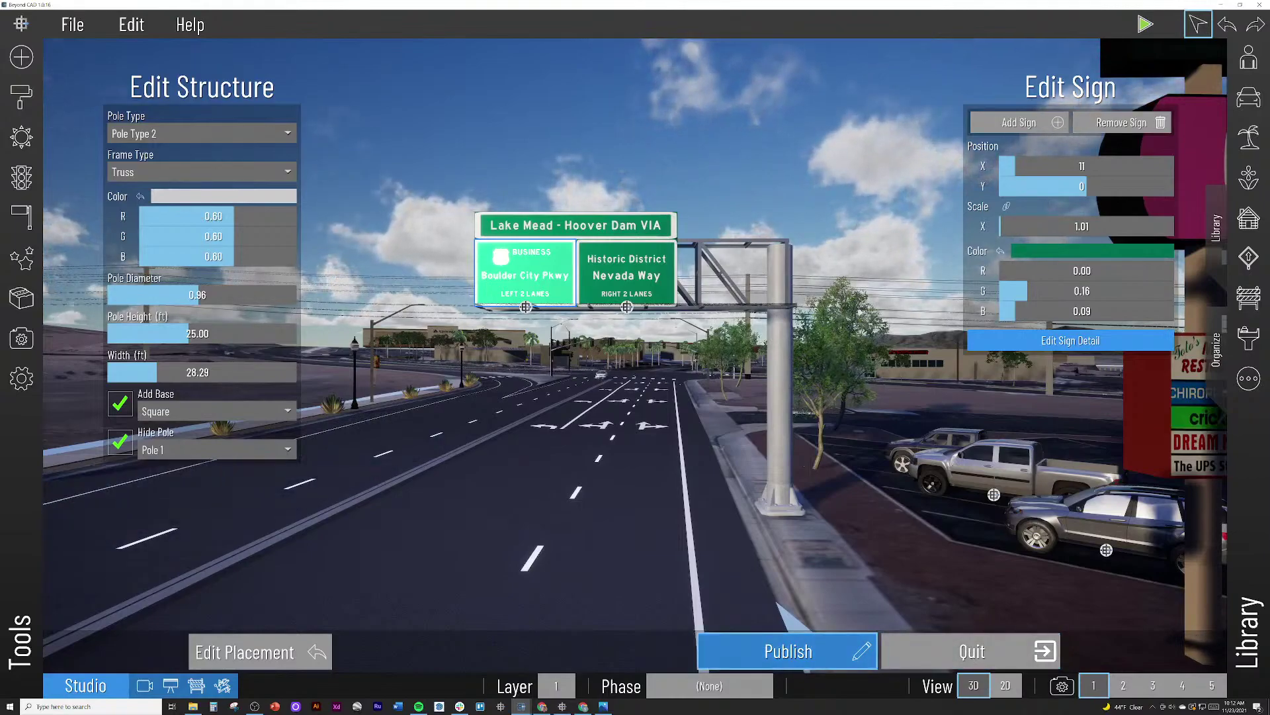
left_click(787, 652)
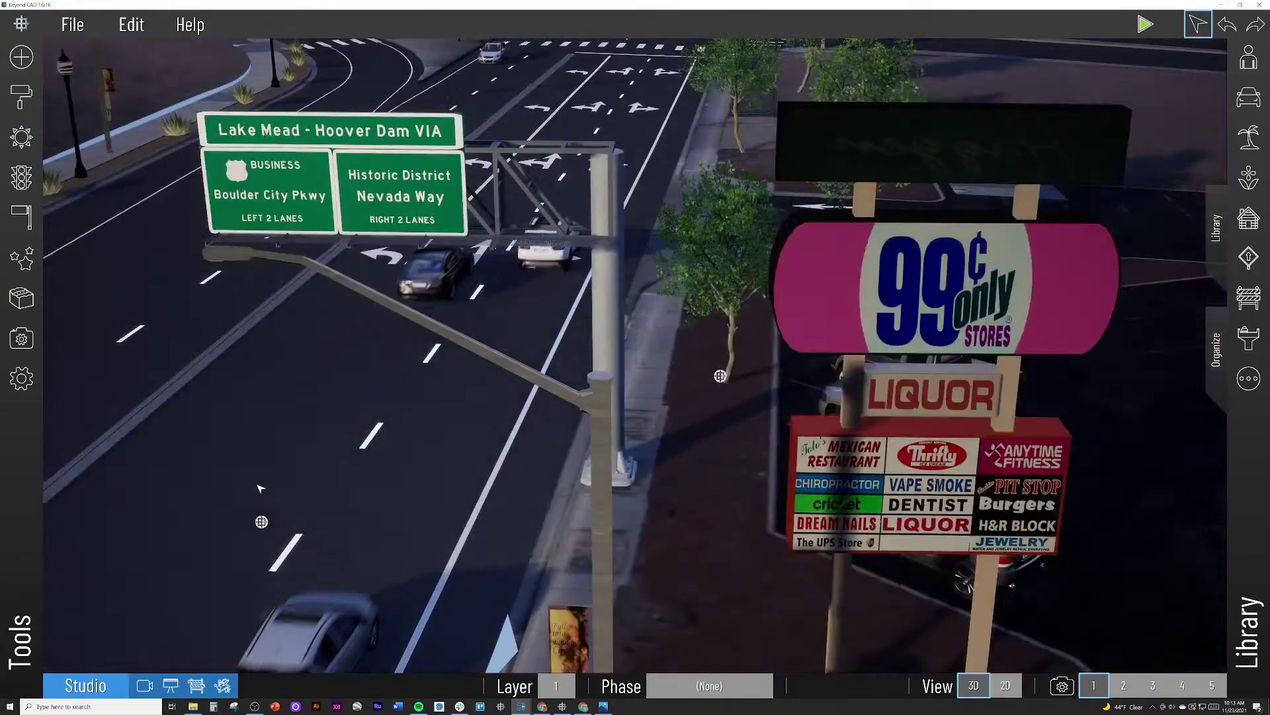
Step: Select the published overhead sign, hide and show it through the Organize list, and deselect it
left_click(262, 521)
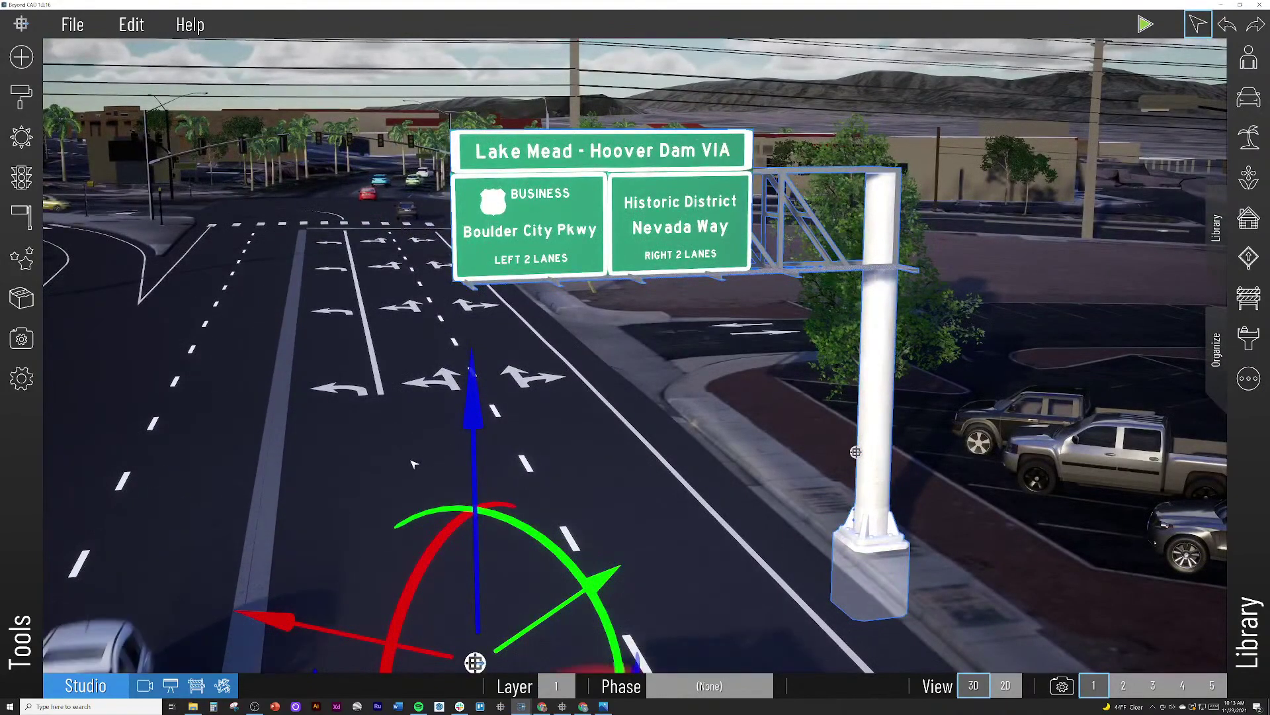
scroll(482, 449, "up", 3)
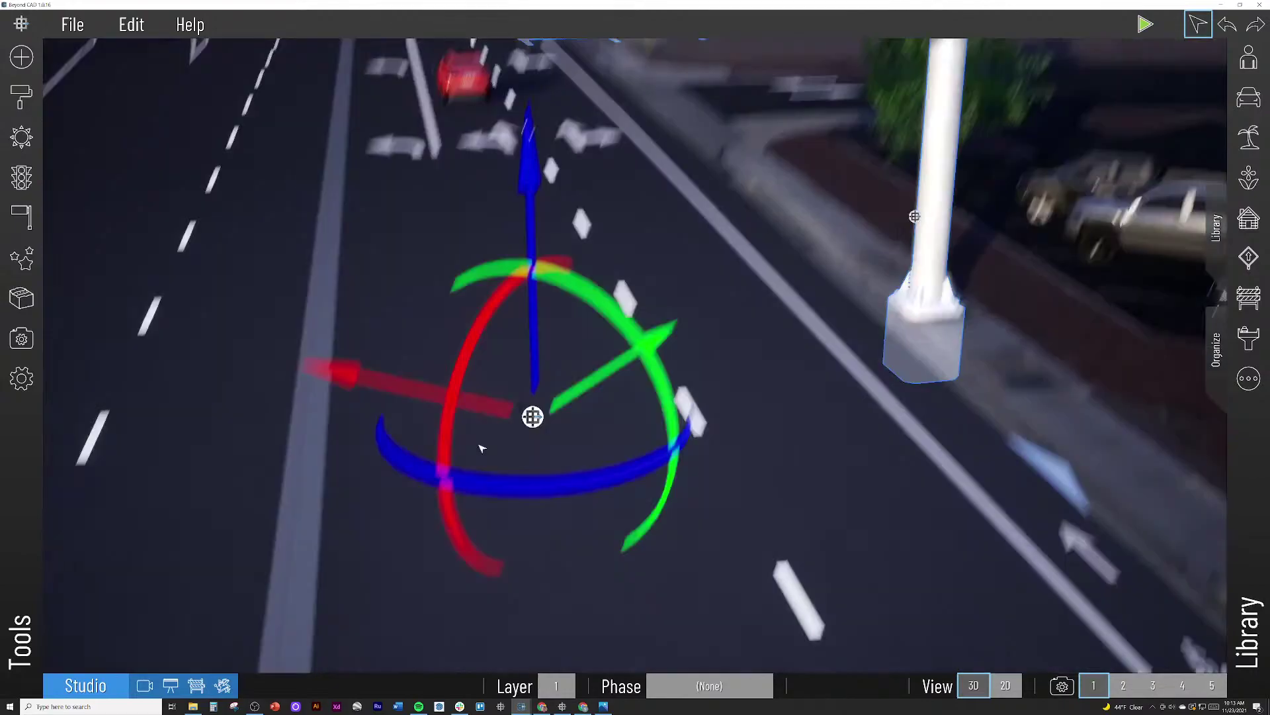
scroll(334, 387, "down", 3)
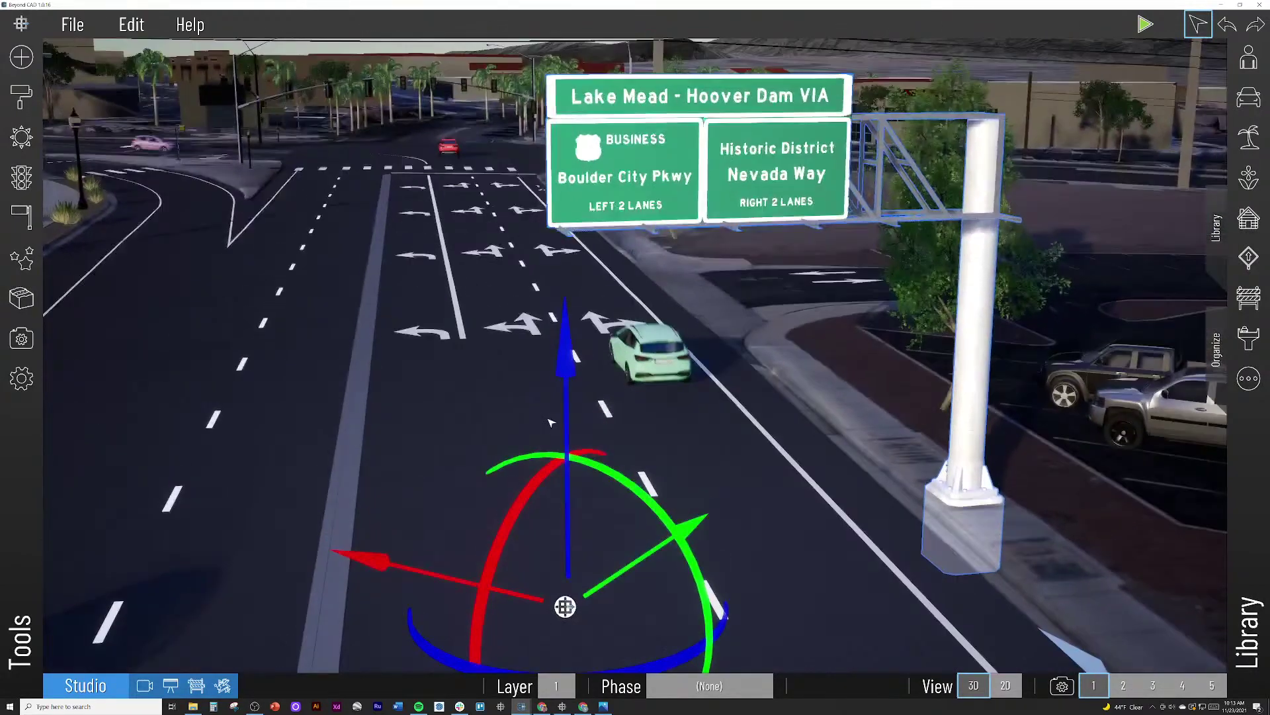
left_click(1218, 361)
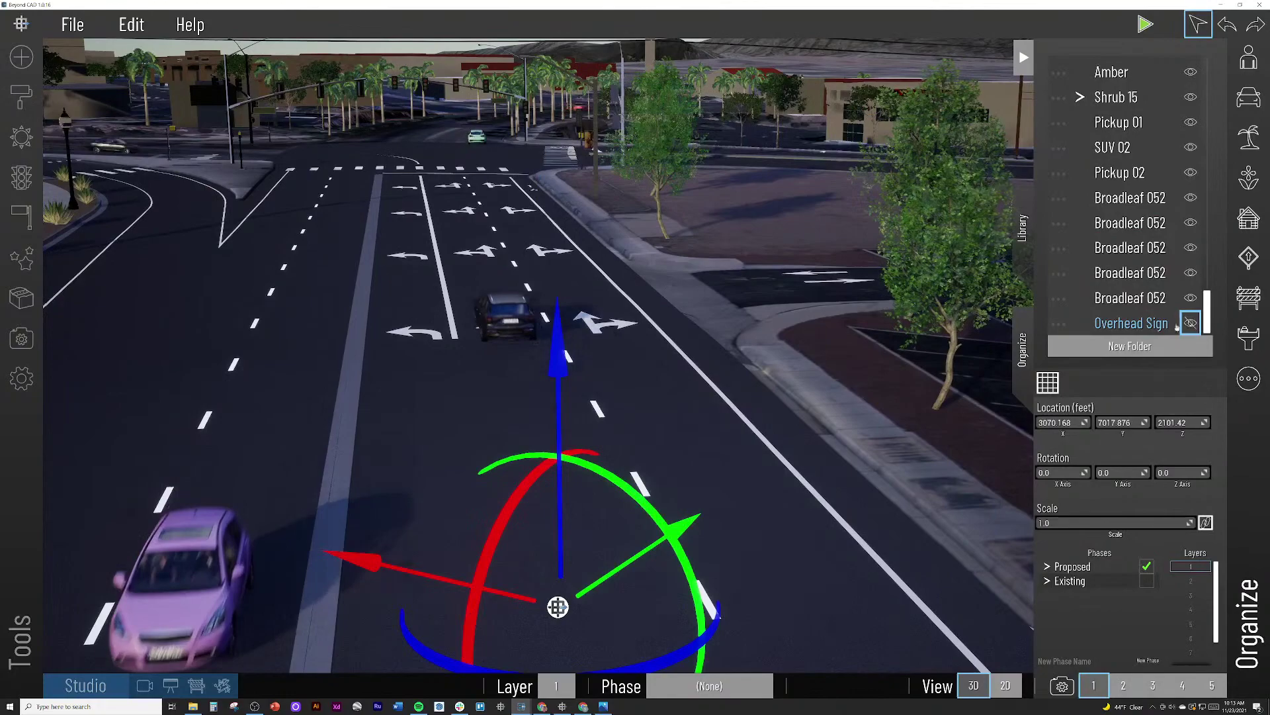
scroll(775, 389, "up", 5)
left_click(745, 424)
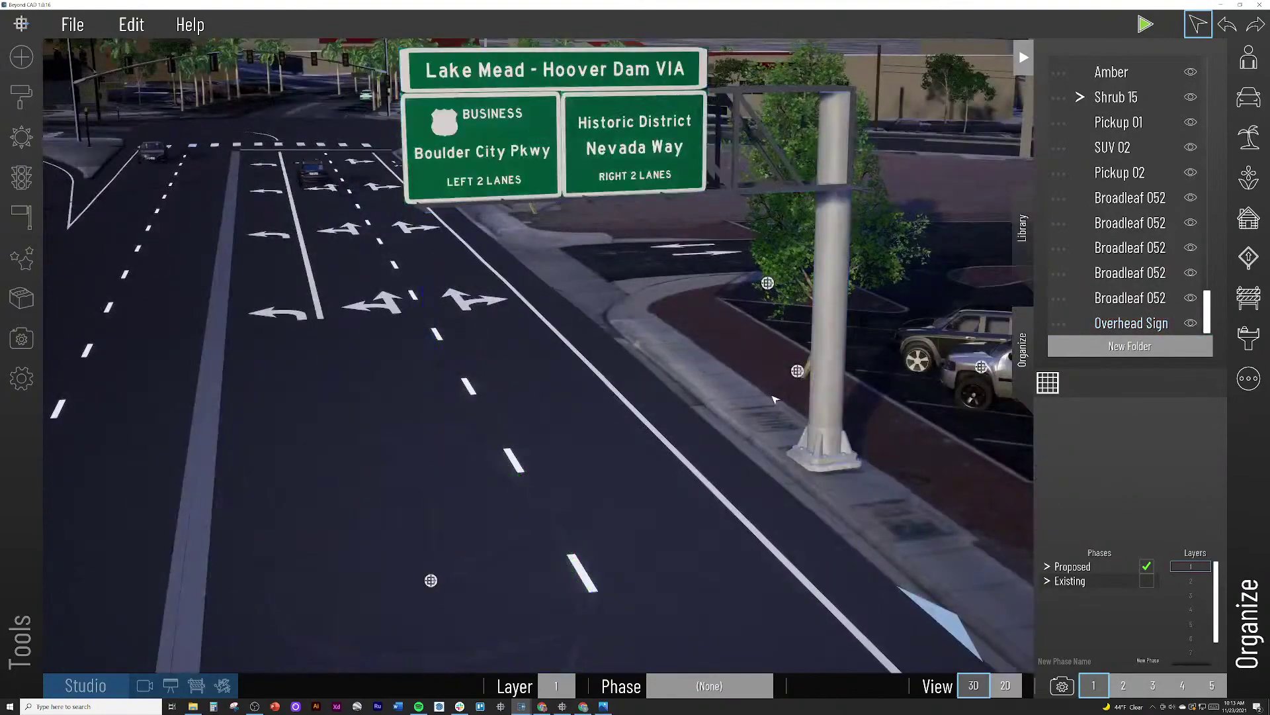
Step: Examine the published overhead sign from the road and compare it with the Google Street View reference
scroll(741, 424, "down", 5)
scroll(733, 437, "up", 8)
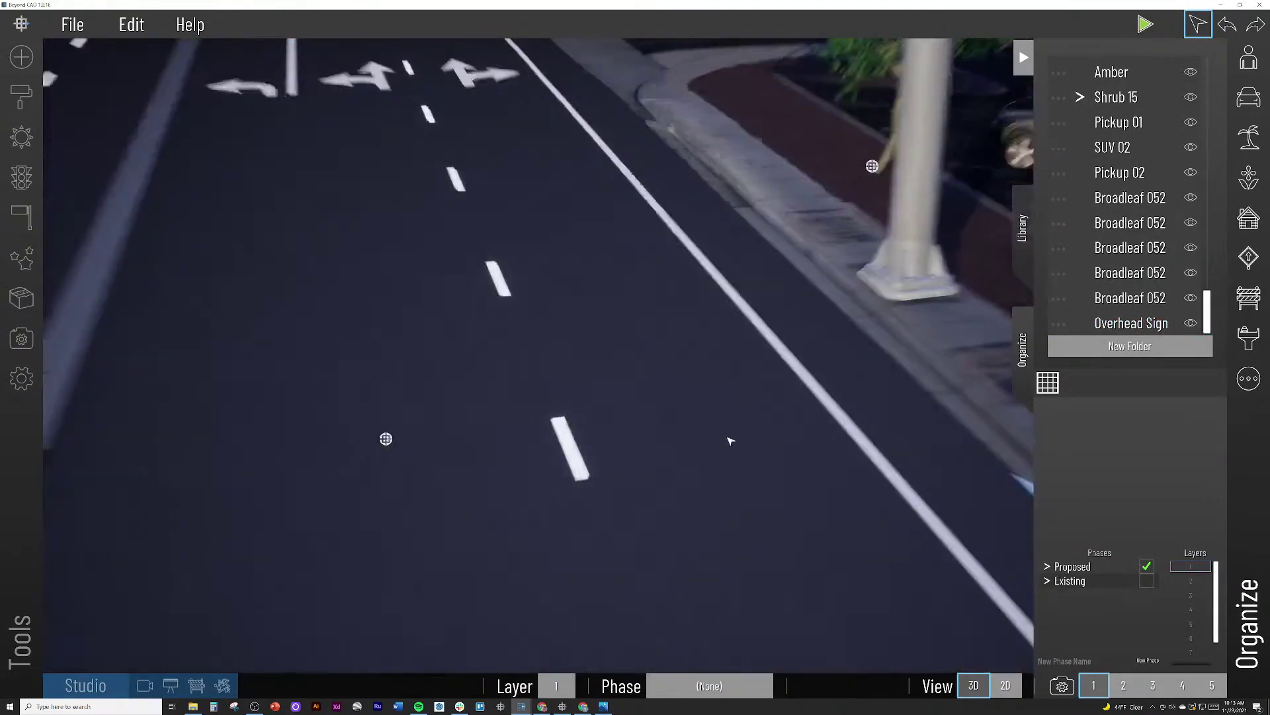
scroll(735, 427, "down", 8)
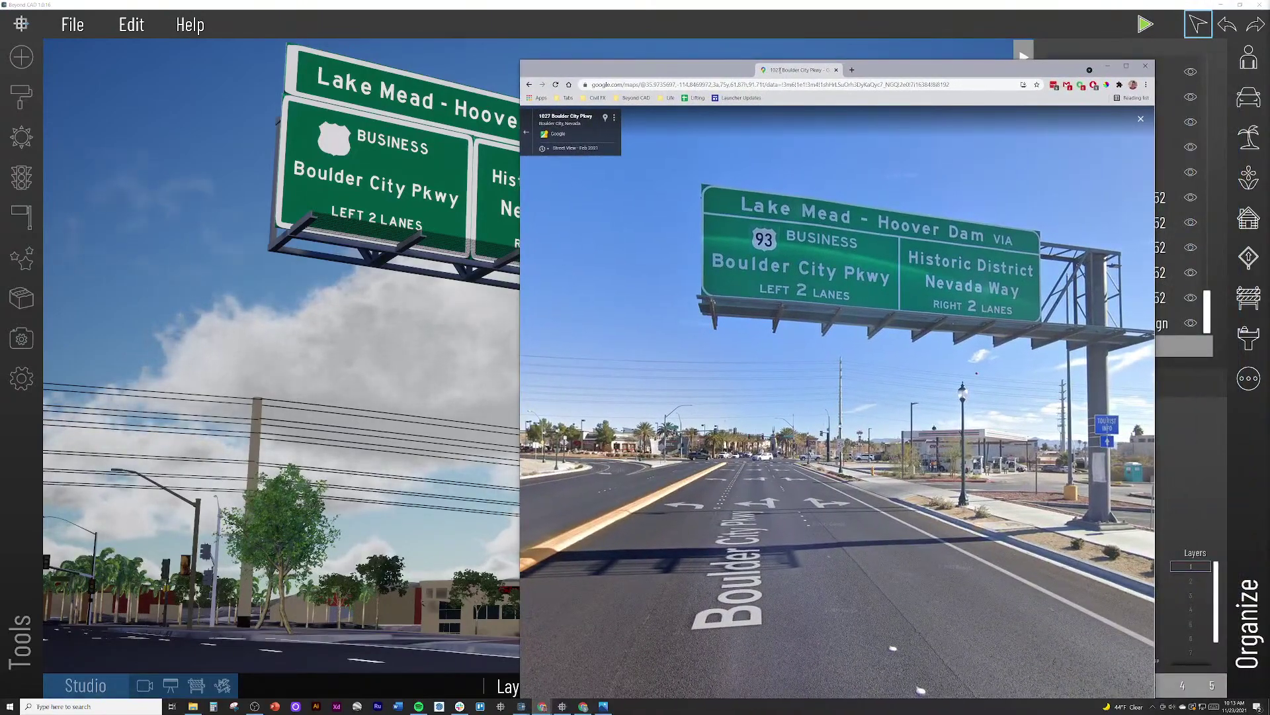
left_click_drag(779, 69, 358, 327)
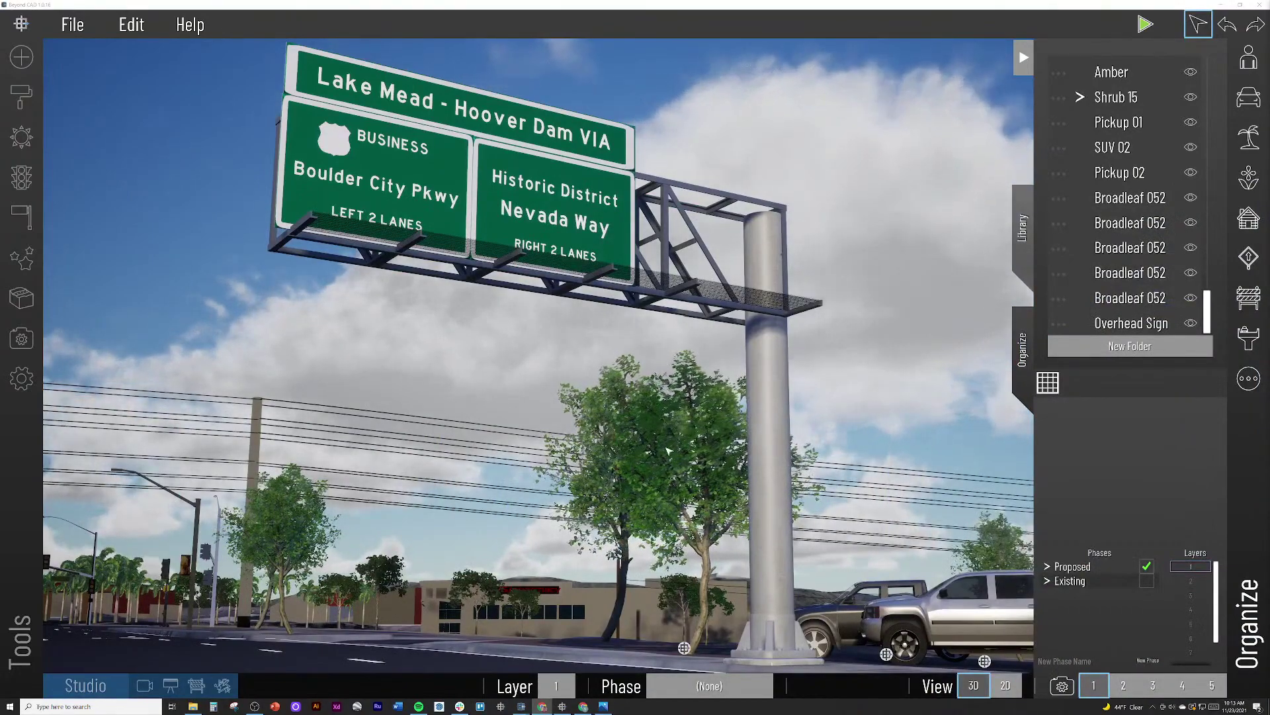
right_click_drag(671, 450, 657, 487)
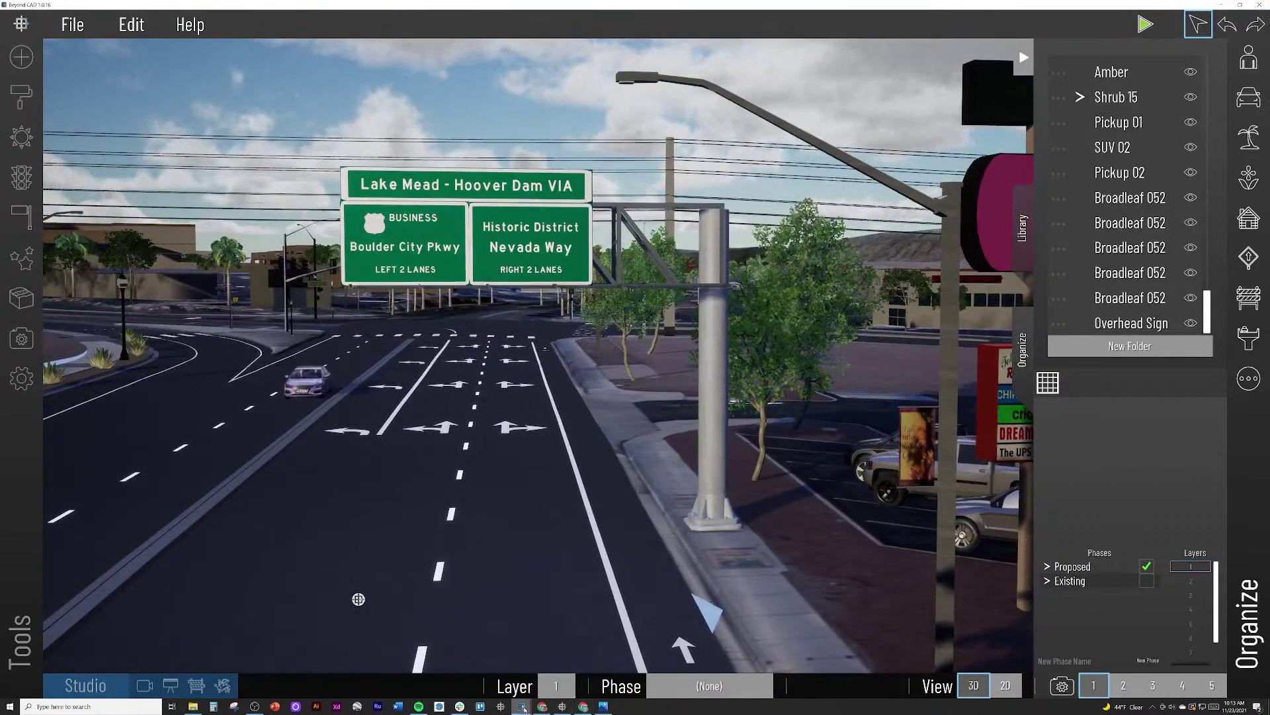
Step: Switch to the second Beyond CAD window, maximize it, start a new project and close the welcome screen
mouse_move(562, 706)
left_click(561, 671)
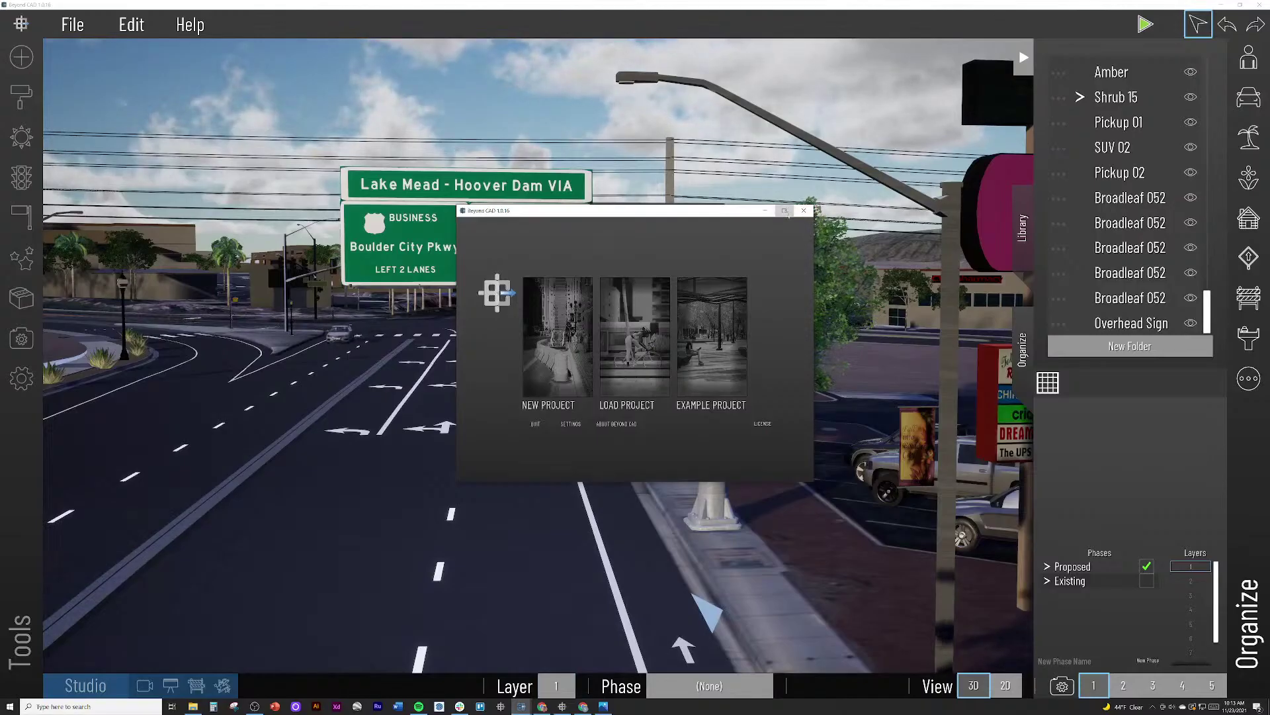
left_click(786, 211)
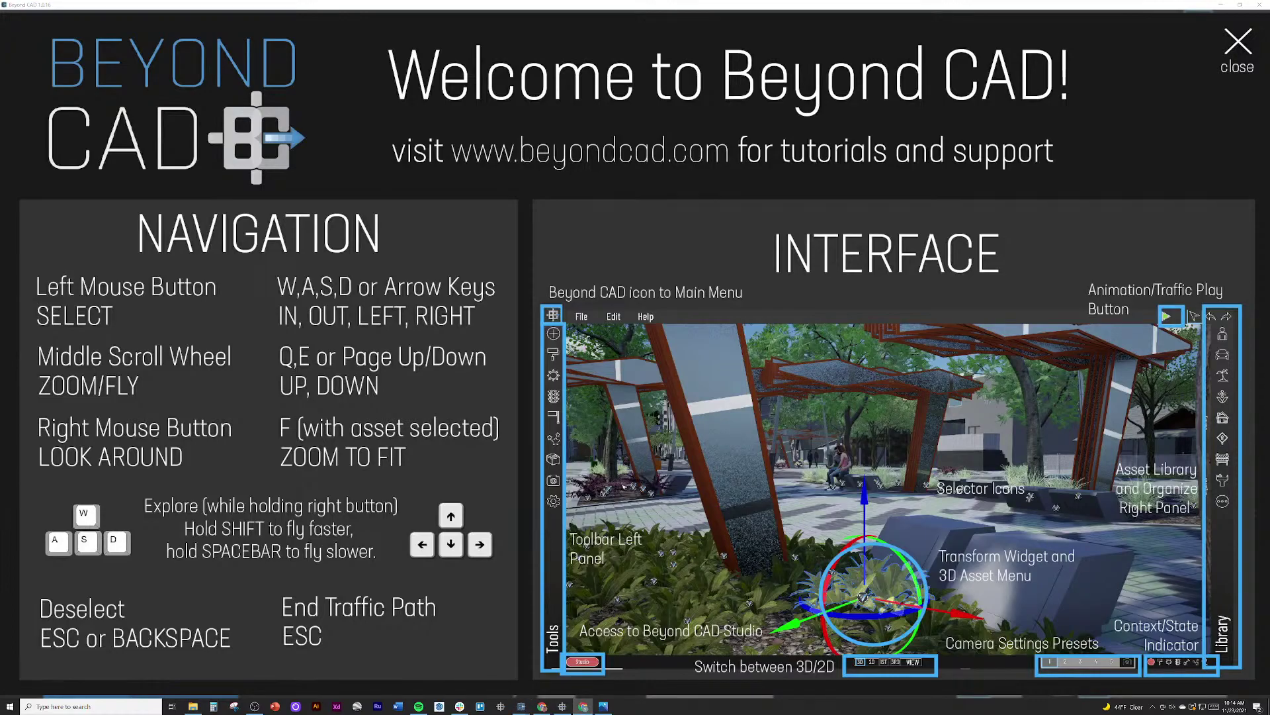
left_click(1227, 49)
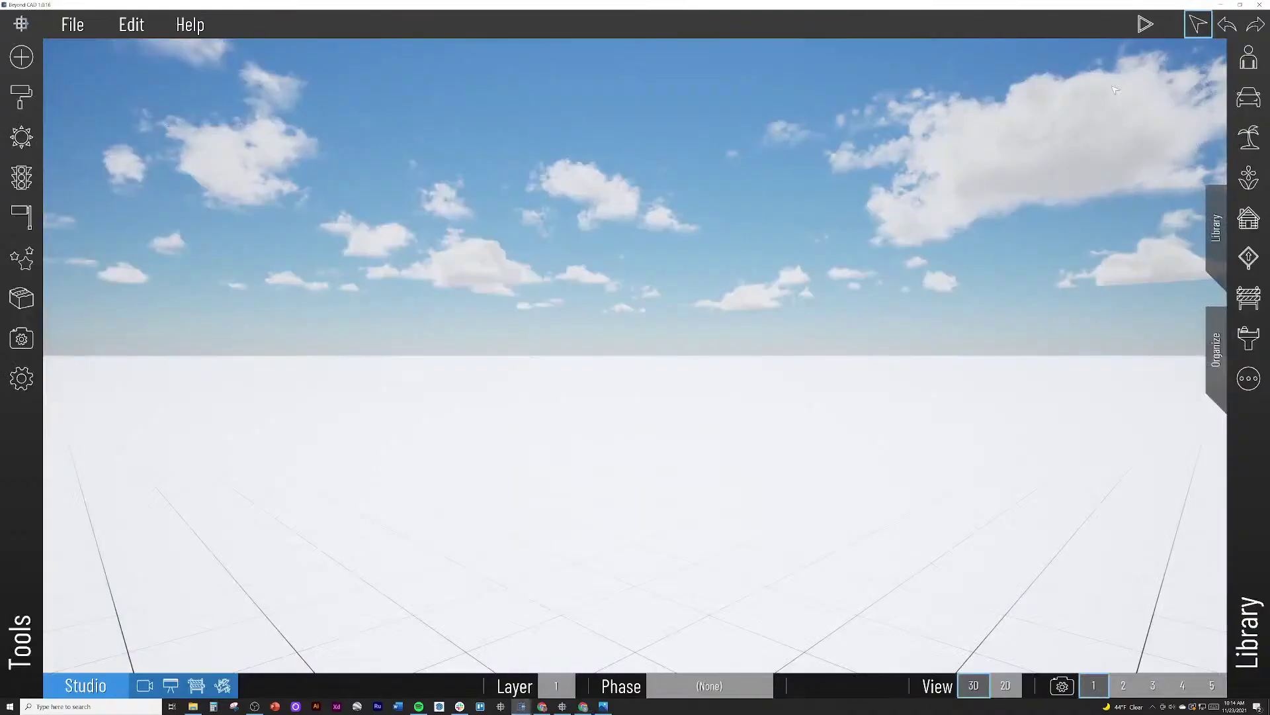
left_click(71, 24)
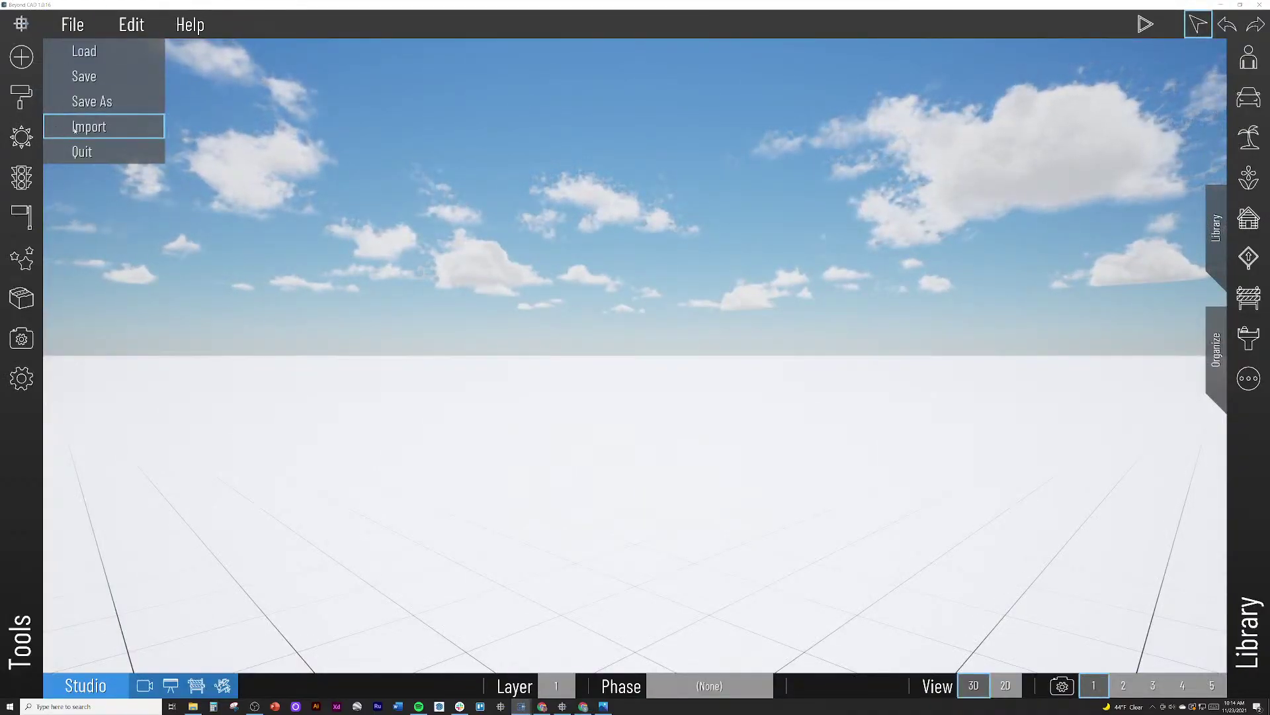
left_click(75, 127)
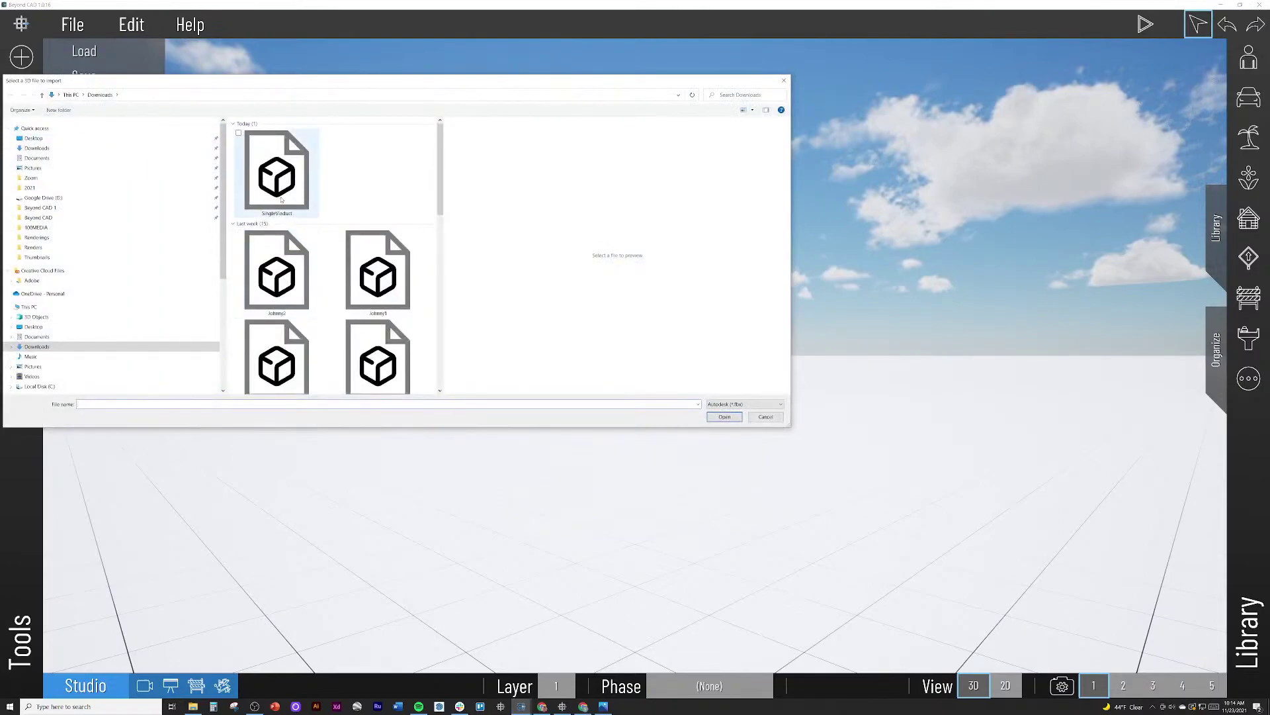
left_click(765, 417)
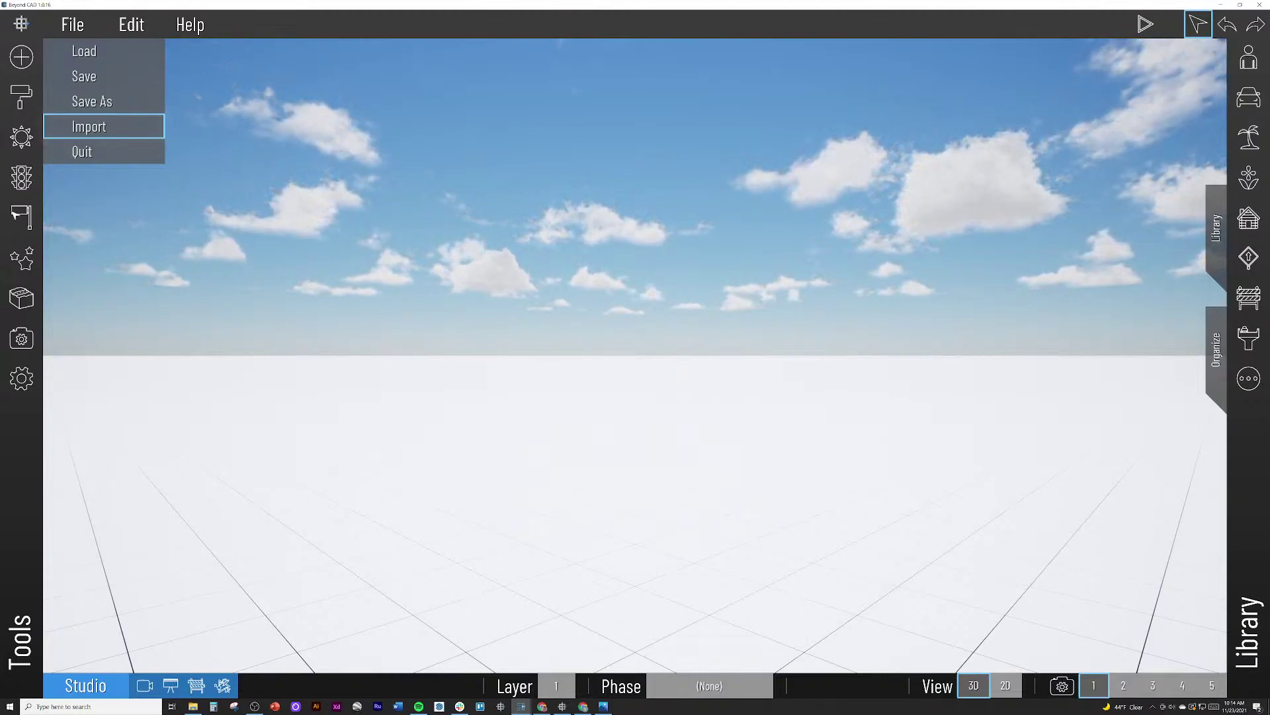
Step: Start creating a roadside sign in a blank scene
left_click(24, 206)
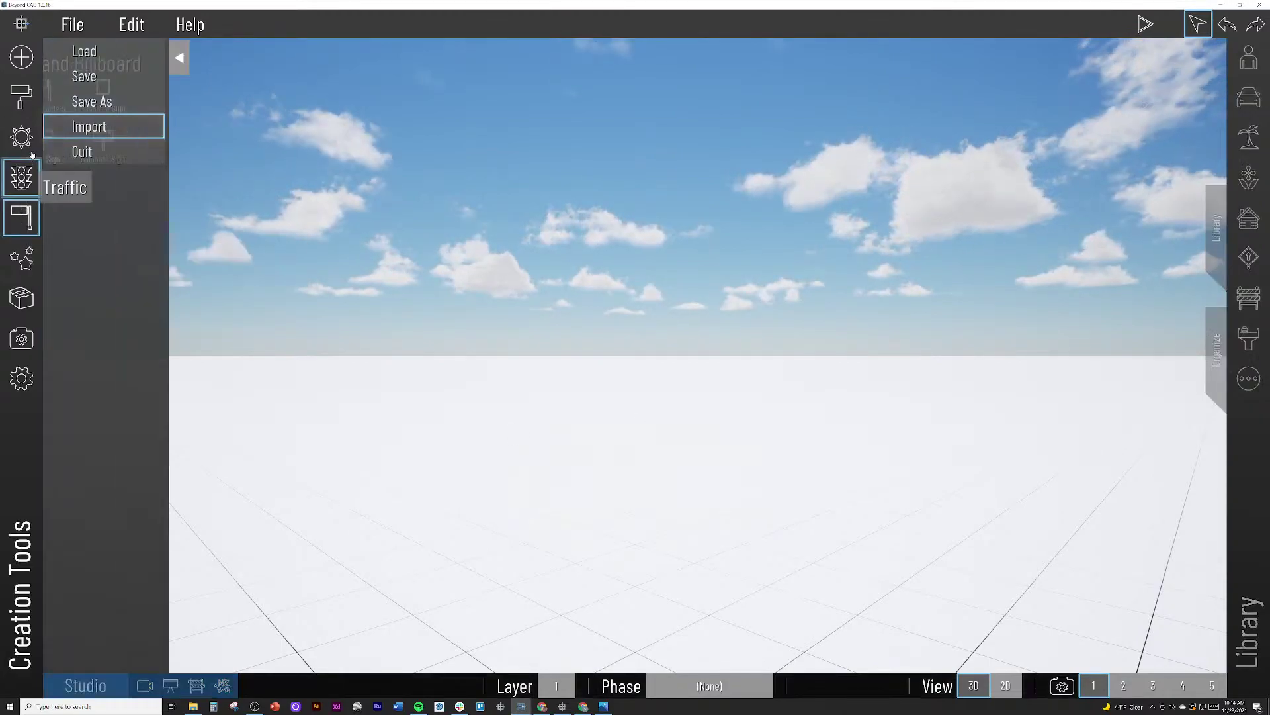
left_click(80, 28)
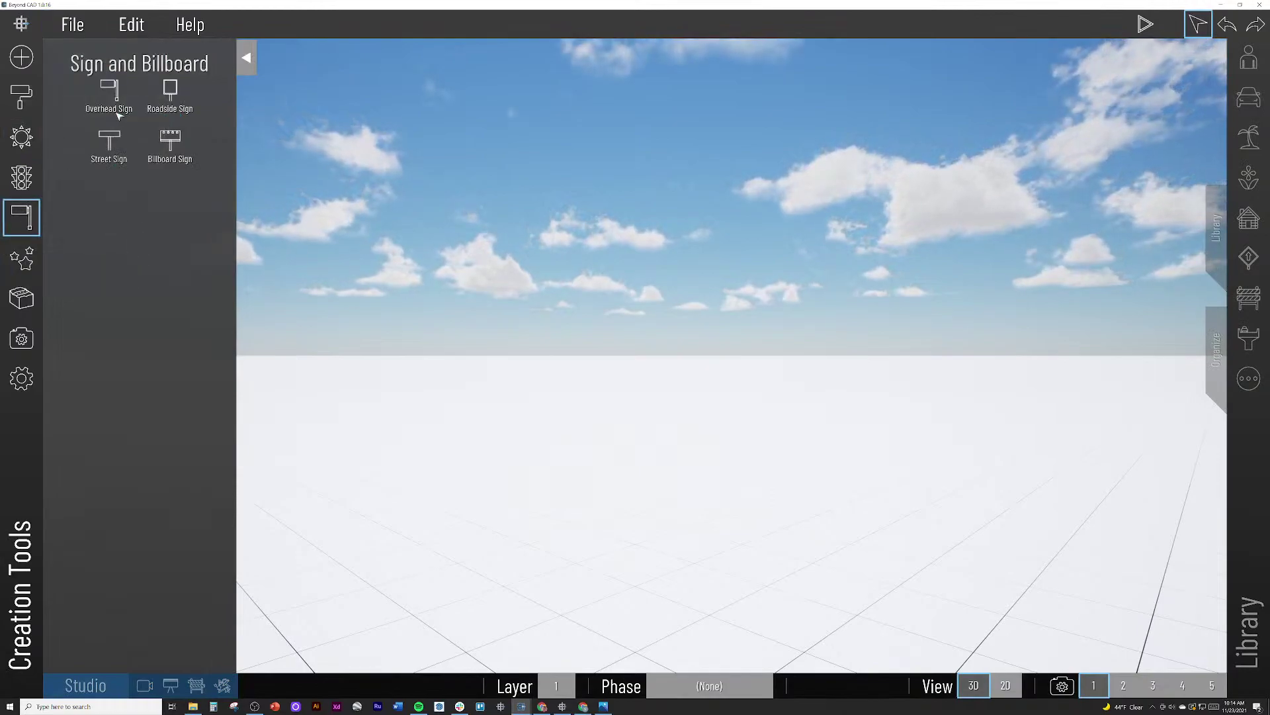
left_click(174, 91)
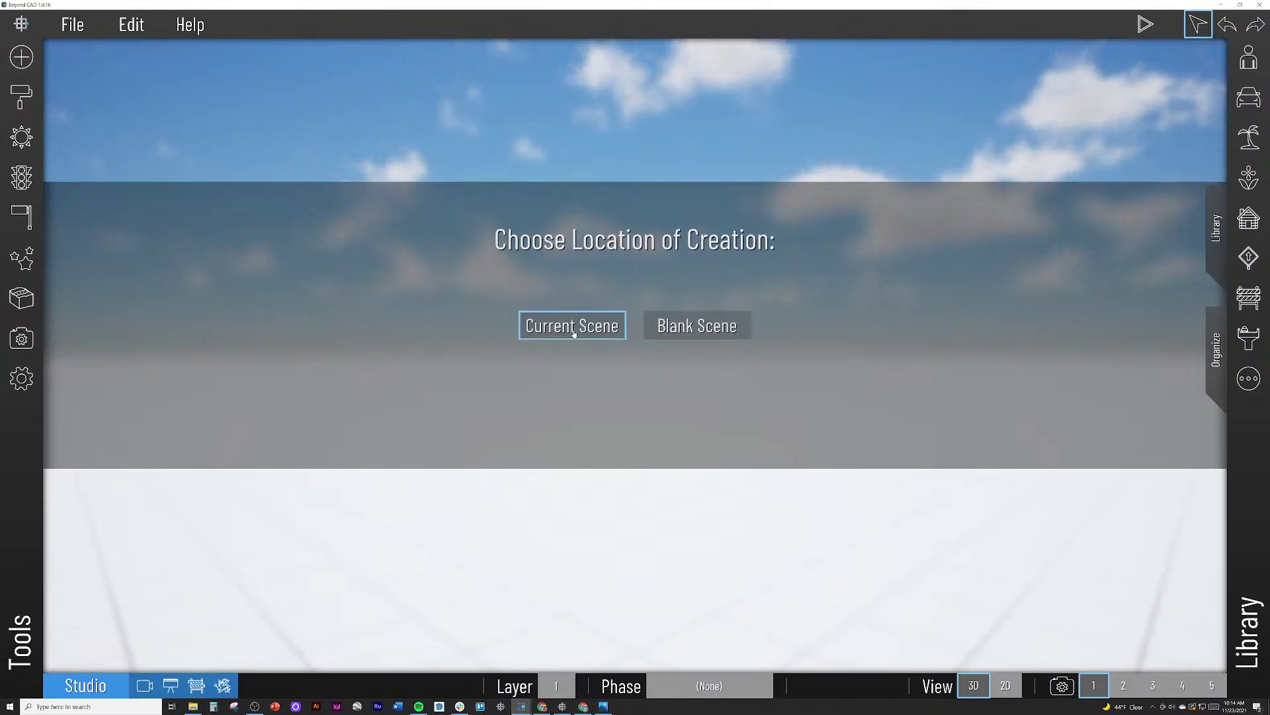
left_click(703, 335)
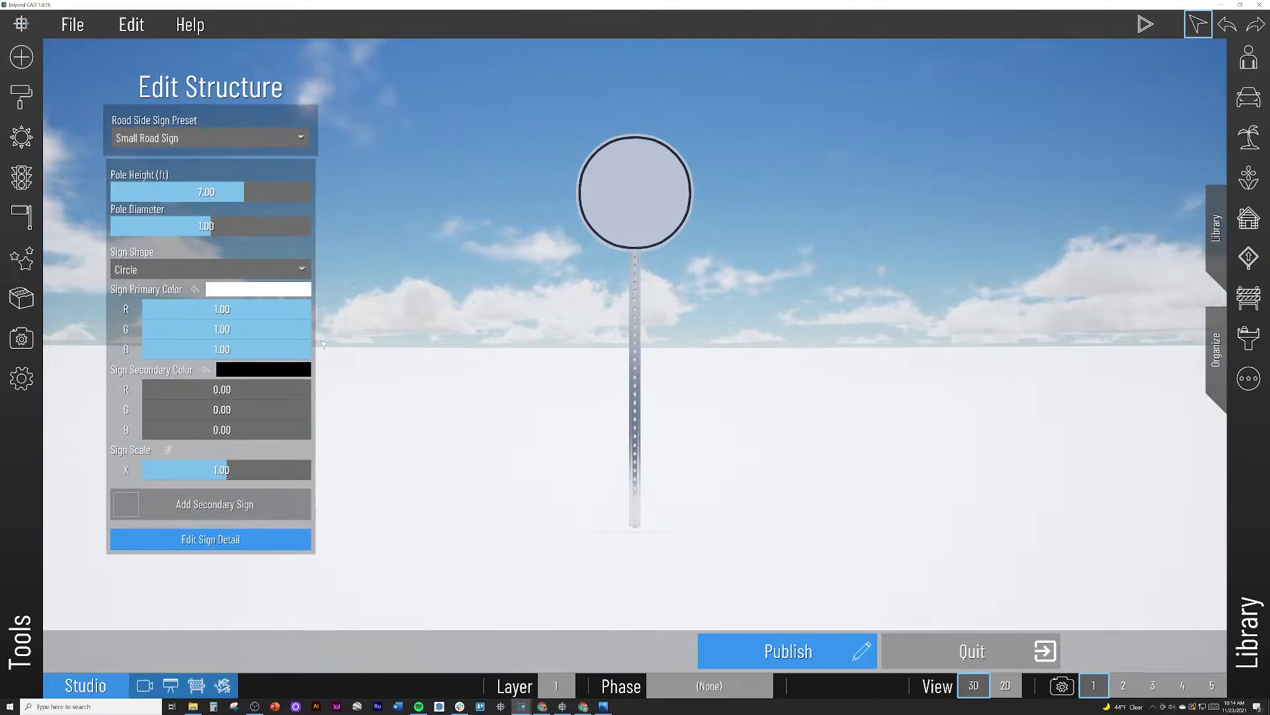
Step: Switch the roadside sign preset to Medium Road Sign and back to Small Road Sign, accepting both preset changes
left_click(197, 144)
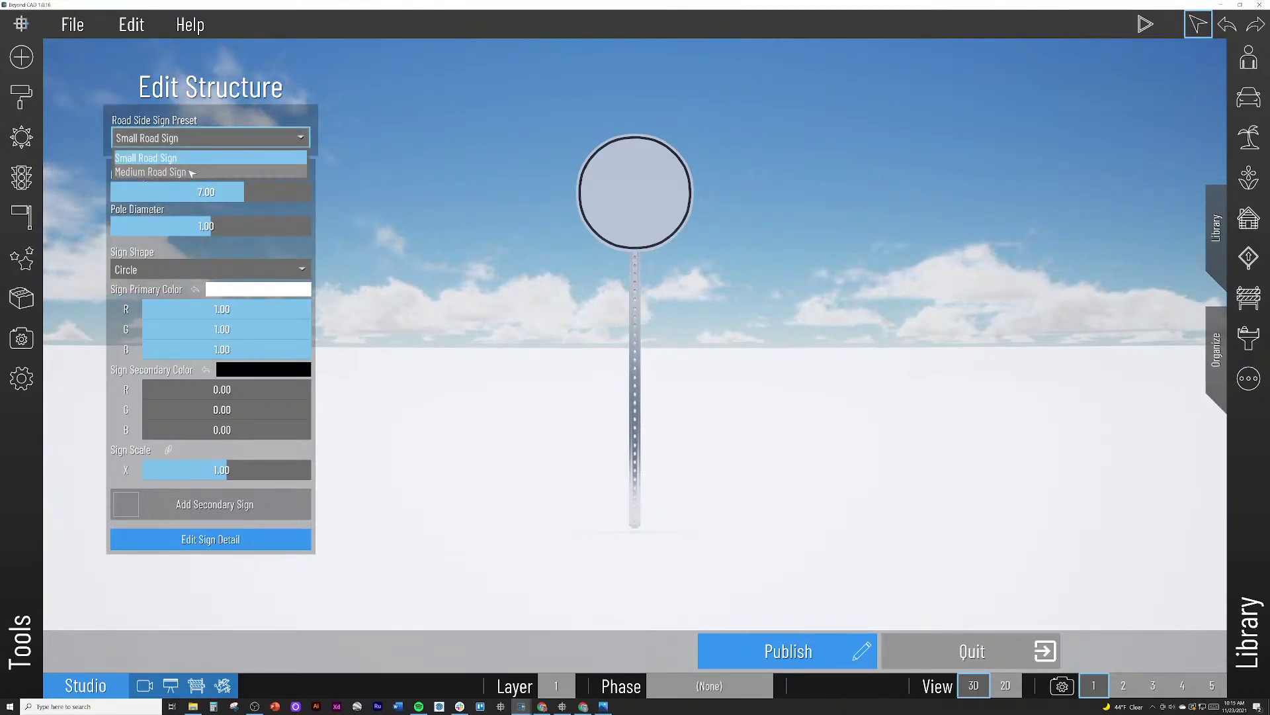
left_click(191, 174)
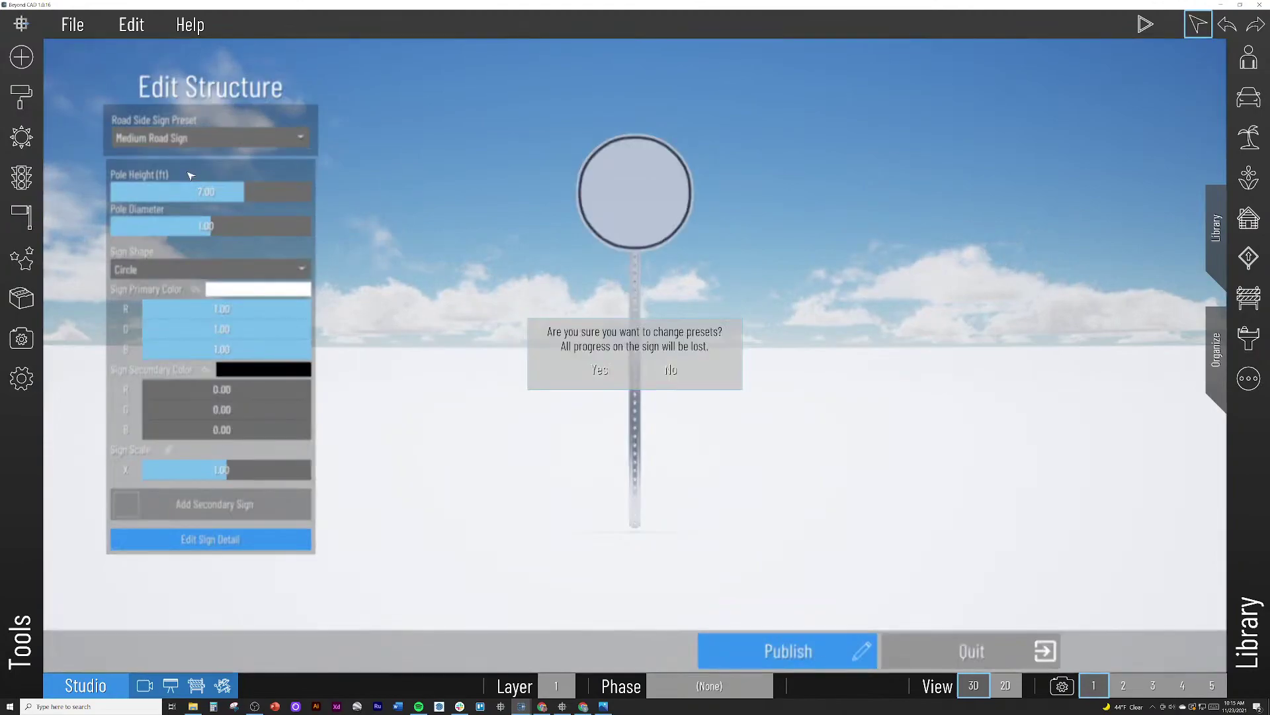
left_click(584, 372)
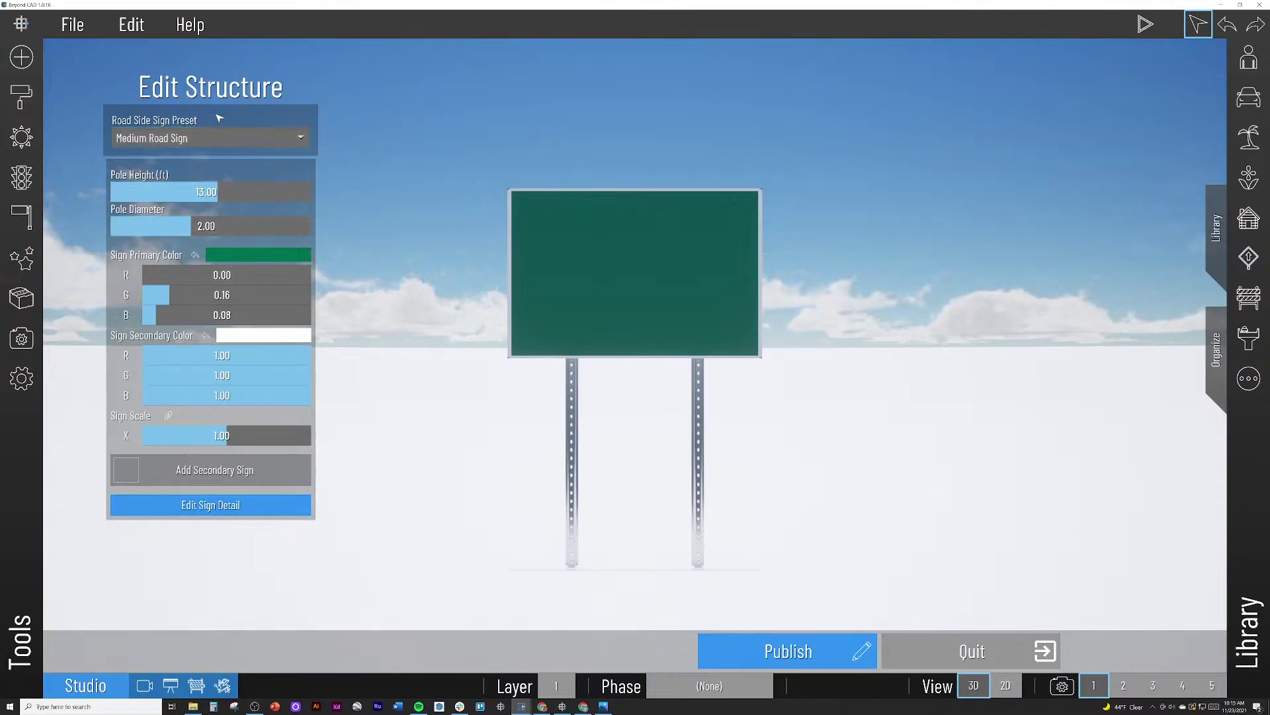
left_click(215, 141)
left_click(199, 163)
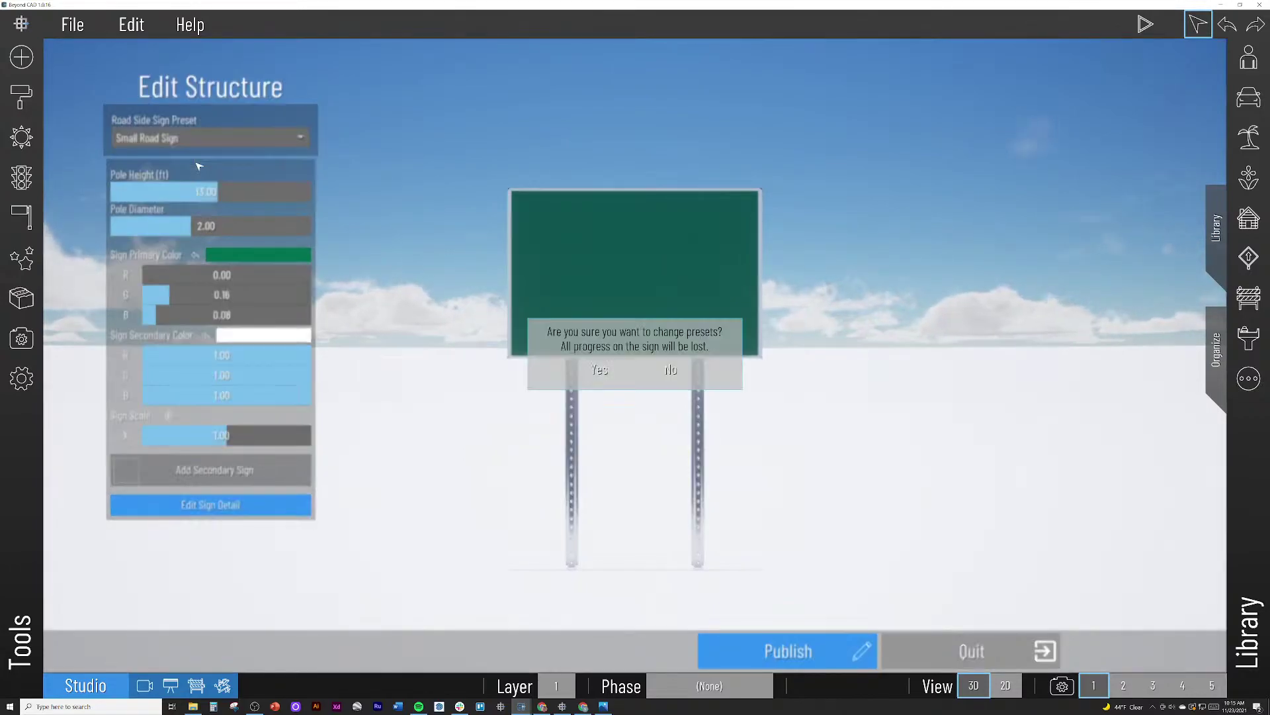
left_click(598, 370)
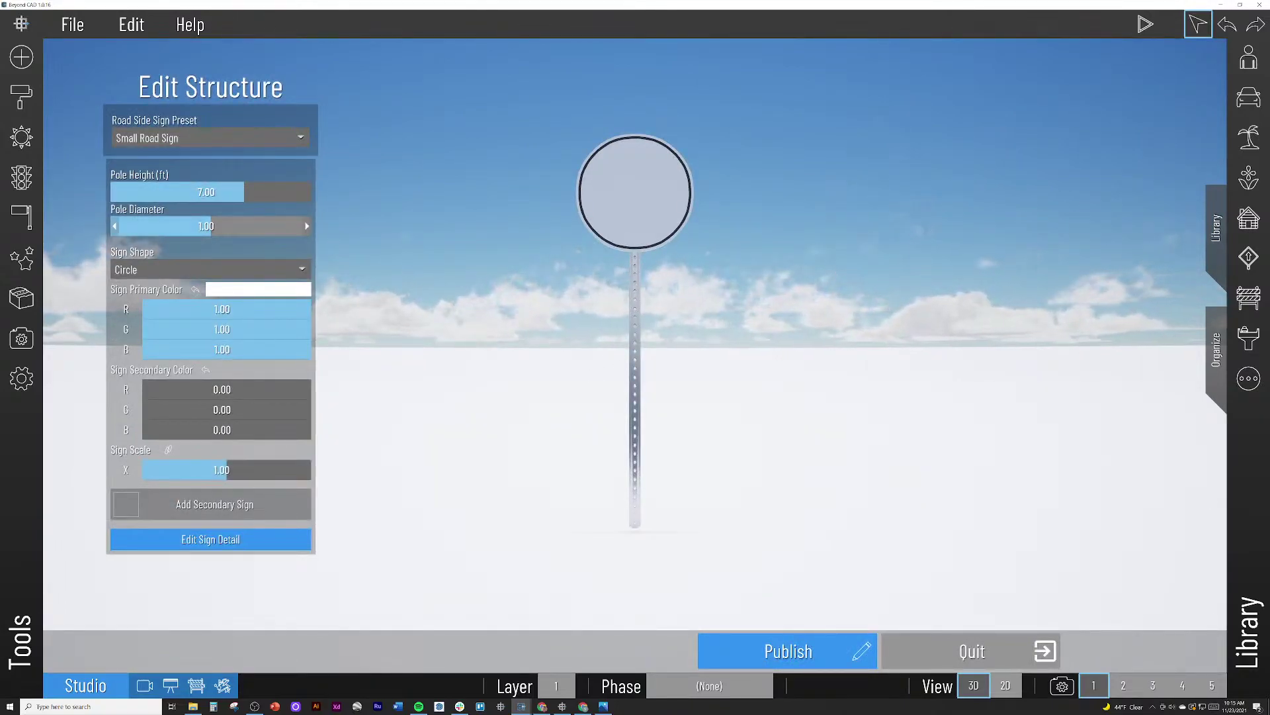
Step: Adjust the pole height to about 6.99 ft and the pole diameter to about 1.17
left_click_drag(239, 194, 240, 193)
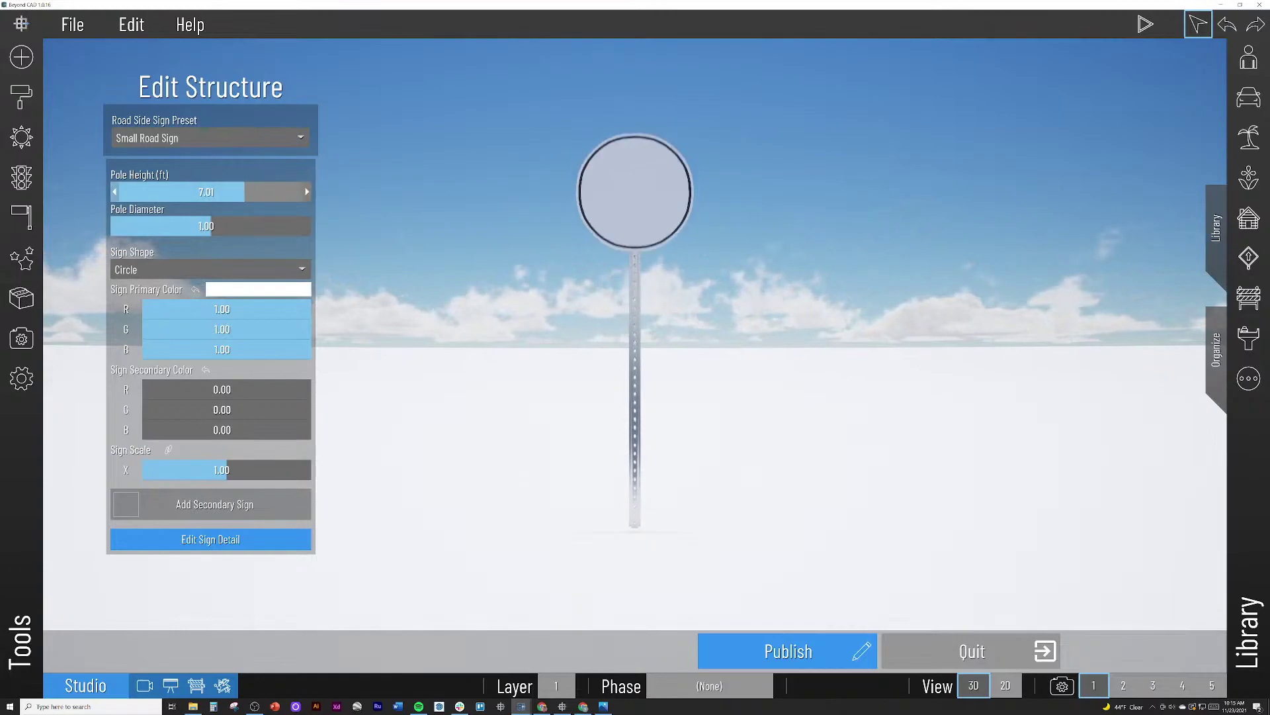
left_click_drag(173, 225, 258, 226)
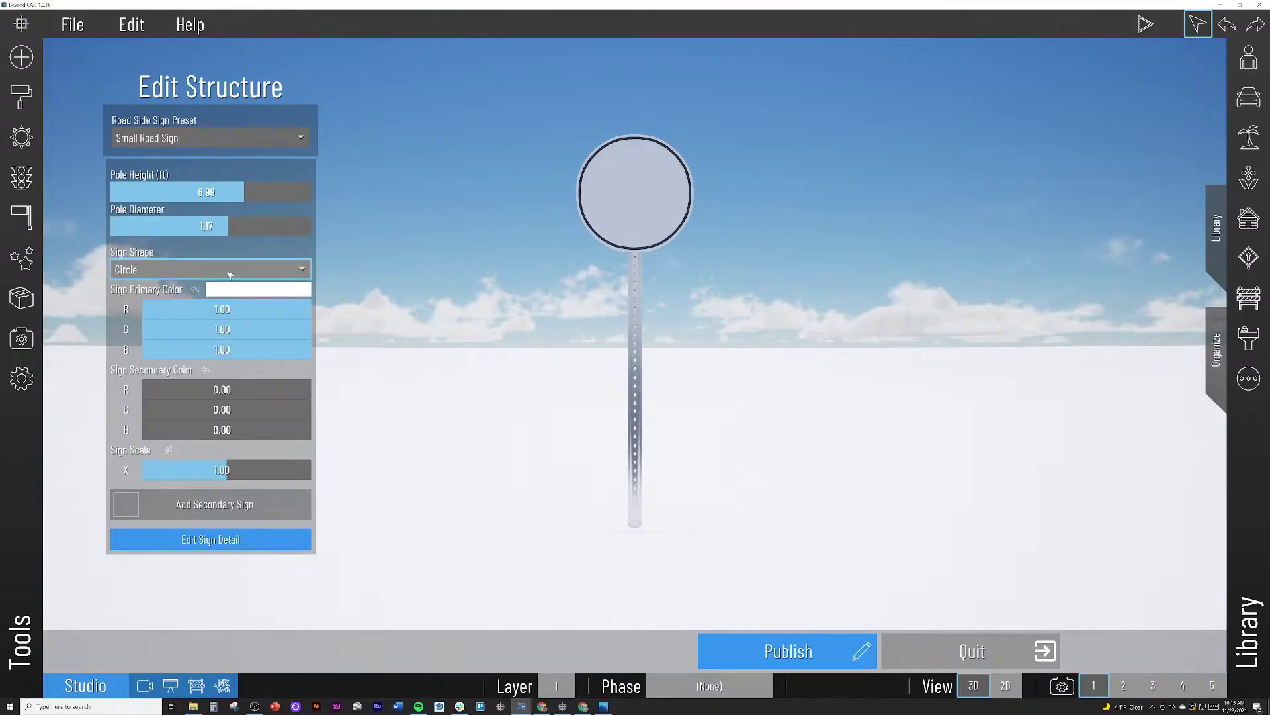
Step: Try the Triangle, Triangle180, Diamond and Octagon sign shapes and settle on Diamond
left_click(225, 269)
left_click(208, 316)
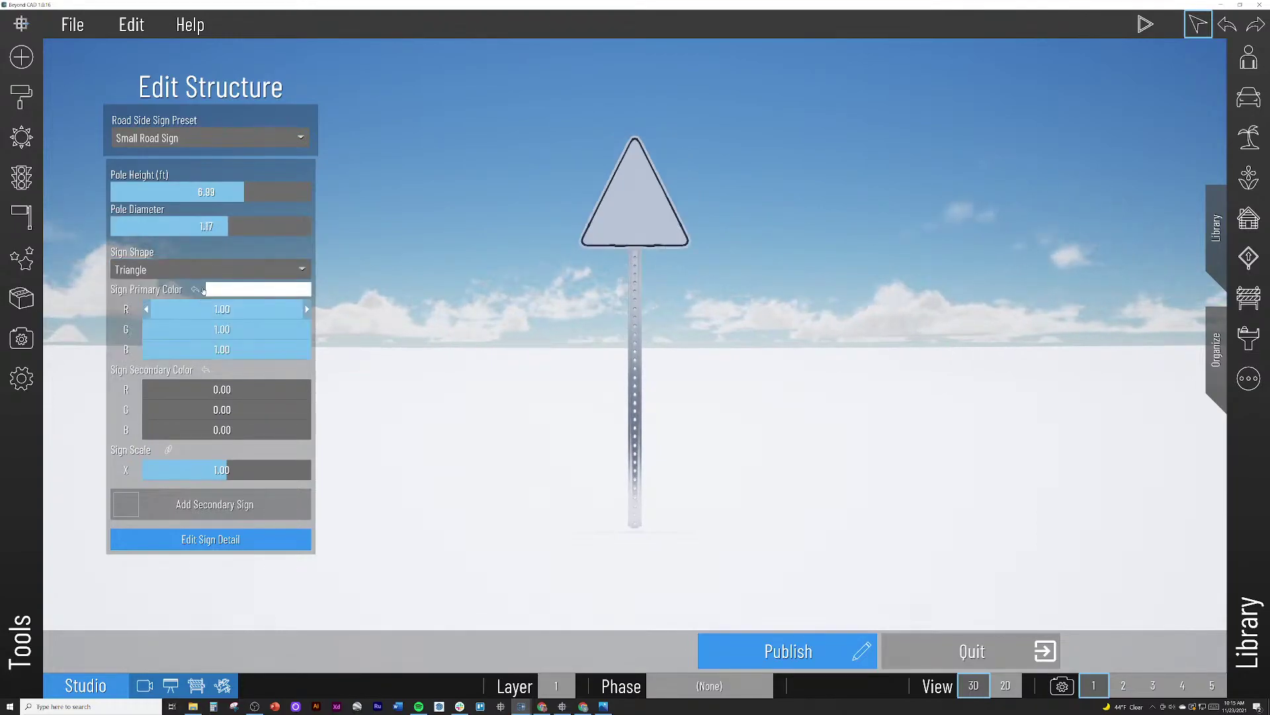
left_click(192, 269)
left_click(172, 329)
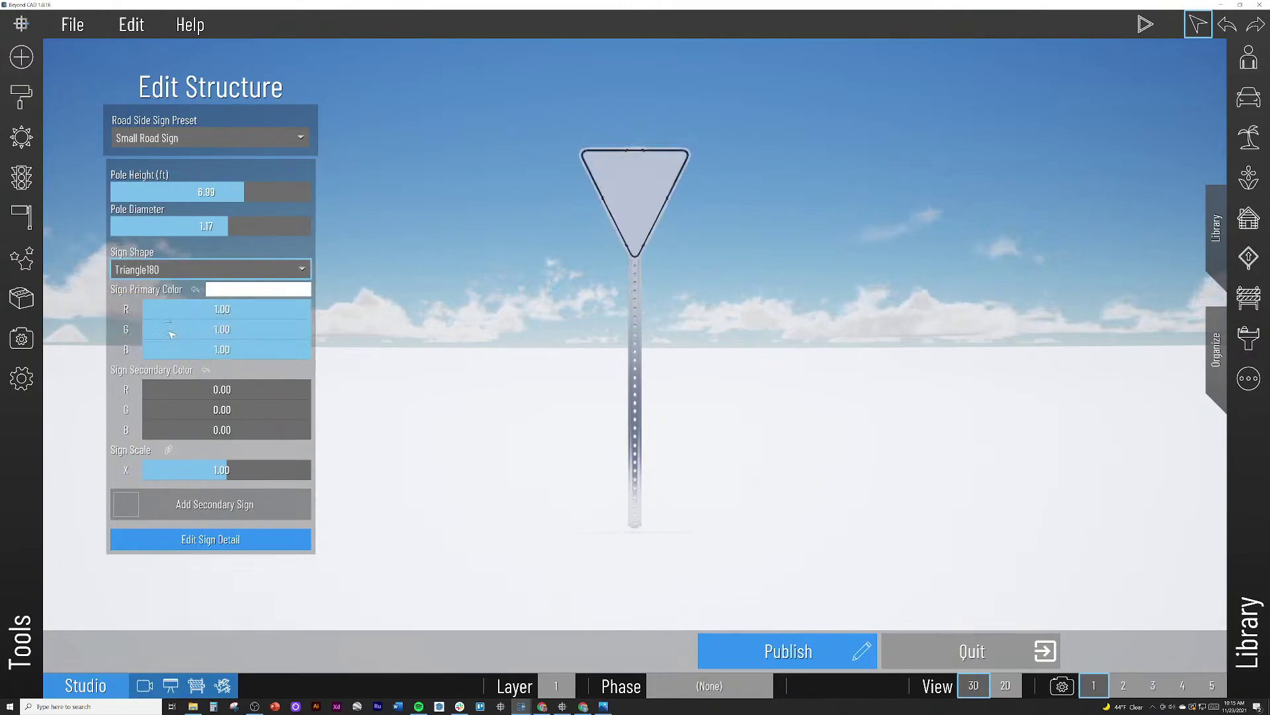
left_click(180, 272)
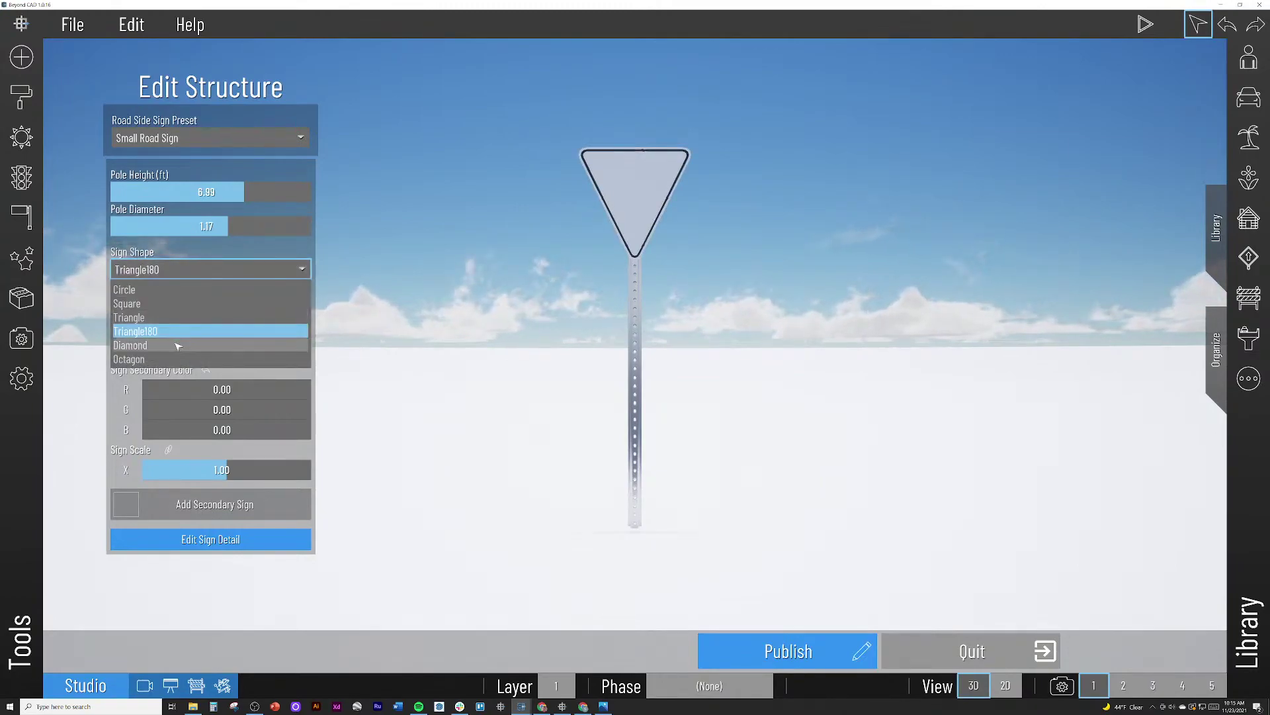
left_click(180, 344)
left_click(184, 277)
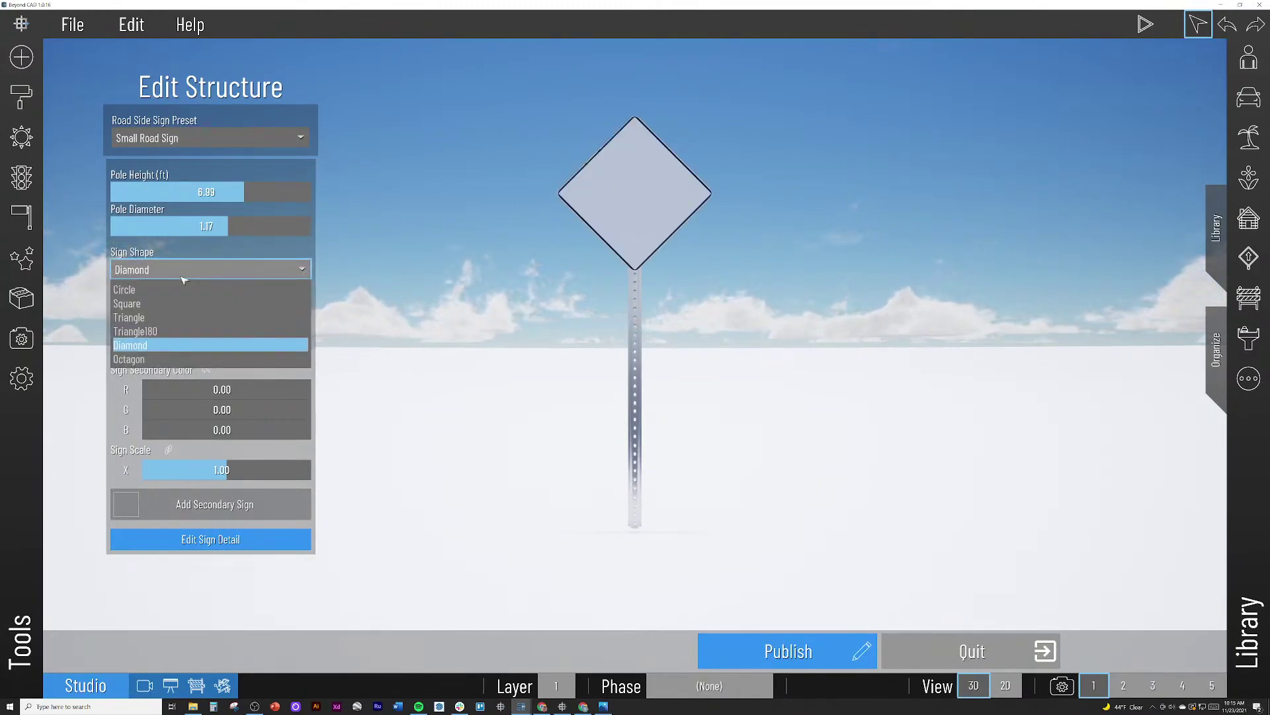
left_click(153, 359)
left_click(172, 271)
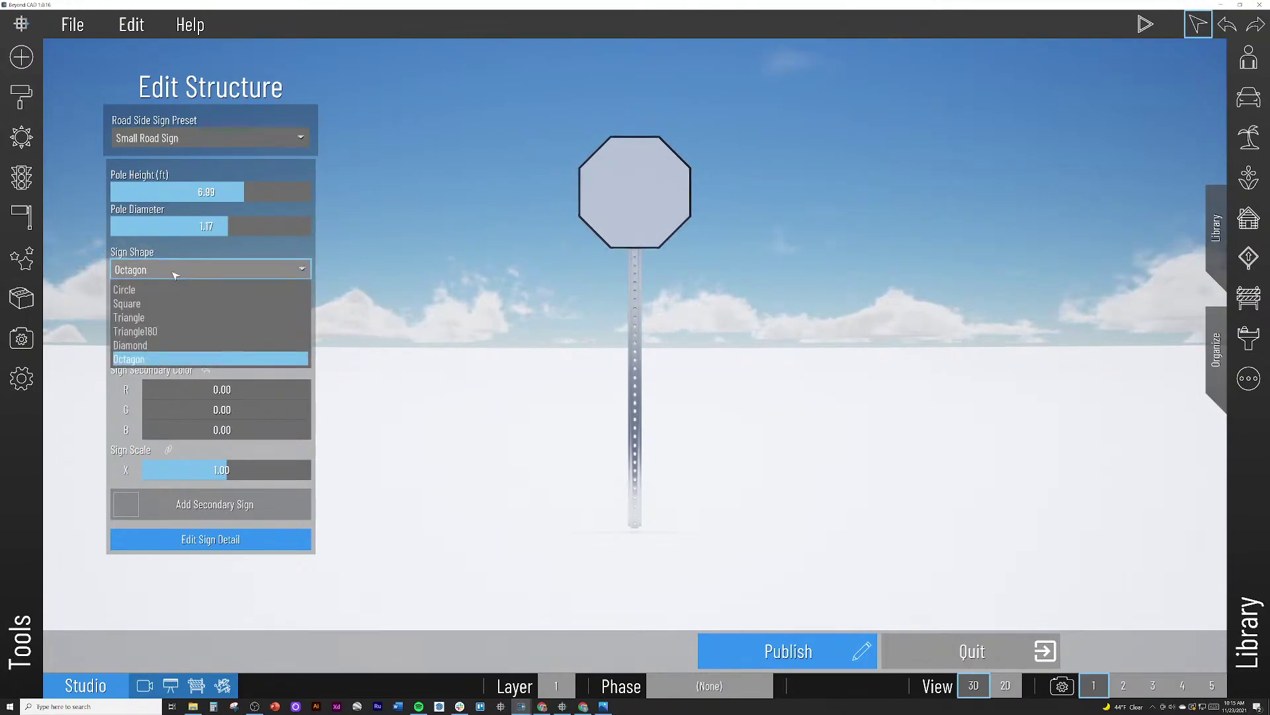
left_click(180, 344)
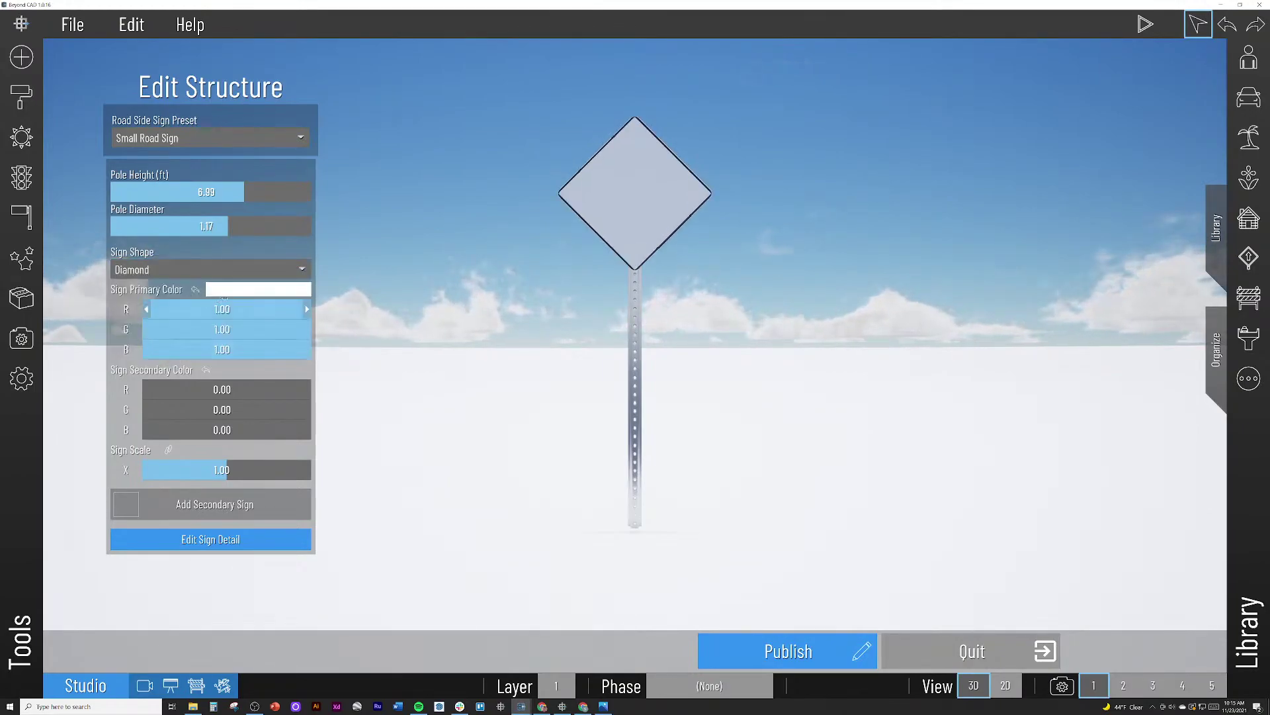
Step: Set the diamond sign's primary color to yellow, about R 1.00, G 0.81, B 0.00
left_click(242, 290)
left_click_drag(398, 304, 502, 311)
left_click_drag(380, 300, 341, 301)
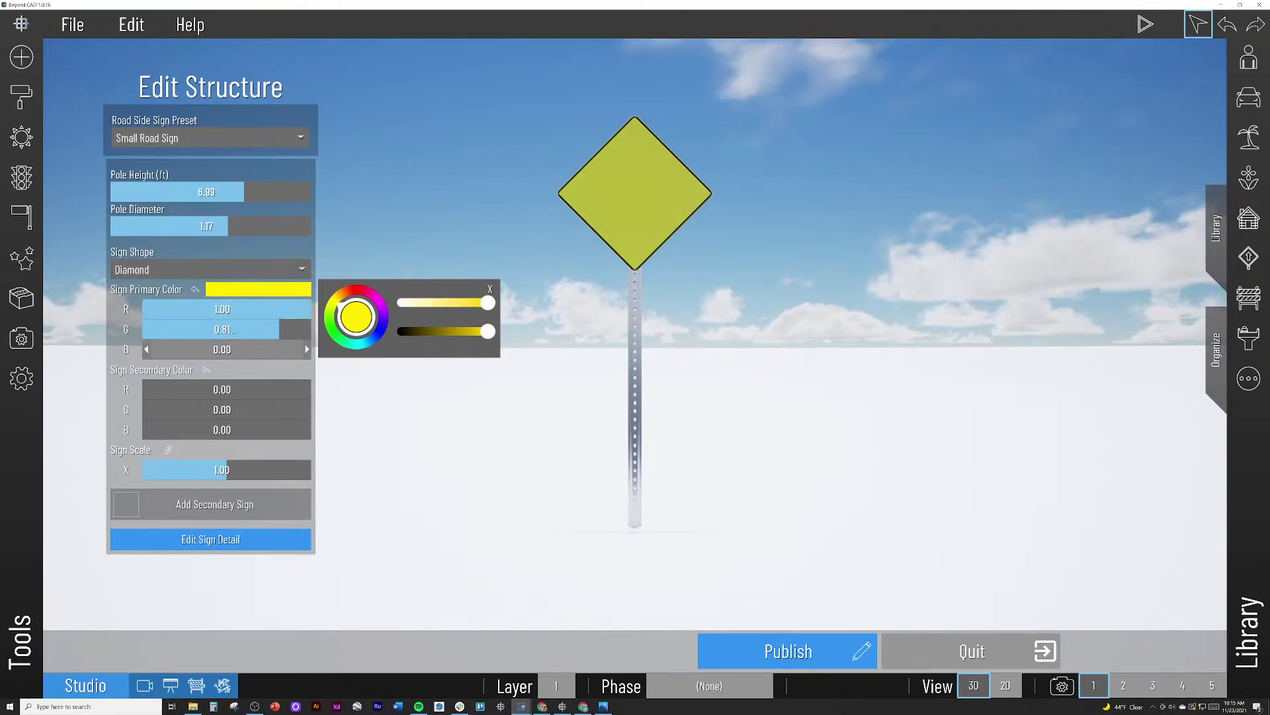
left_click(491, 289)
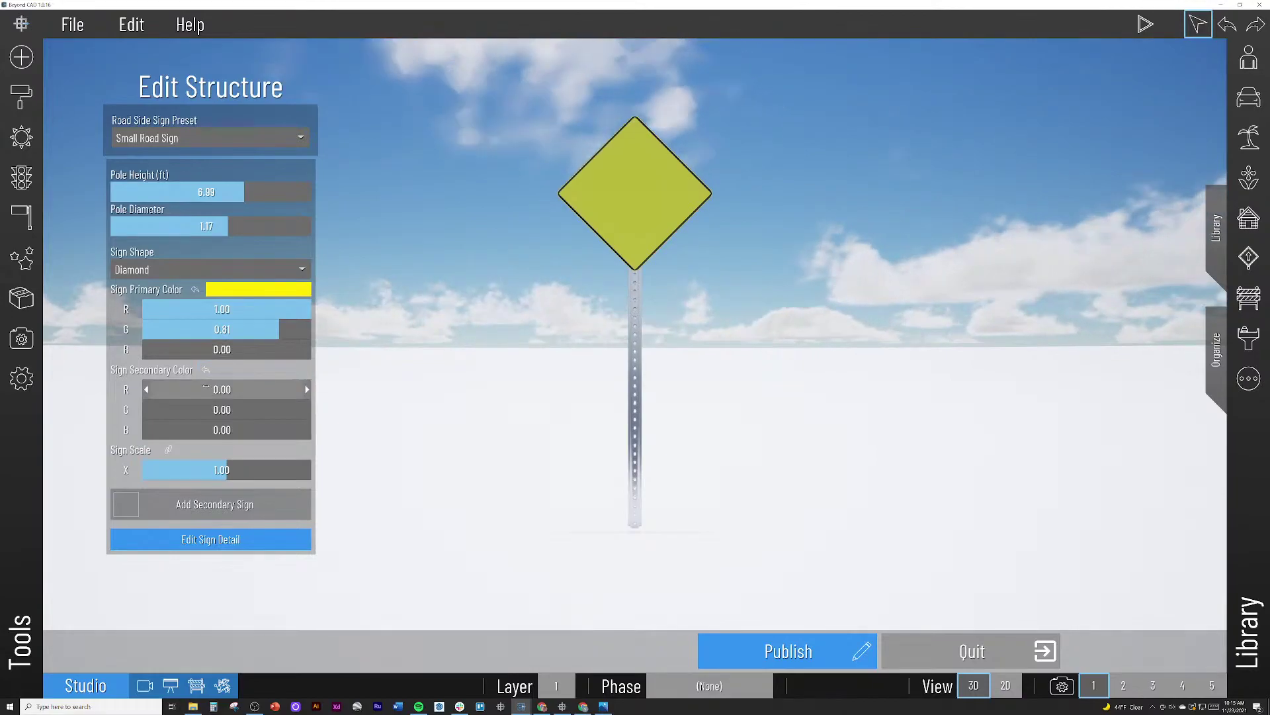
Step: Try adjusting the main sign's secondary color red value and its scale, and set the scale back to 1
left_click_drag(205, 389, 237, 388)
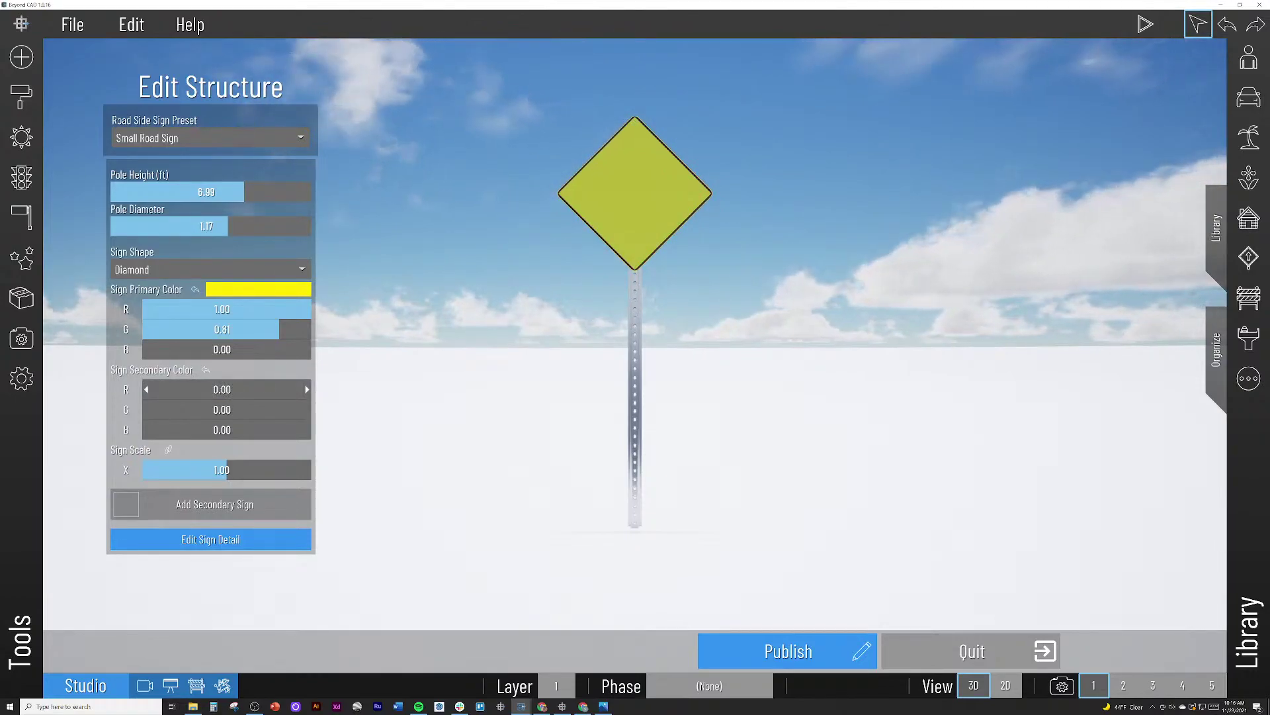
mouse_move(205, 470)
left_mouse_down()
mouse_move(251, 470)
mouse_move(219, 475)
left_mouse_up()
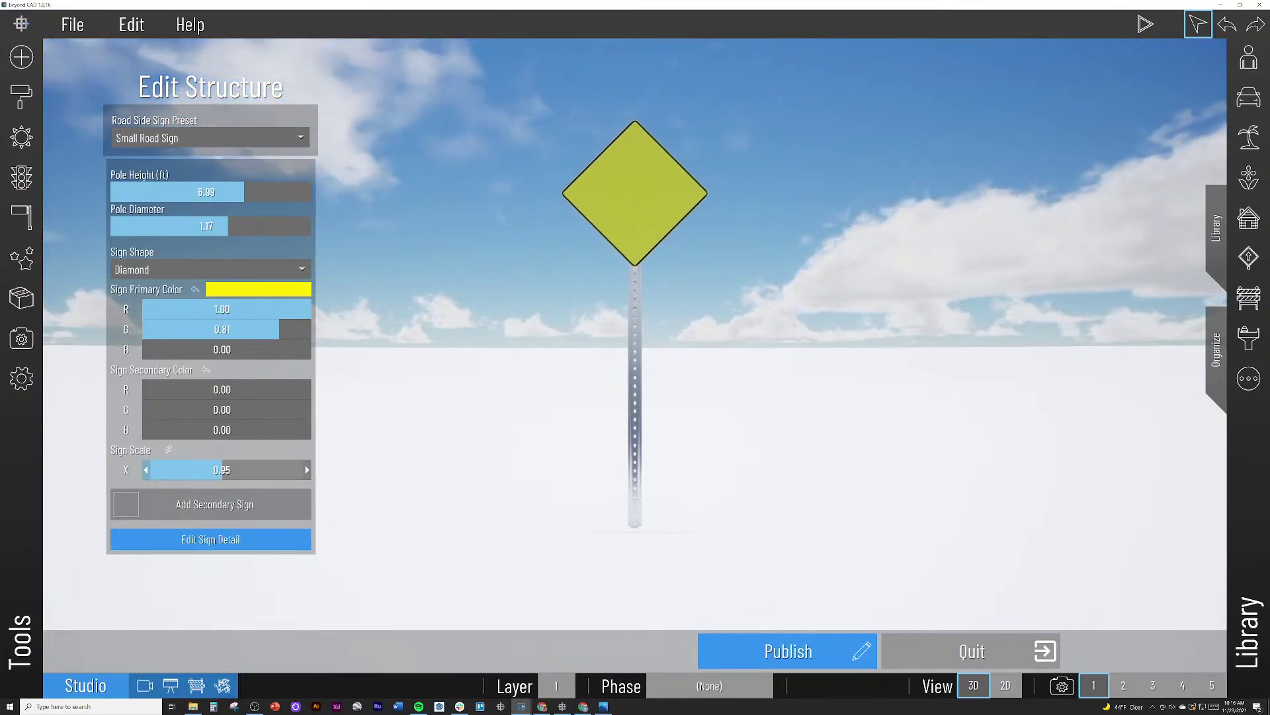
left_click(219, 470)
type("1")
key("Return")
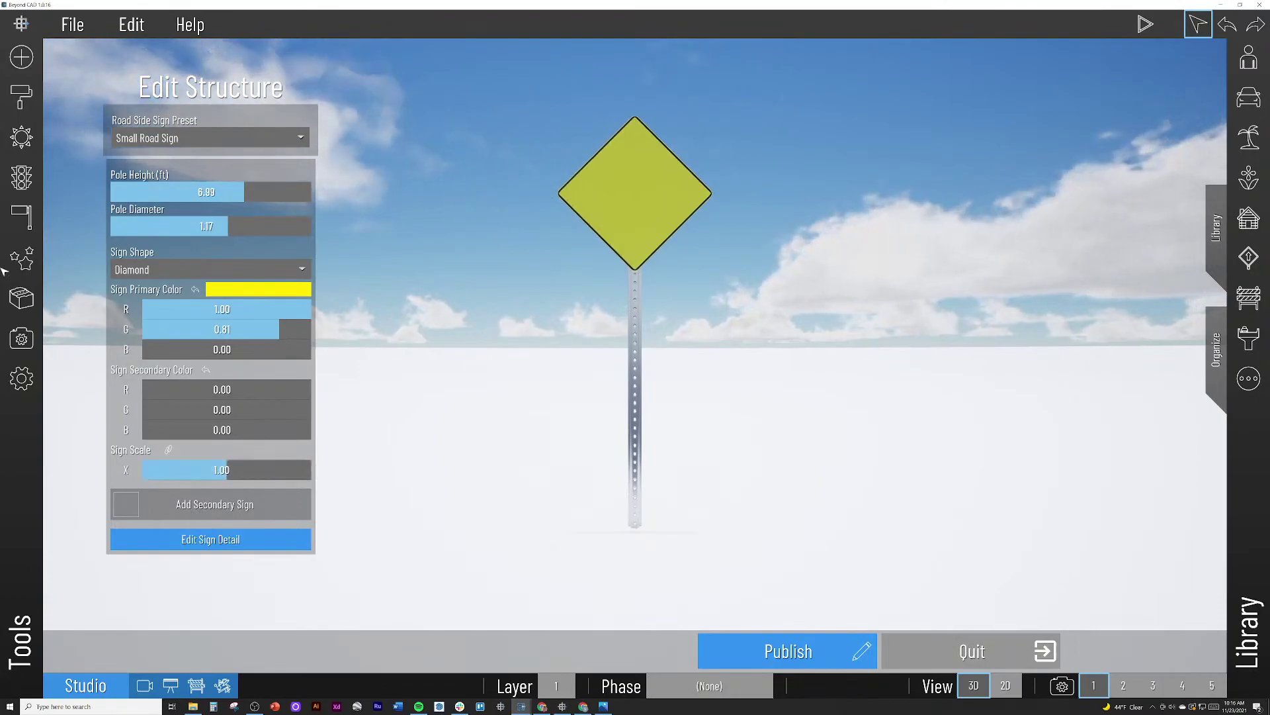
Step: Add a secondary sign to the pole and give it the Square shape
left_click(127, 506)
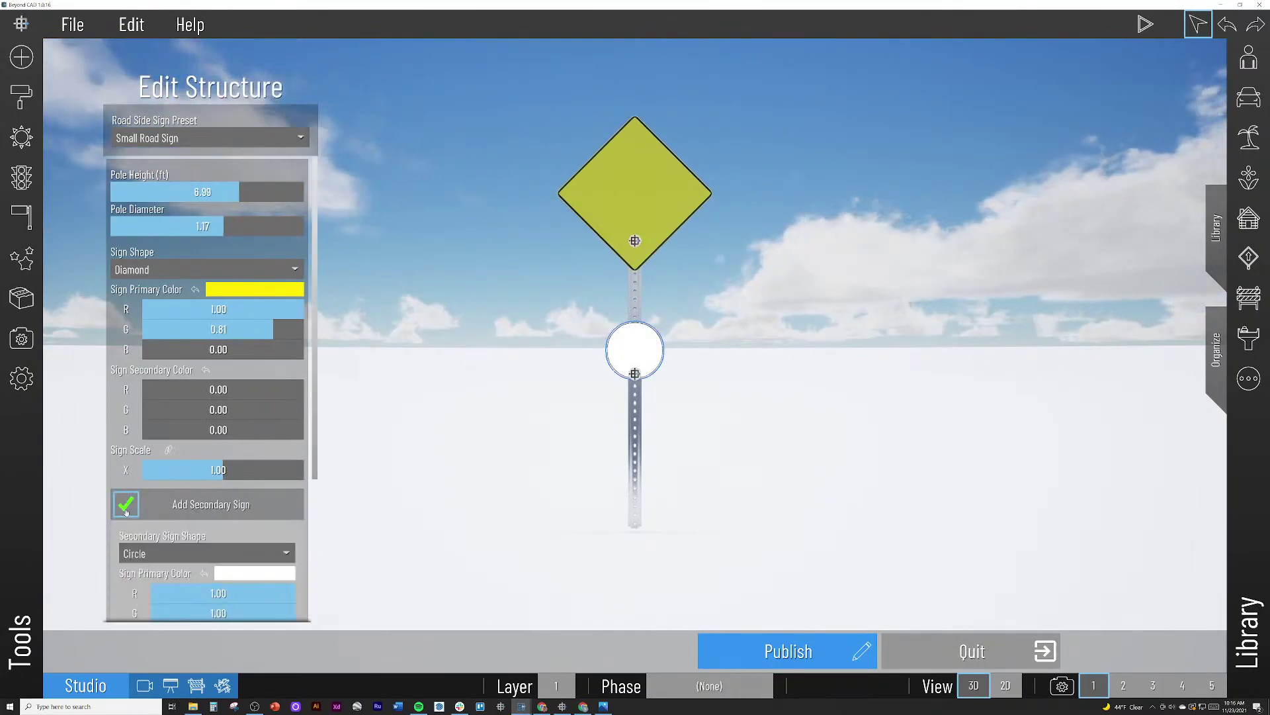
left_click(168, 556)
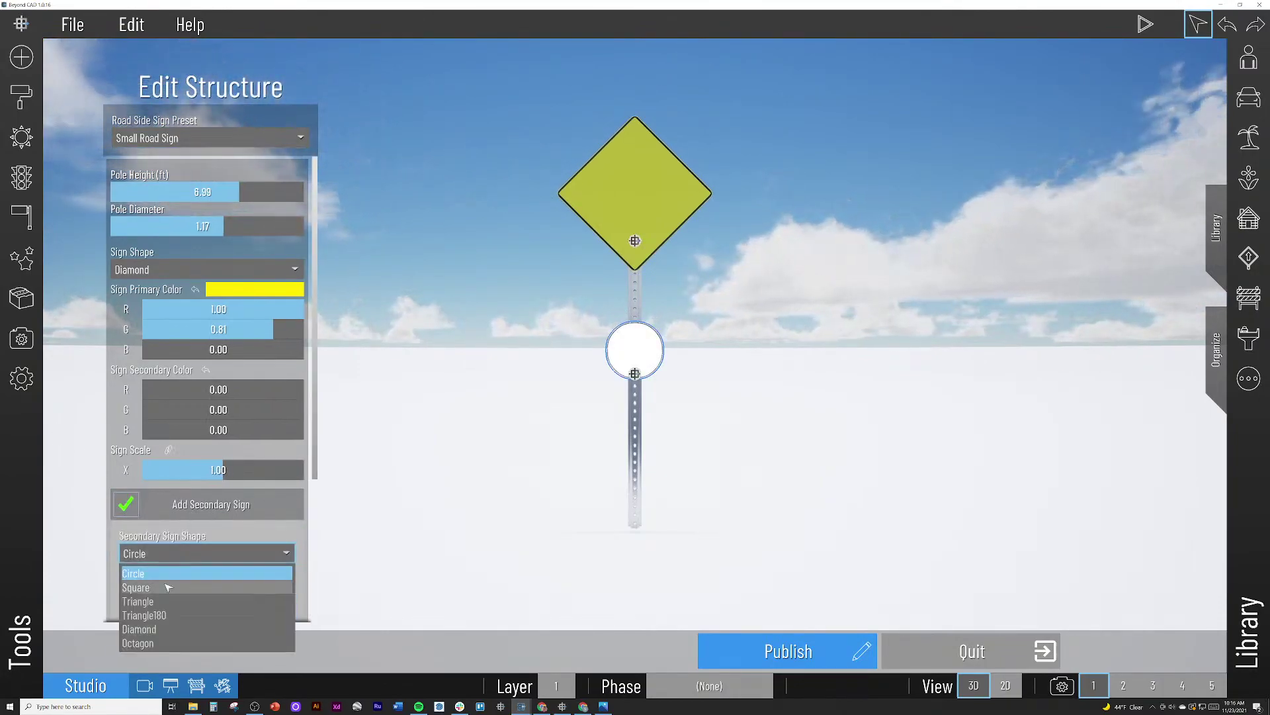
left_click(169, 588)
Step: Set the secondary sign's Y scale to about 0.21 and raise its offset to about 29.25
scroll(199, 463, "down", 5)
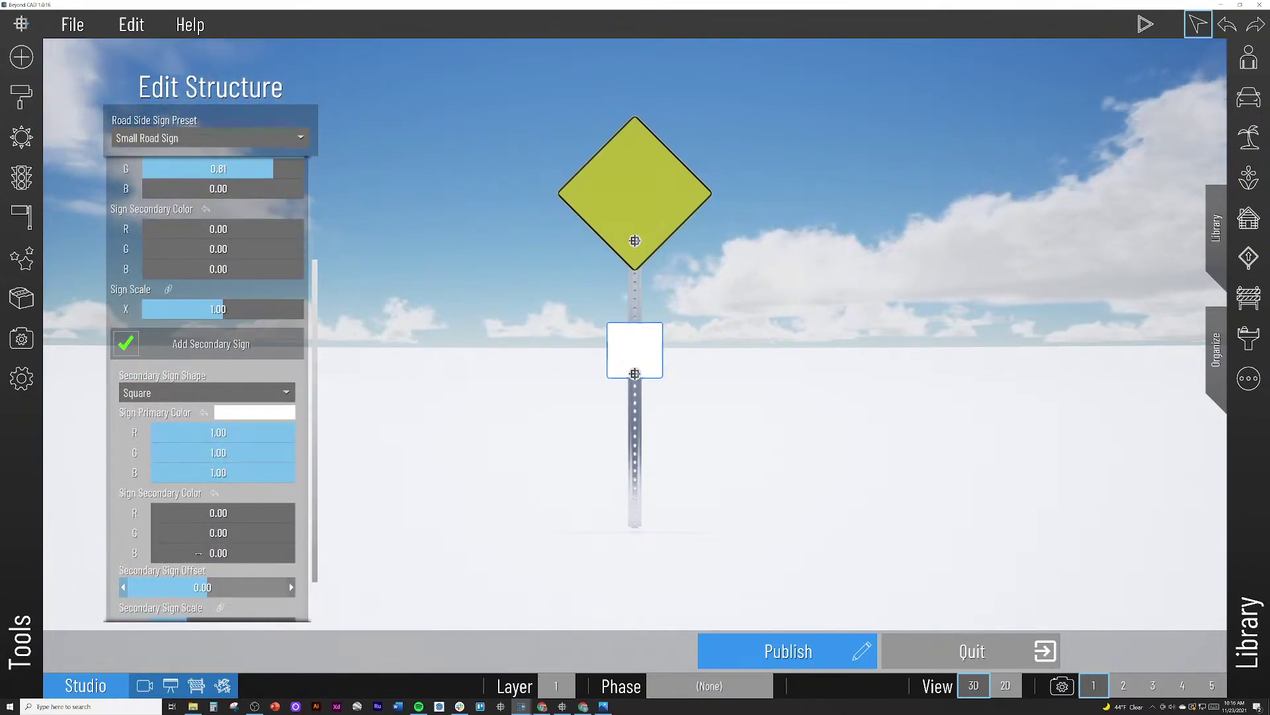
scroll(276, 569, "down", 1)
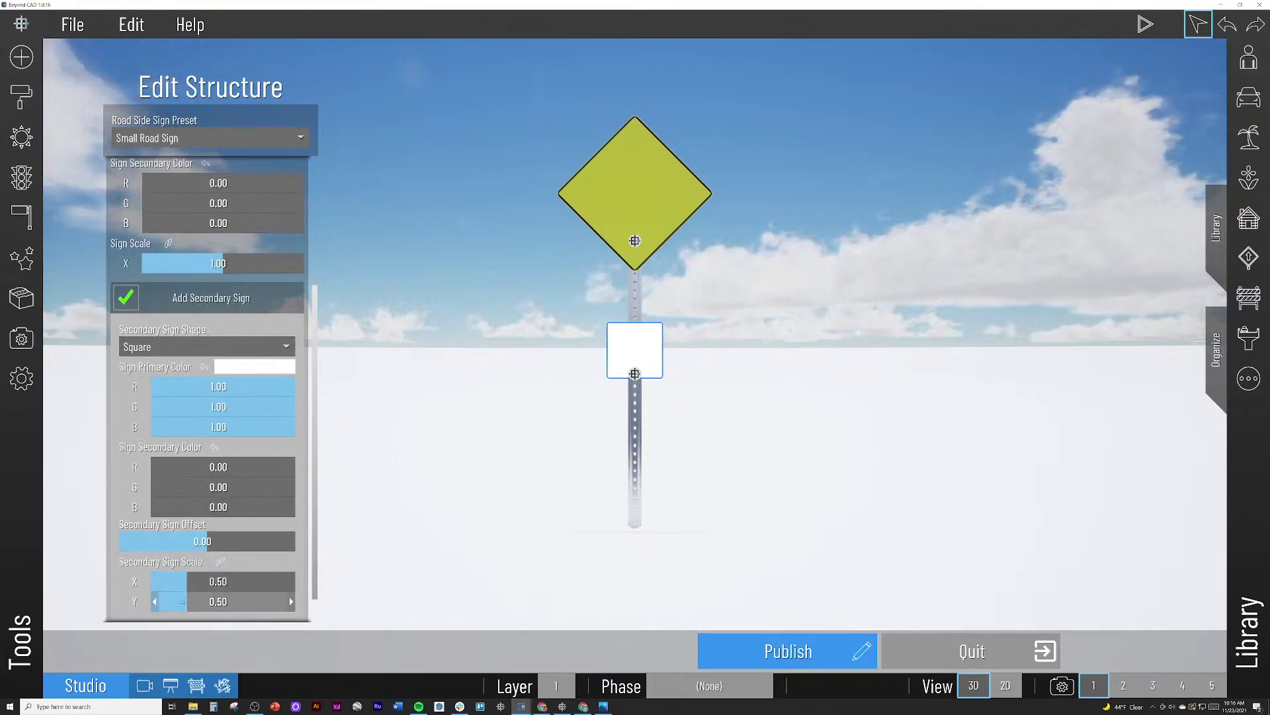
left_click_drag(218, 602, 192, 601)
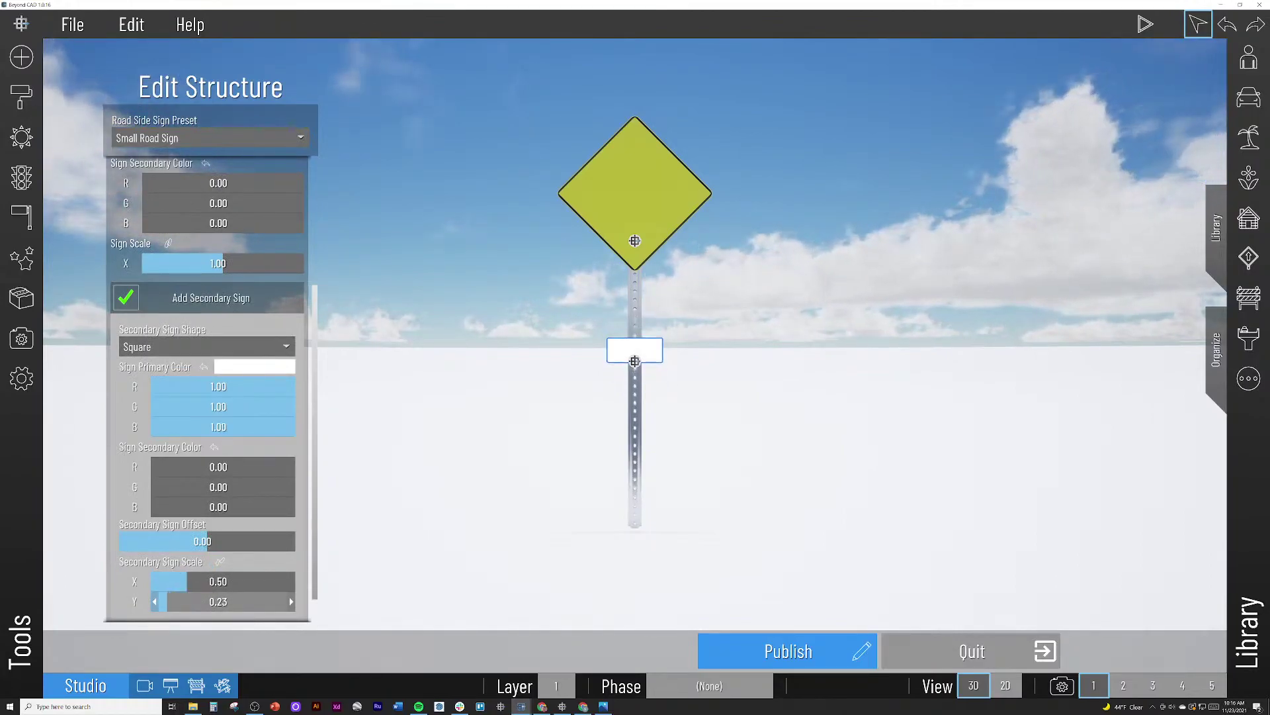
scroll(192, 549, "down", 1)
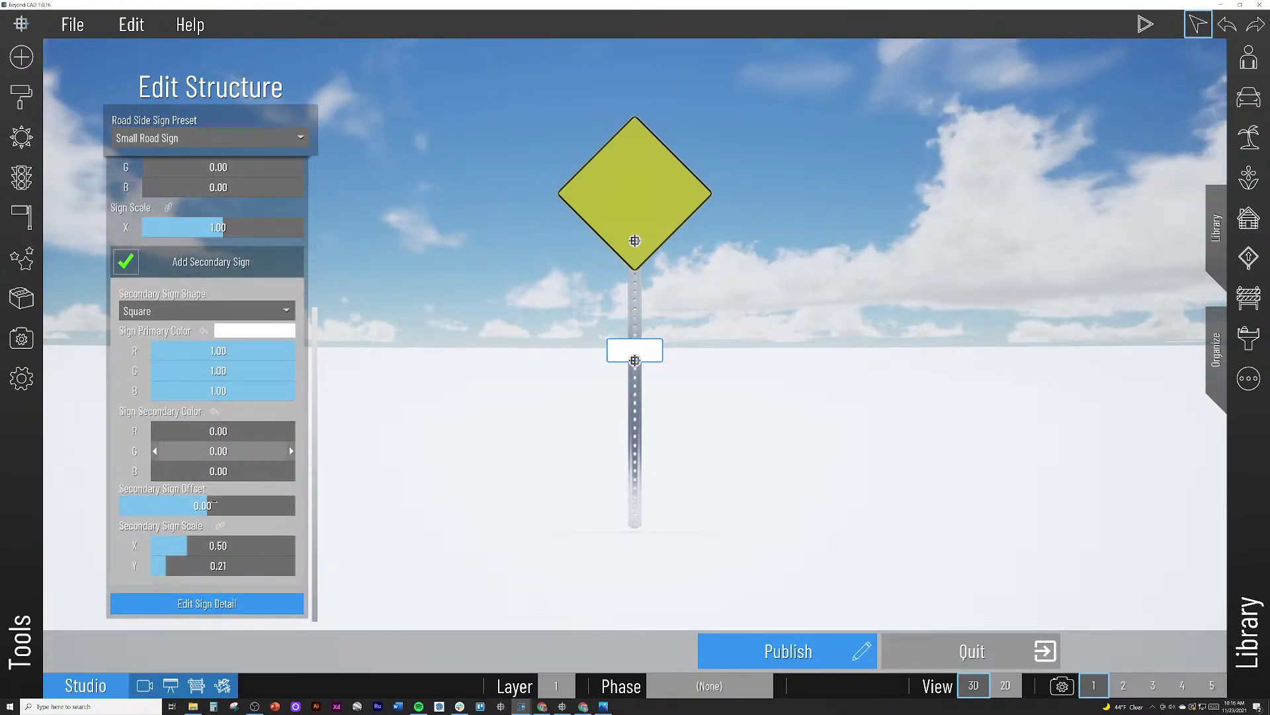
mouse_move(214, 505)
left_mouse_down()
mouse_move(189, 505)
mouse_move(234, 505)
left_mouse_up()
Step: Try setting the secondary sign's secondary color to R 1.00 and G 0.81, matching the main sign's yellow
scroll(200, 473, "up", 1)
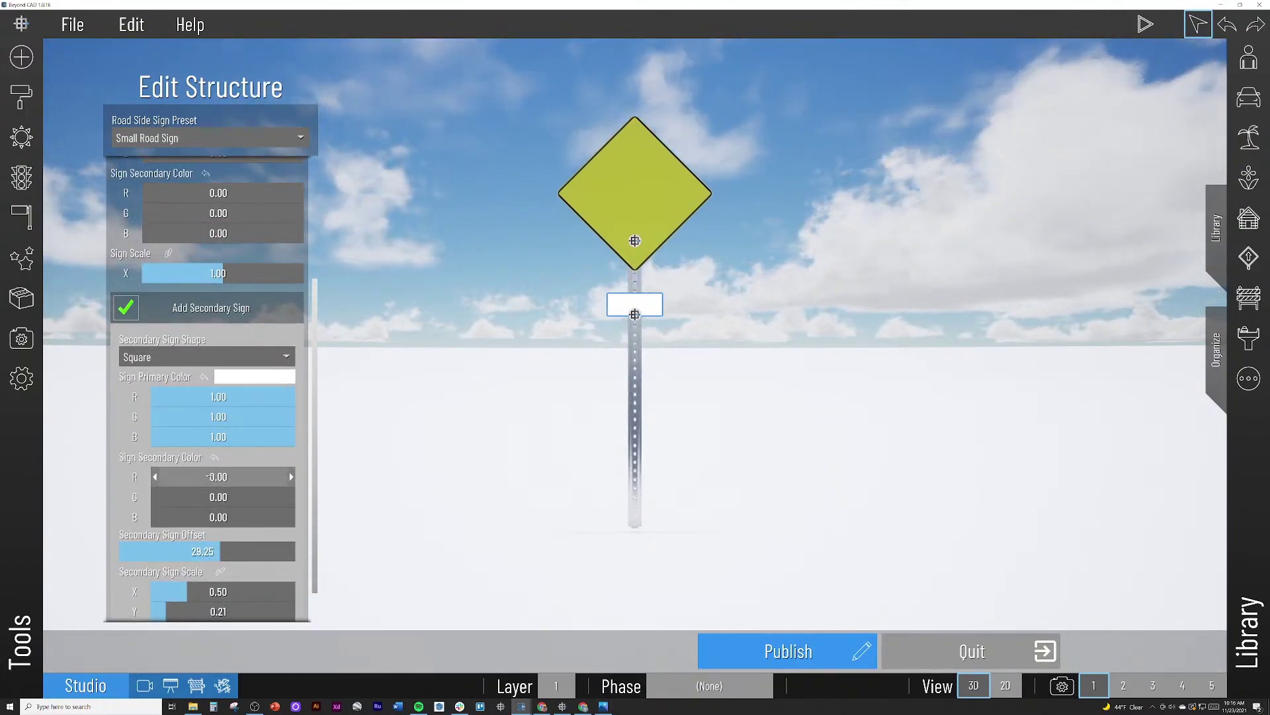
scroll(202, 477, "up", 1)
scroll(209, 476, "up", 3)
scroll(209, 475, "down", 3)
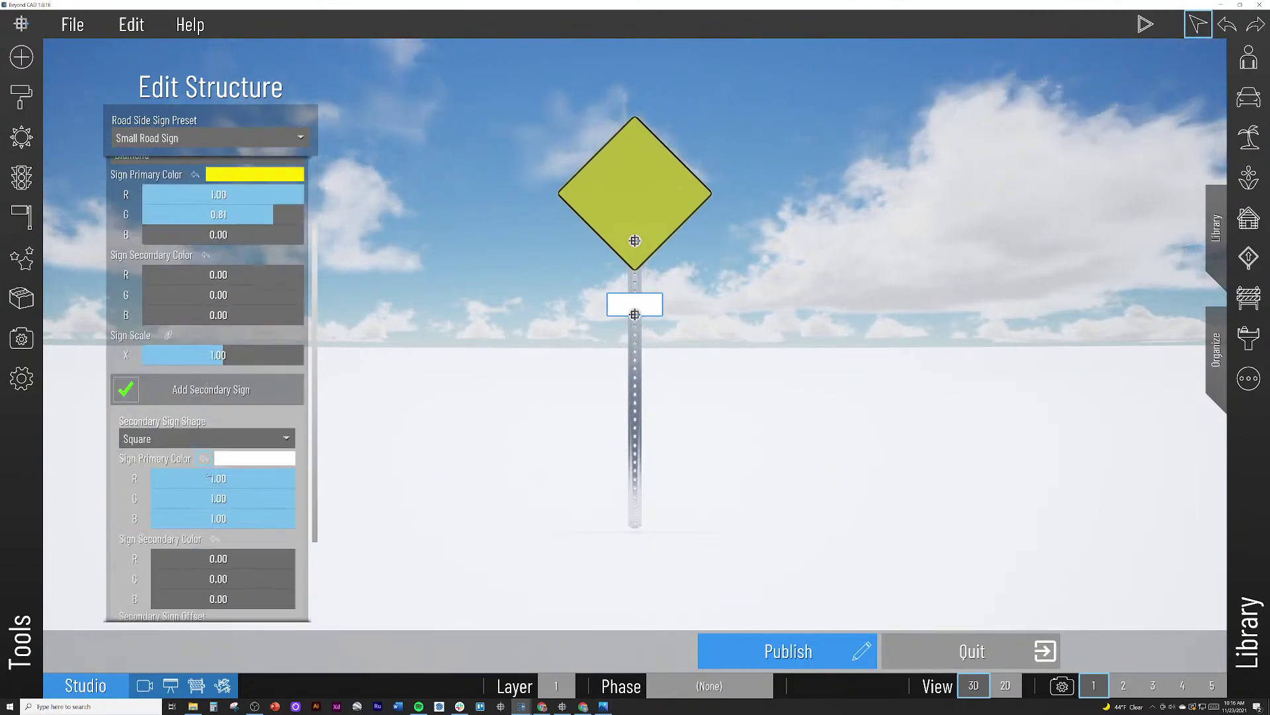
scroll(210, 475, "down", 1)
left_click(198, 490)
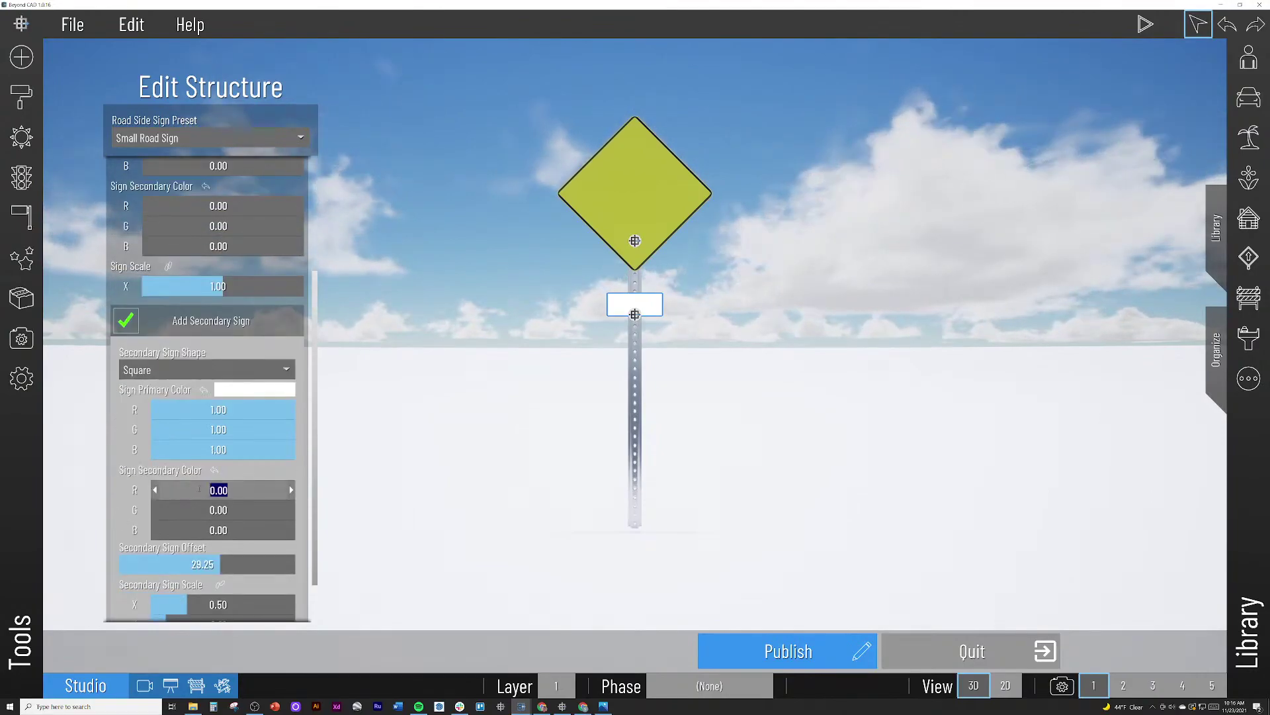
type("1")
left_click(210, 507)
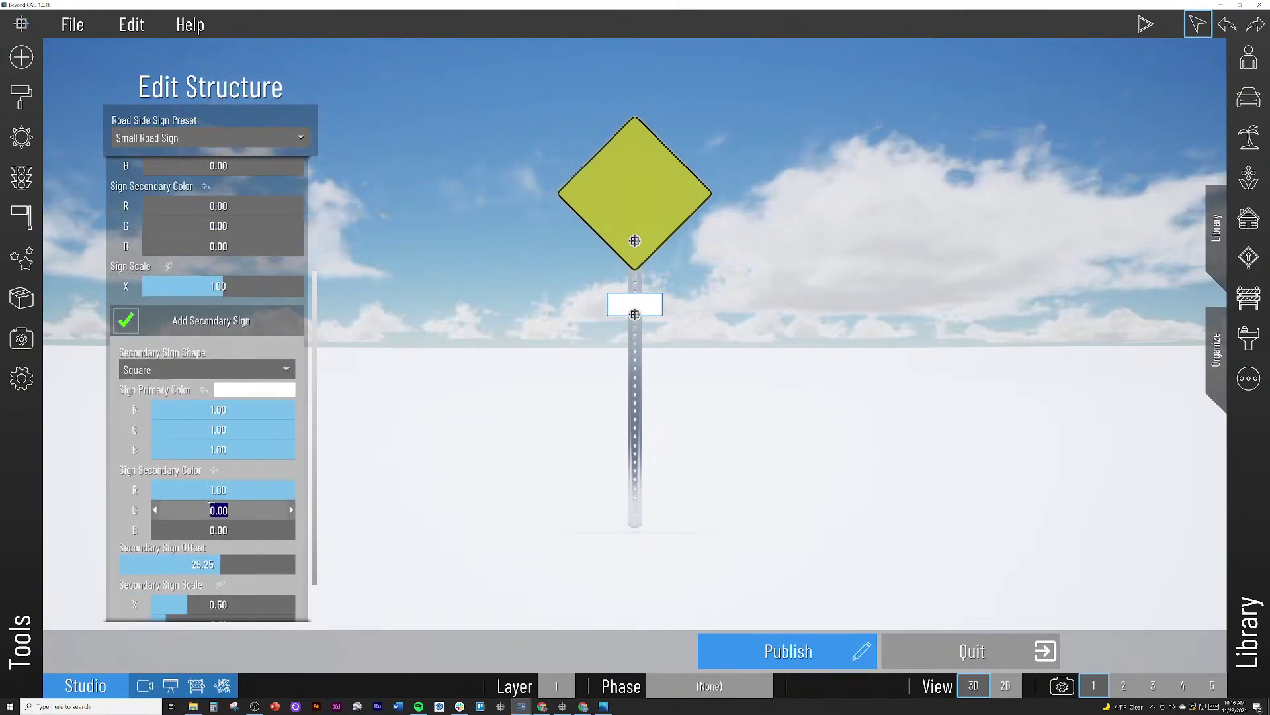
type("81")
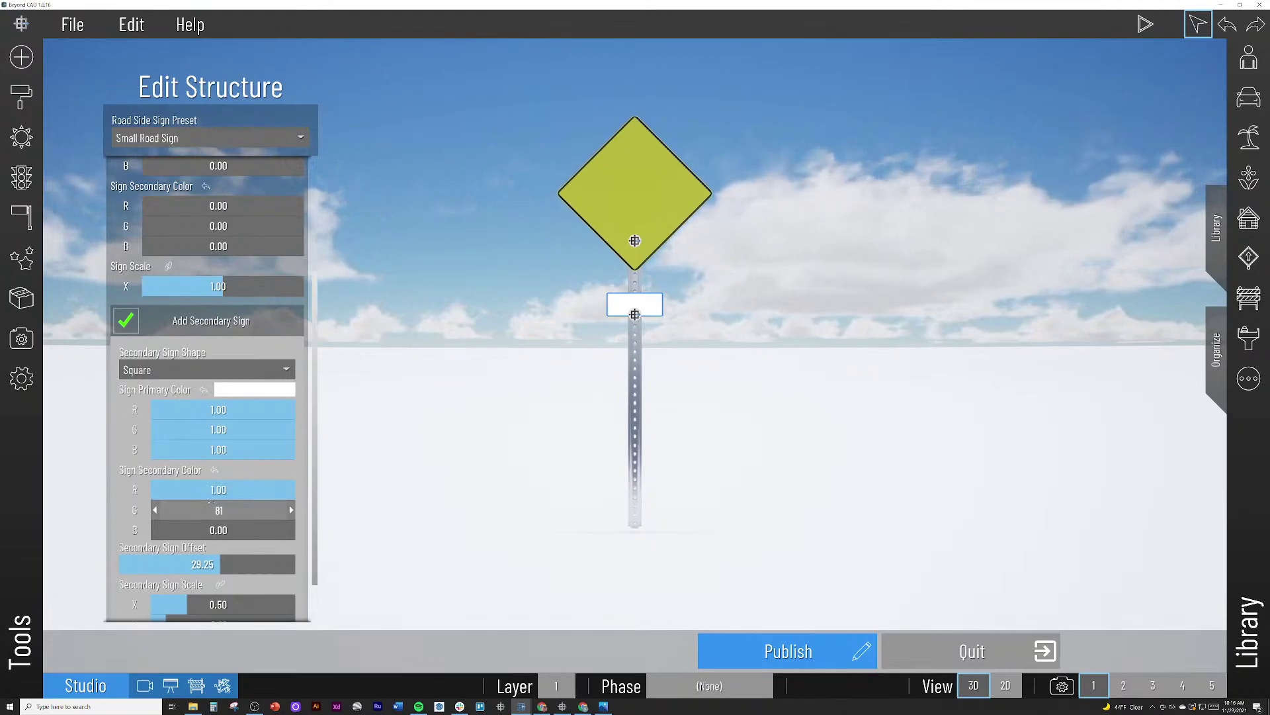
key("BackSpace")
key("BackSpace")
type(".")
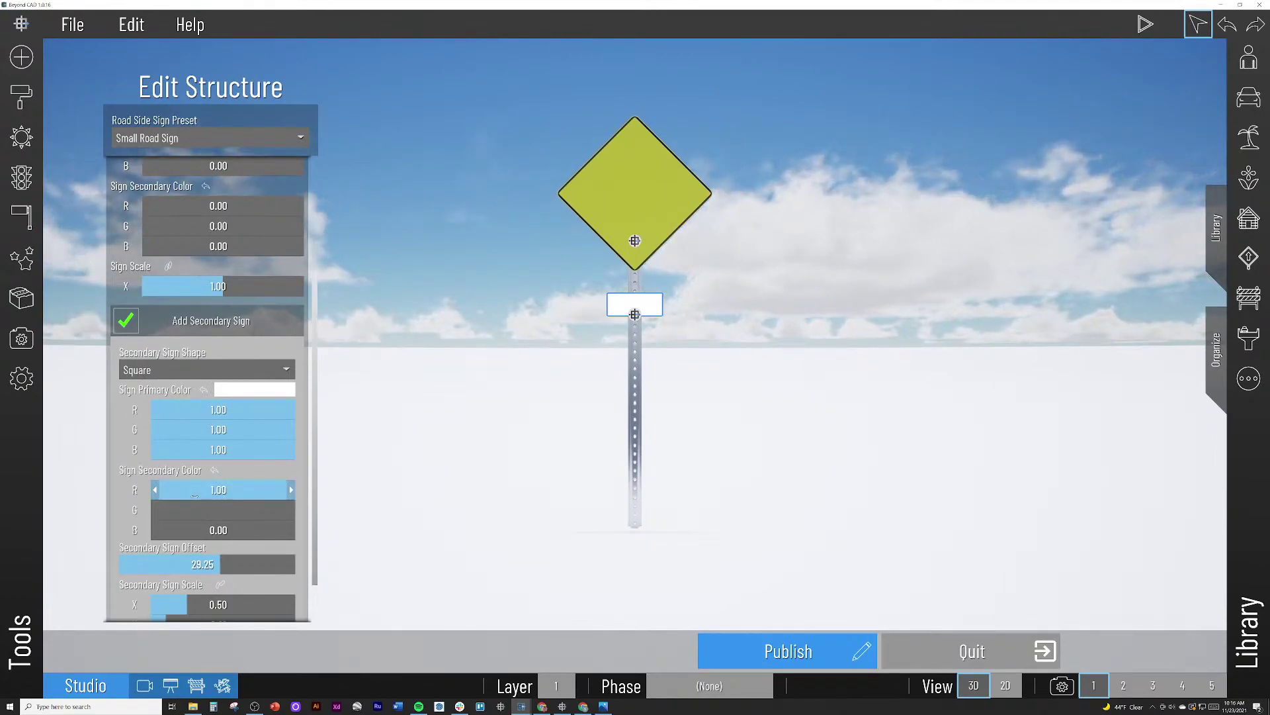
type("81")
key("Return")
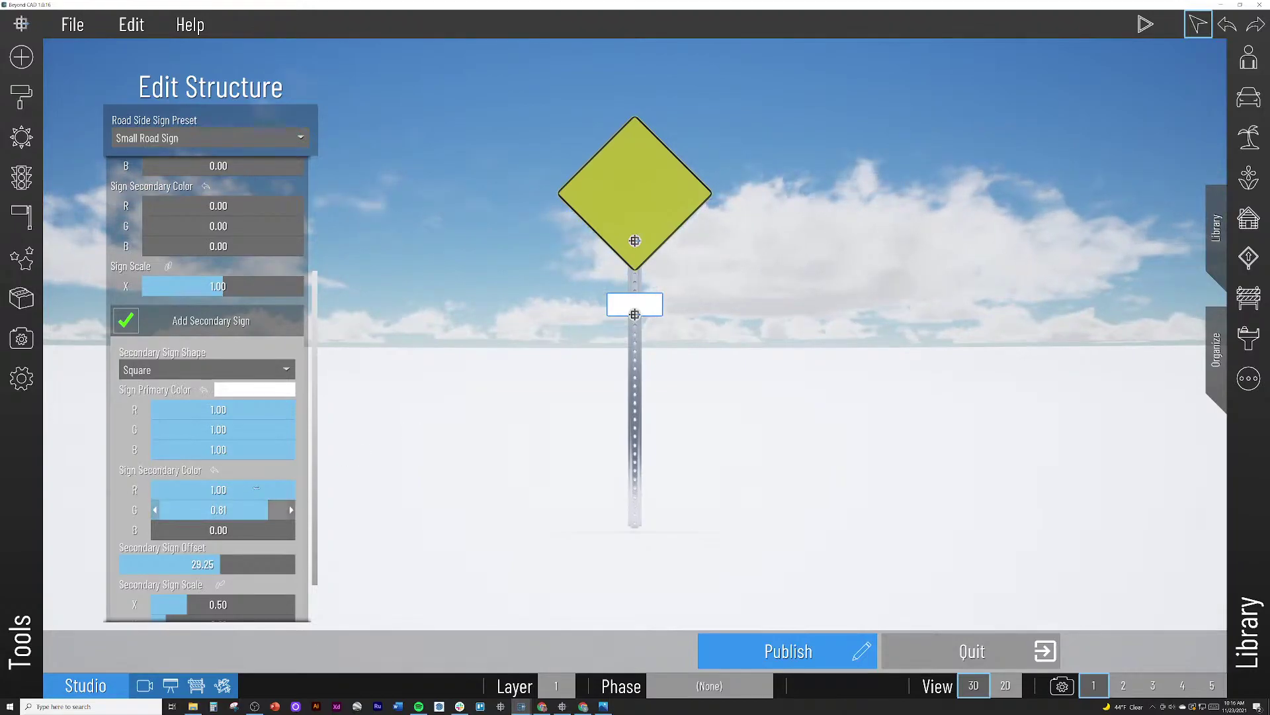
Step: Reset the red and green values of the secondary sign's secondary color to 0
left_click(222, 489)
type("0")
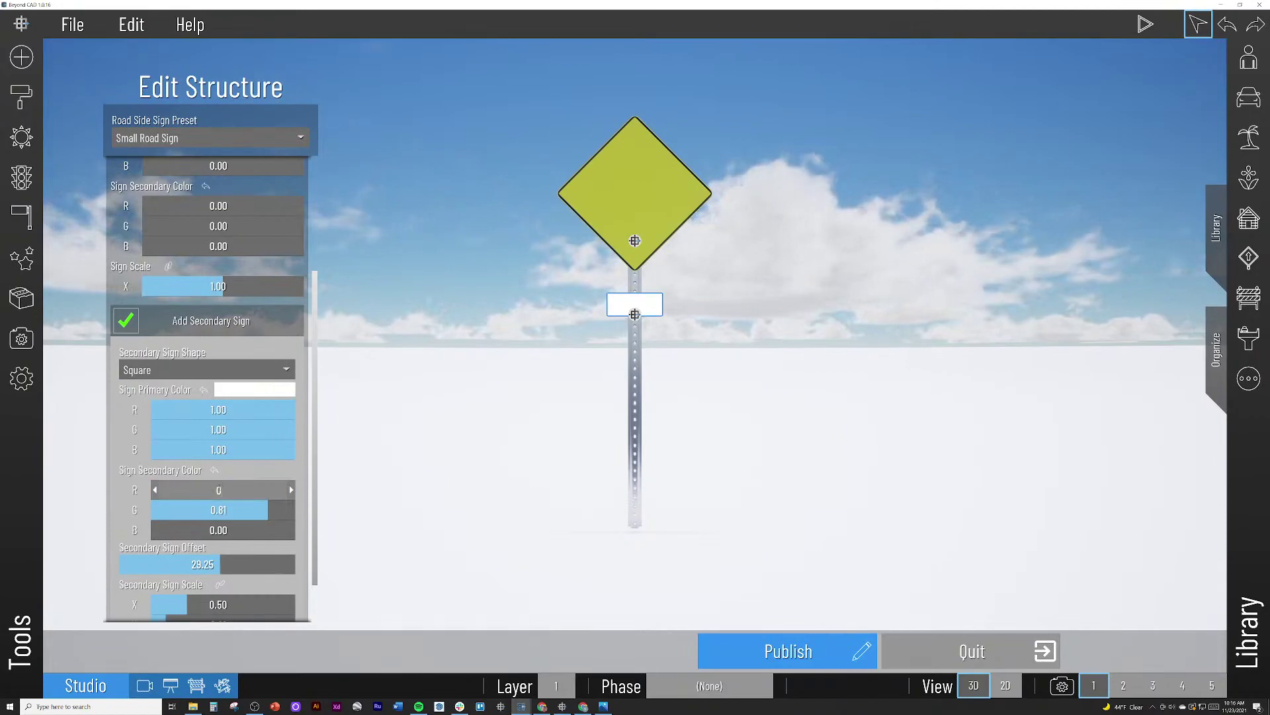
left_click(208, 509)
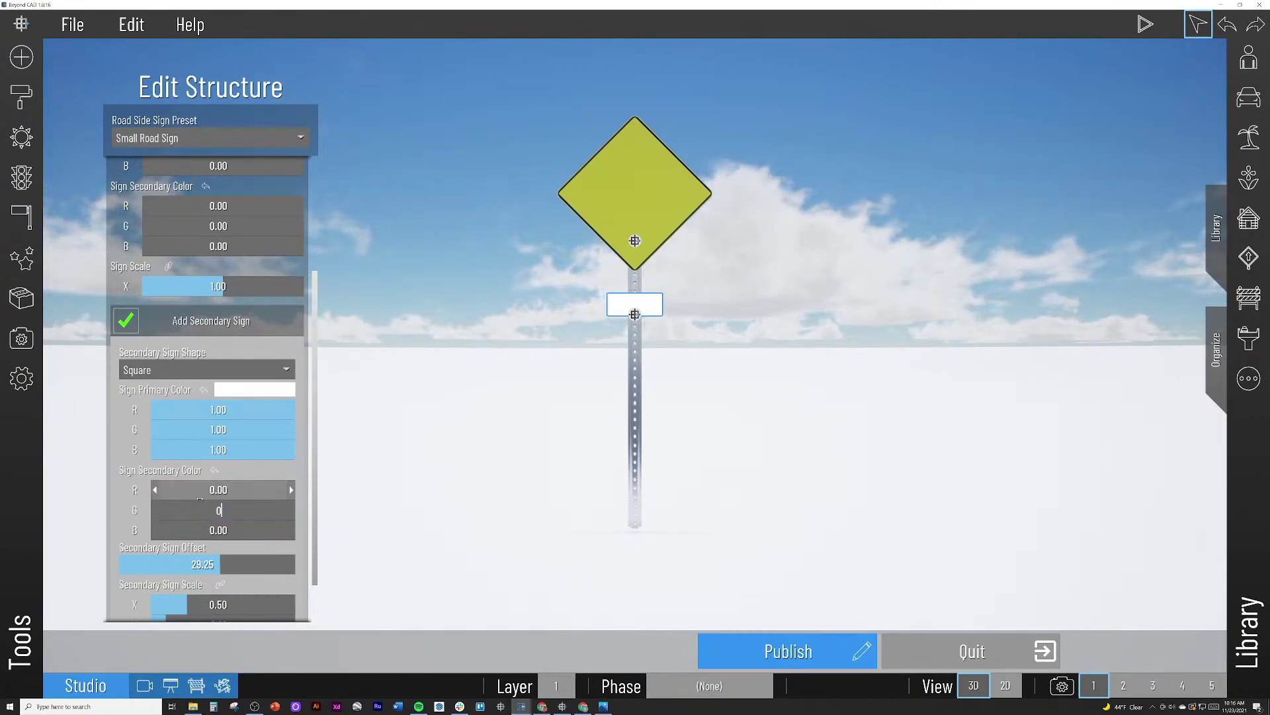
Step: Color the secondary sign yellow by setting its primary color's green to 0.81 and blue to 0
left_click(223, 430)
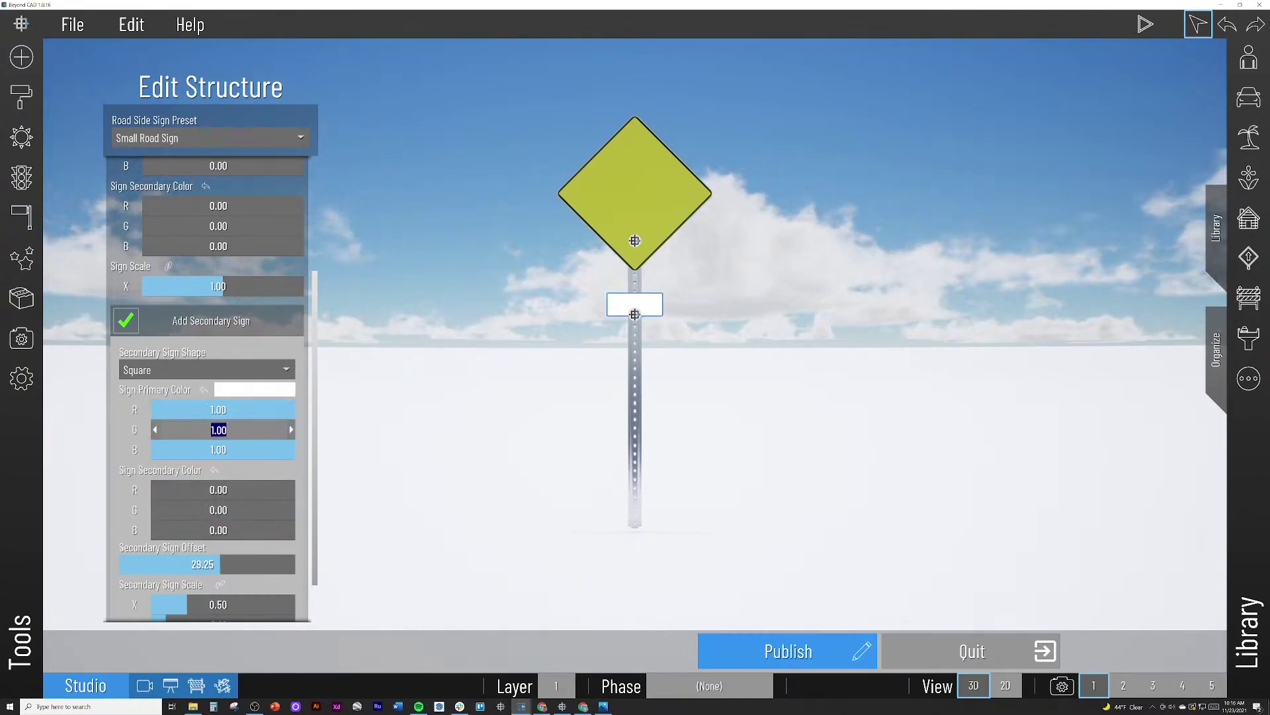
type(".81")
left_click(219, 450)
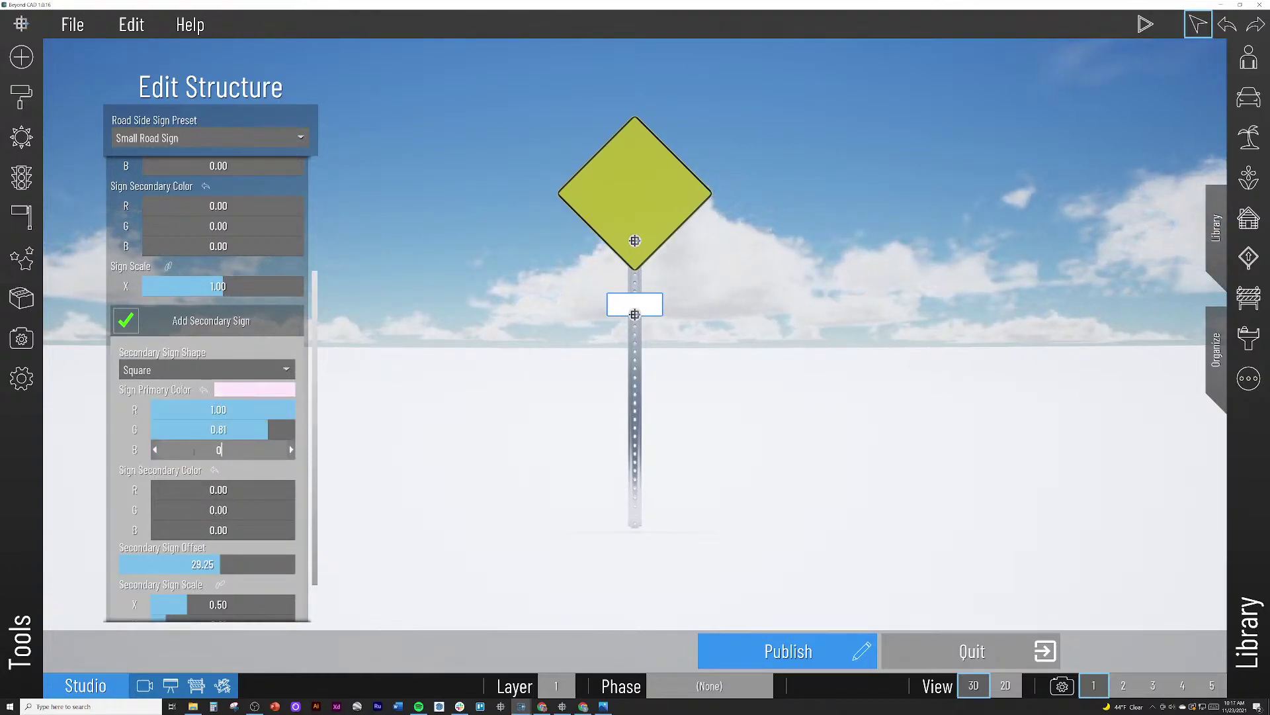
key("Return")
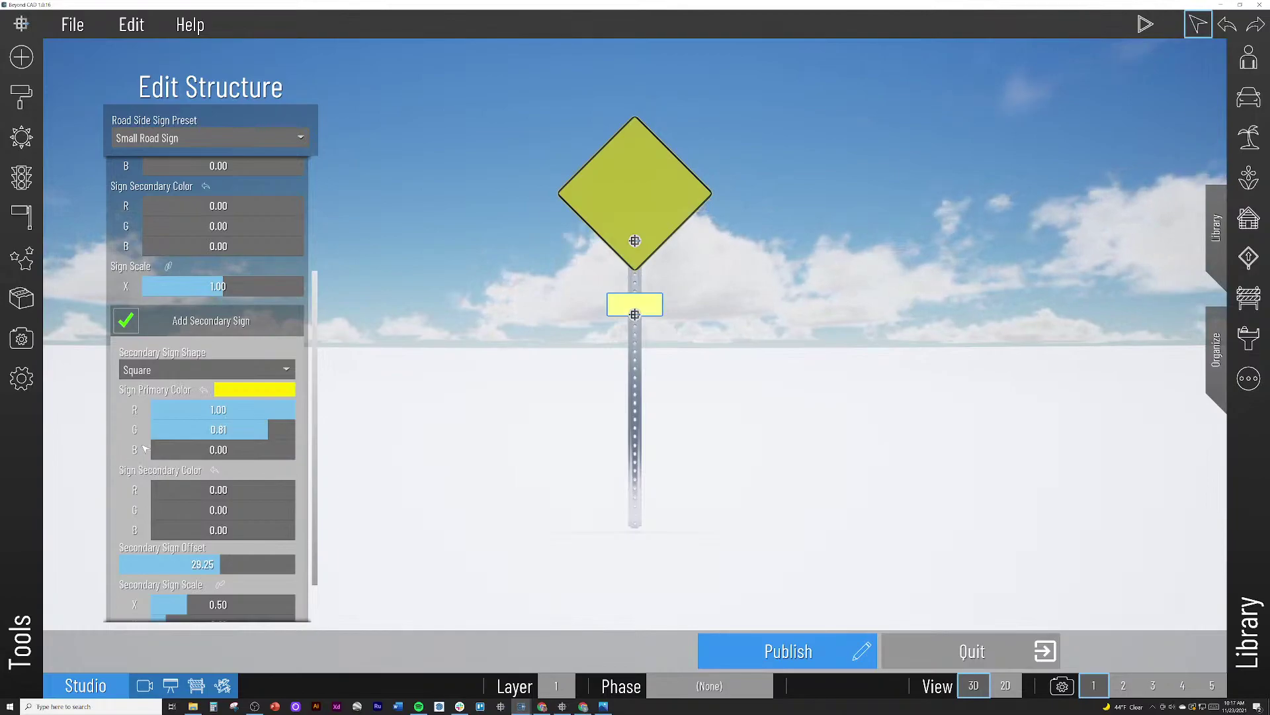
Step: Select the main diamond sign and open its sign details for editing, keeping Decal 1 as the decal to edit
scroll(145, 448, "down", 1)
scroll(142, 435, "down", 2)
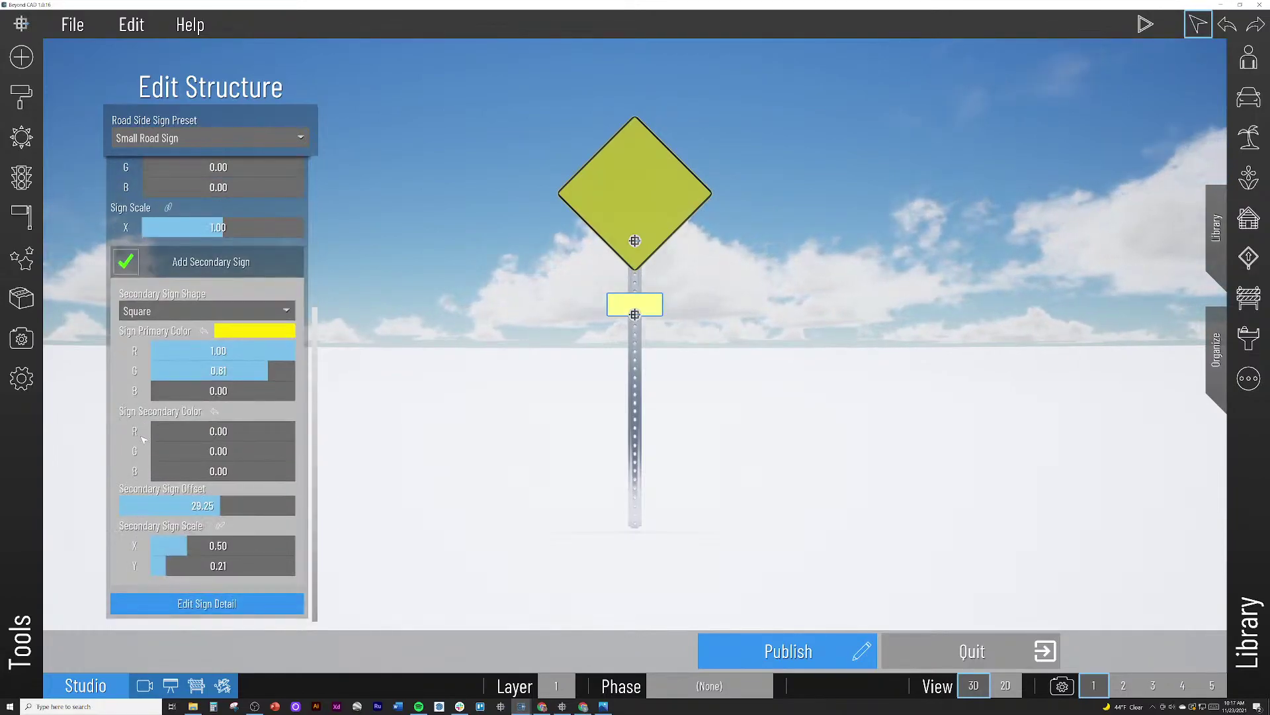
left_click(634, 241)
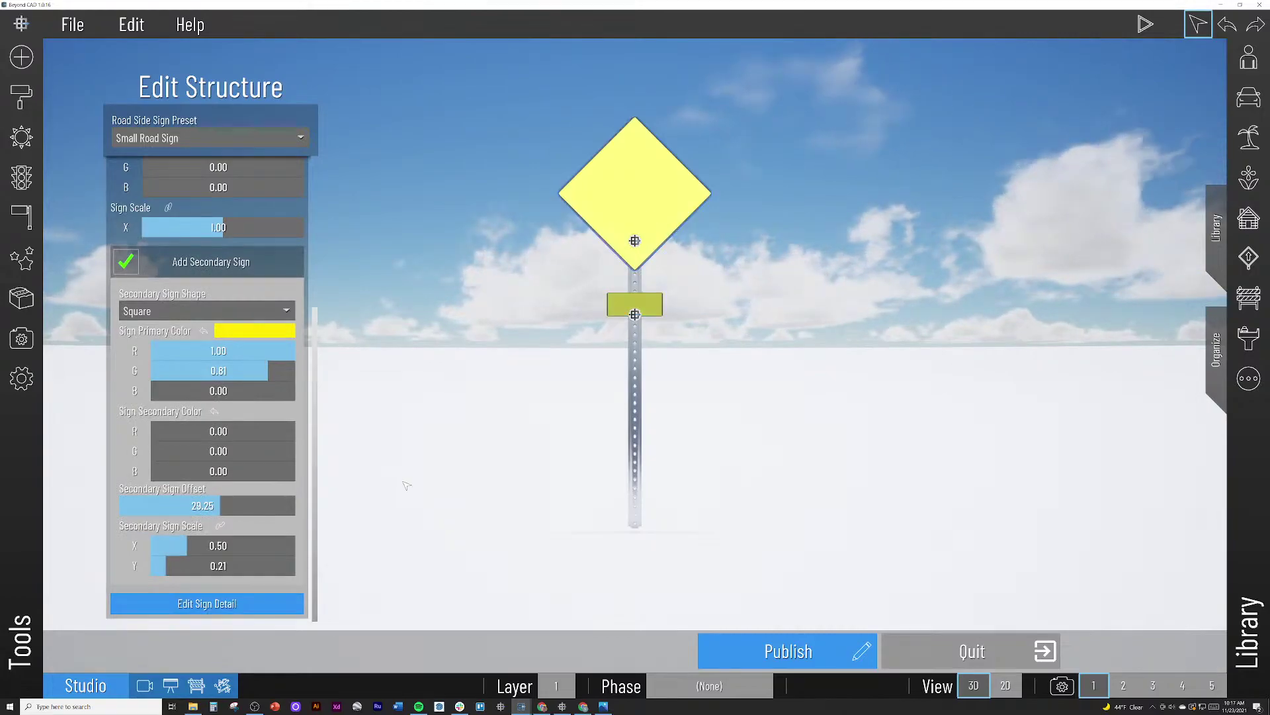
left_click(248, 610)
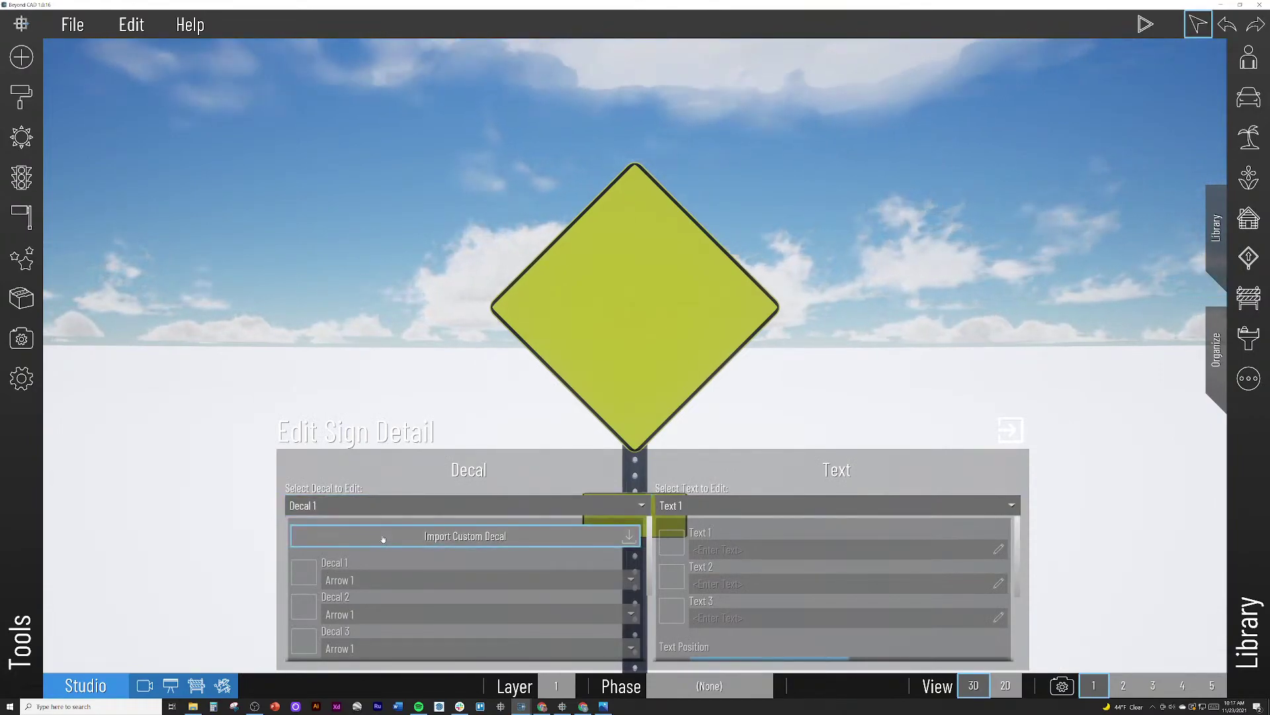
left_click(316, 511)
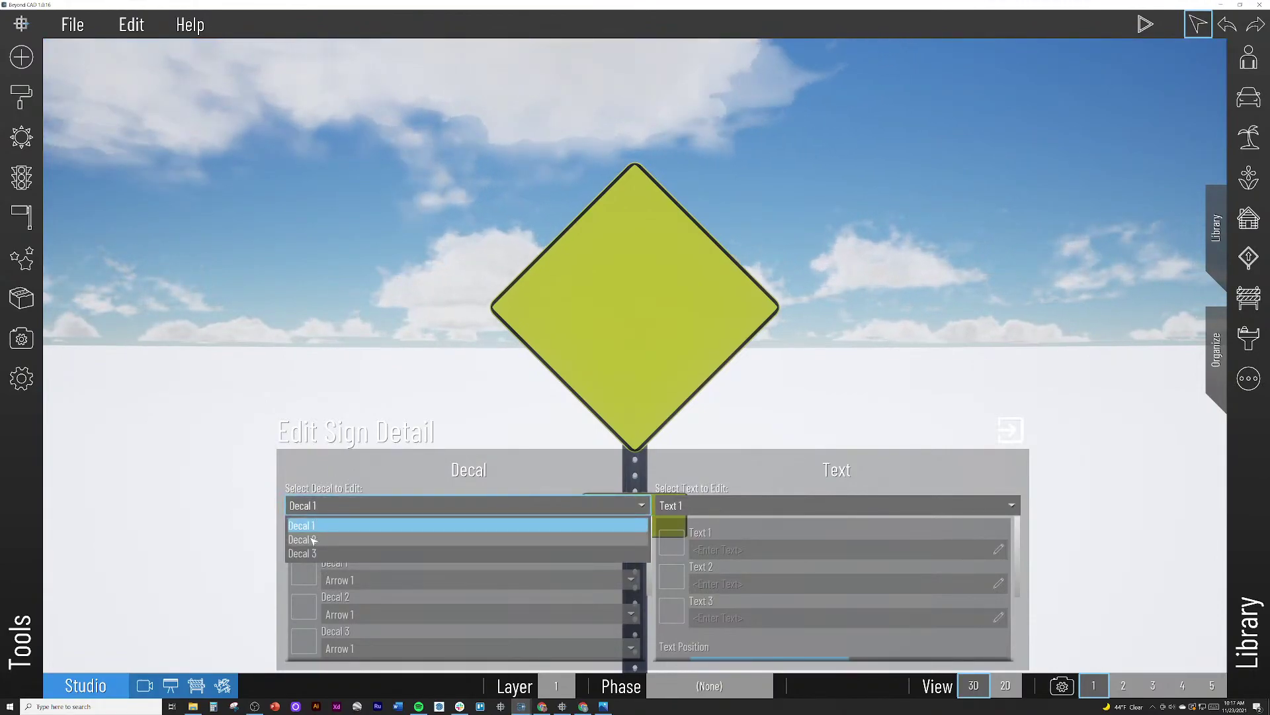
left_click(335, 482)
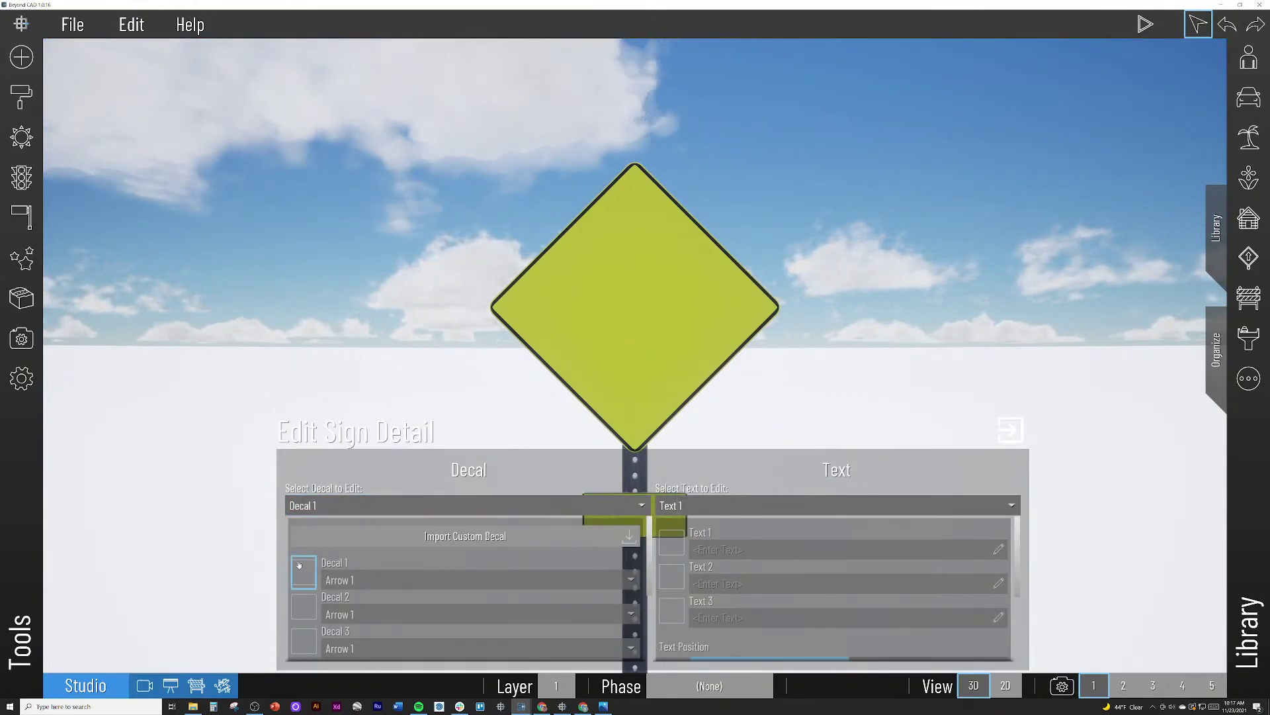
Step: Enable Decal 1 on the diamond sign and give it the Two-Direction symbol
scroll(315, 567, "down", 2)
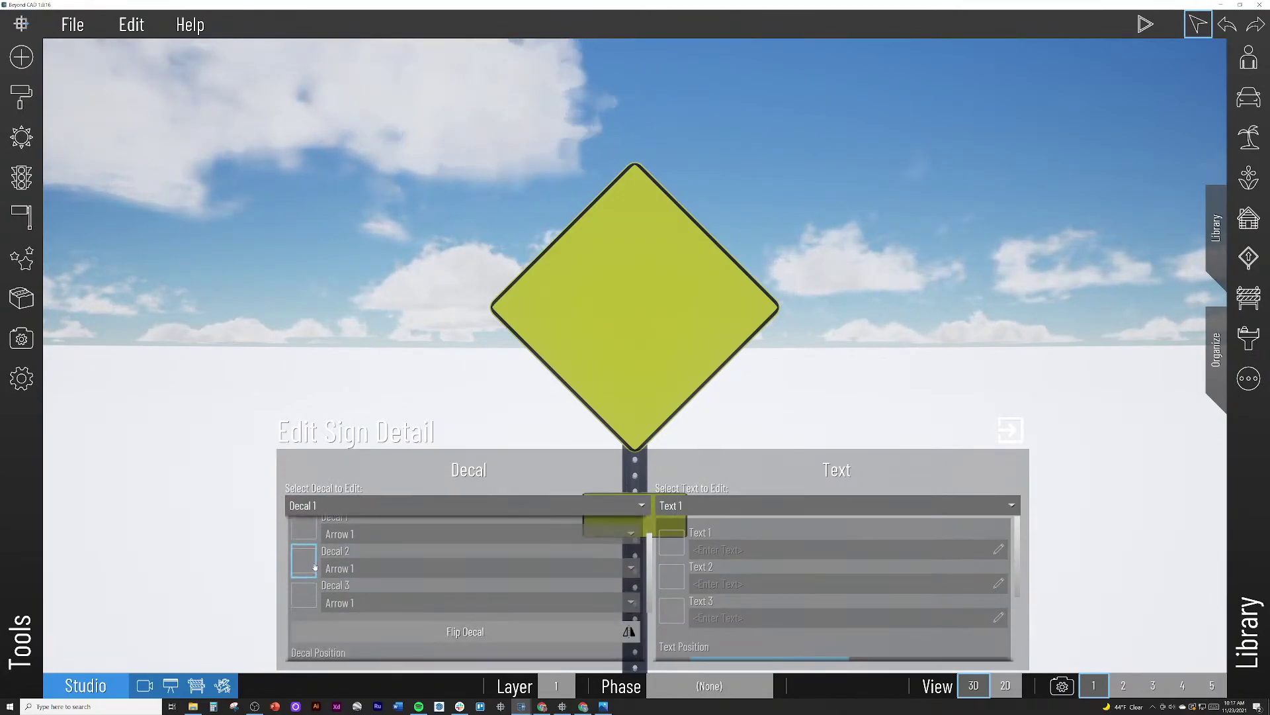
left_click(304, 528)
left_click(374, 536)
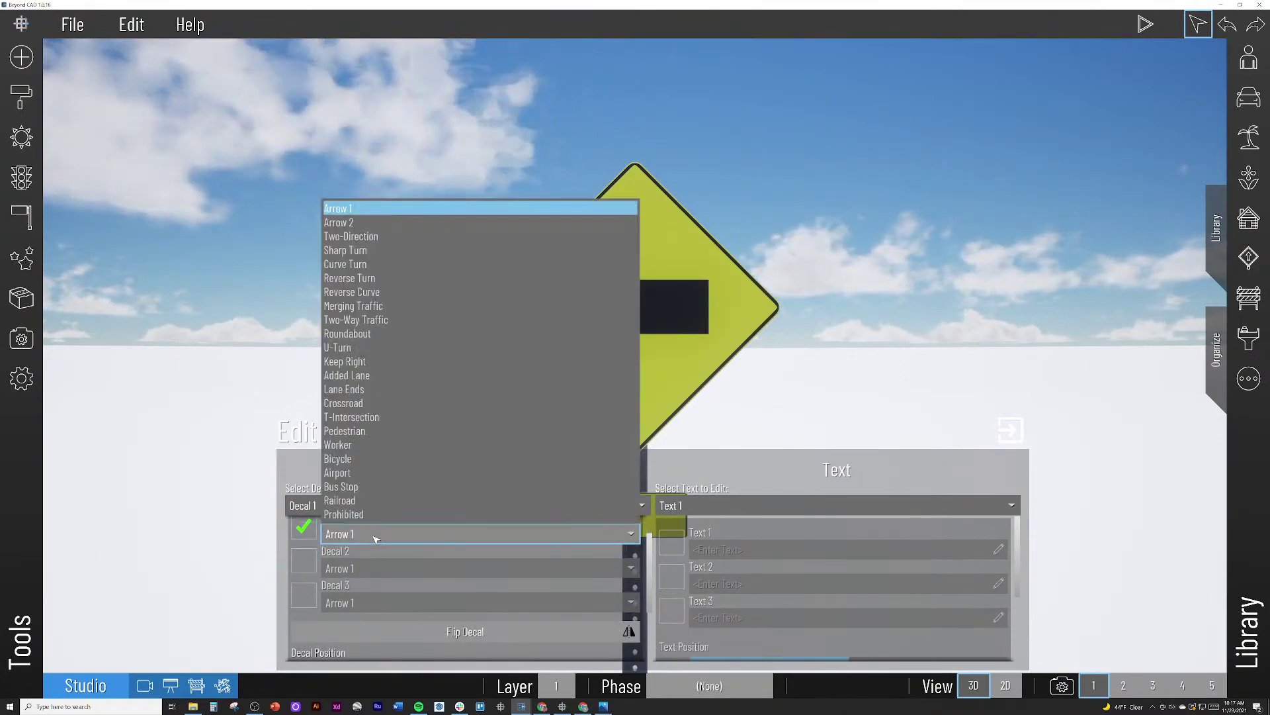
left_click(386, 236)
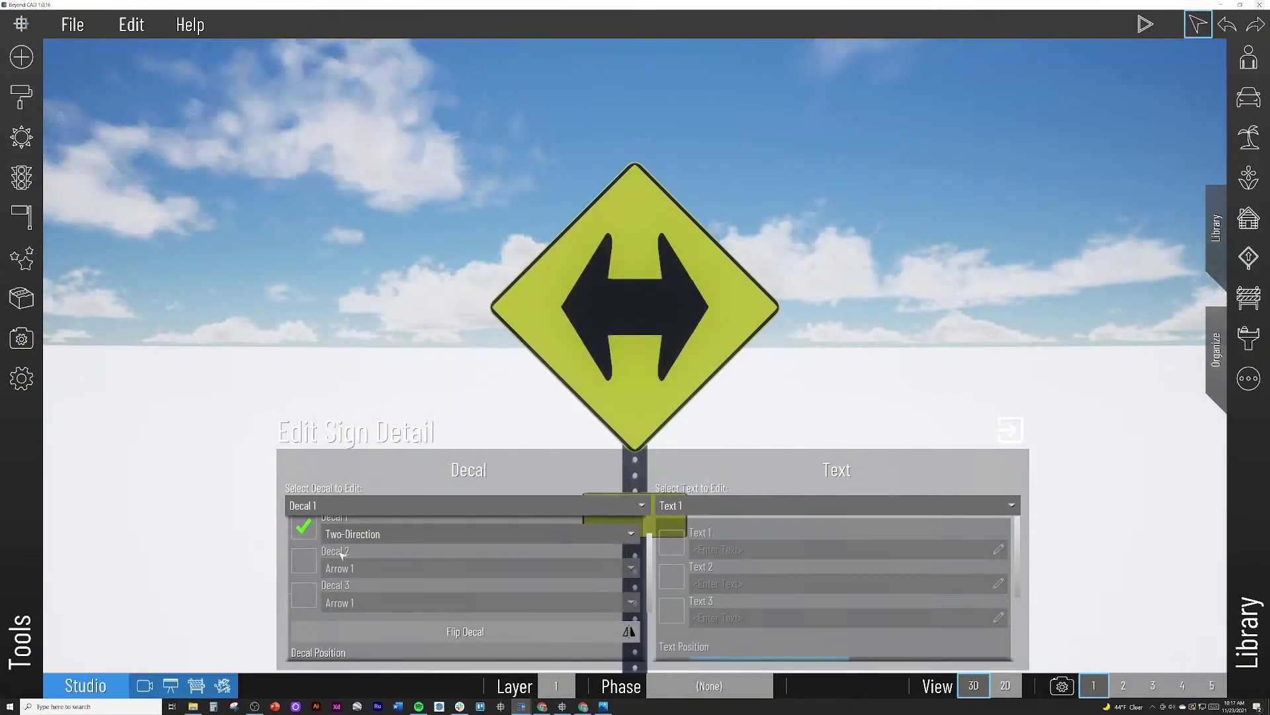
Step: Try the Curve Turn, Roundabout, Worker and Bus Stop symbols for Decal 1 on the diamond sign
scroll(357, 569, "up", 2)
left_click(368, 581)
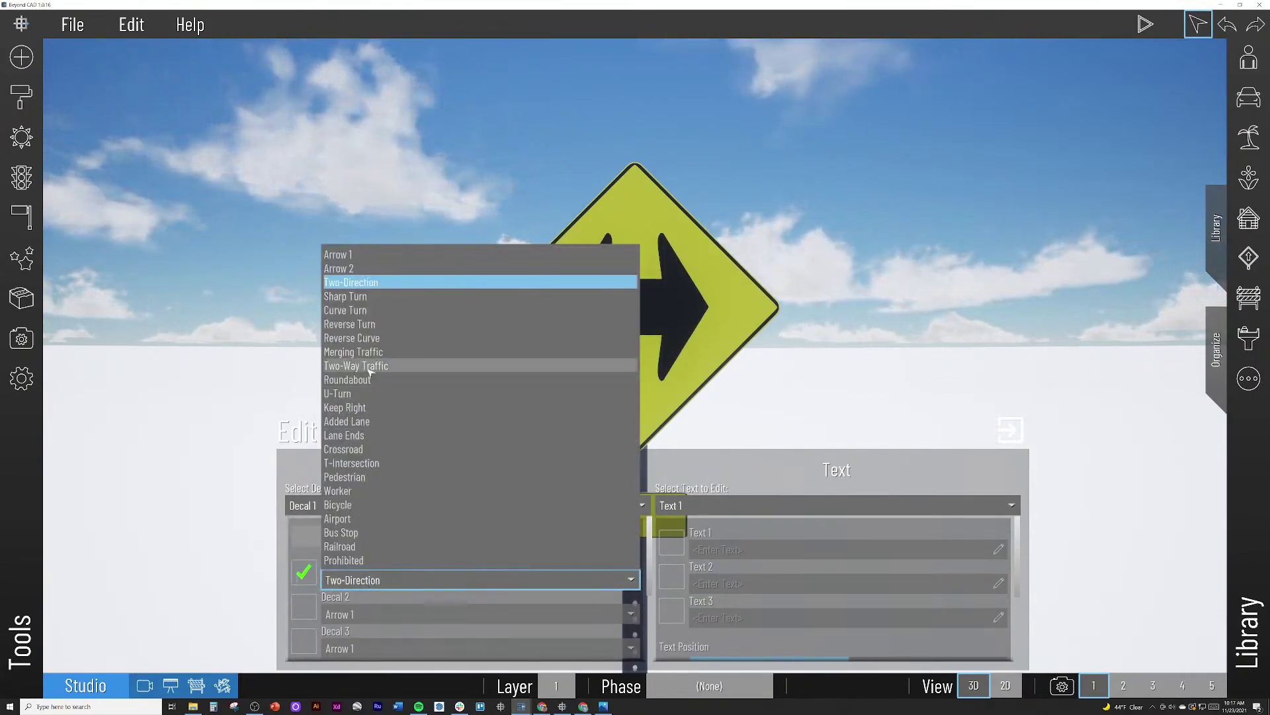
left_click(371, 309)
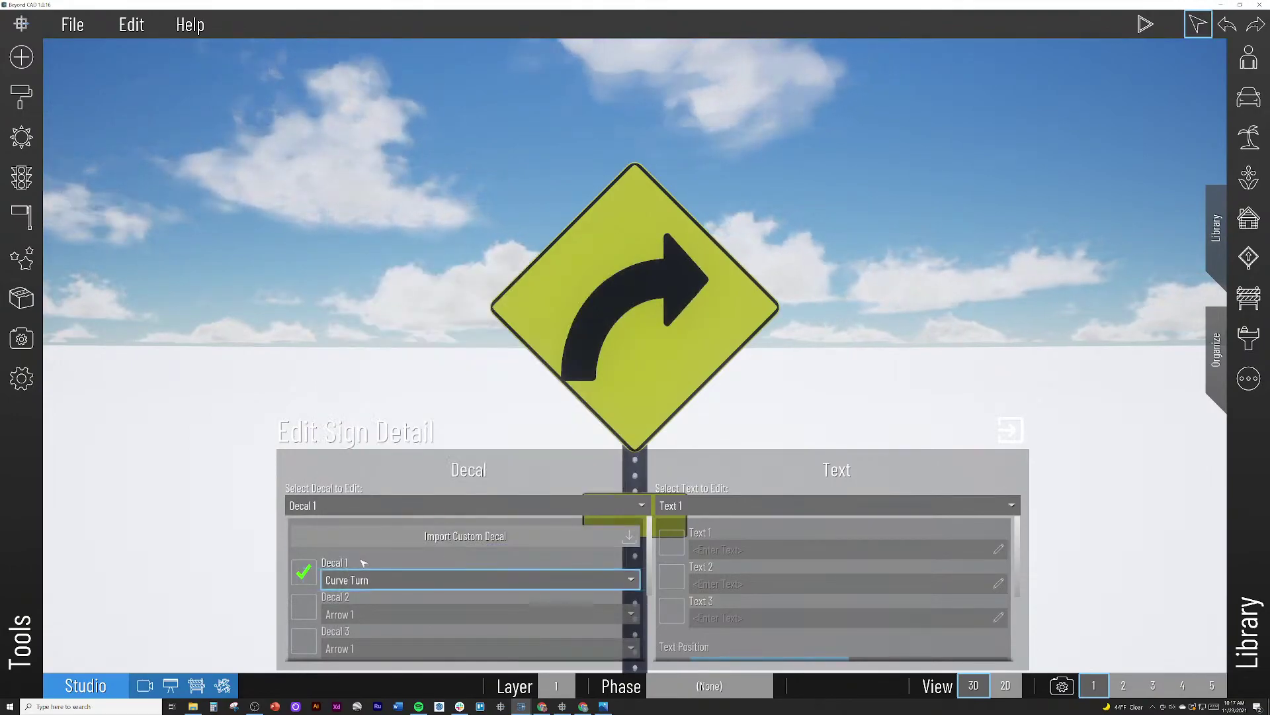
left_click(369, 580)
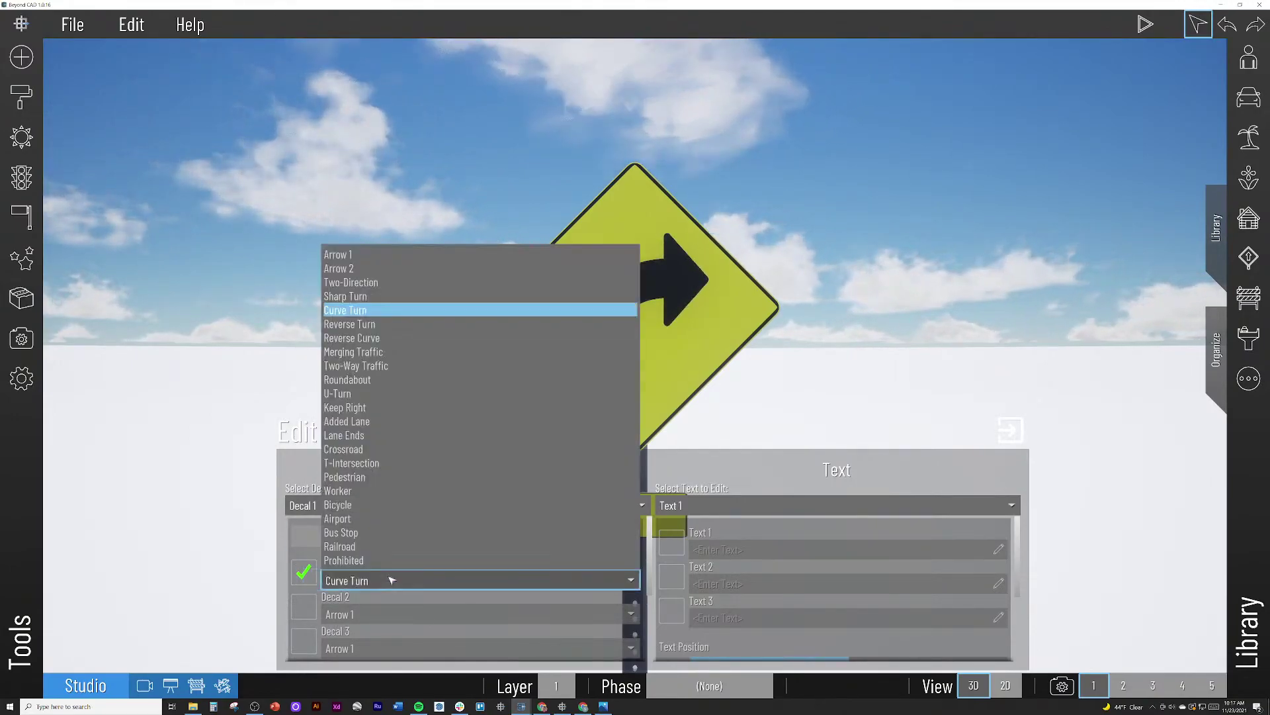
left_click(374, 380)
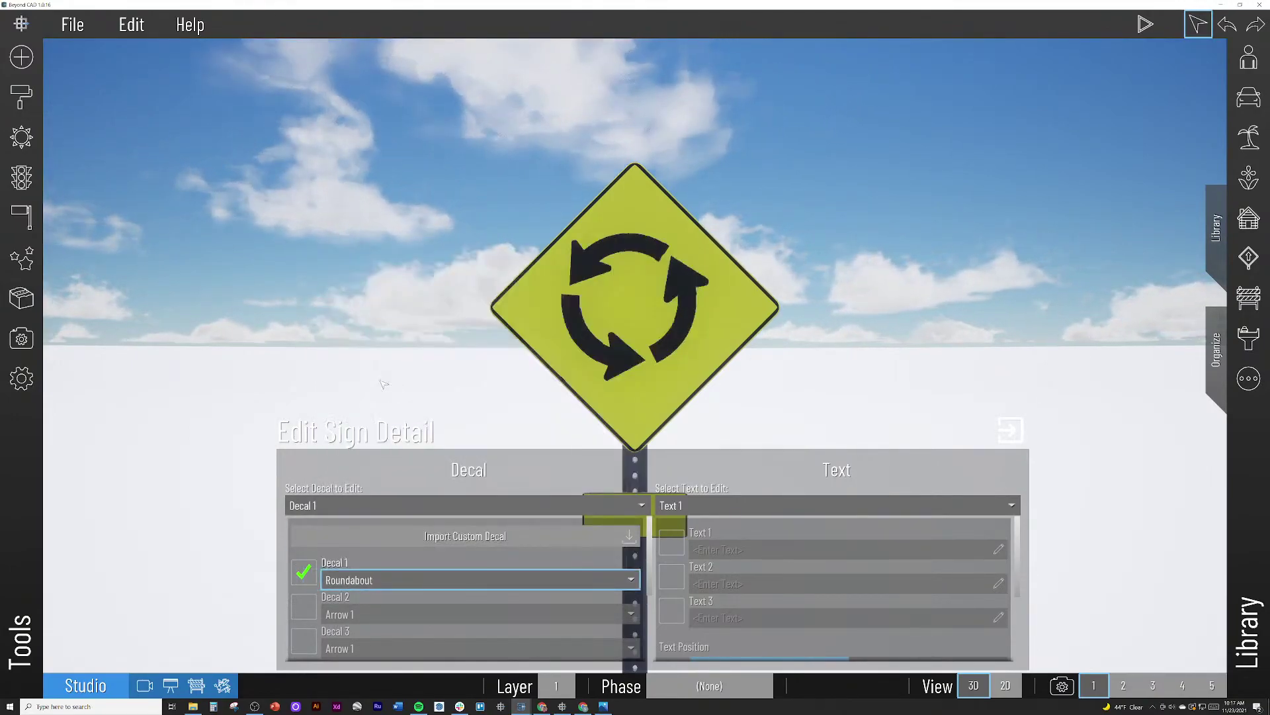
left_click(395, 579)
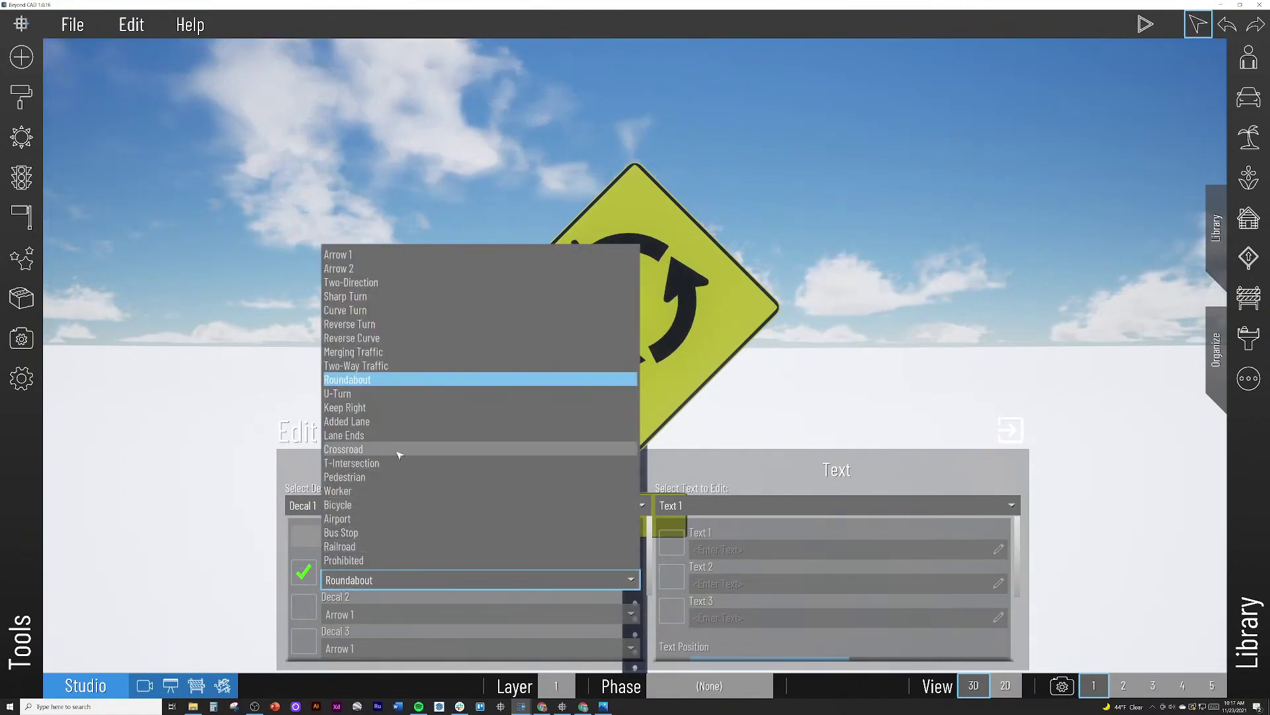
left_click(399, 490)
left_click(397, 584)
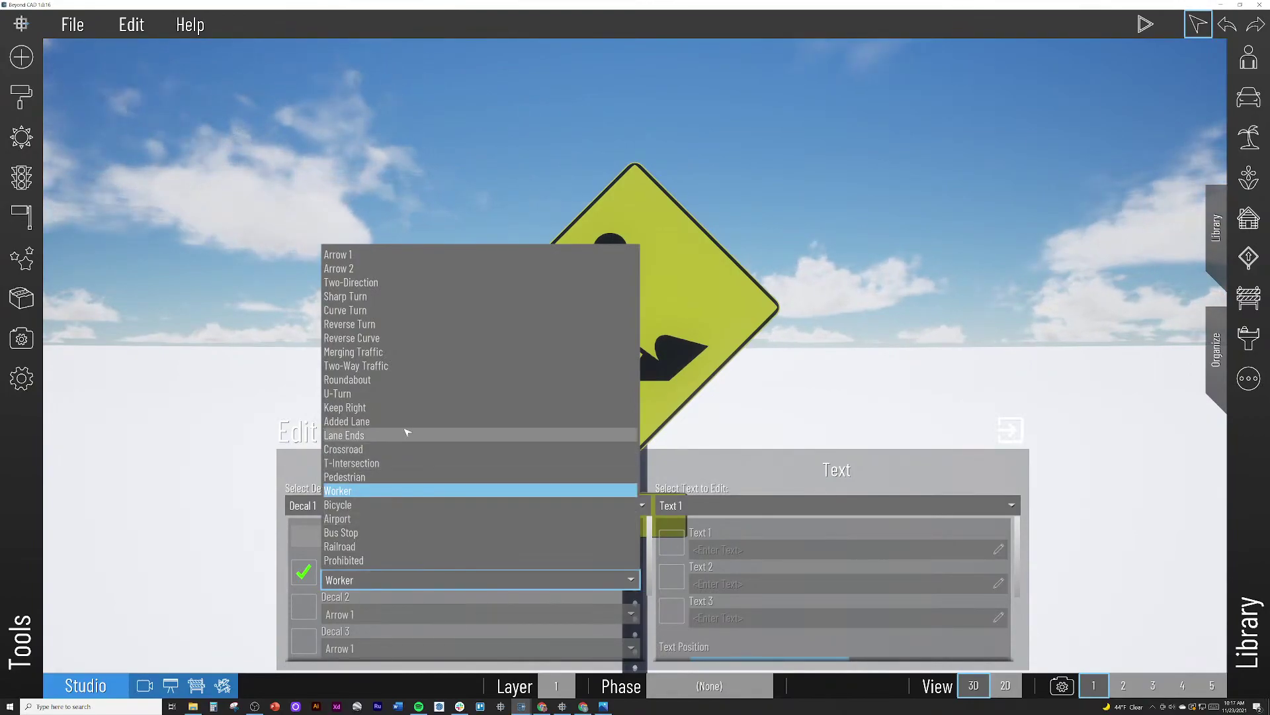
left_click(394, 532)
left_click(395, 532)
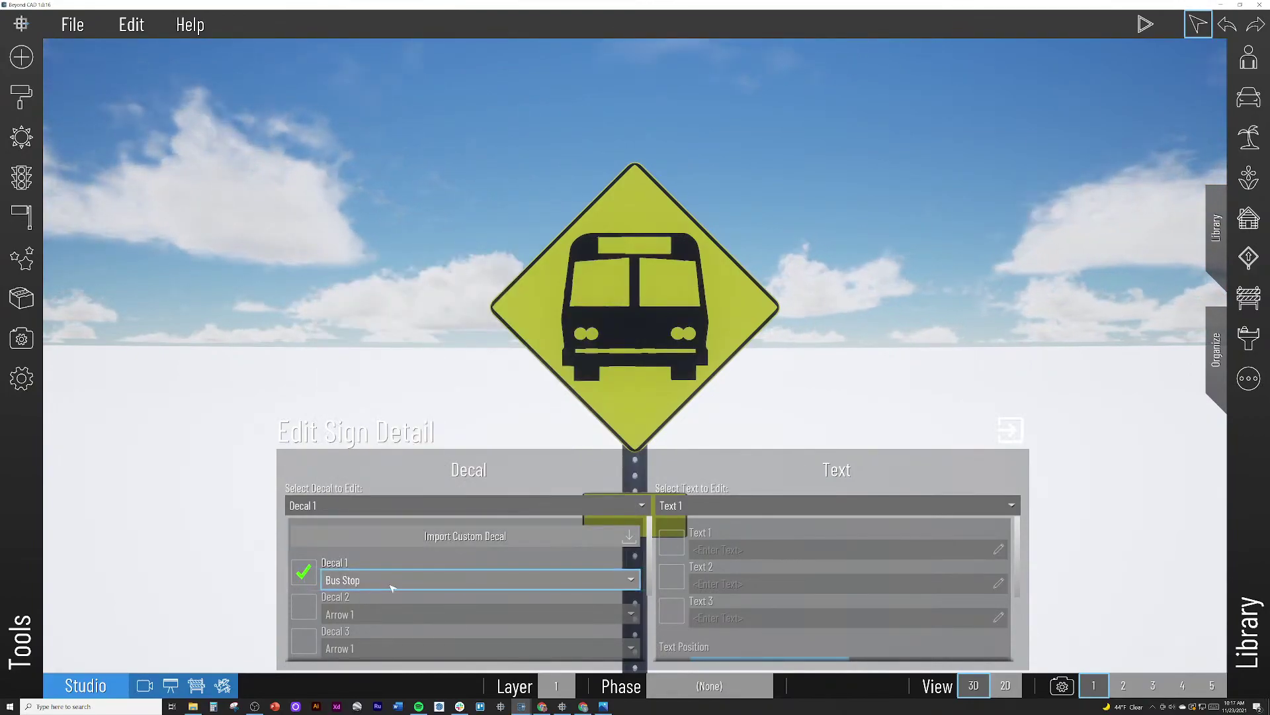
Step: Change Decal 1 to the Pedestrian symbol and shift its X position to about -1.53
left_click(391, 582)
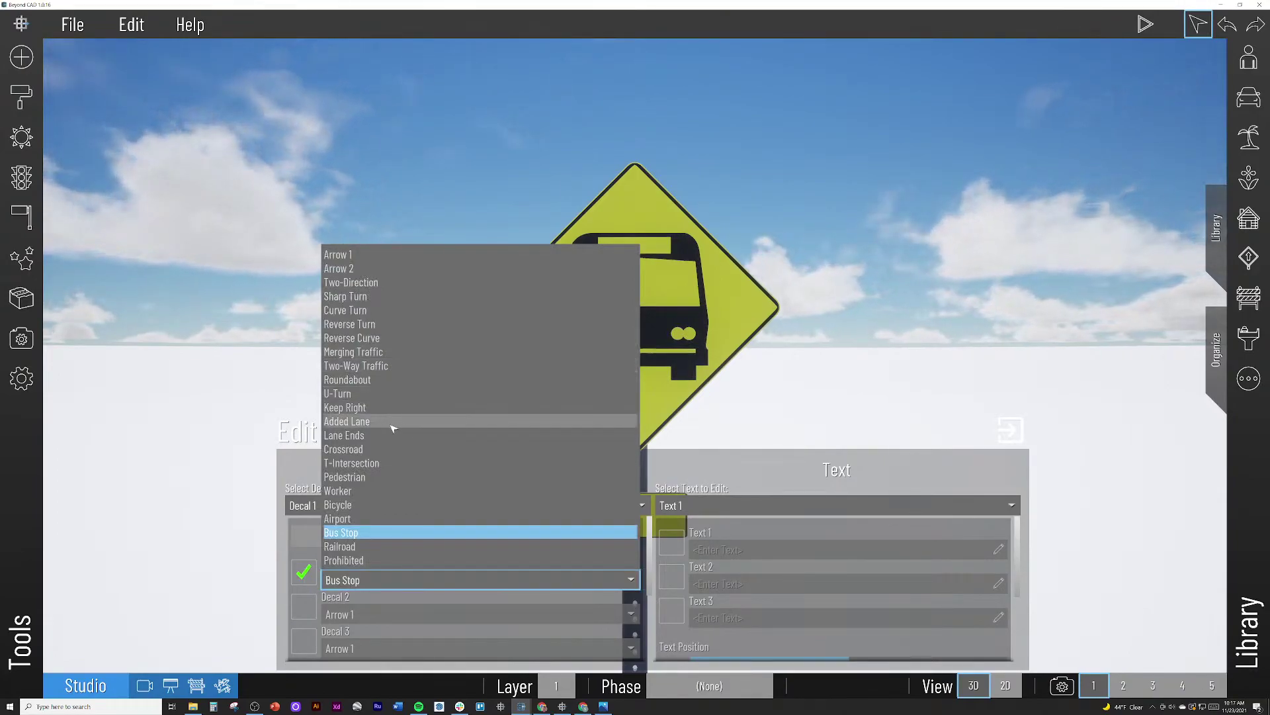
left_click(389, 478)
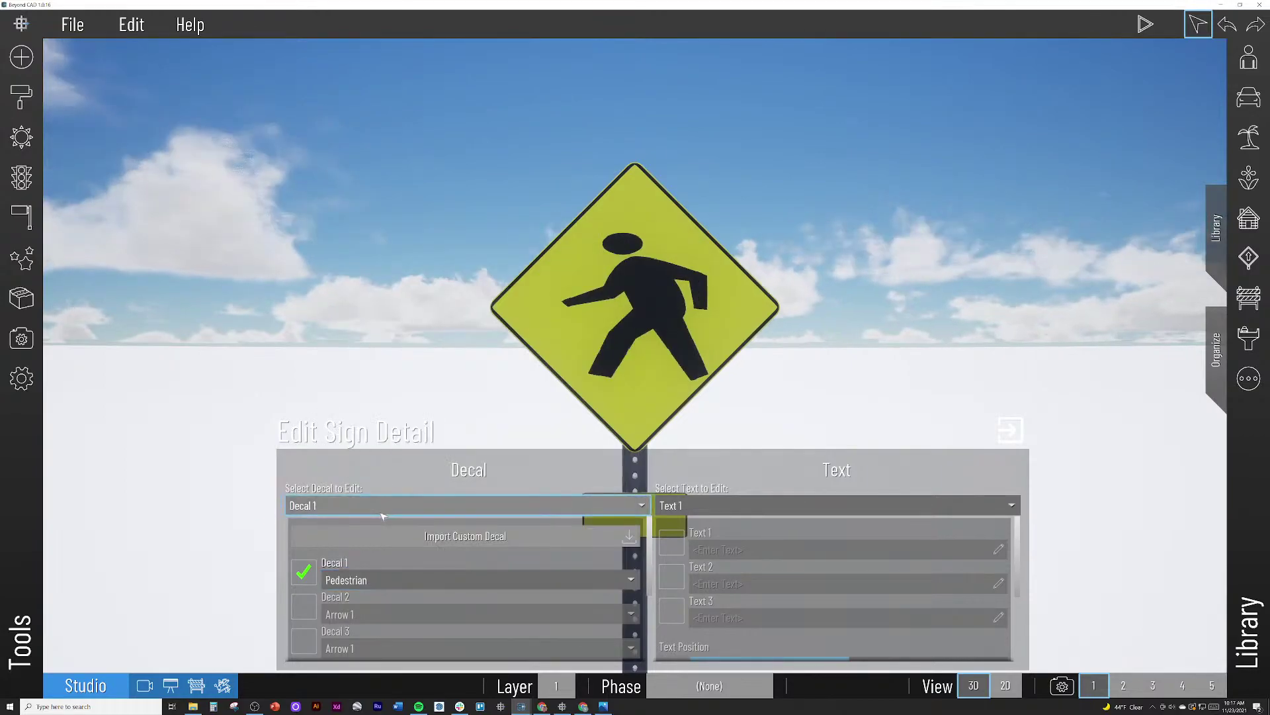
scroll(400, 536, "down", 3)
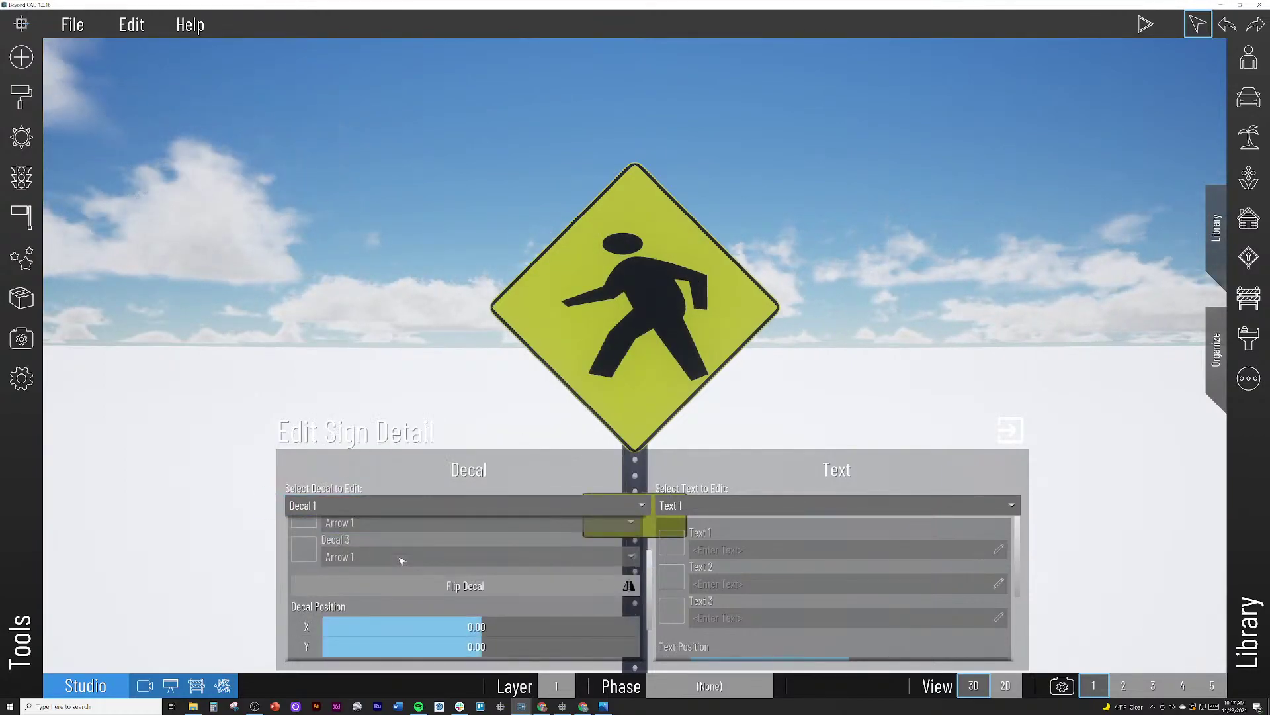
scroll(397, 566, "down", 2)
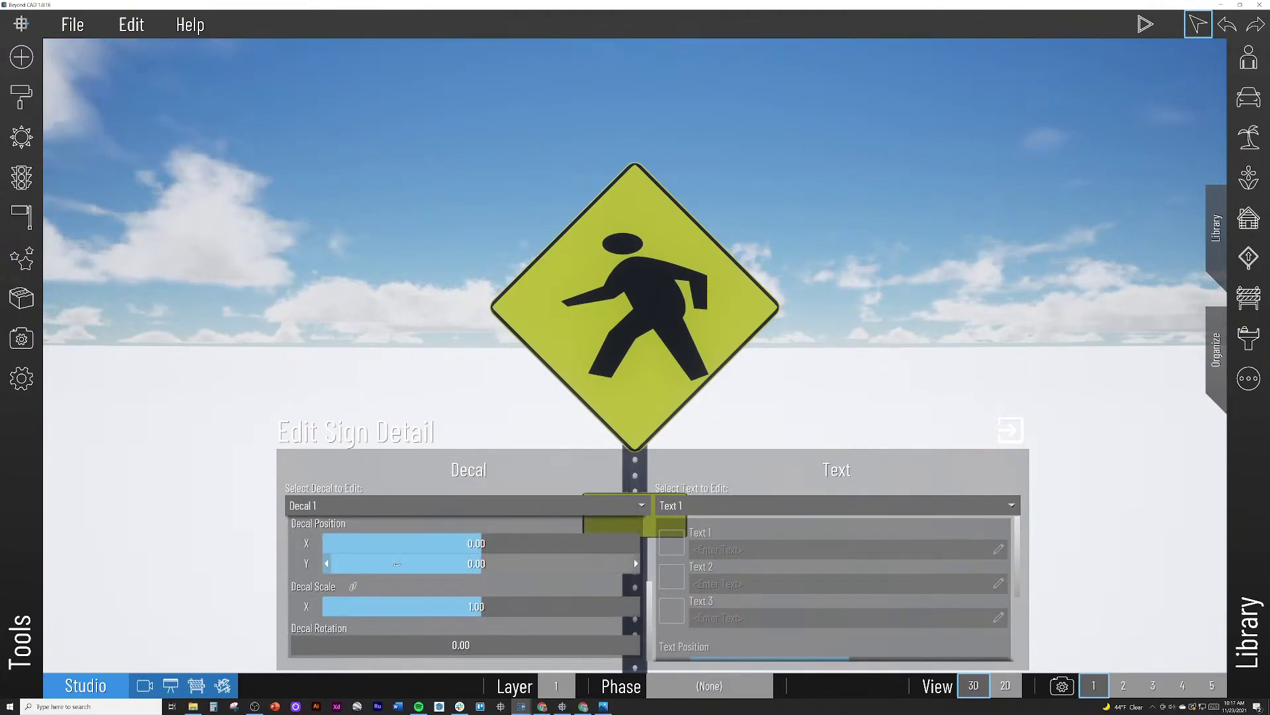
scroll(404, 576, "up", 2)
scroll(410, 586, "down", 1)
left_click_drag(471, 568, 447, 606)
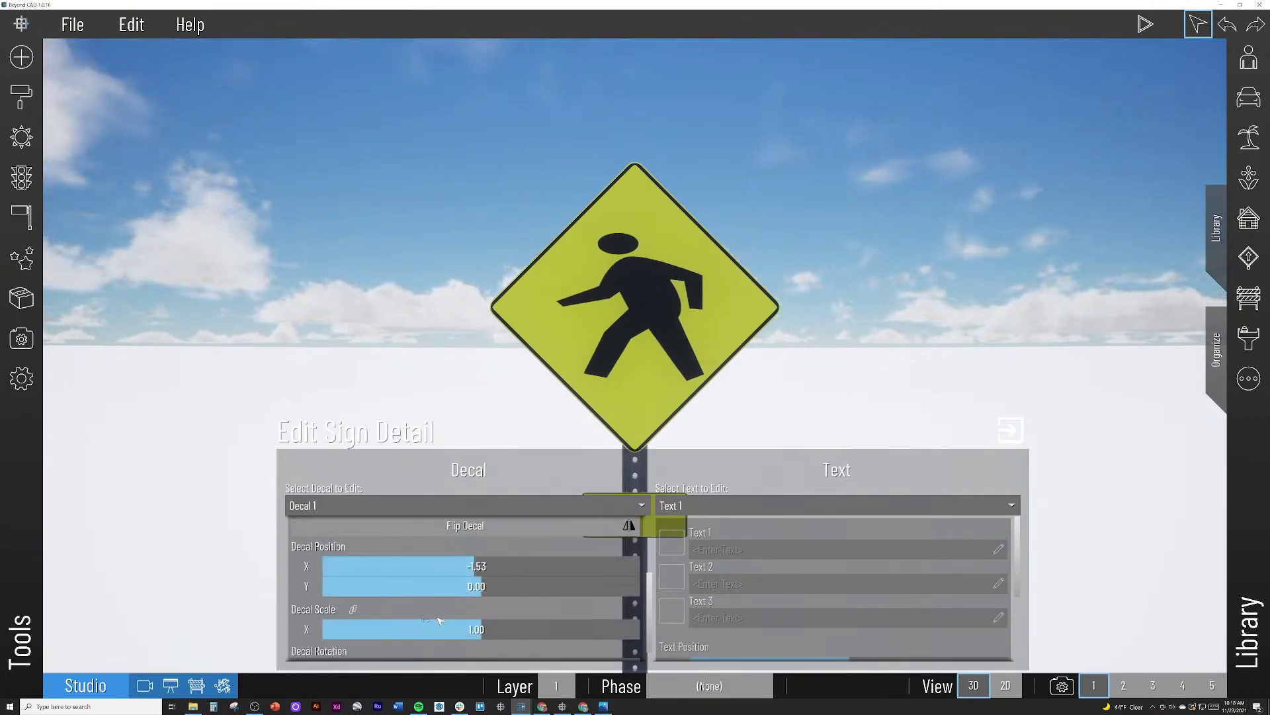
Step: Unlink the pedestrian decal's scale, set its X scale to about 0.64 and X position to about -3.94, and finish the detail editing
left_click(352, 609)
left_click_drag(480, 629, 424, 629)
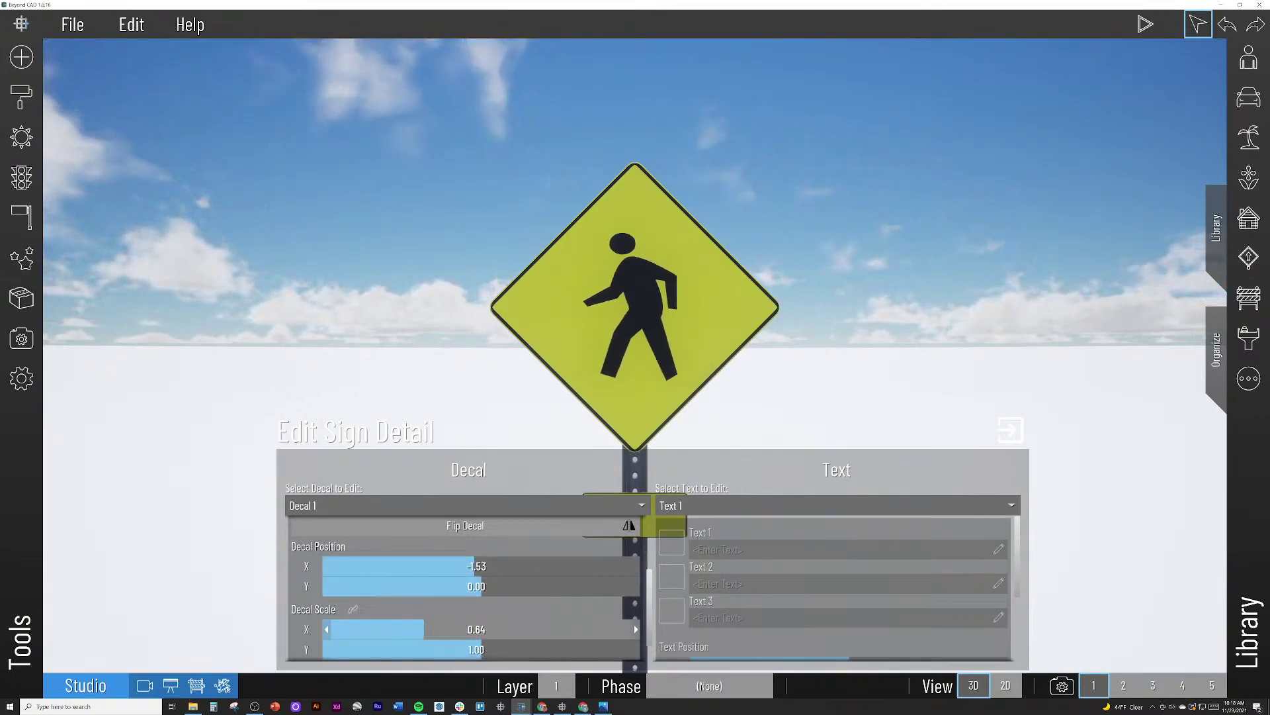
left_click_drag(475, 565, 465, 566)
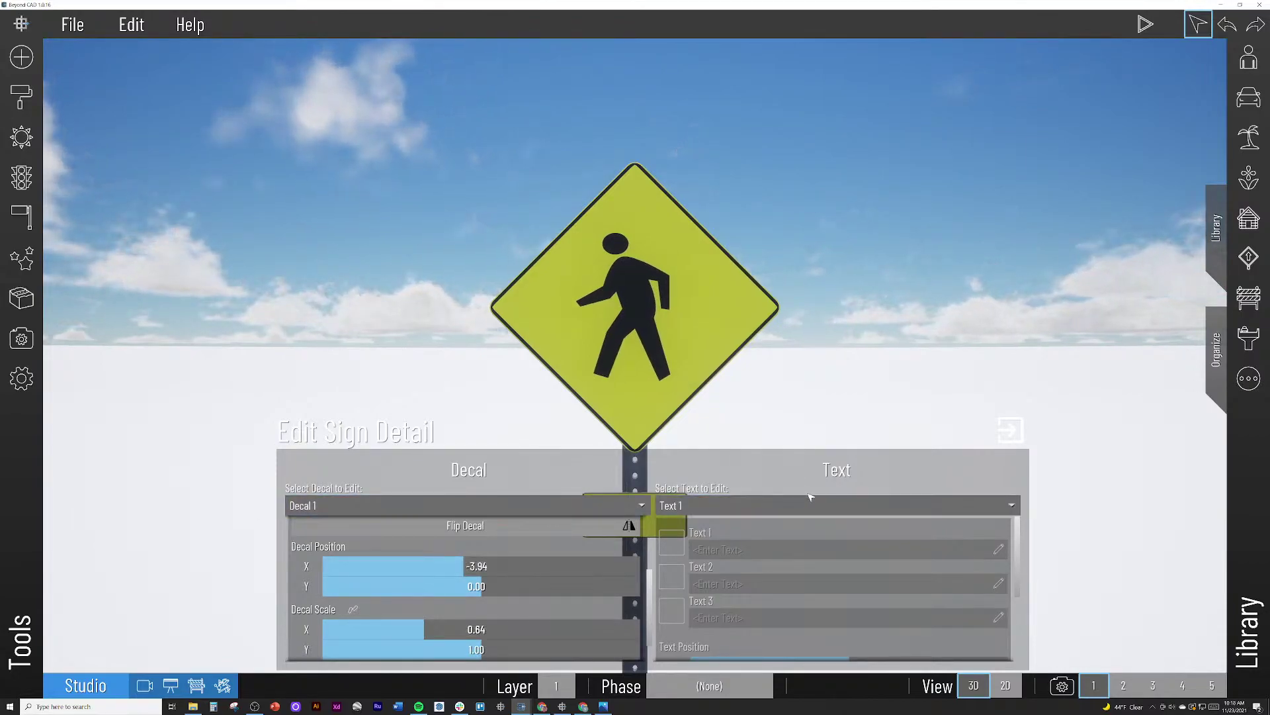
left_click(1009, 431)
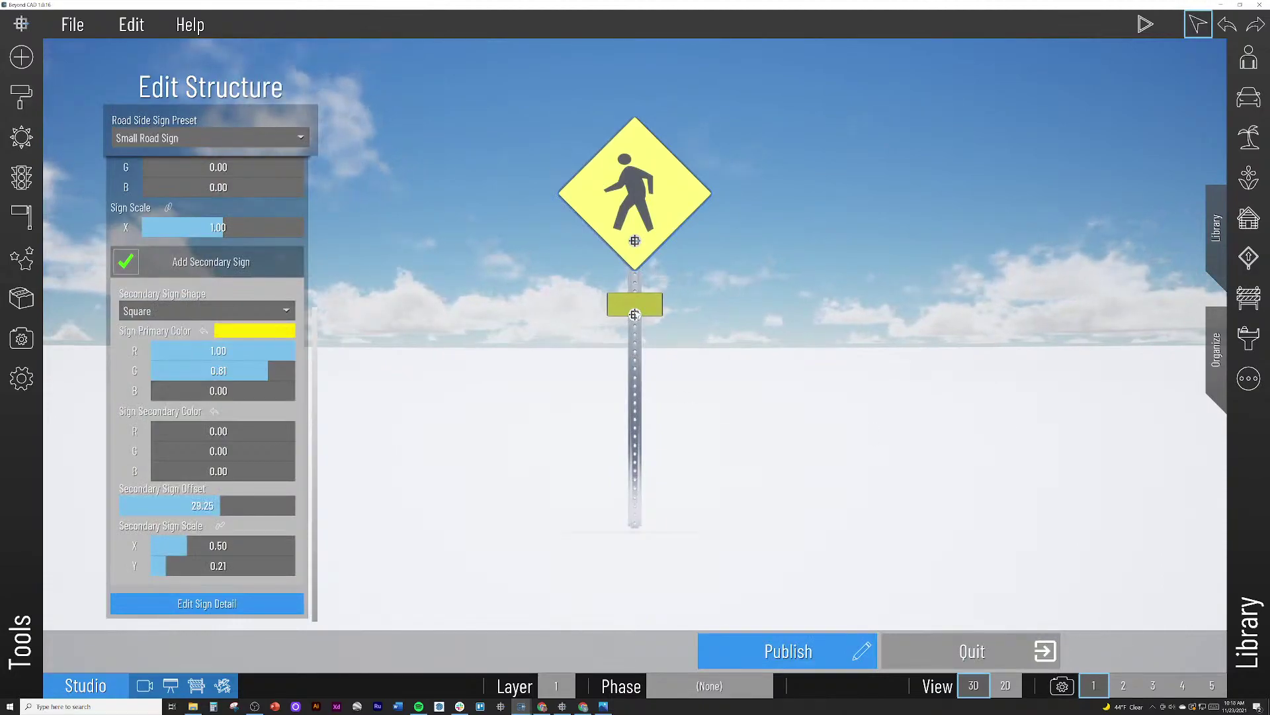
Step: Enable Text 1 on the secondary sign with the wording SLOW and finish the detail editing
left_click(635, 314)
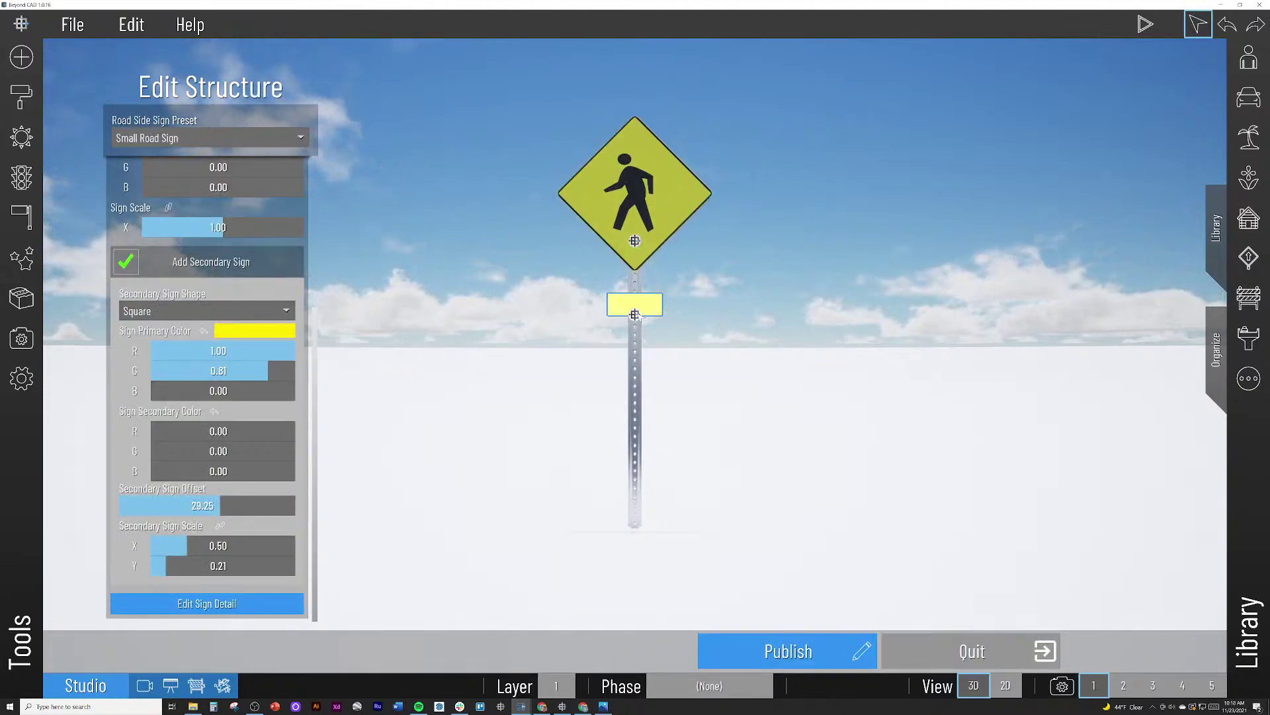
left_click(270, 603)
left_click(670, 540)
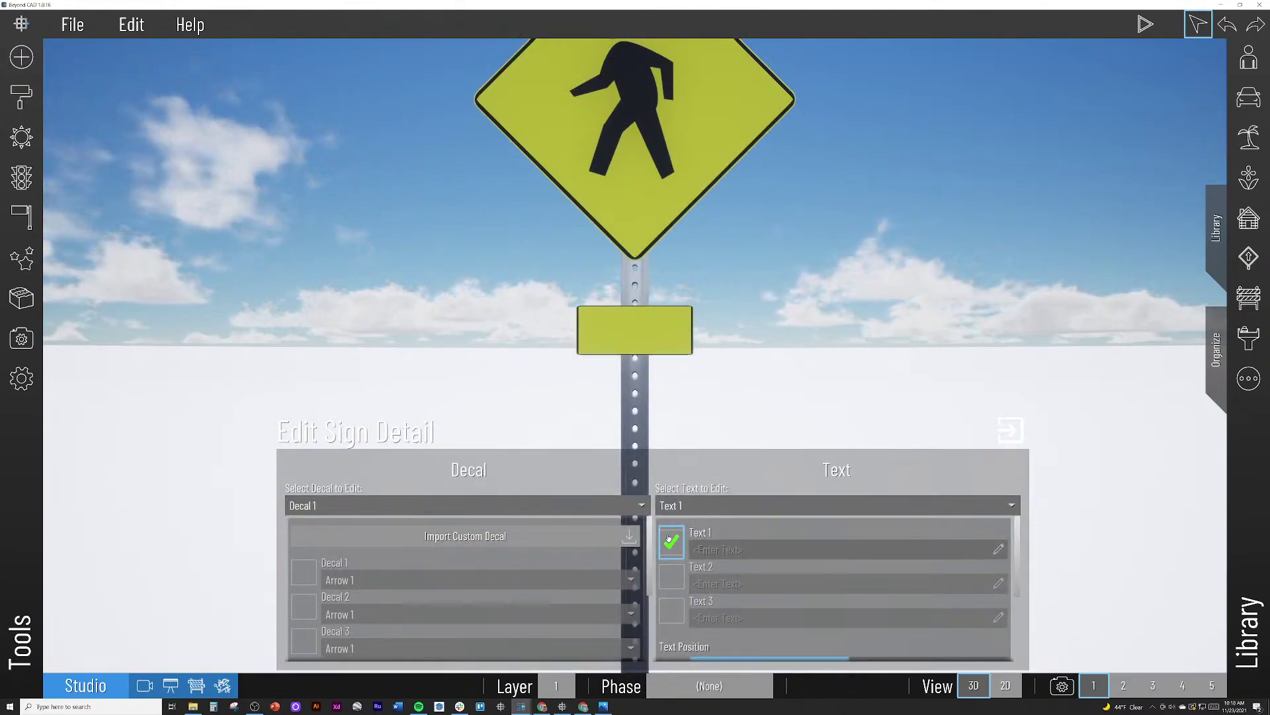
left_click(721, 549)
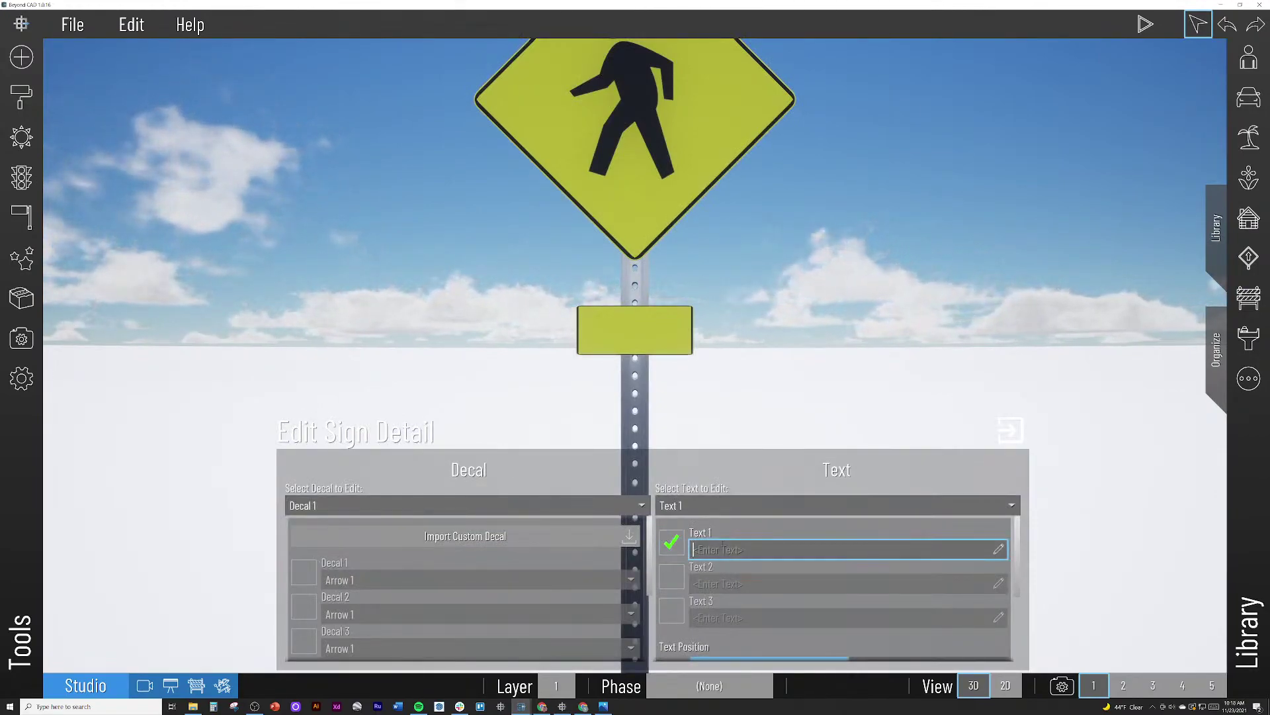
type("SLOW")
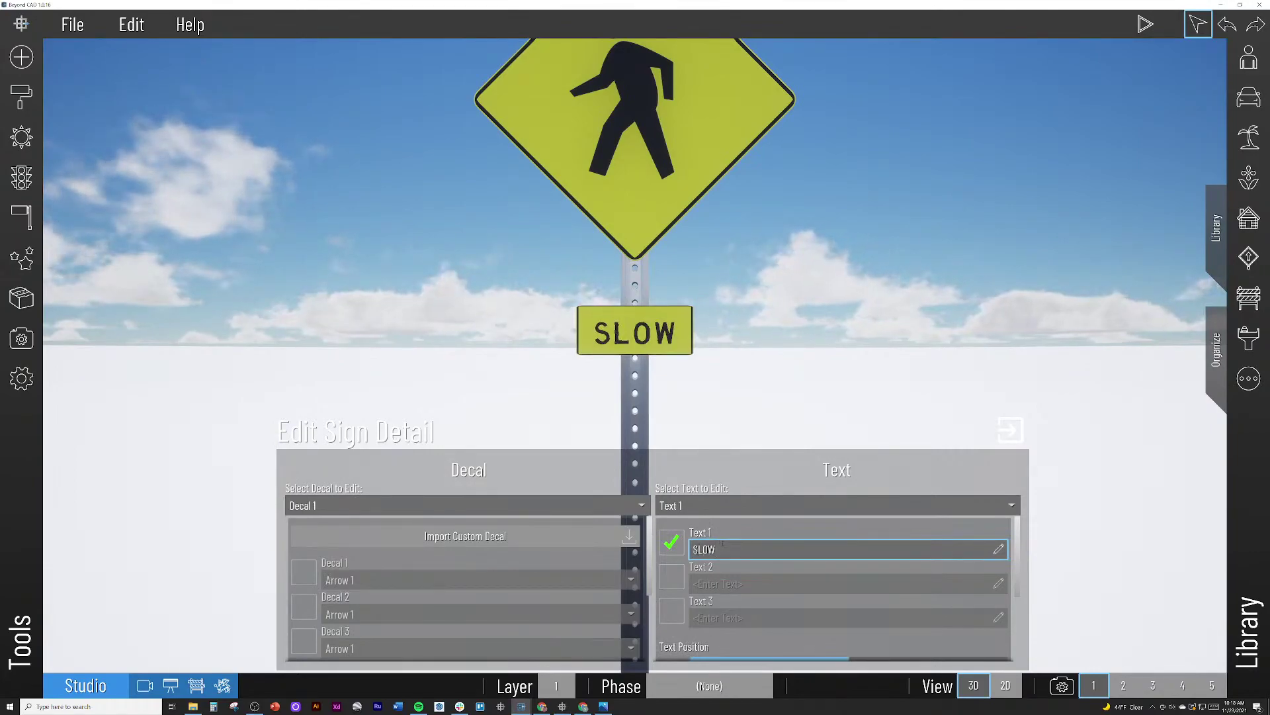
left_click(1011, 428)
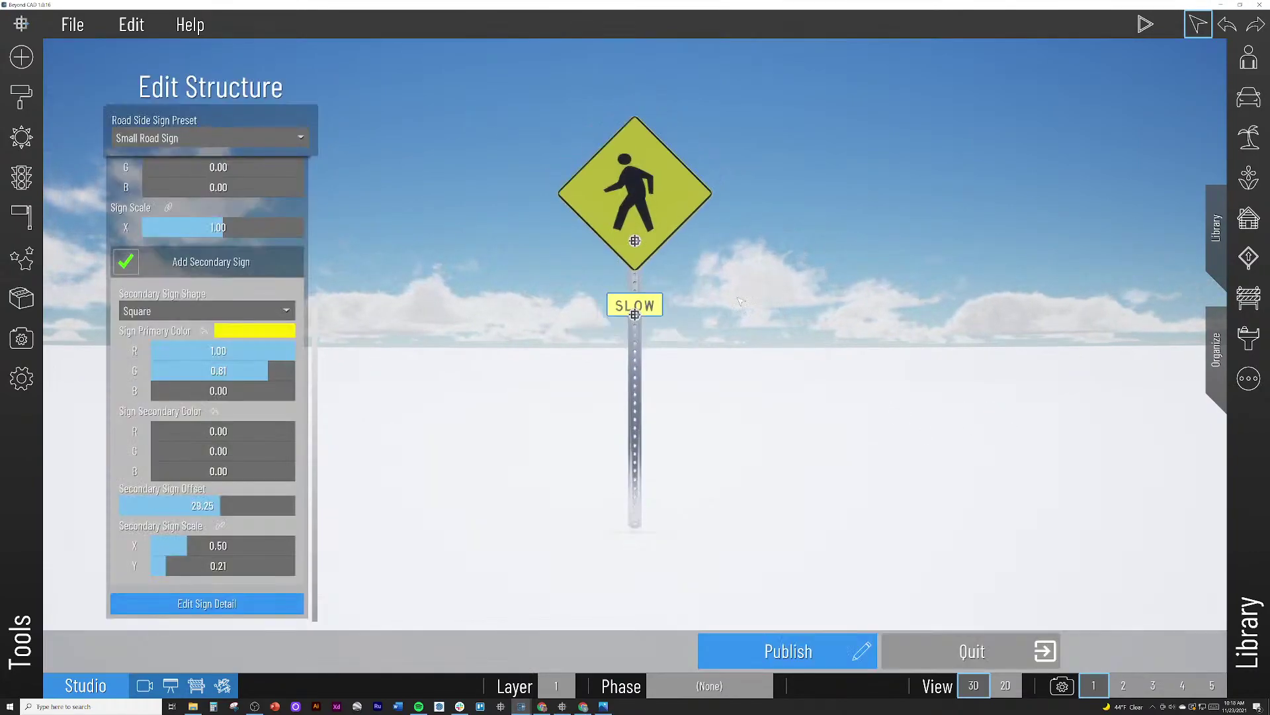
Step: Reopen the diamond sign's details and move the pedestrian decal to about X -2.34 and Y 7.14
left_click(637, 238)
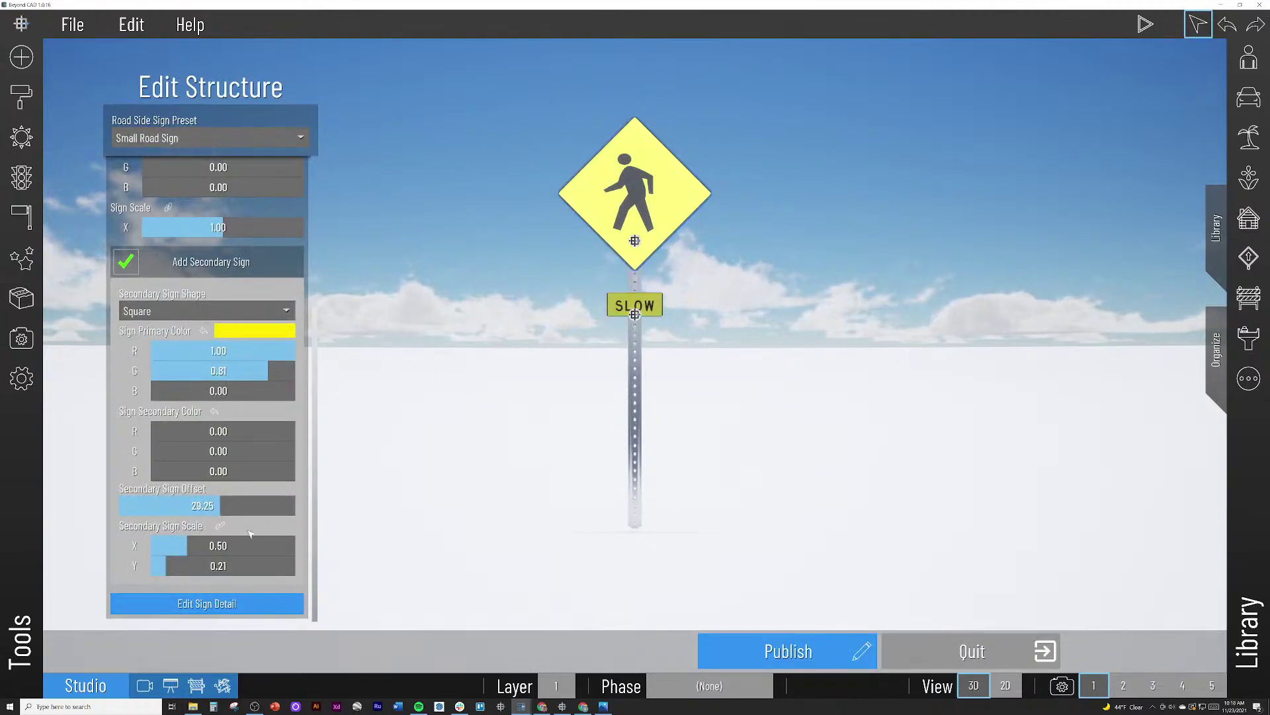
left_click(241, 602)
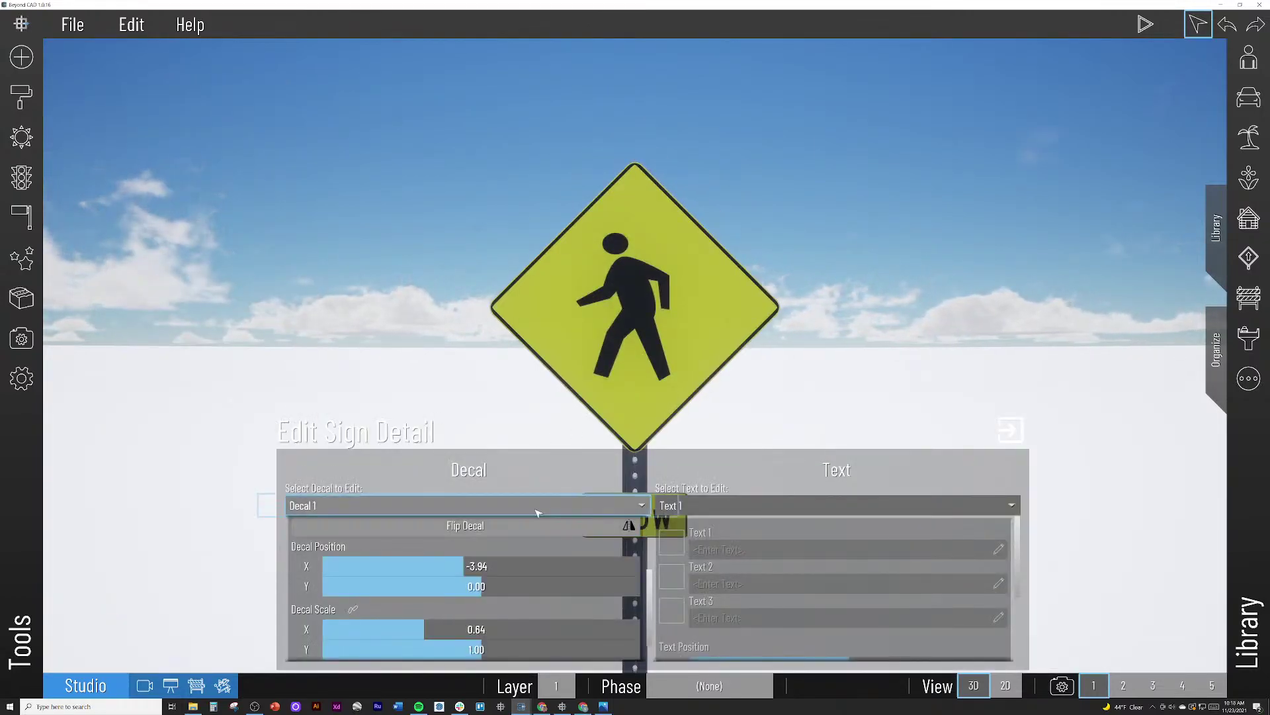
mouse_move(479, 585)
left_mouse_down()
mouse_move(513, 586)
mouse_move(469, 566)
left_mouse_up()
Step: Add the text SCHOOL to the diamond sign at Y position about -24.49 and size about 0.27, and finish the detail editing
left_click(671, 549)
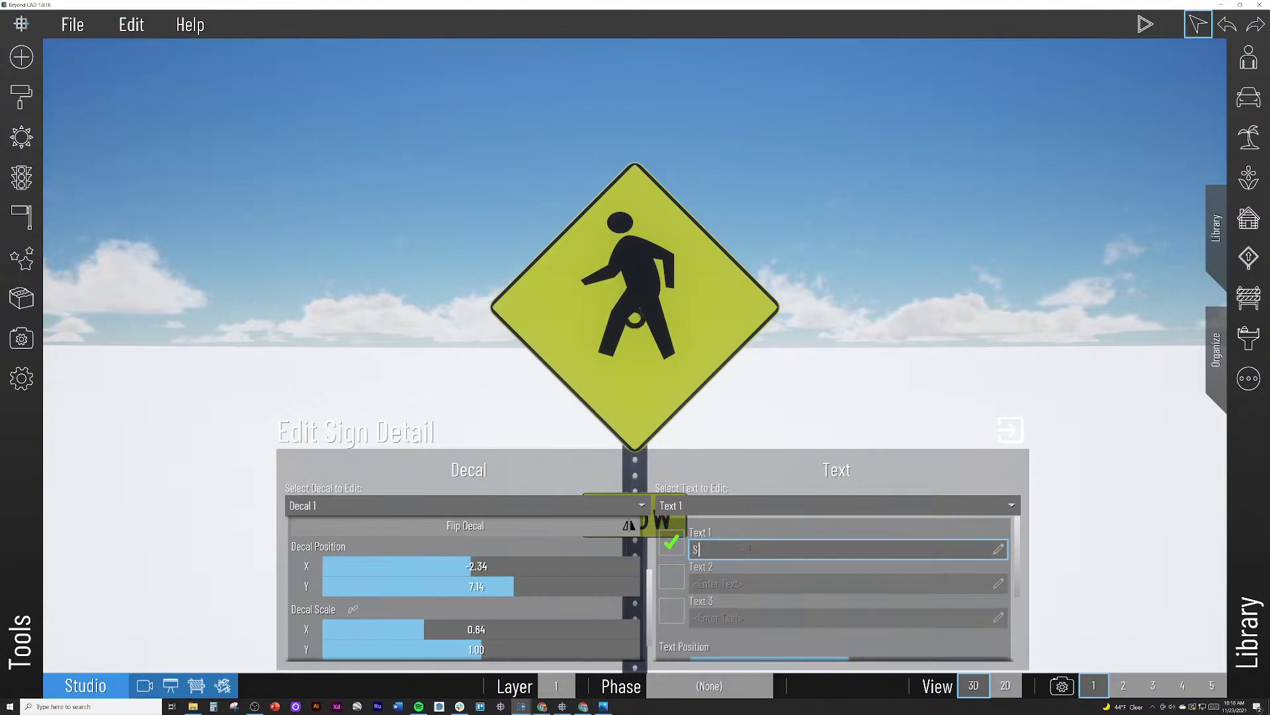
scroll(750, 548, "down", 4)
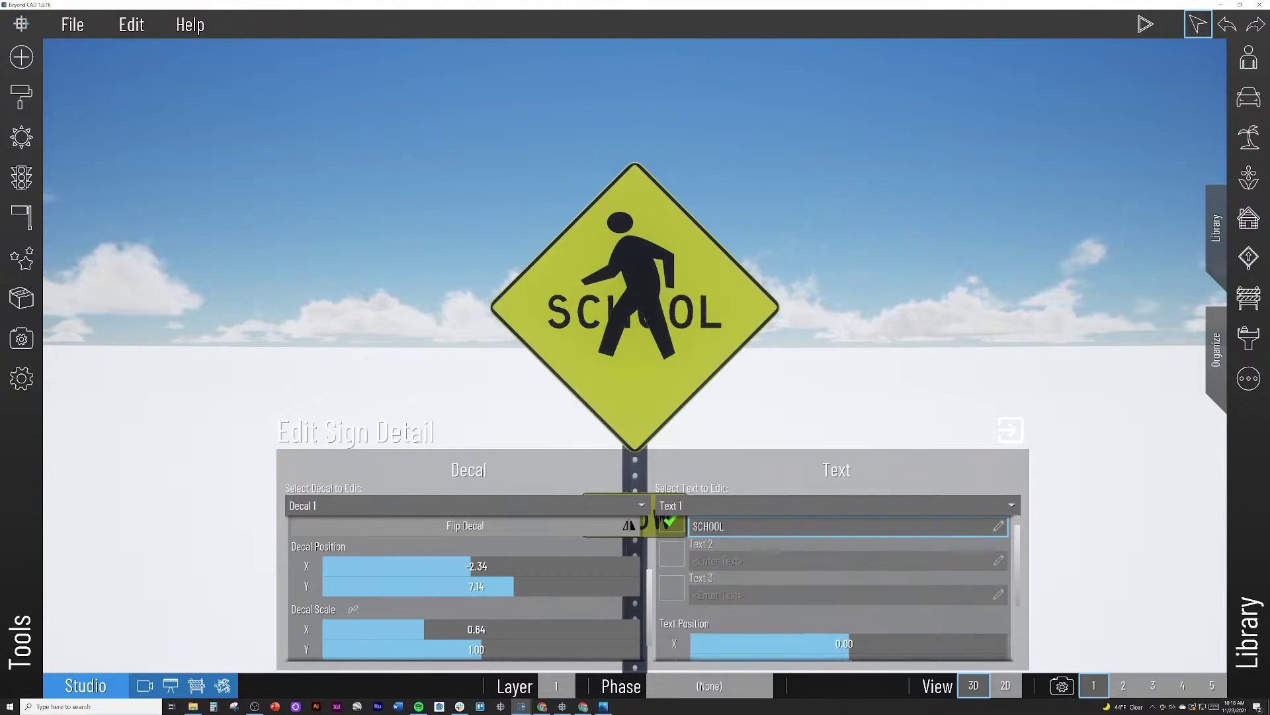
left_click_drag(840, 573, 712, 611)
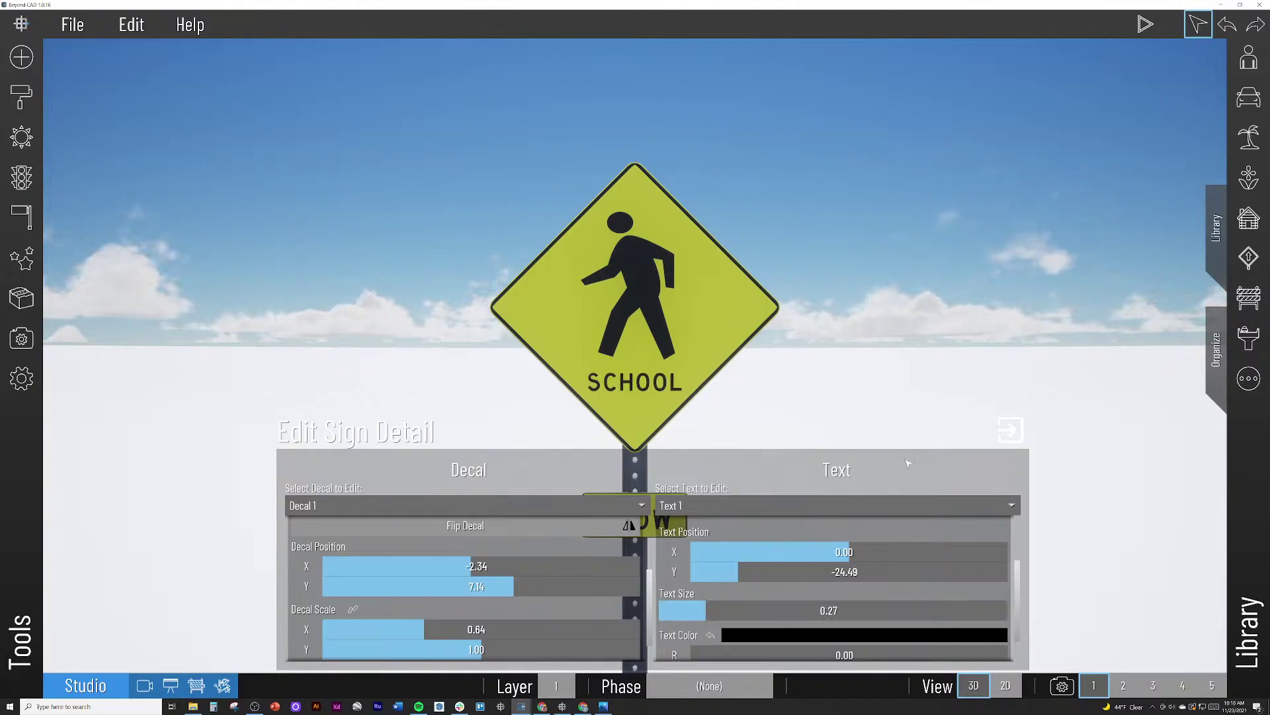
left_click(1019, 437)
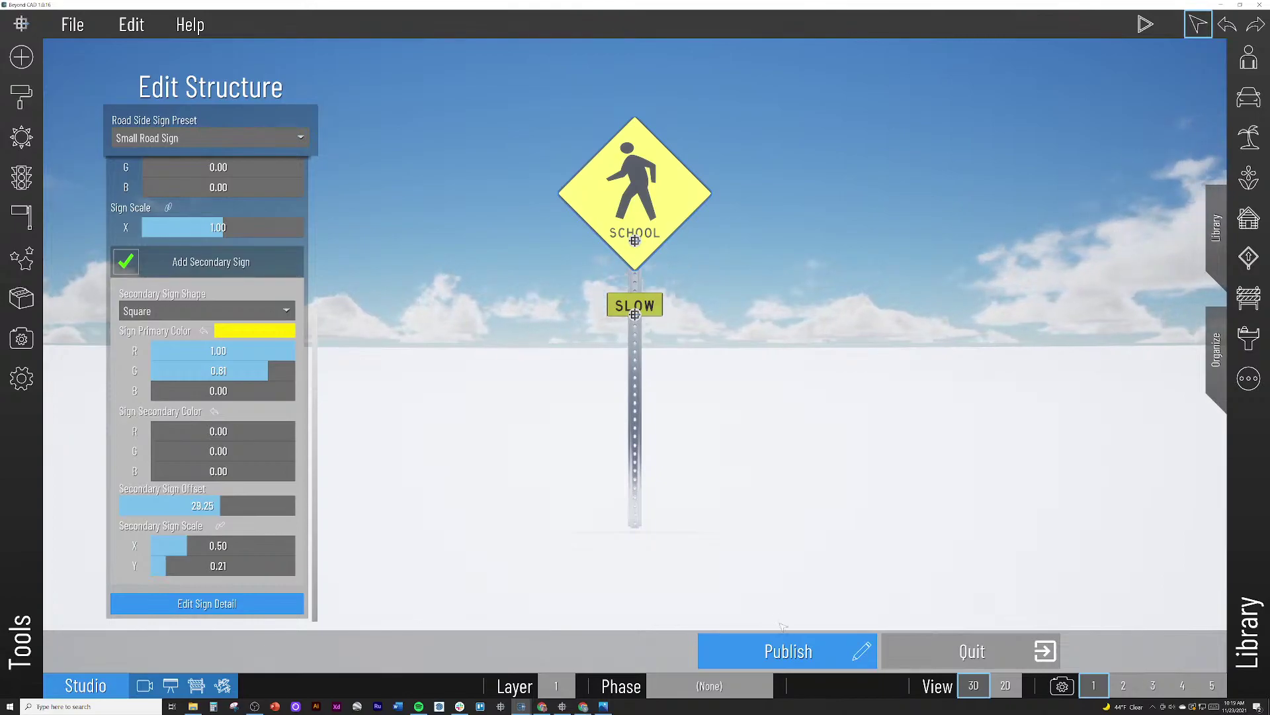
Step: Publish the pedestrian sign and place it on the ground in the scene
left_click(776, 652)
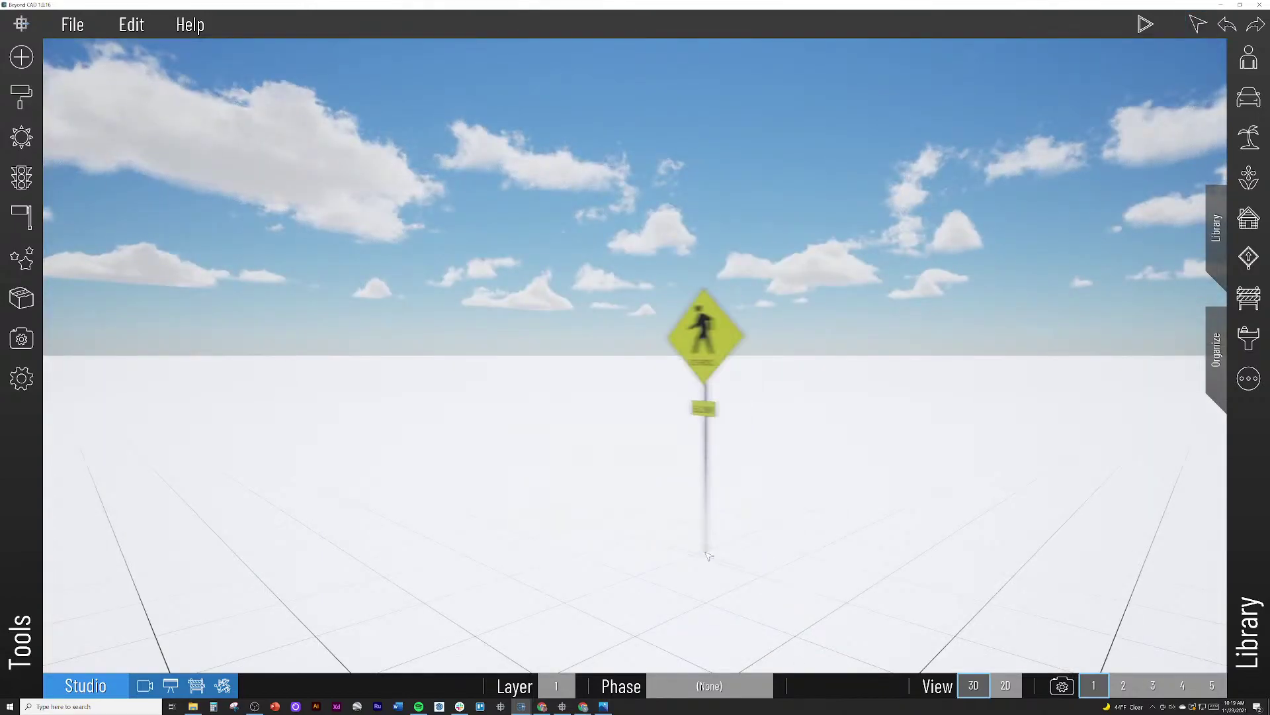
middle_click_drag(456, 496, 281, 546)
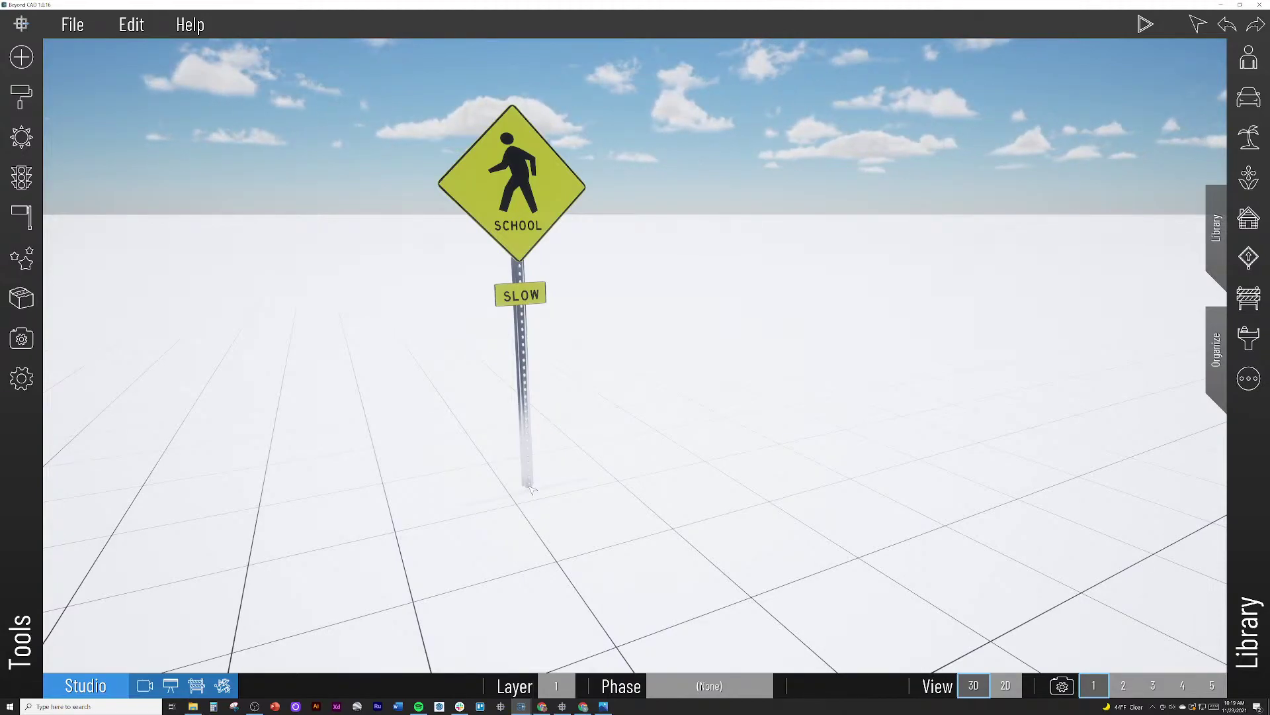
left_click(436, 392)
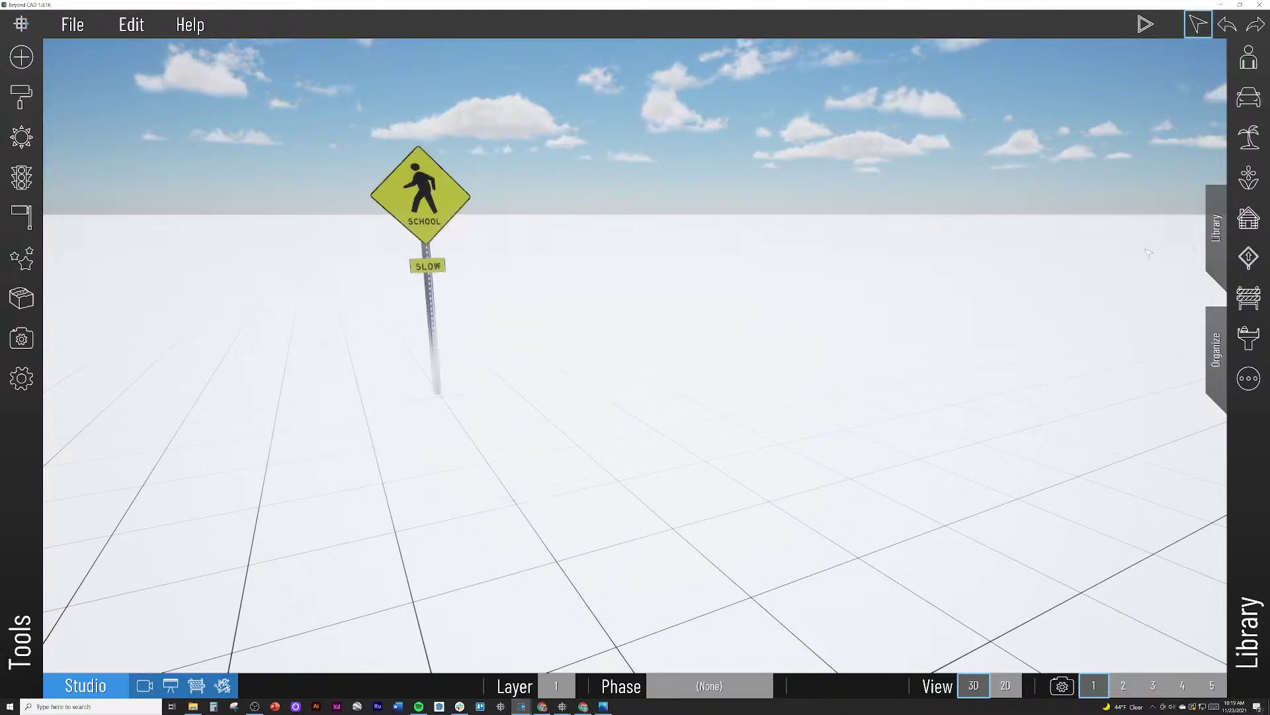
Step: Select the placed Roadside Sign in the scene's object list, inspect it in the scene, and close the list
left_click(1215, 251)
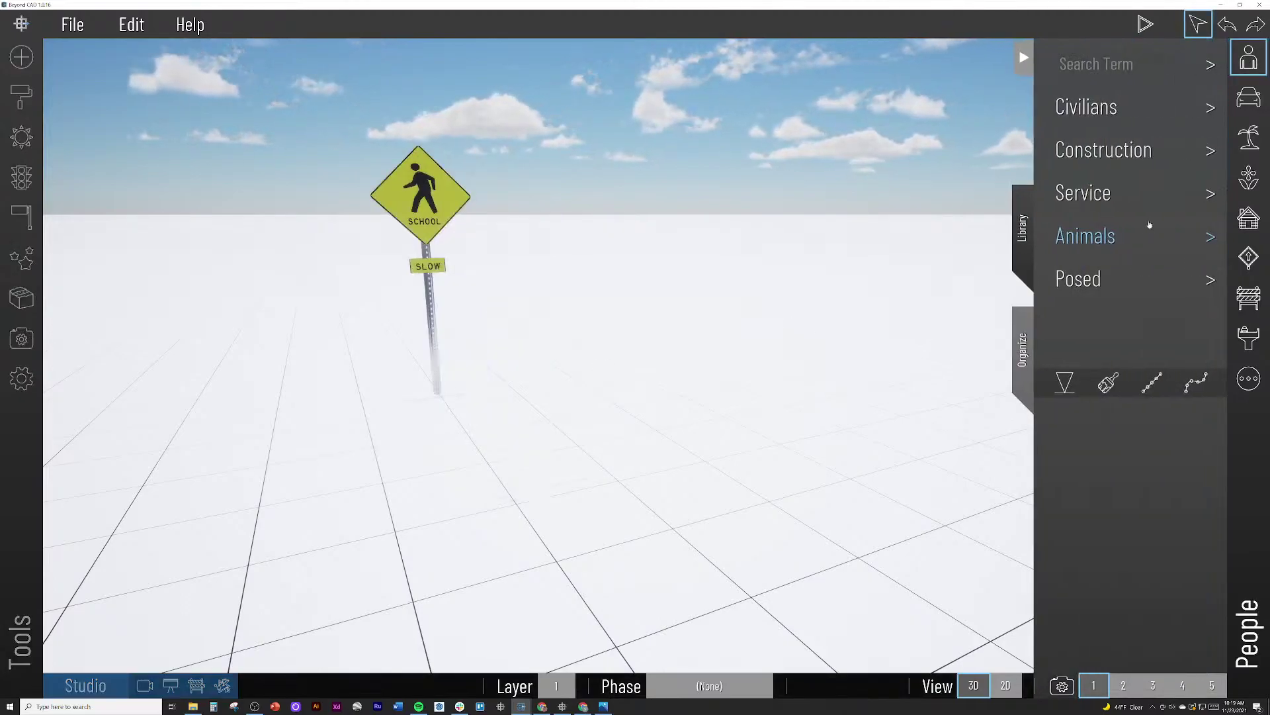
left_click(1023, 351)
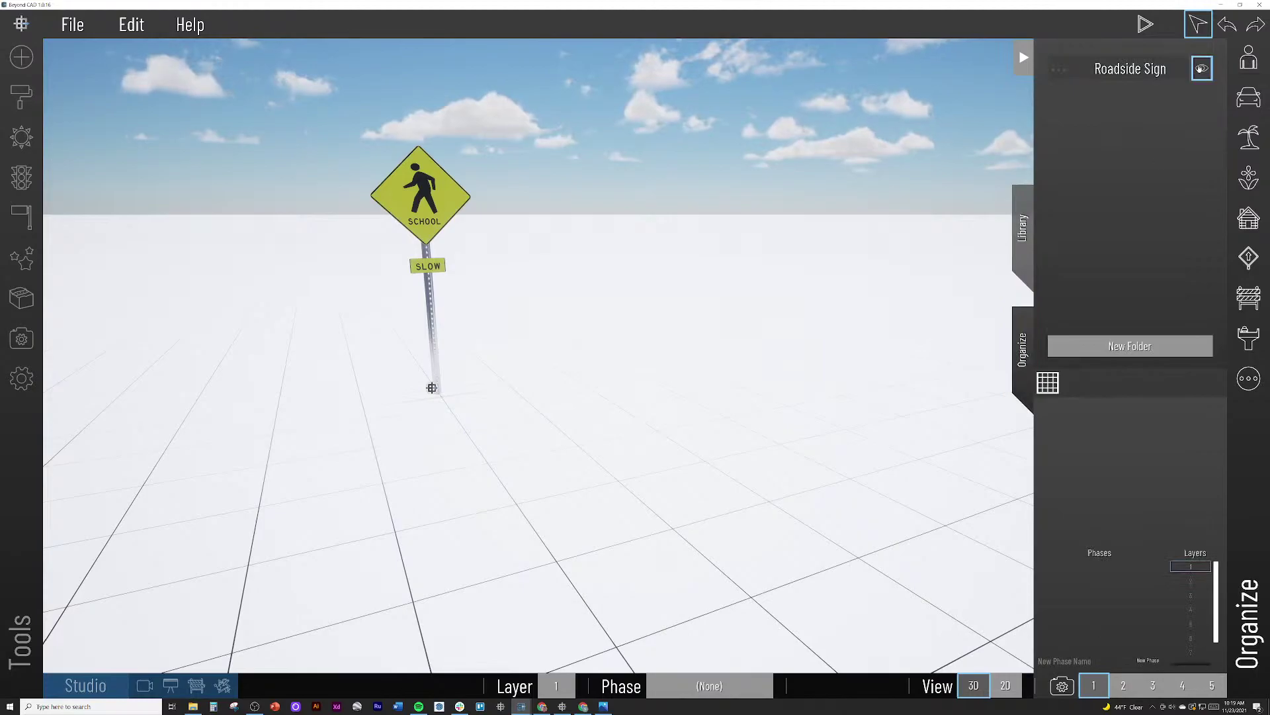
left_click(1114, 69)
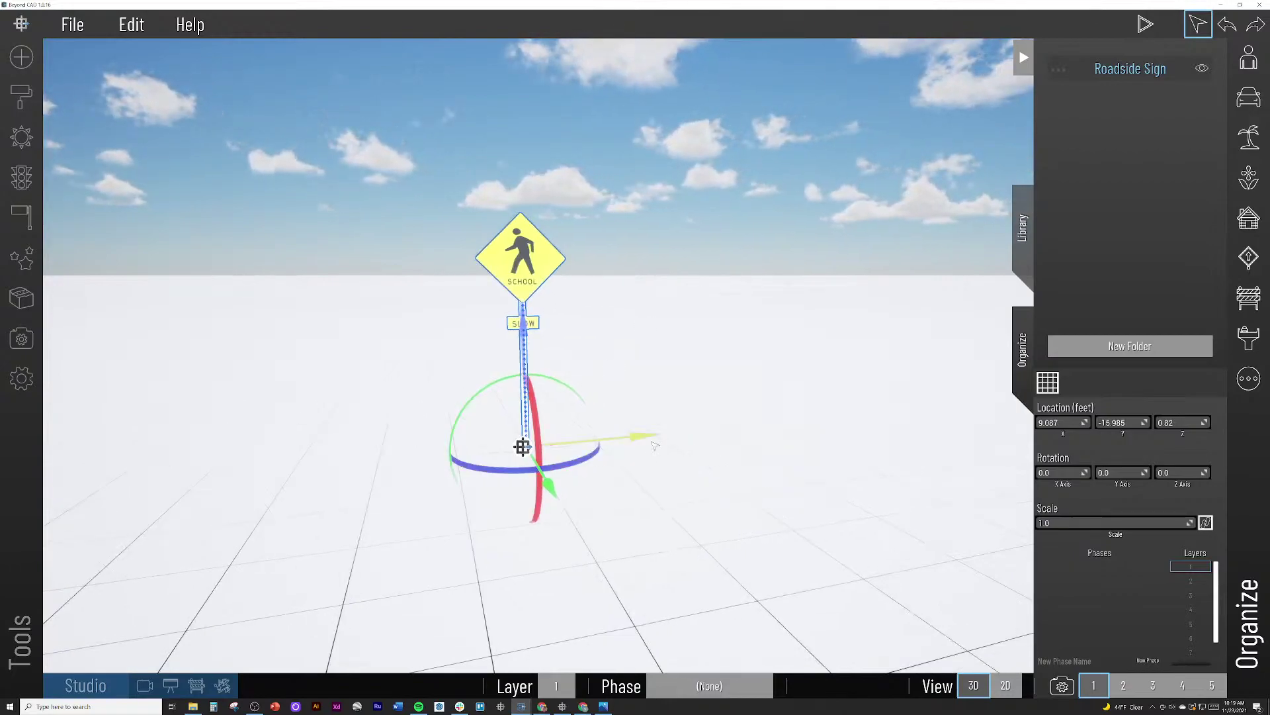
left_click(477, 456)
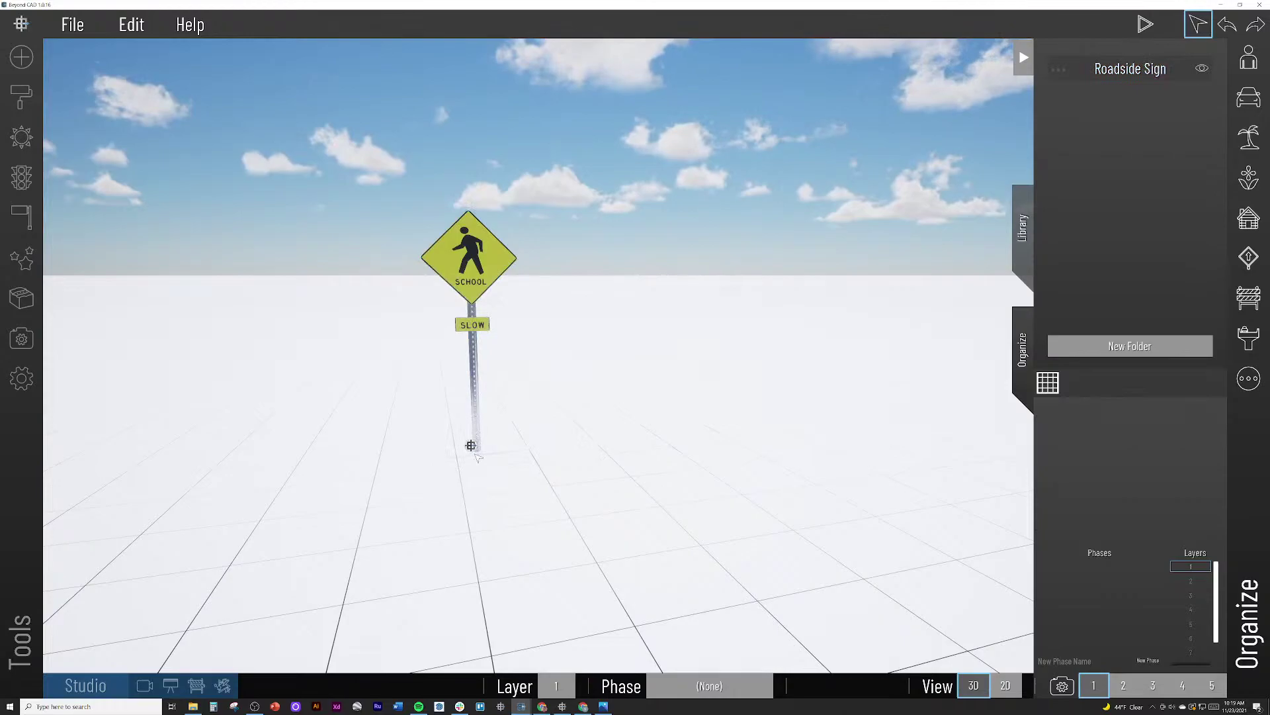
left_click(475, 454)
left_click_drag(442, 476, 293, 498)
left_click(293, 498)
right_click_drag(293, 498, 318, 511)
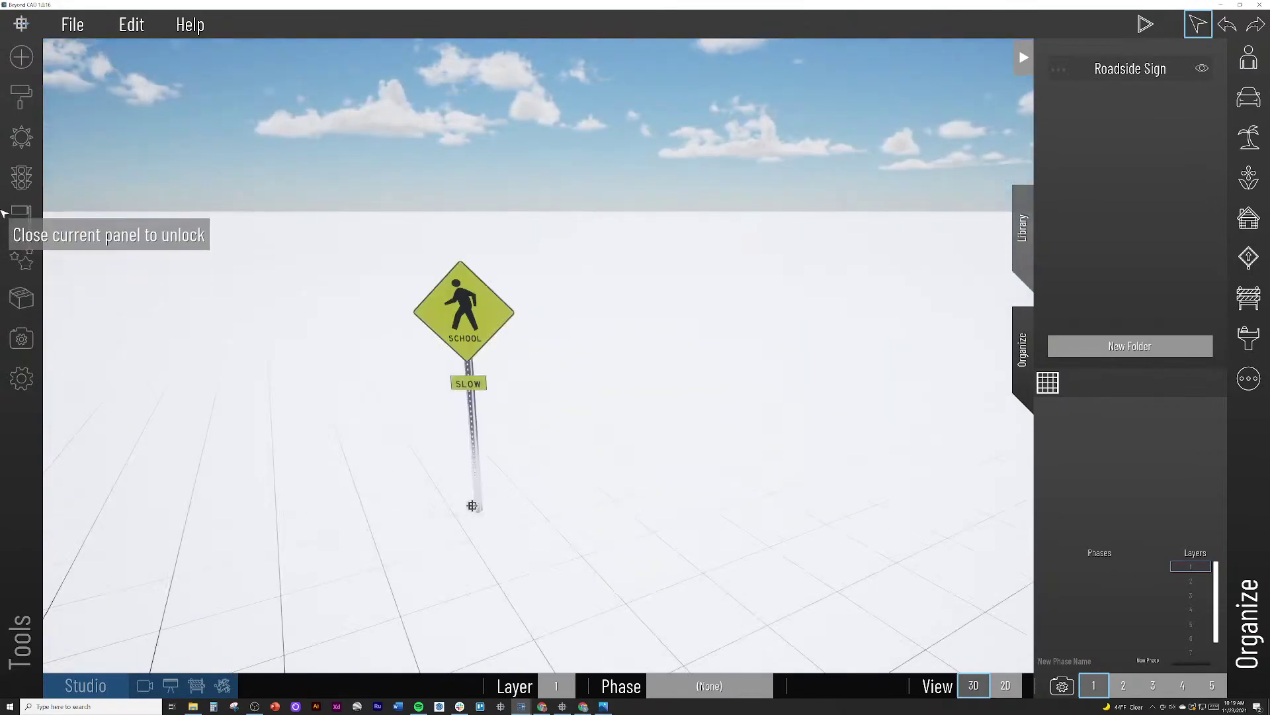
left_click(1023, 58)
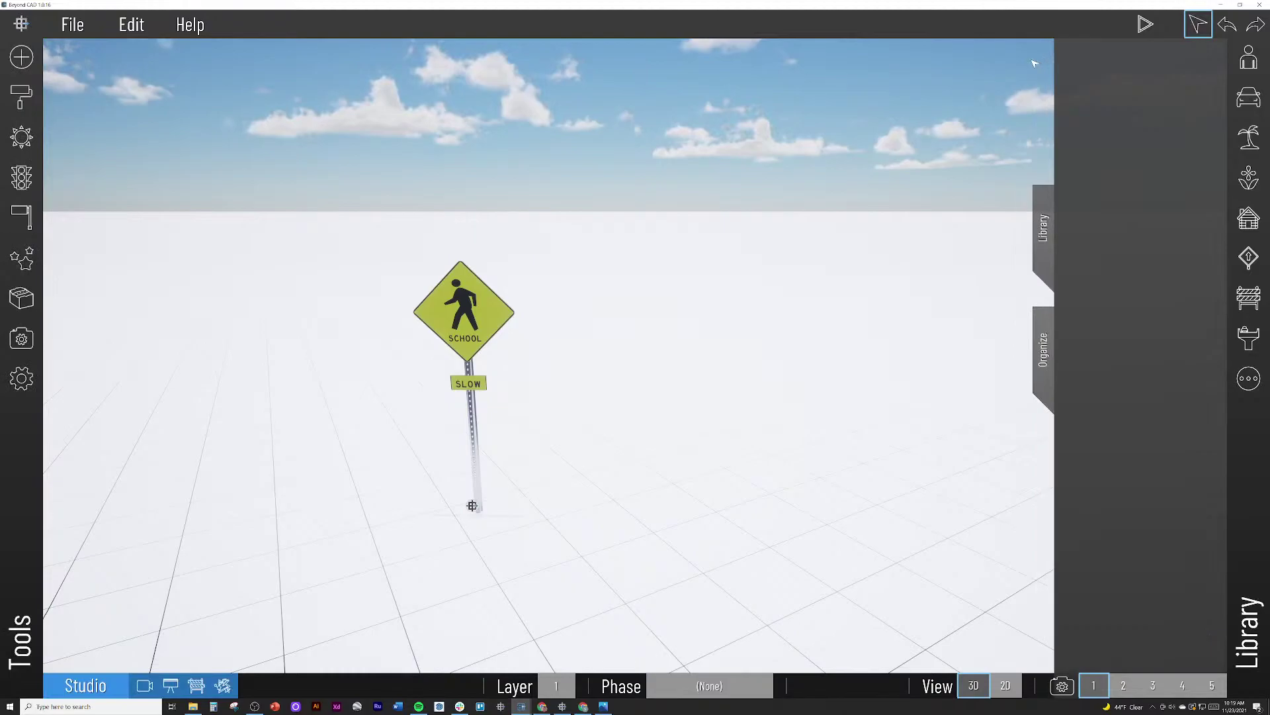
Step: Create a new roadside sign in the current scene and place it beside the pedestrian sign
left_click(21, 219)
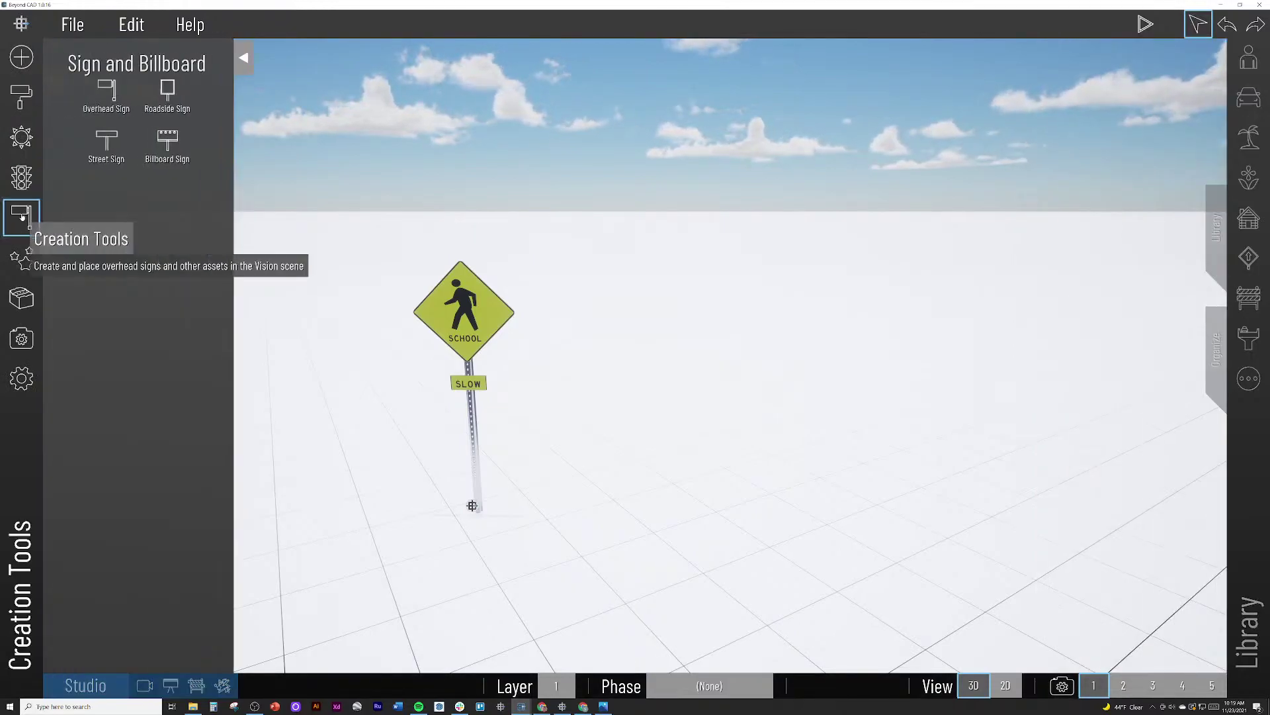
left_click(163, 93)
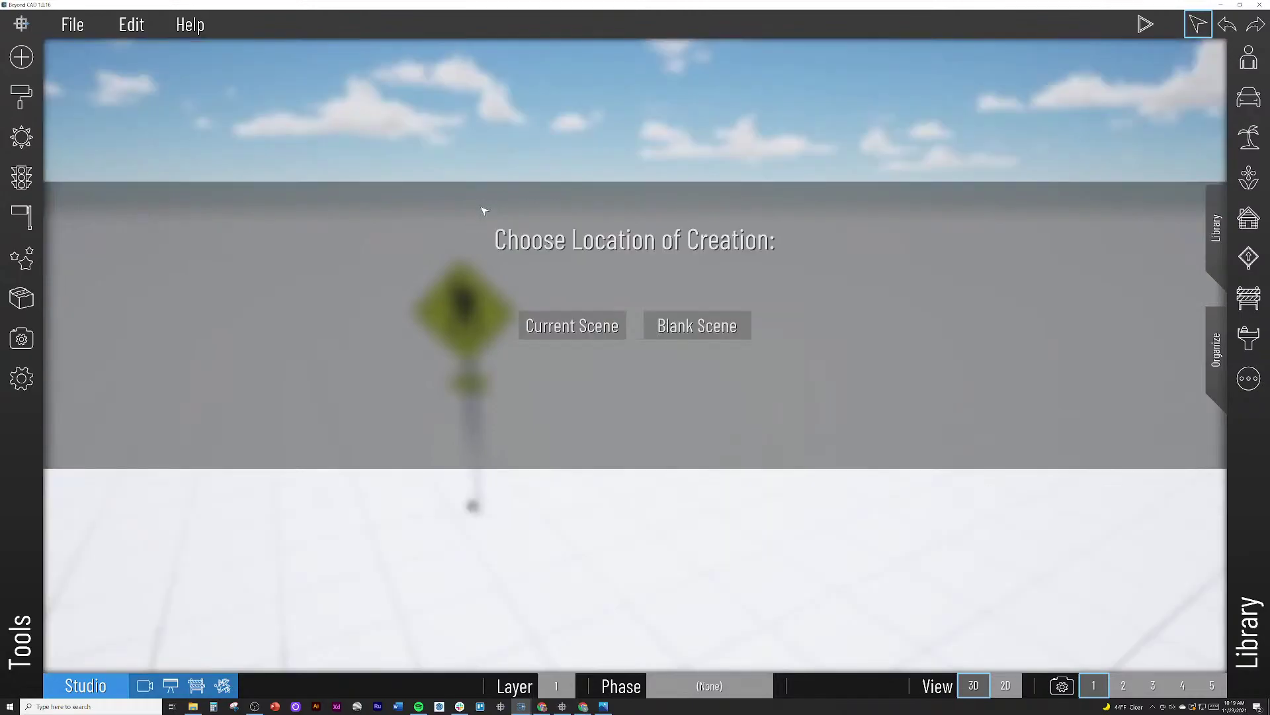
left_click(572, 325)
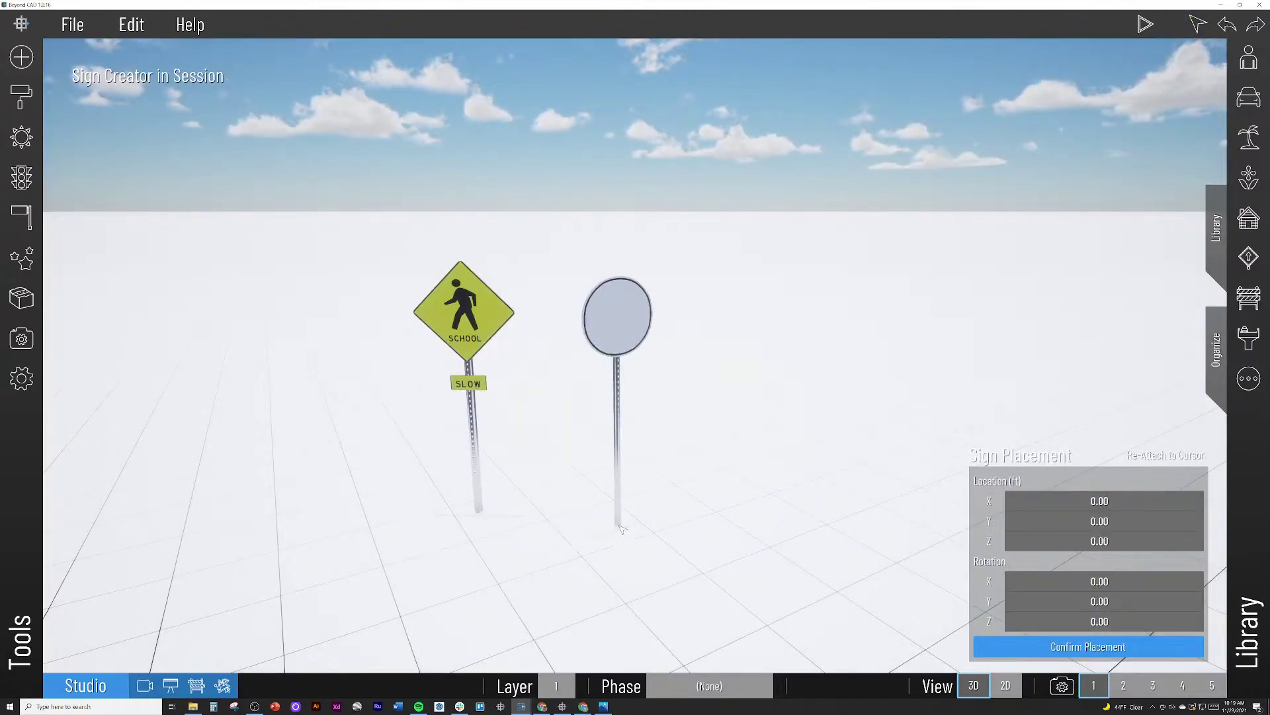
left_click(627, 526)
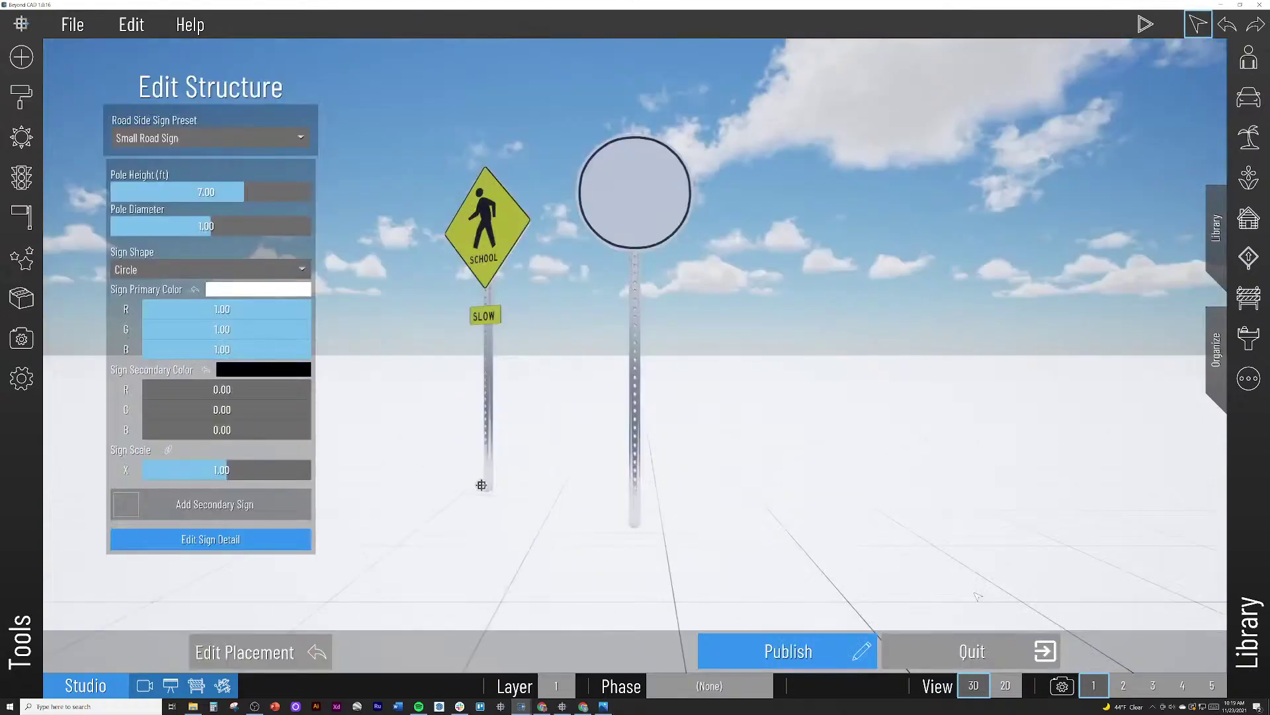
Step: Change the new sign's preset to Medium Road Sign
left_click(218, 137)
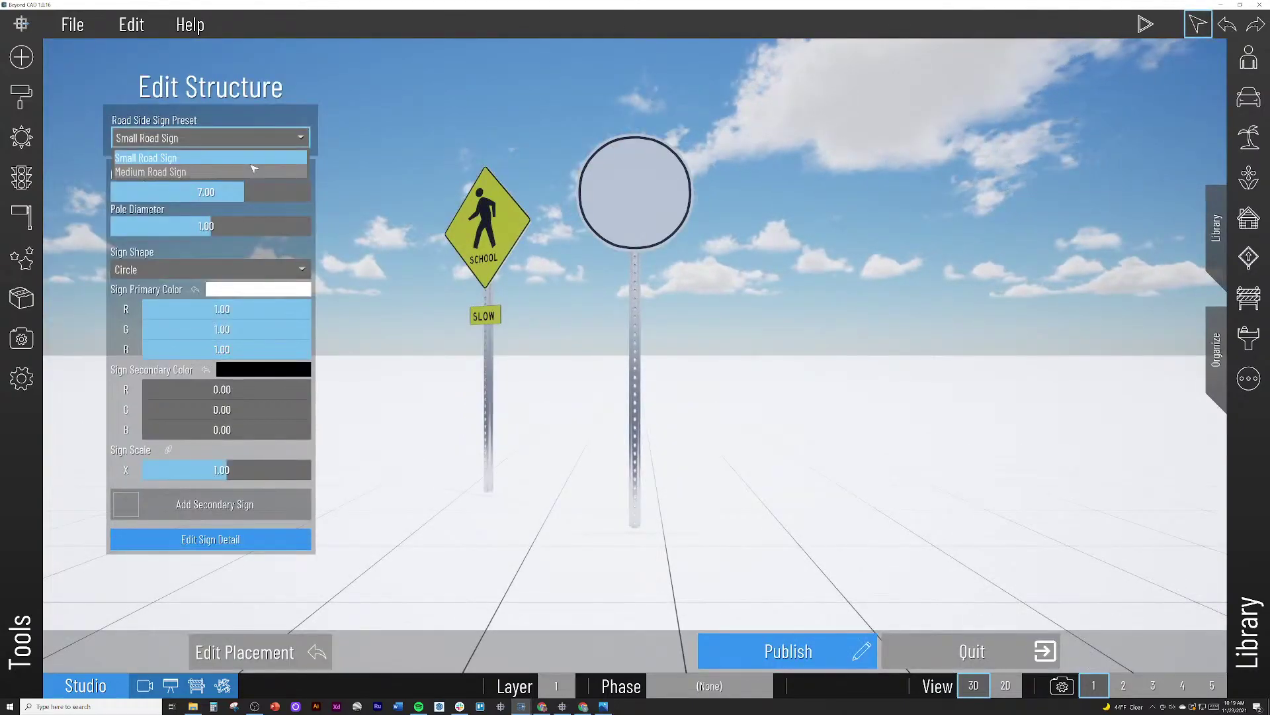
left_click(253, 169)
left_click(598, 370)
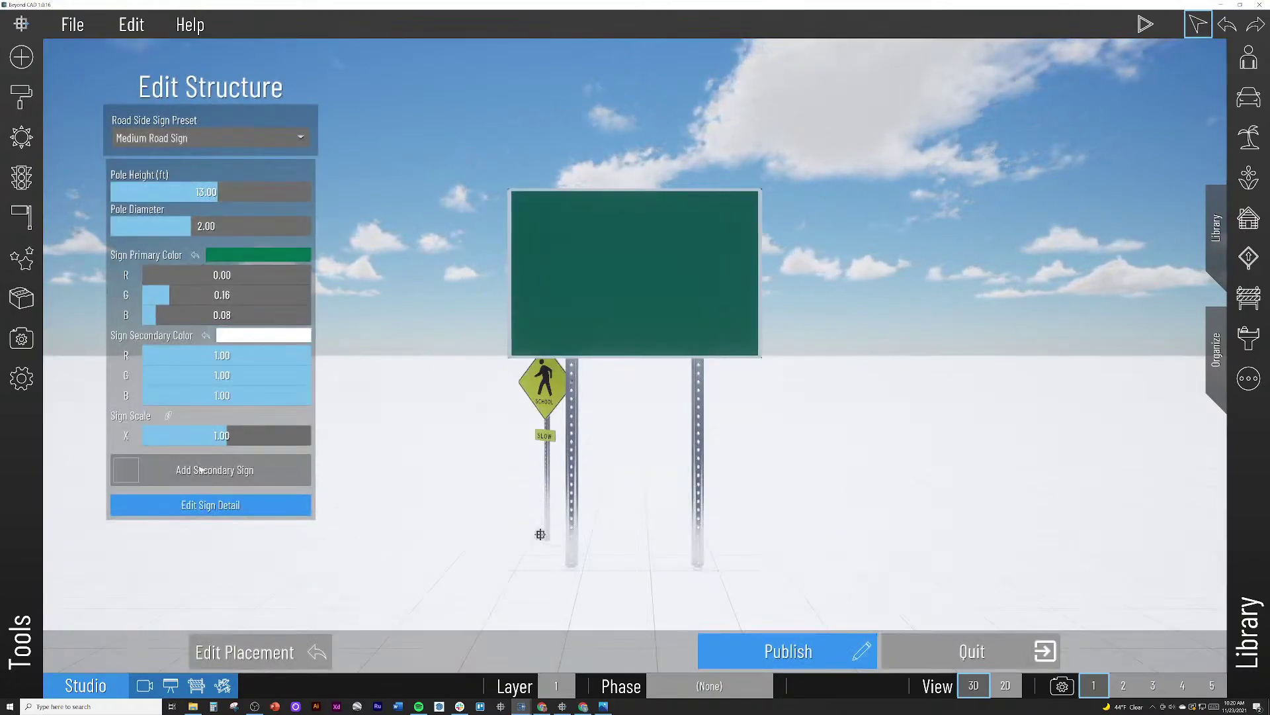
Step: Import the "keep left" image from Downloads as a custom decal in the green sign's details
left_click(210, 505)
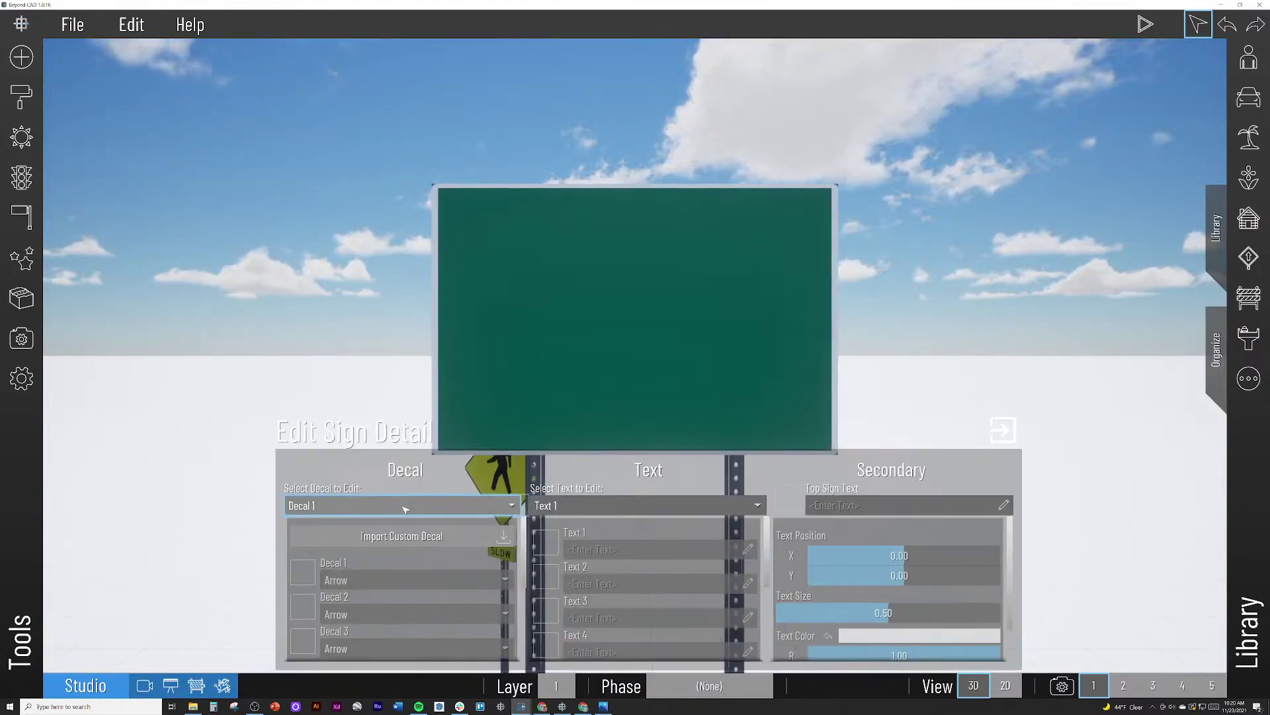
left_click(403, 533)
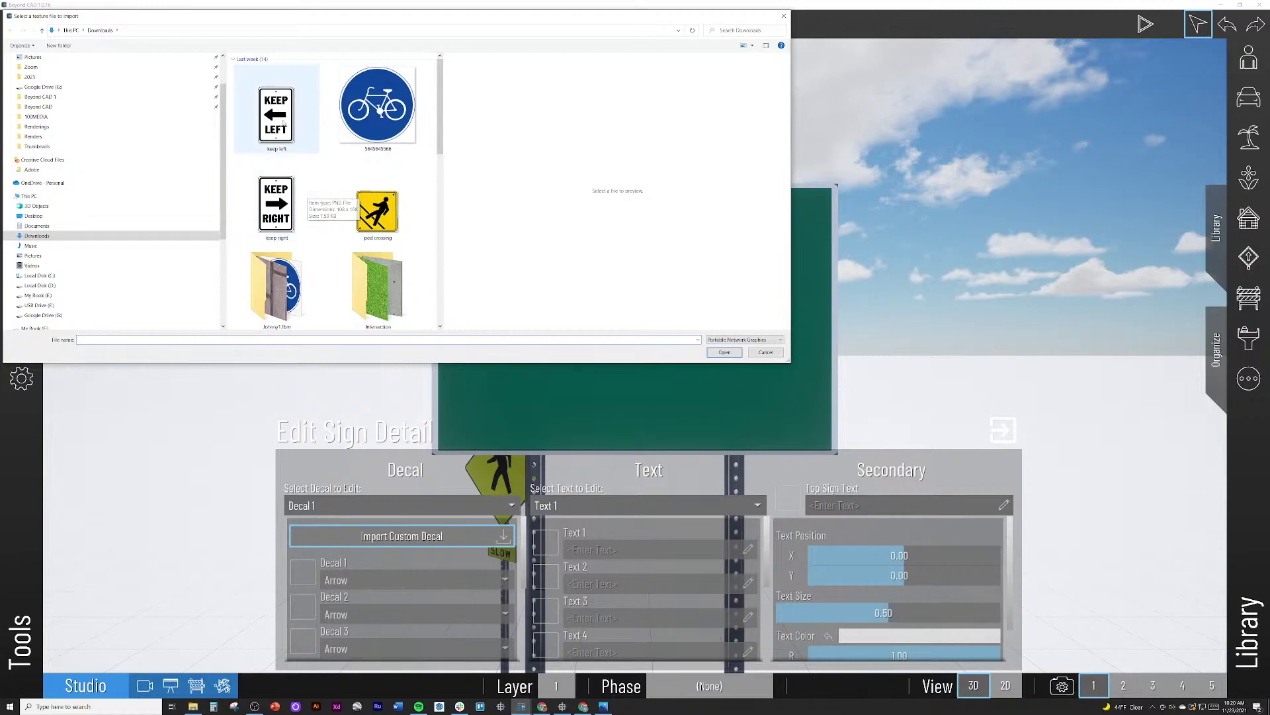
left_click(284, 120)
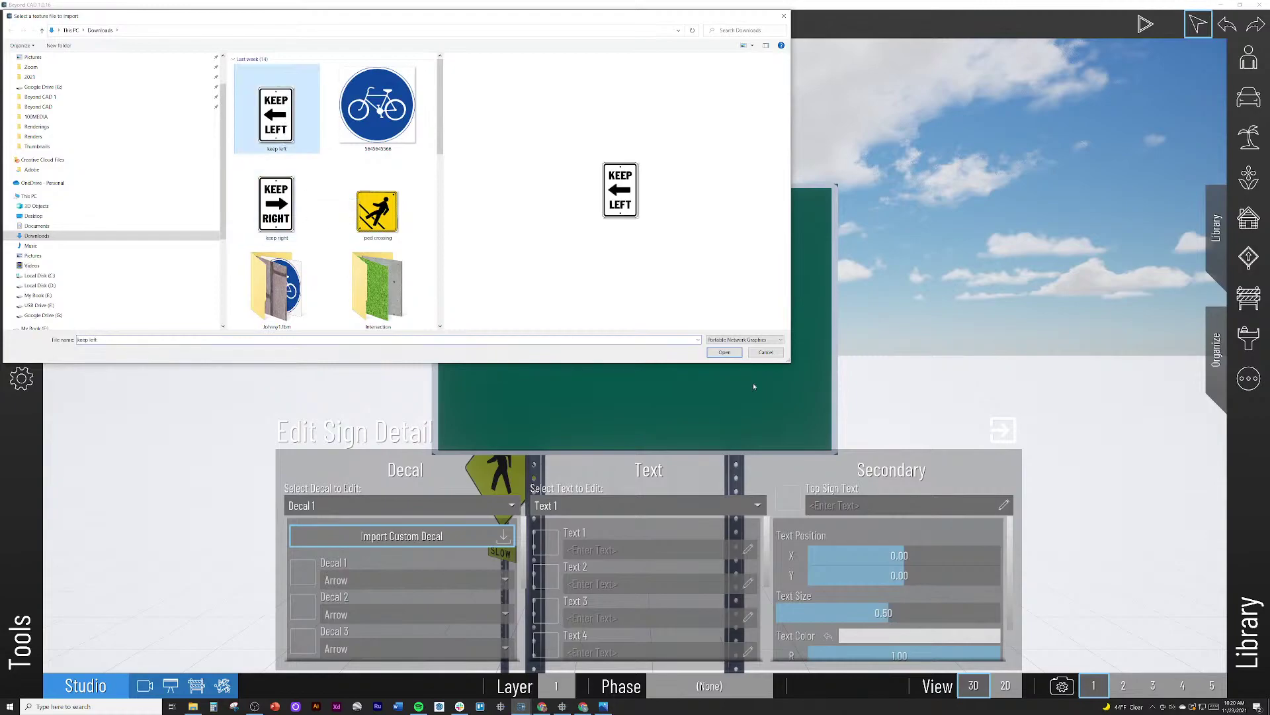
left_click(723, 352)
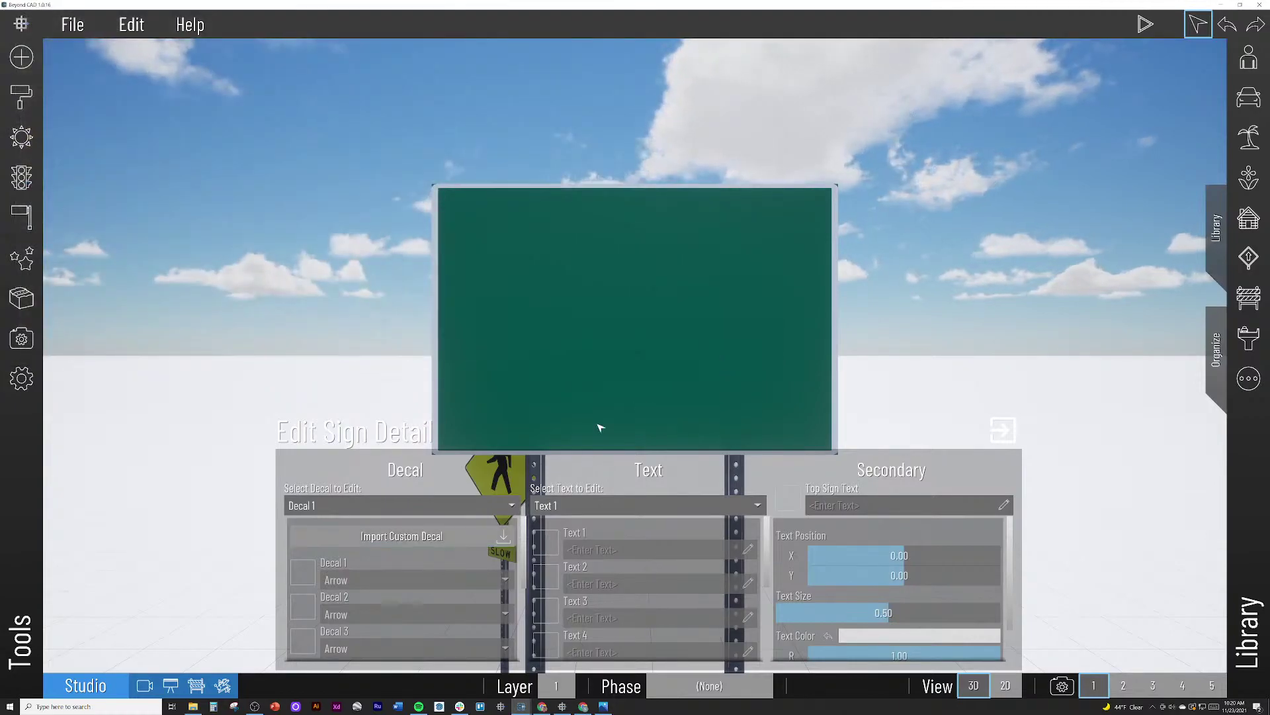
Step: Enable Decal 1 on the green sign with the Arrow symbol, review the decal settings, and finish the detail editing
left_click(311, 564)
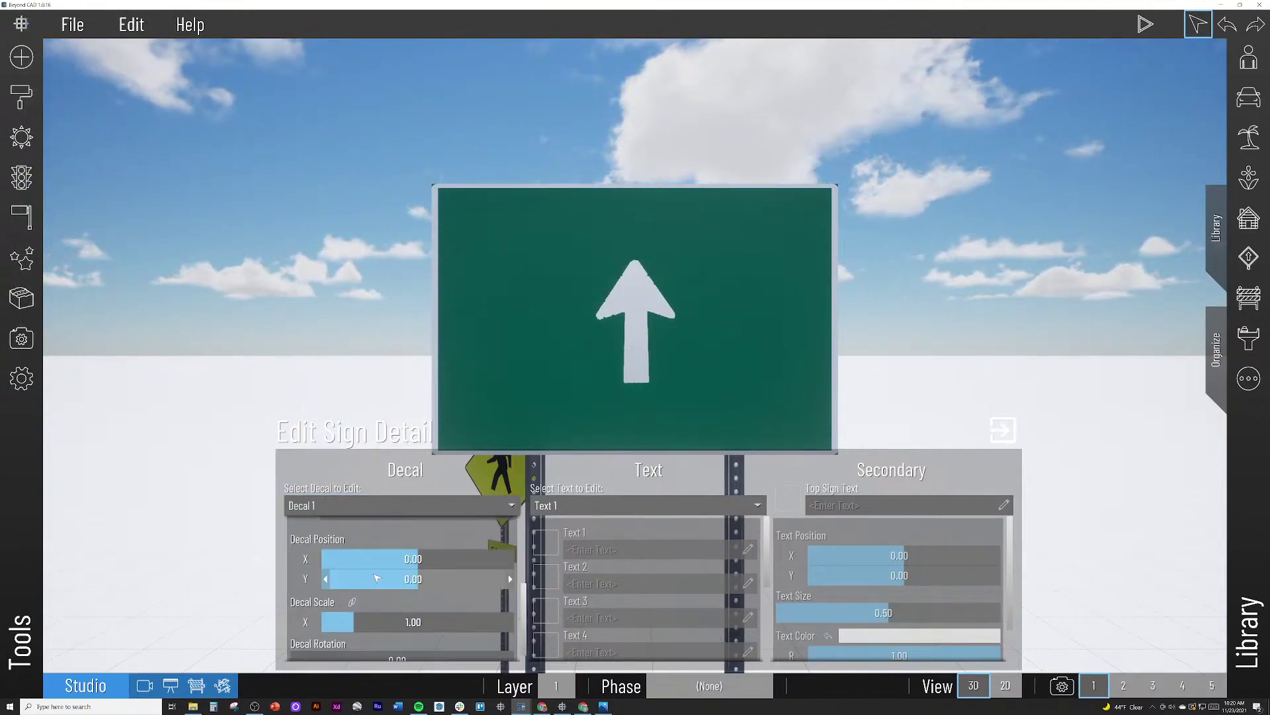
scroll(376, 578, "up", 4)
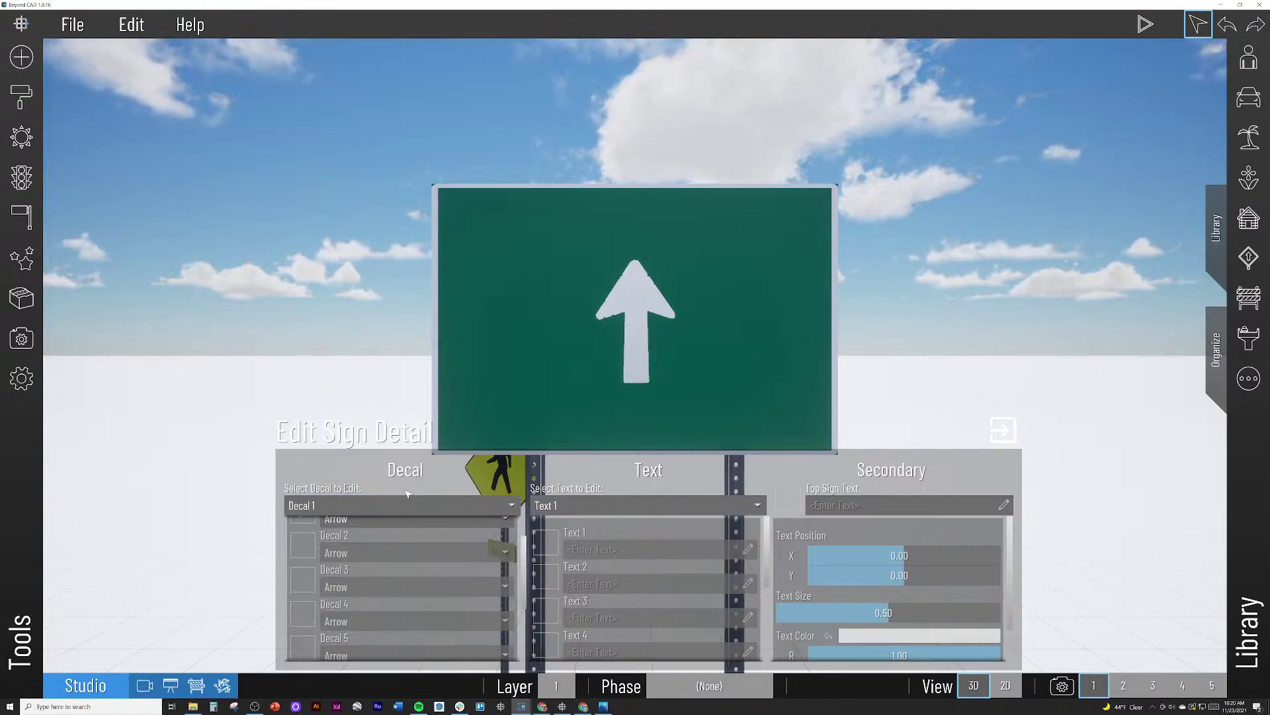
scroll(426, 598, "down", 4)
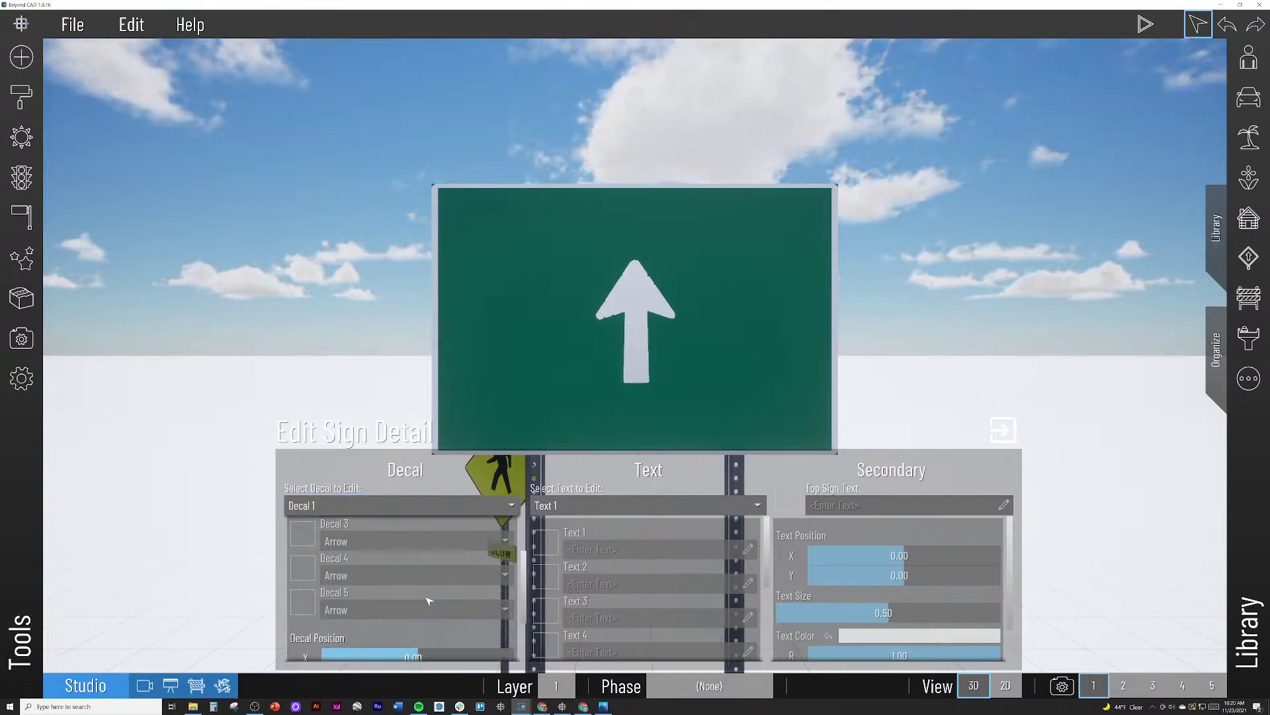
scroll(430, 601, "up", 4)
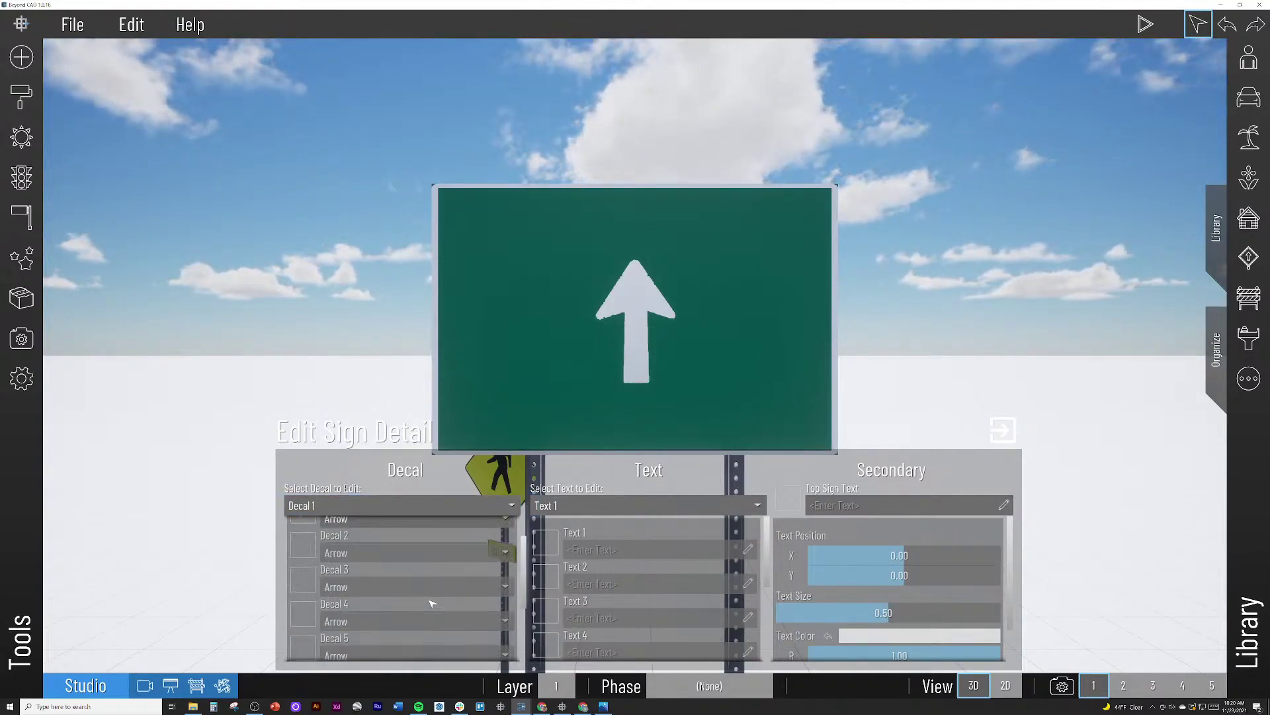
left_click(1003, 430)
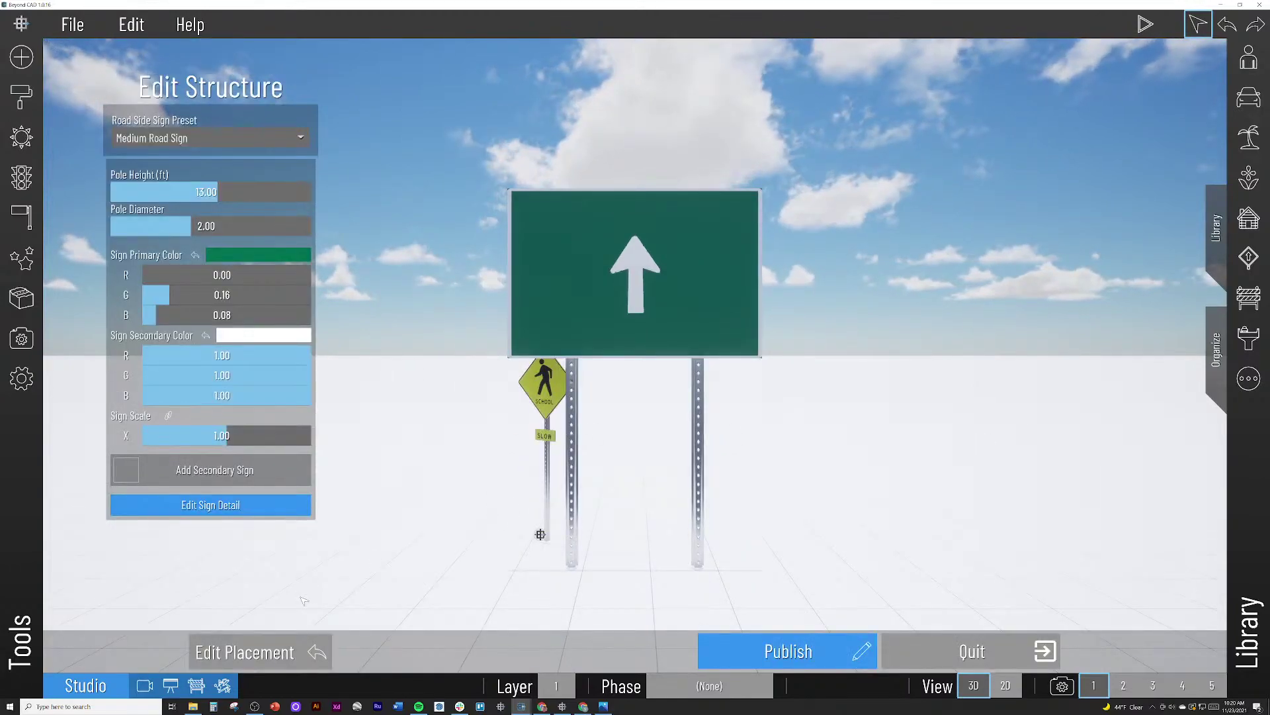
Step: Discard the unpublished medium road sign and place a new overhead sign in the current scene, spanning the pedestrian sign
left_click(947, 652)
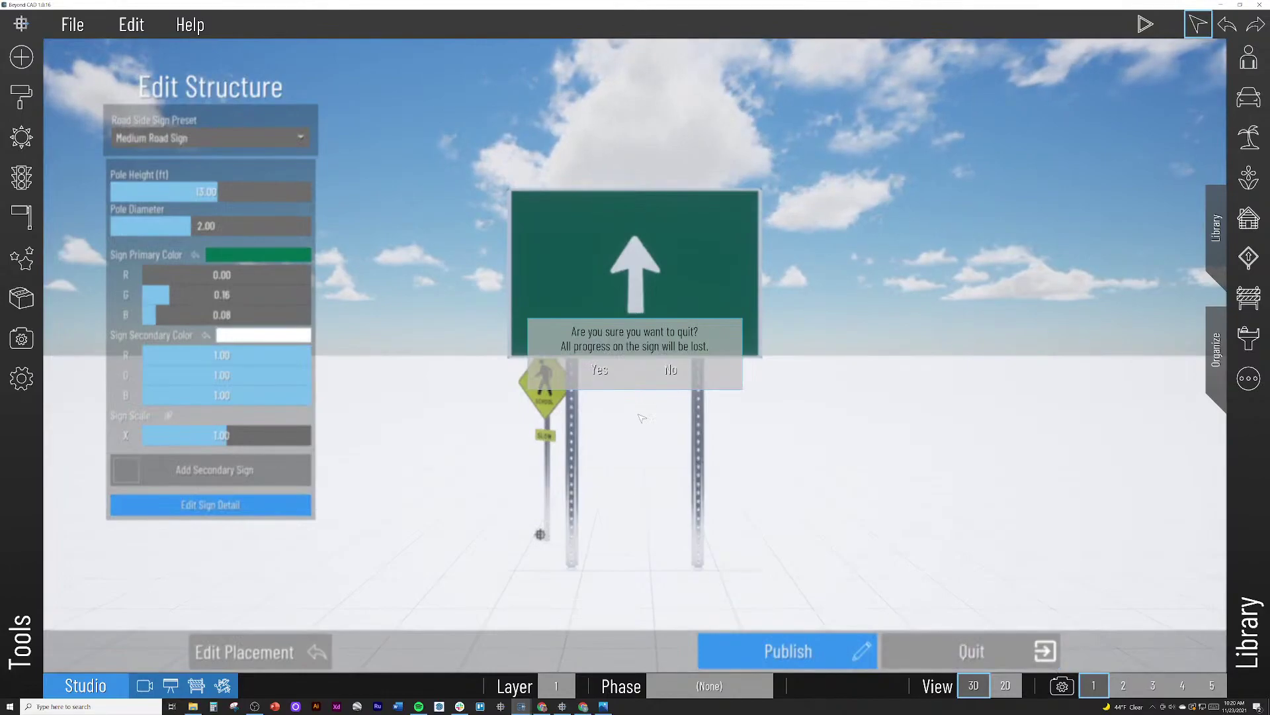
left_click(600, 369)
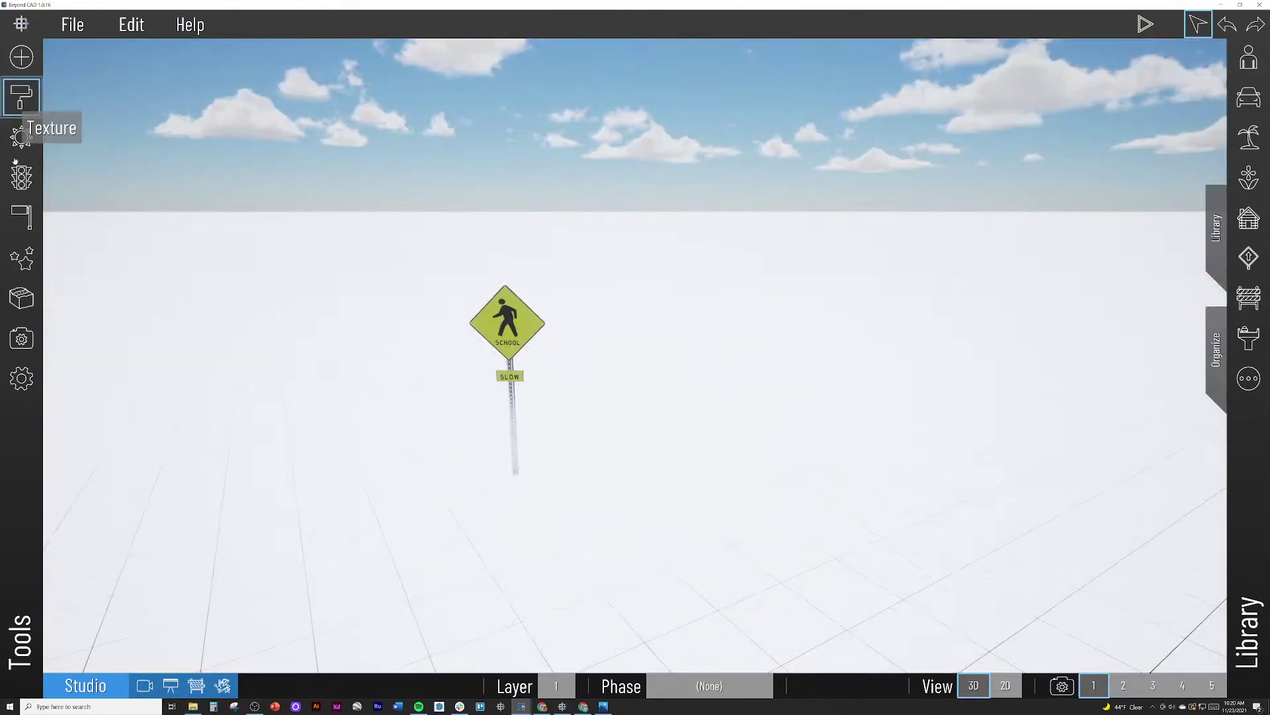
left_click(21, 215)
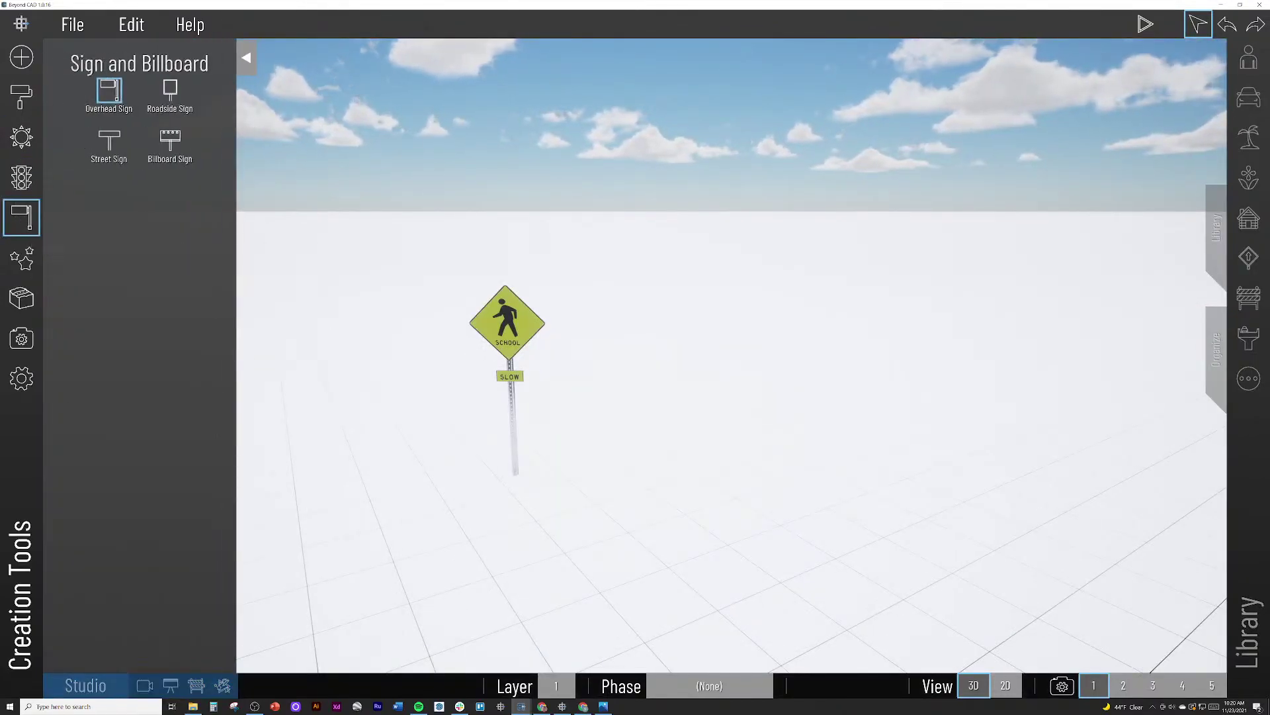
left_click(110, 90)
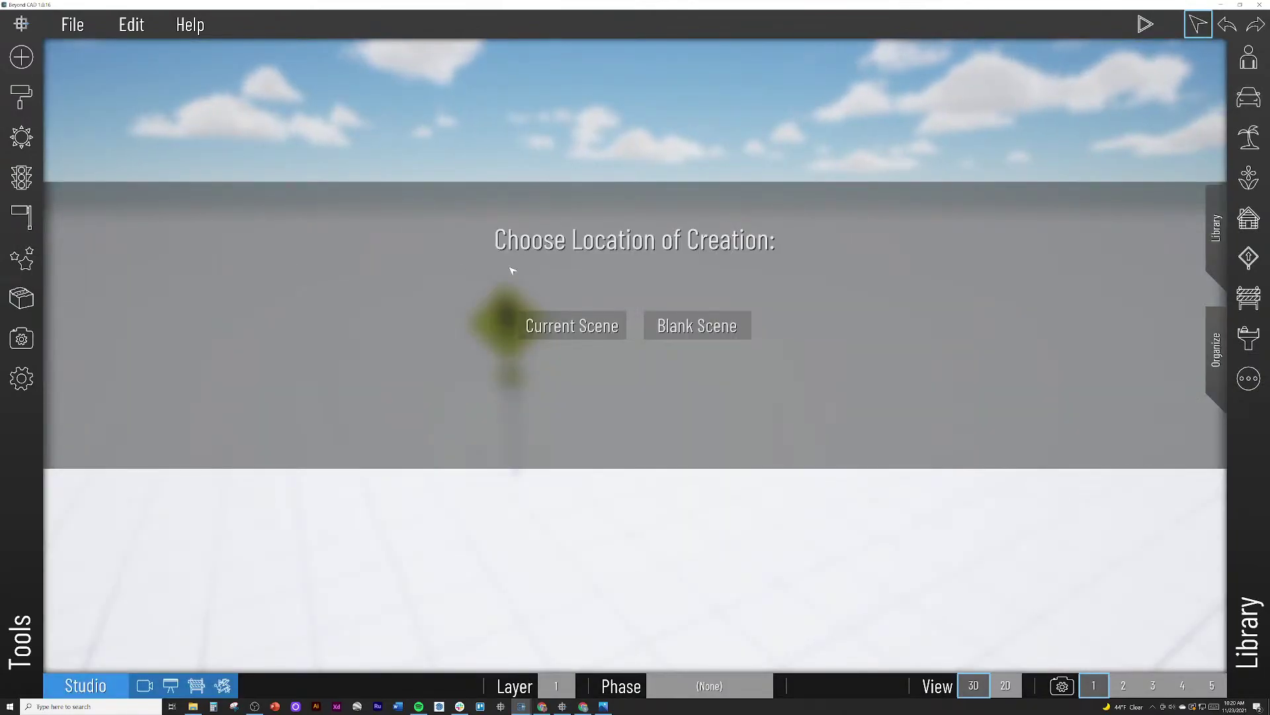
left_click(582, 324)
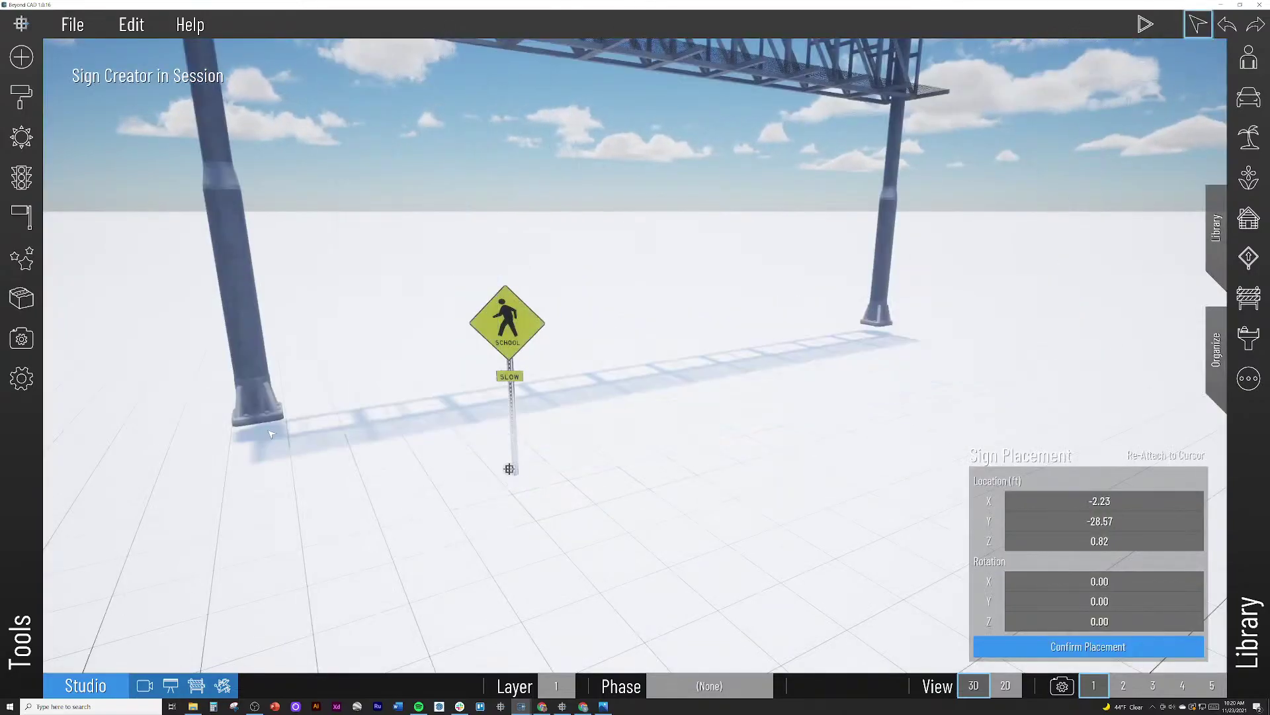
left_click(1088, 646)
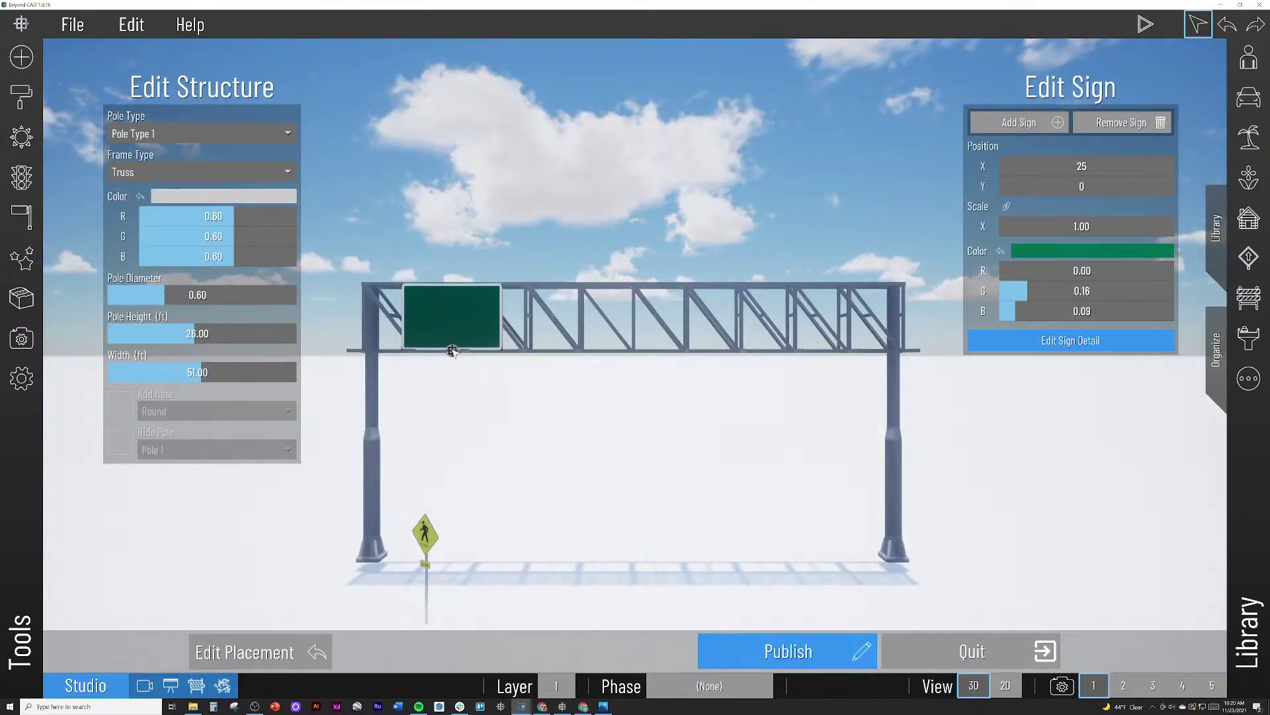
Step: Import the blue bicycle image from Downloads as a custom decal in the overhead sign panel's details
left_click(452, 348)
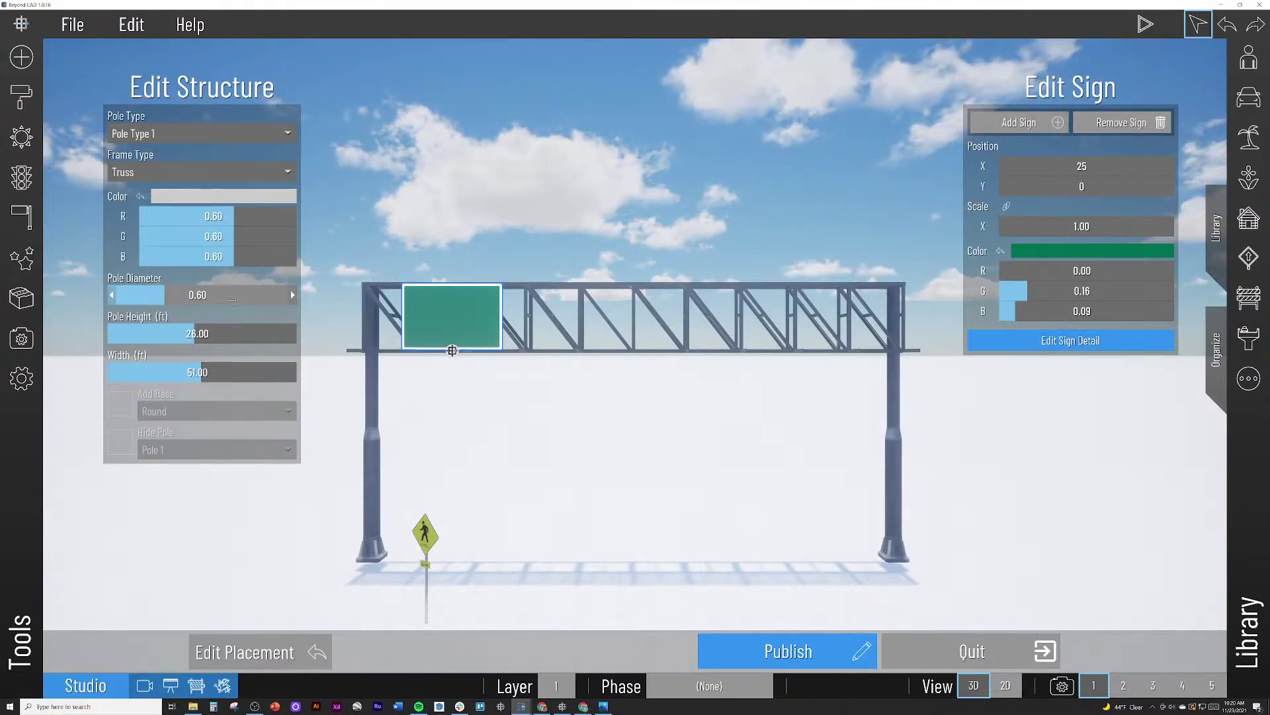
left_click(1070, 339)
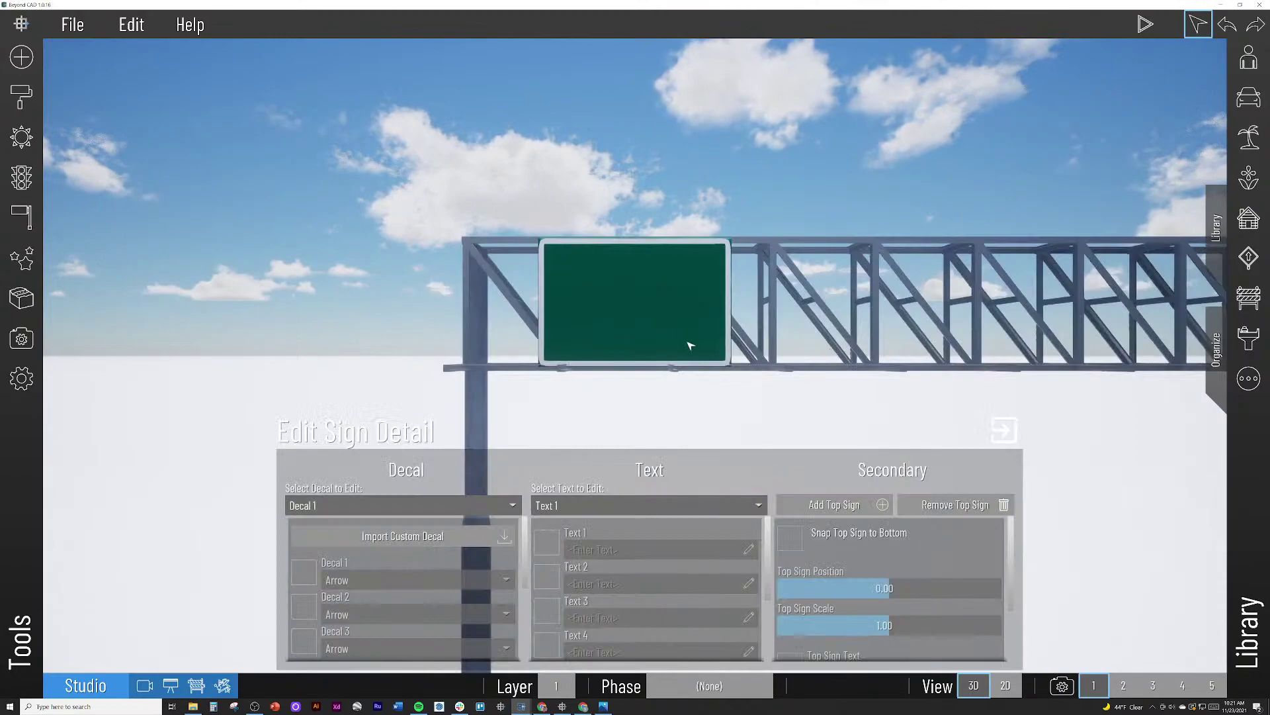
left_click(440, 536)
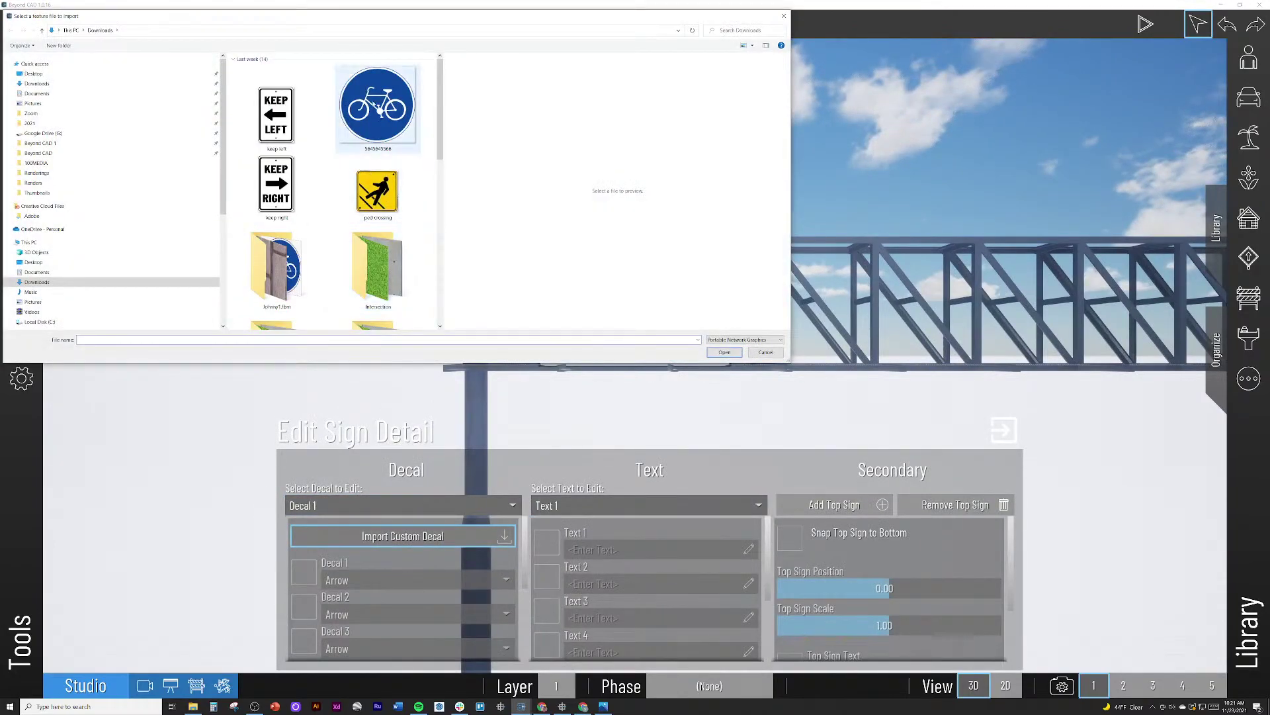
double_click(375, 106)
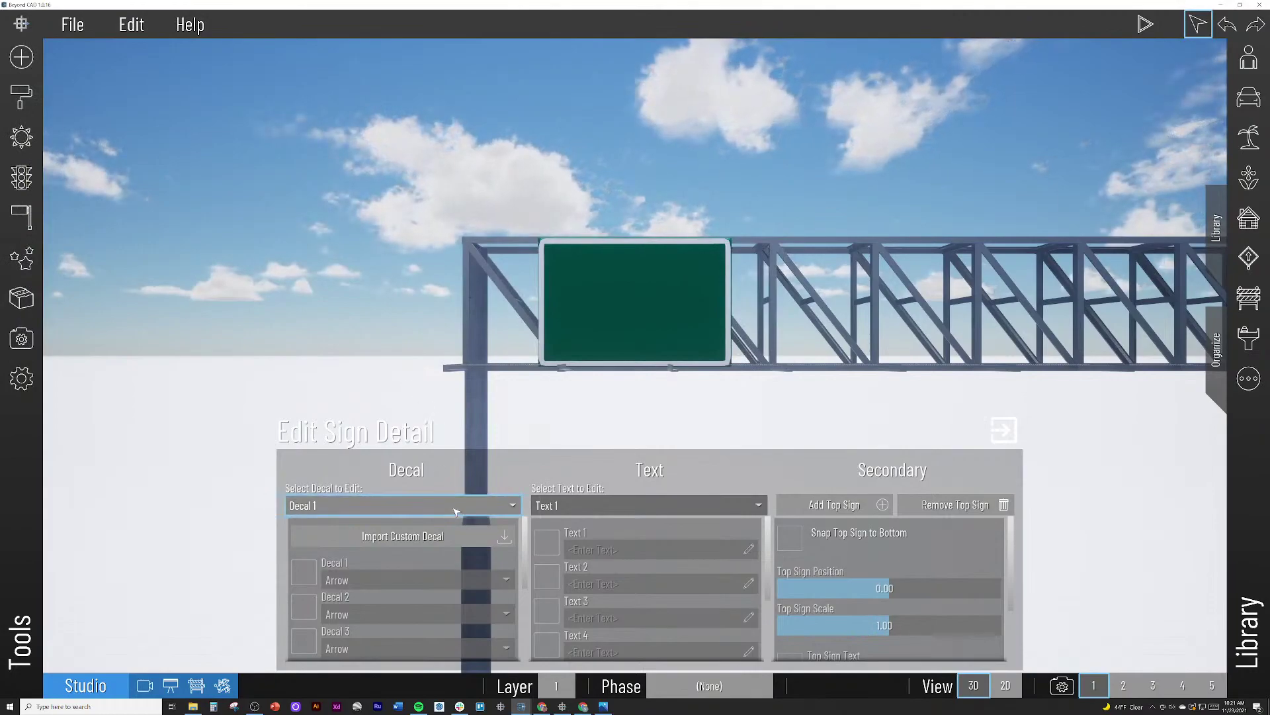
Step: Enable Decal 1 on the overhead sign panel and assign it the re-imported bicycle image from Downloads
scroll(458, 536, "down", 5)
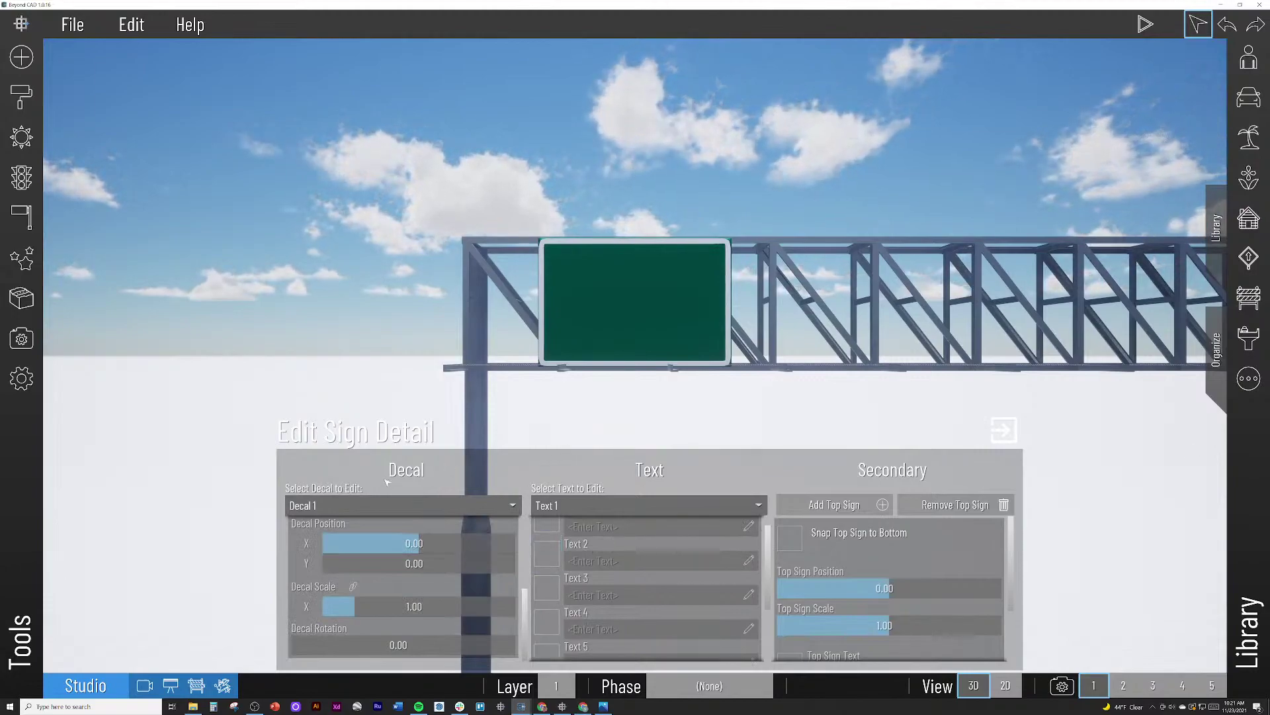
scroll(380, 598, "up", 2)
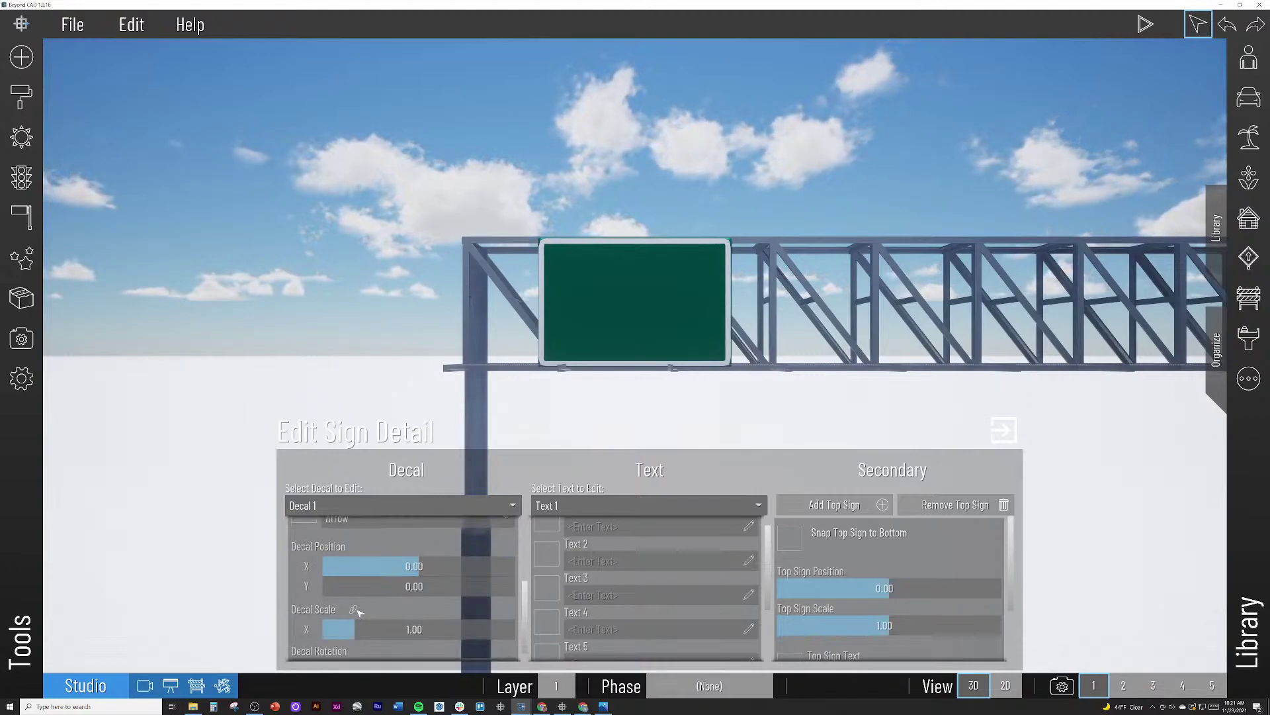
scroll(360, 608, "up", 3)
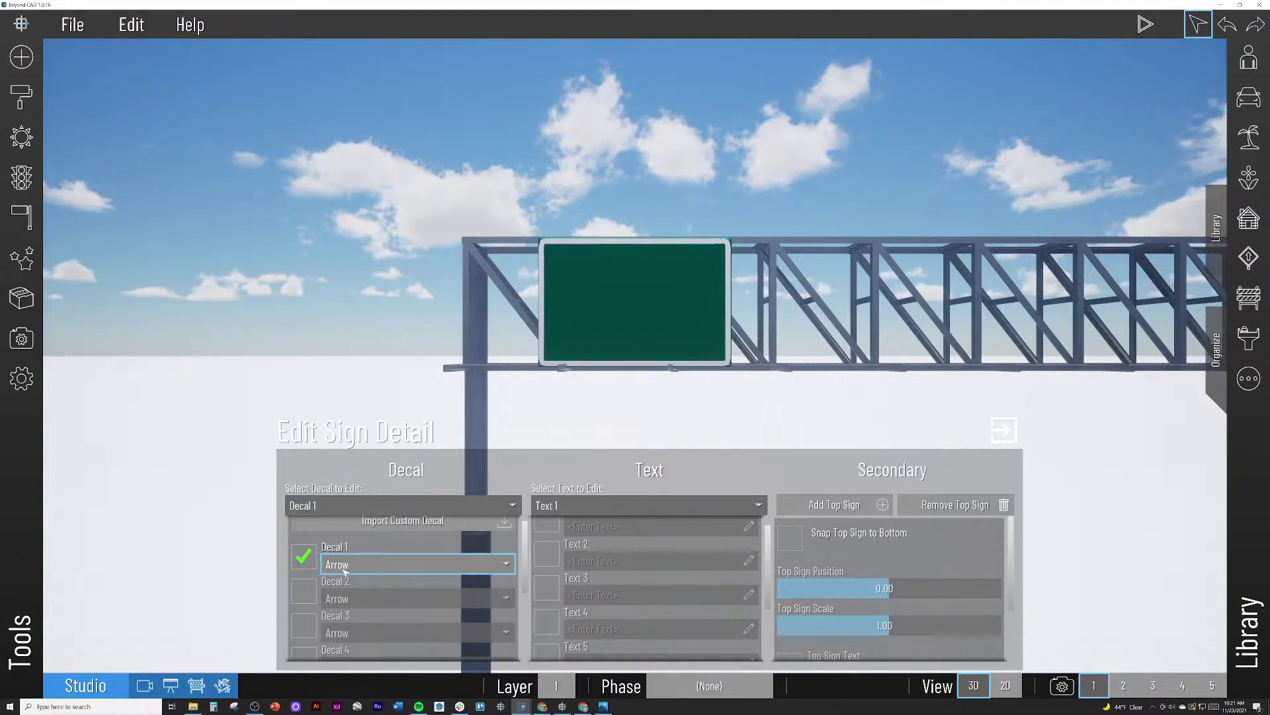
scroll(371, 563, "up", 1)
left_click(402, 536)
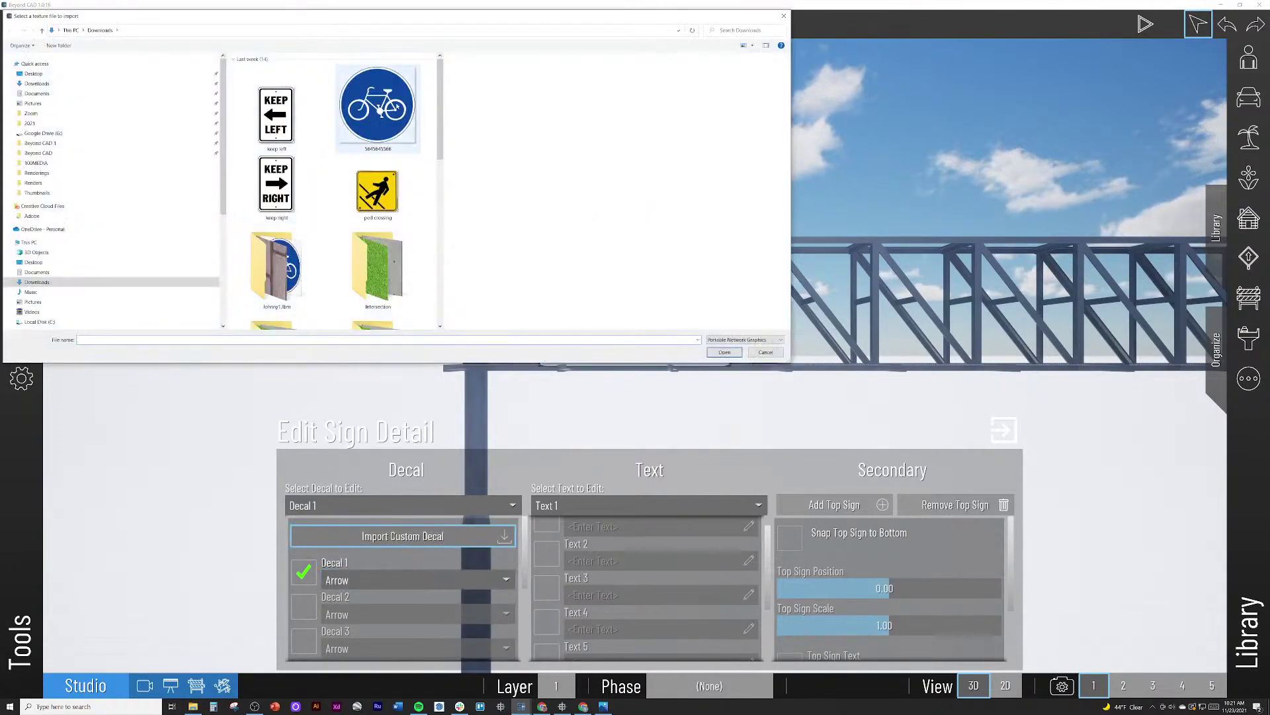
double_click(399, 106)
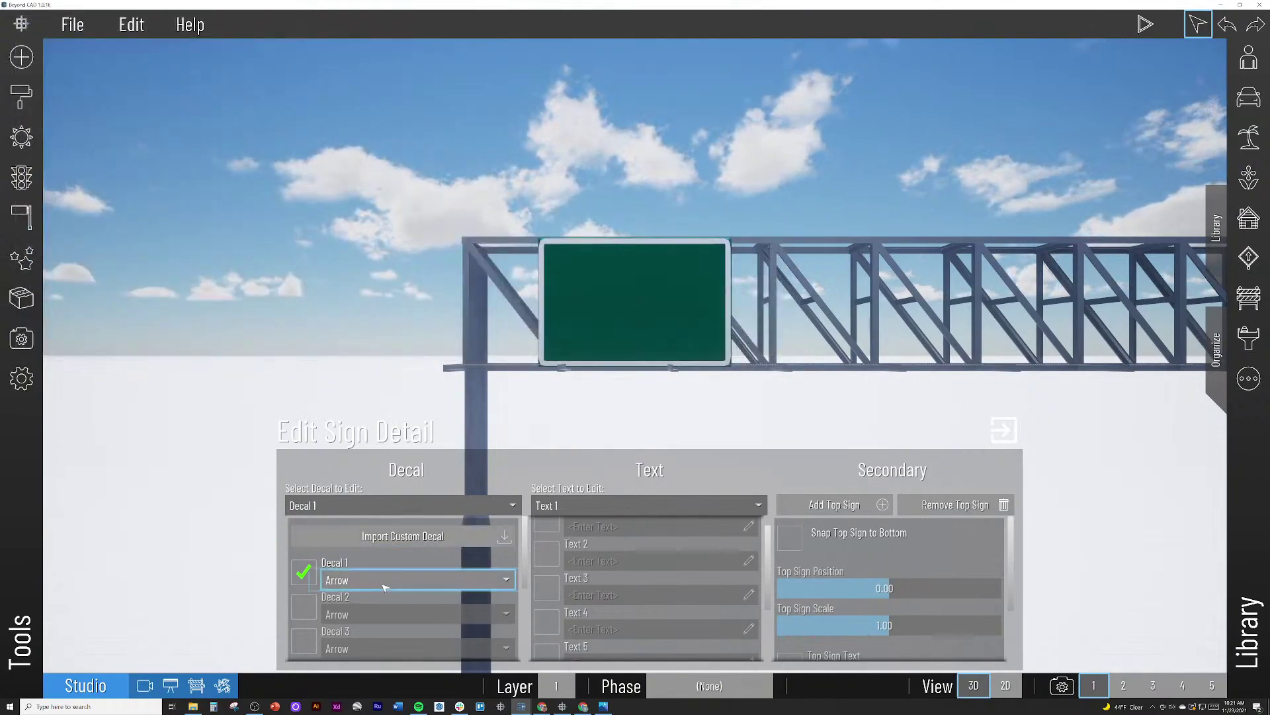
left_click(403, 580)
left_click(401, 546)
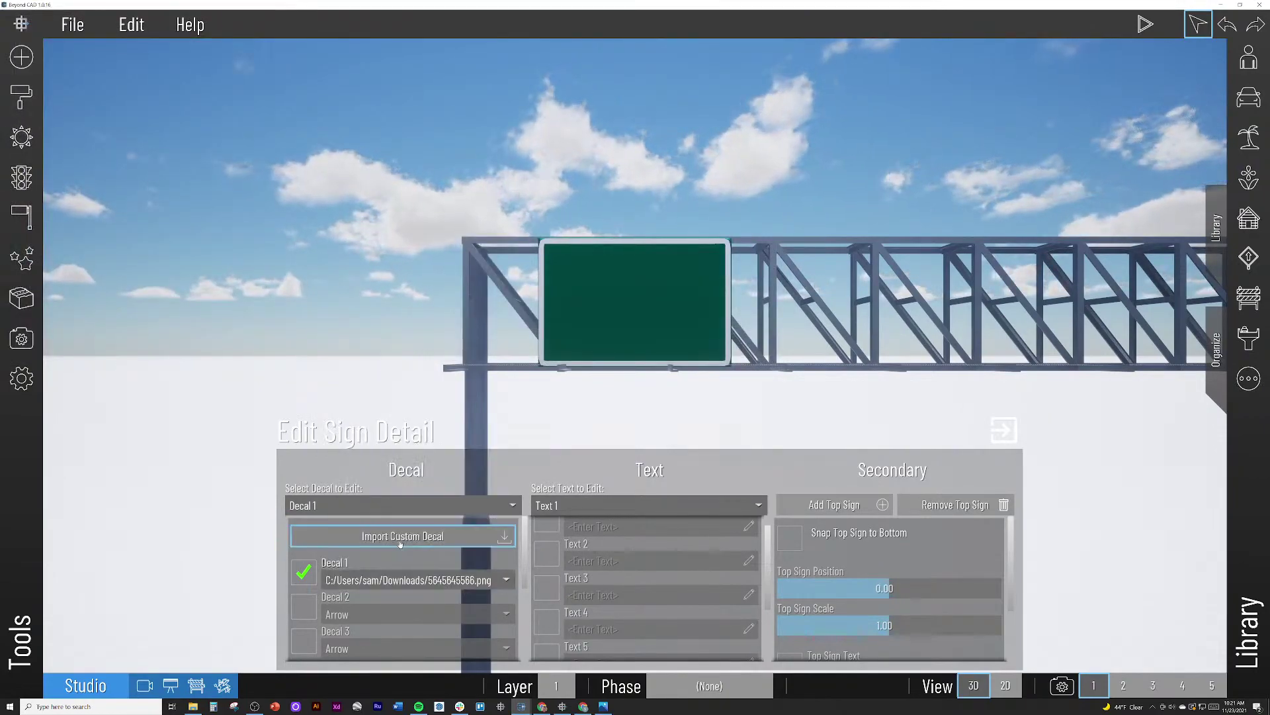
Step: Scale the bicycle decal to 2.44 and set its position to X -1.03 and Y 102.45 on the green panel
scroll(389, 595, "down", 5)
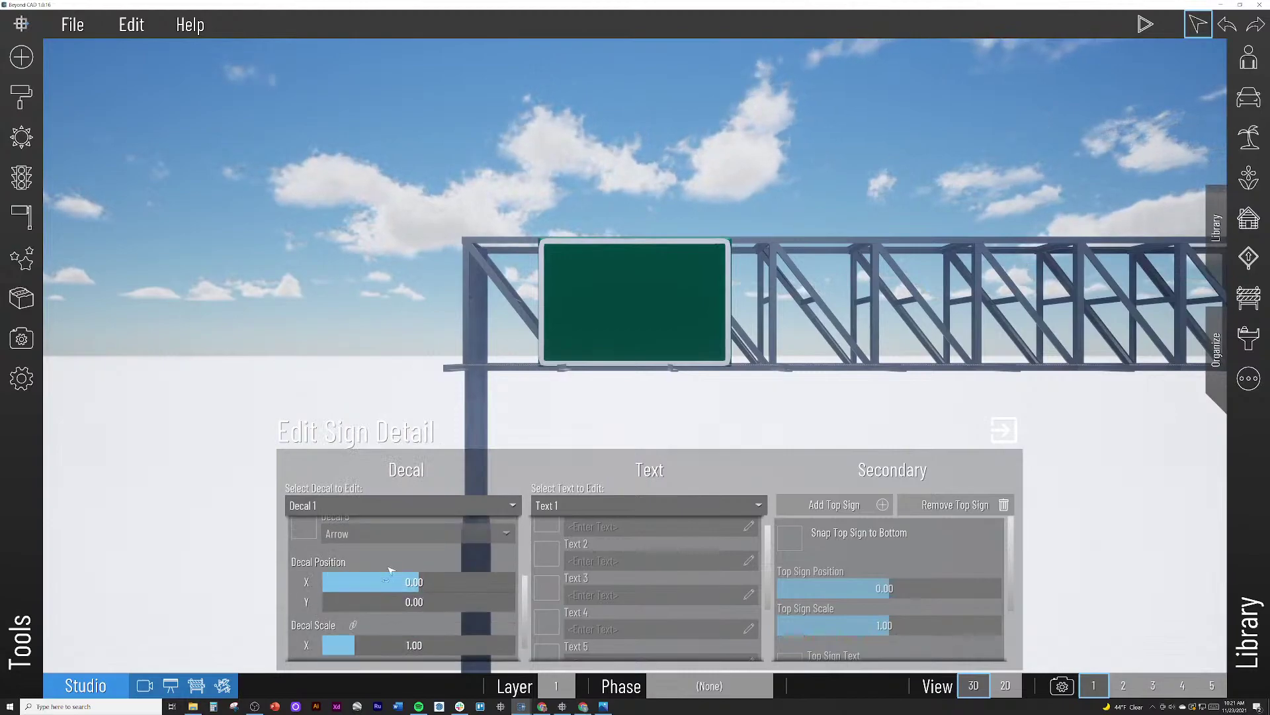
mouse_move(387, 645)
left_mouse_down()
mouse_move(430, 645)
mouse_move(401, 646)
left_mouse_up()
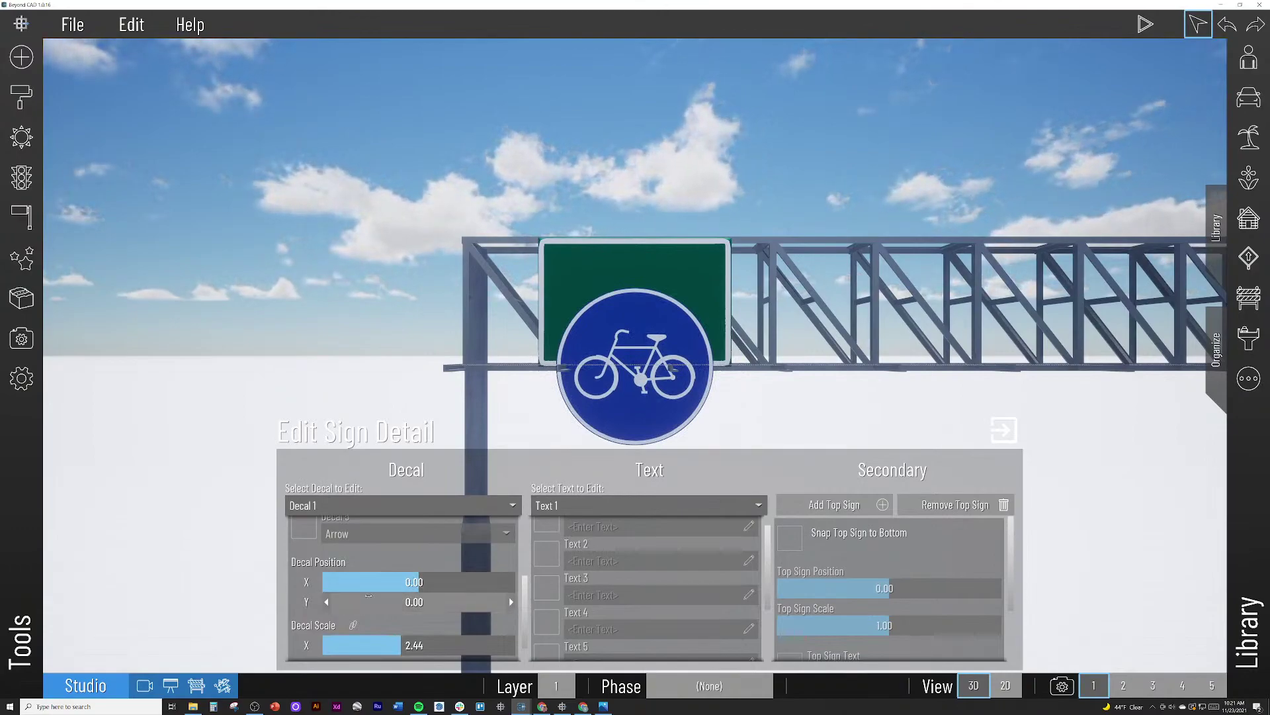
left_click_drag(414, 602, 437, 602)
left_click_drag(347, 602, 412, 582)
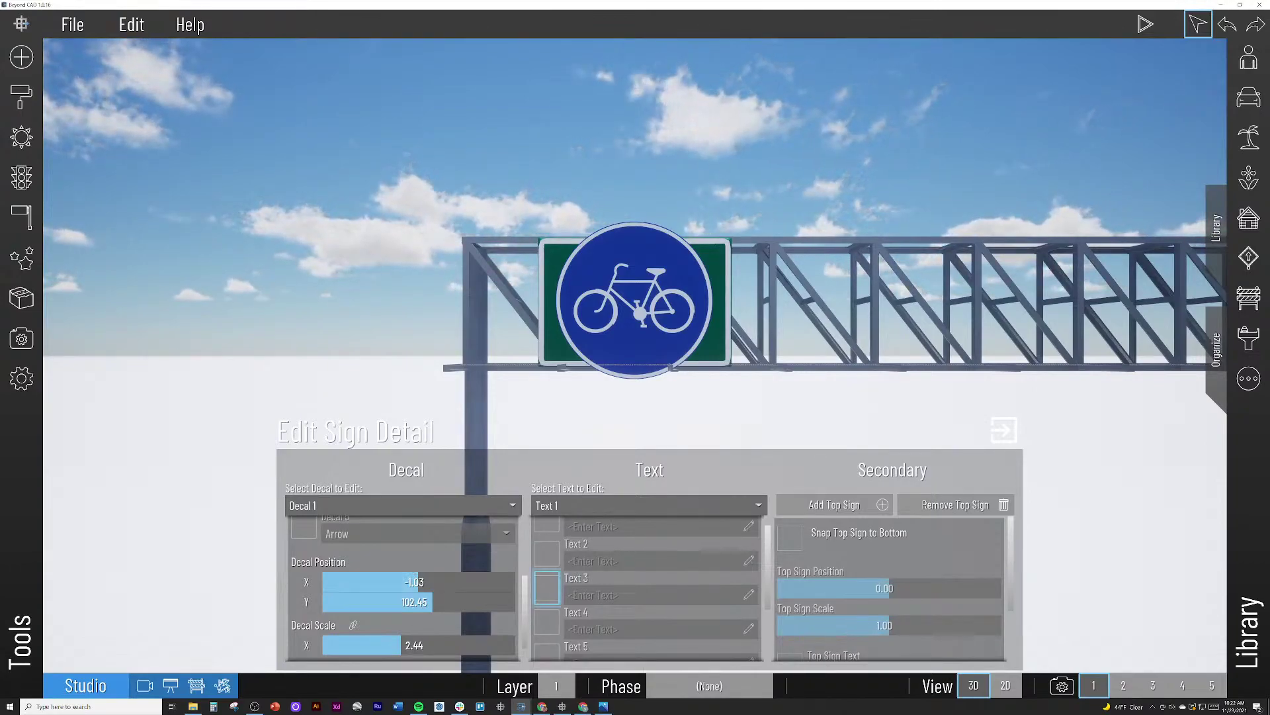
Step: Finish the sign detail editing and quit the overhead sign without publishing it
left_click(1004, 430)
left_click(971, 651)
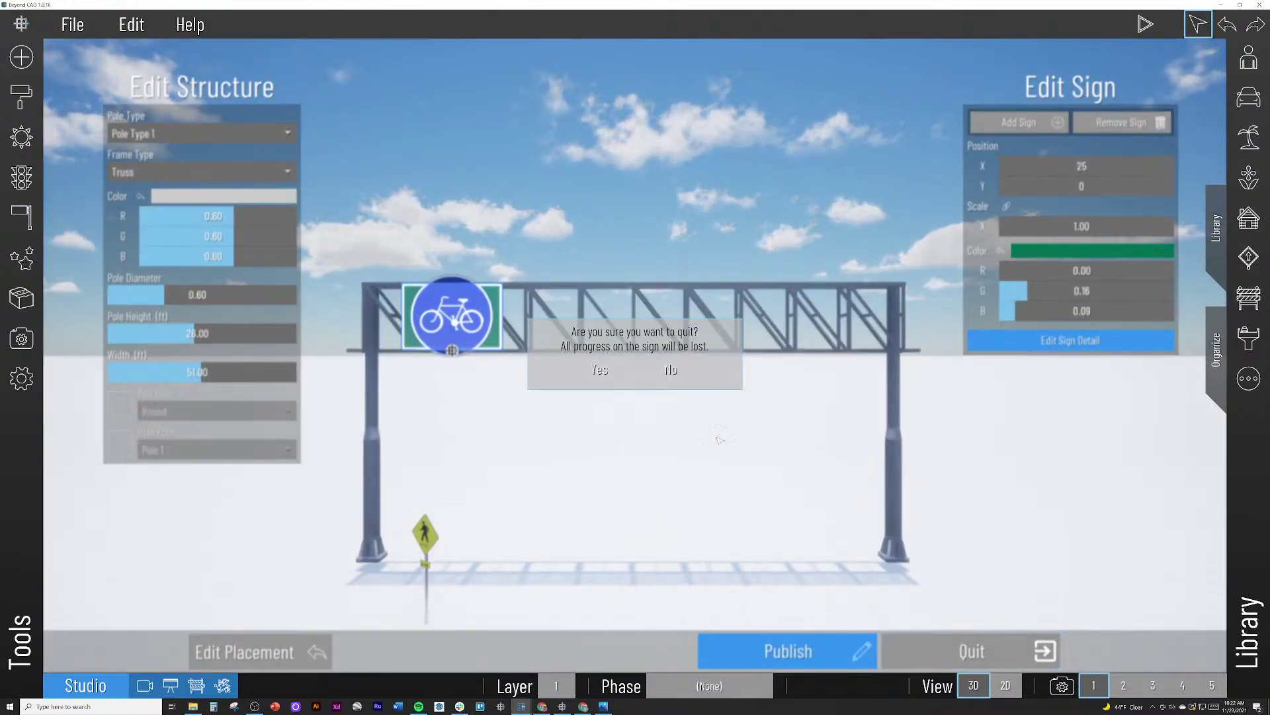
key("Return")
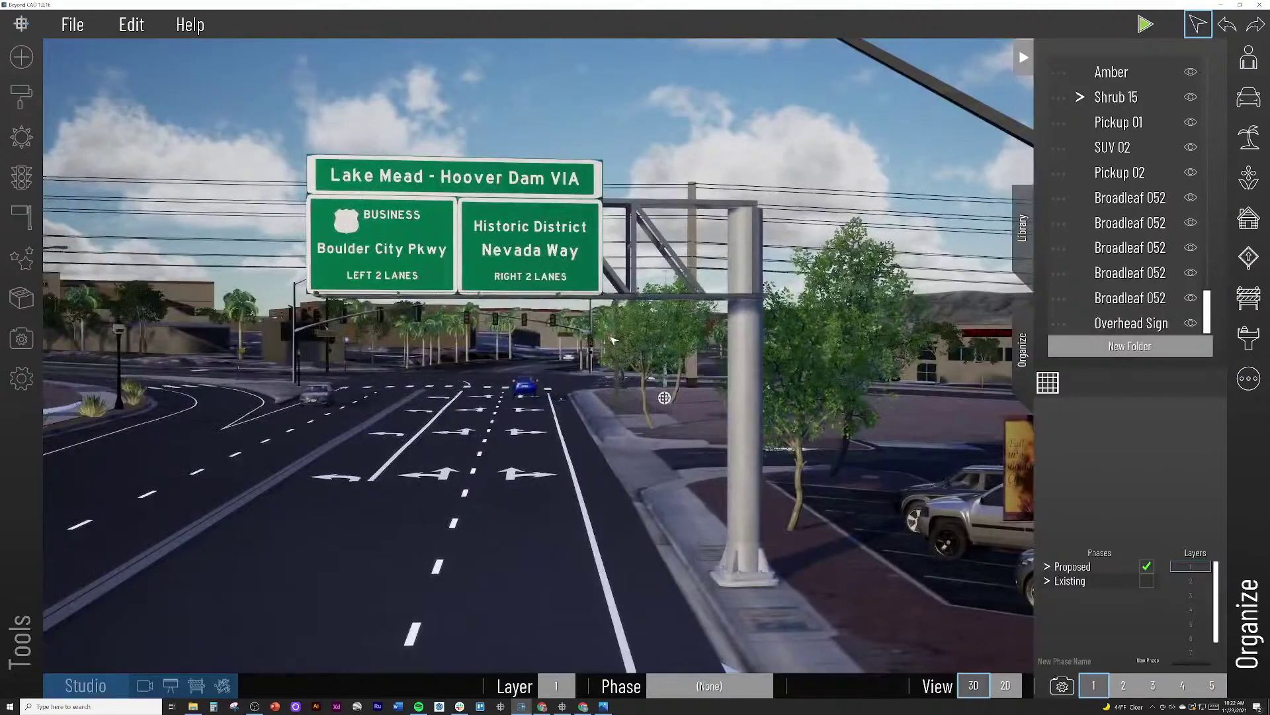